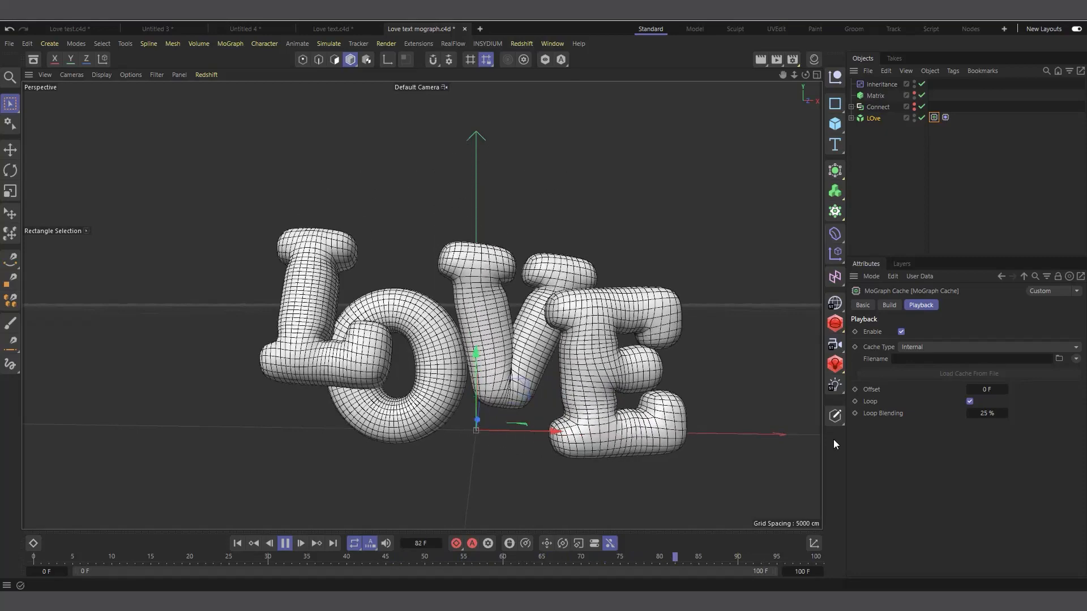
left_click(100, 75)
left_click(113, 107)
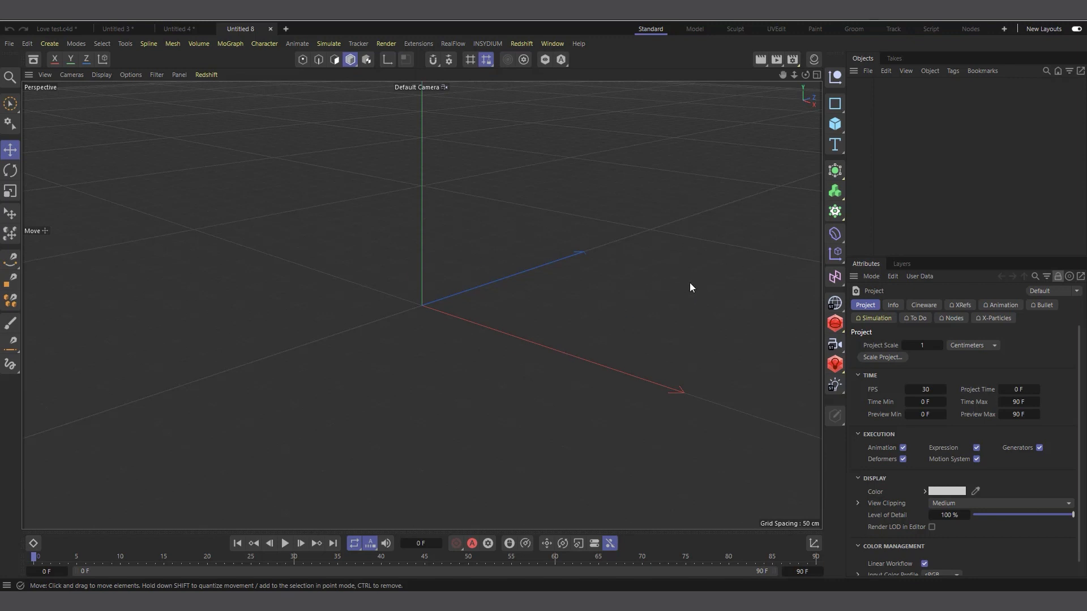
Step: Create a 3D text object reading "L" in the Roboto Slab ExtraBold font
left_click(842, 154)
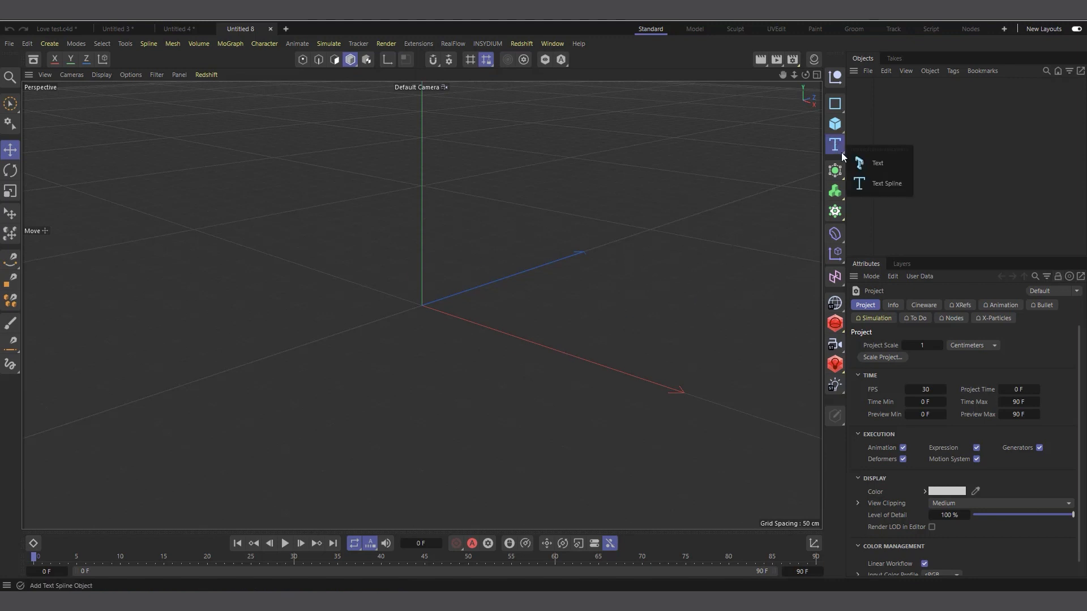
left_click(865, 163)
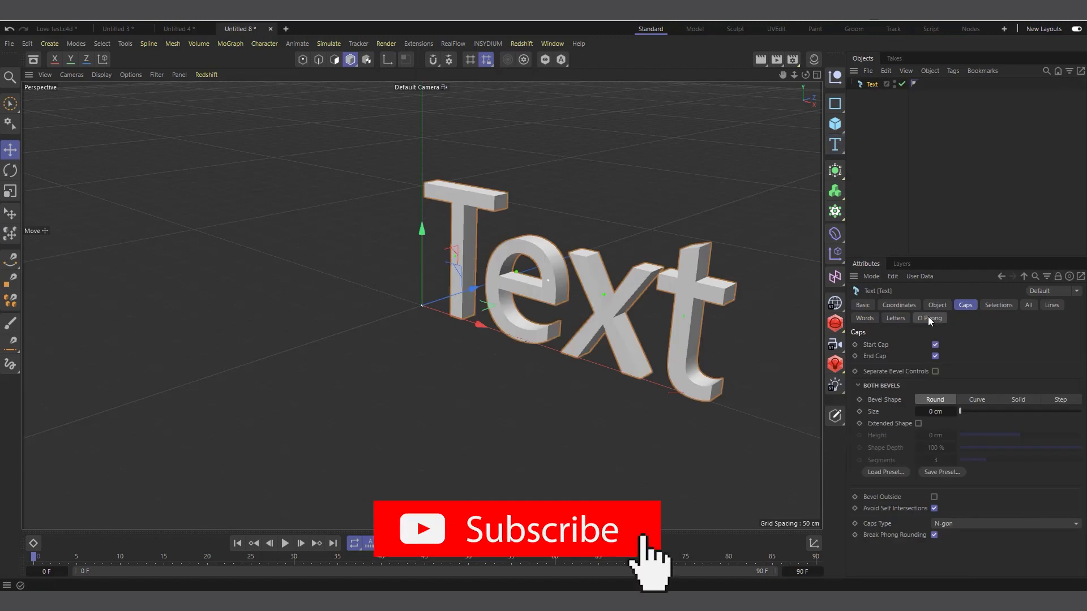
left_click(938, 305)
left_click_drag(952, 380, 740, 348)
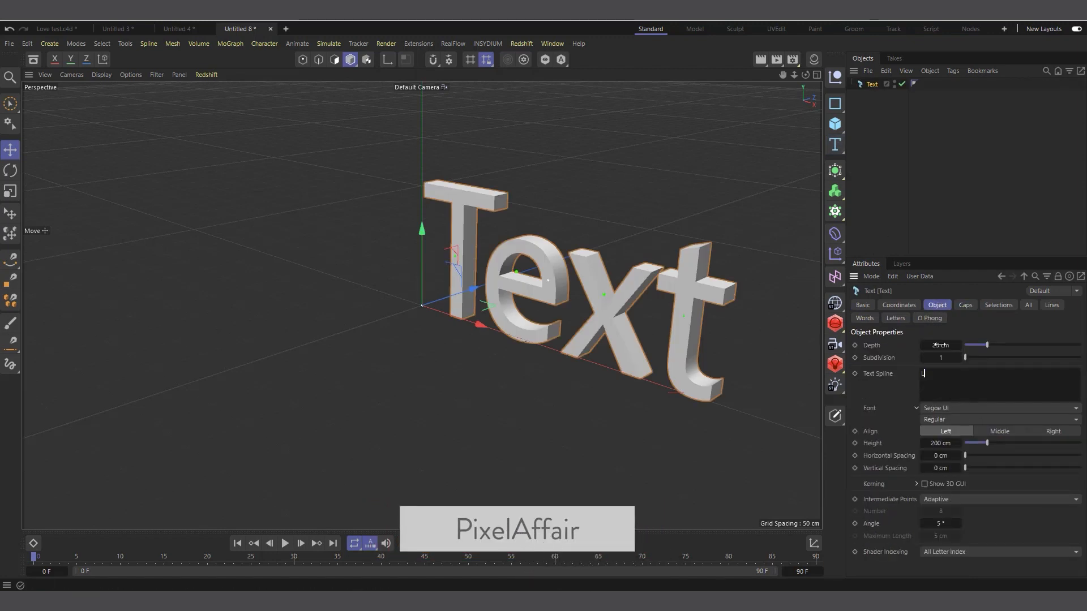
left_click(1004, 328)
left_click(948, 409)
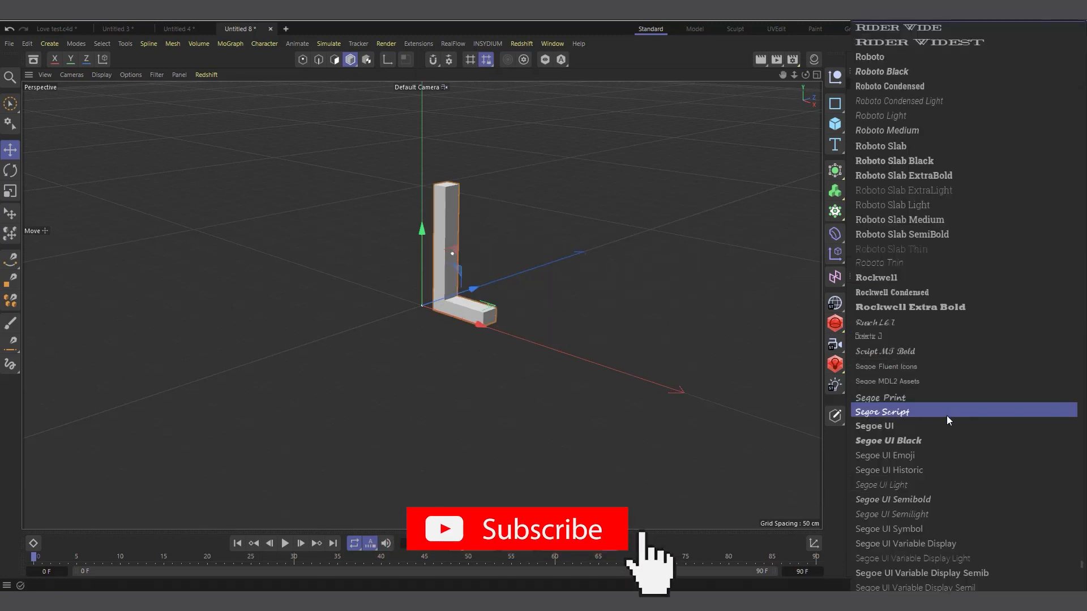
left_click(926, 175)
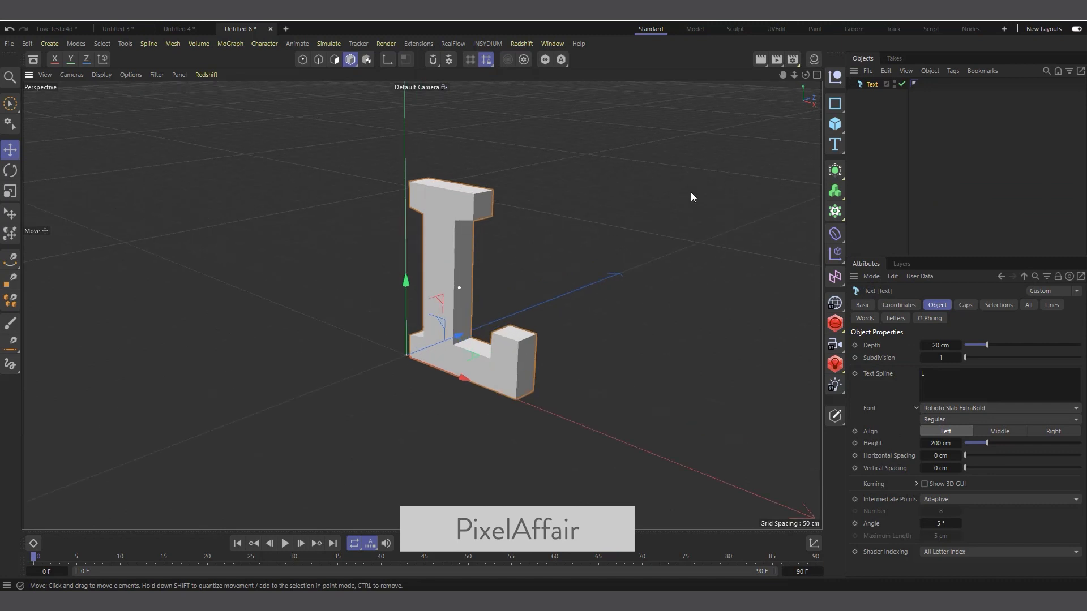
Step: Set the caps type of the letter L text object to Regular Grid
left_click_drag(806, 75, 877, 34)
left_click_drag(515, 198, 455, 285, "alt")
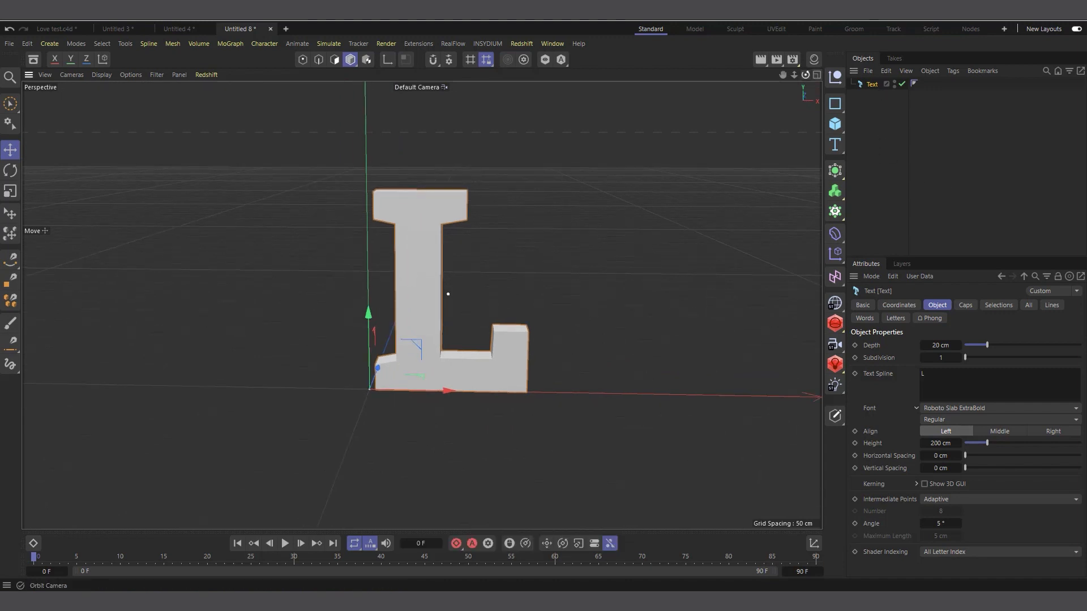
left_click_drag(805, 75, 764, 79)
scroll(409, 301, "down", 2)
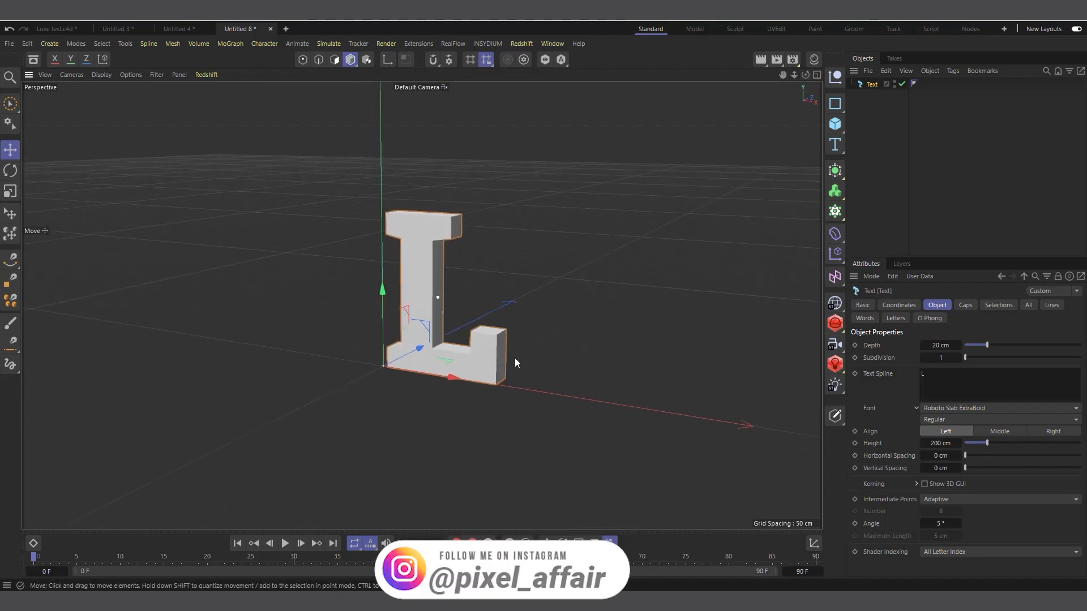
scroll(464, 340, "up", 2)
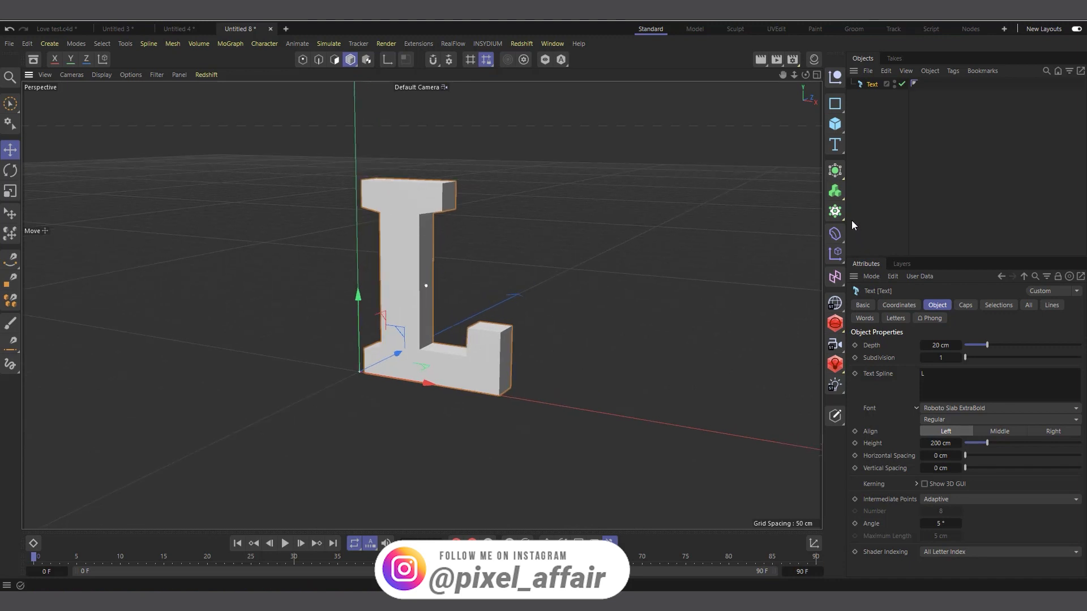
left_click(968, 307)
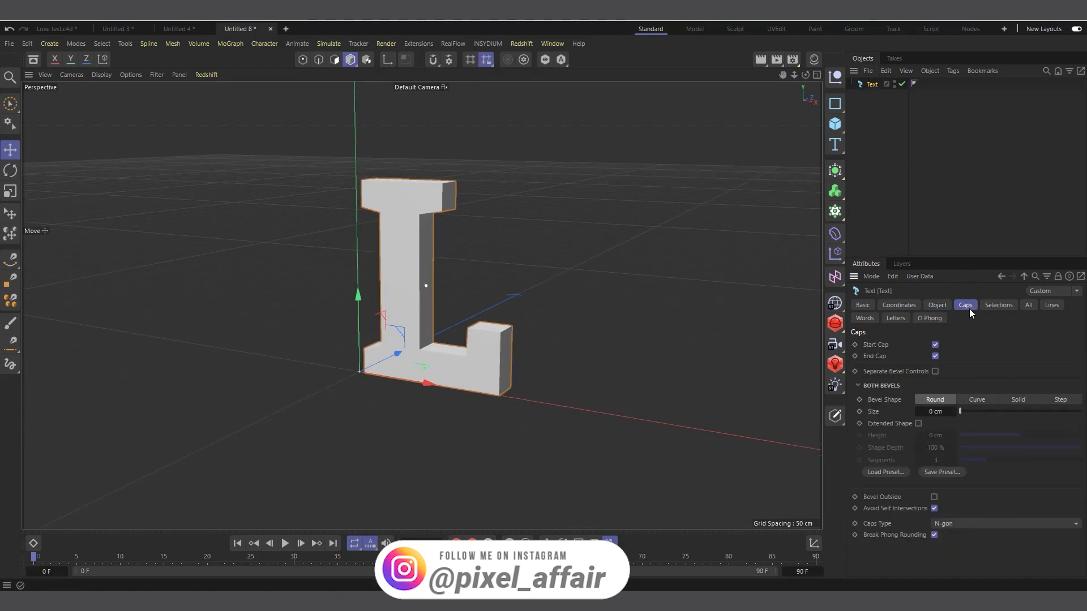
left_click(956, 524)
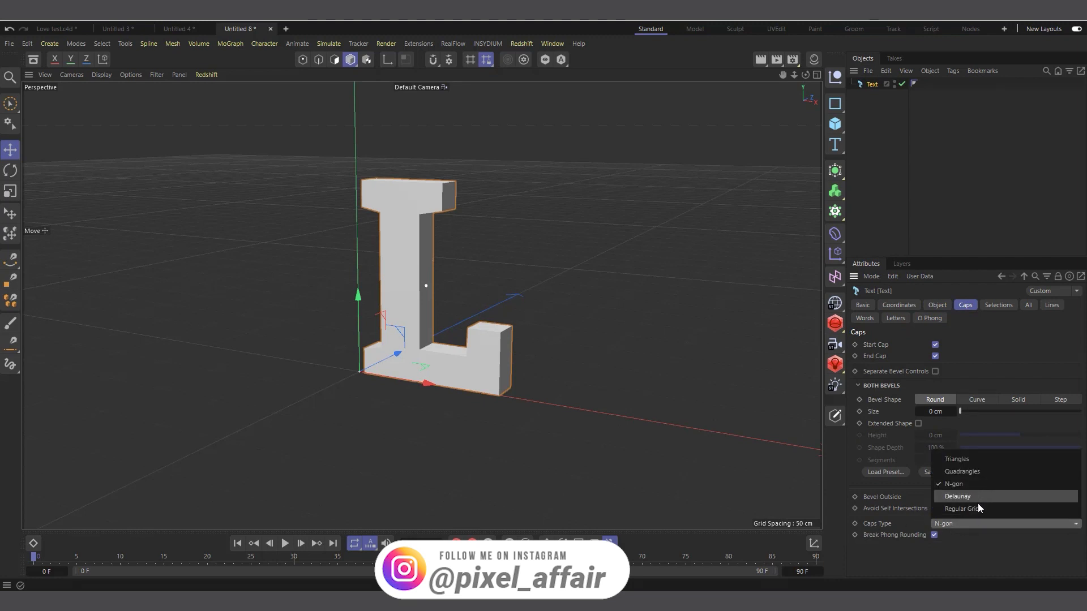
left_click(977, 508)
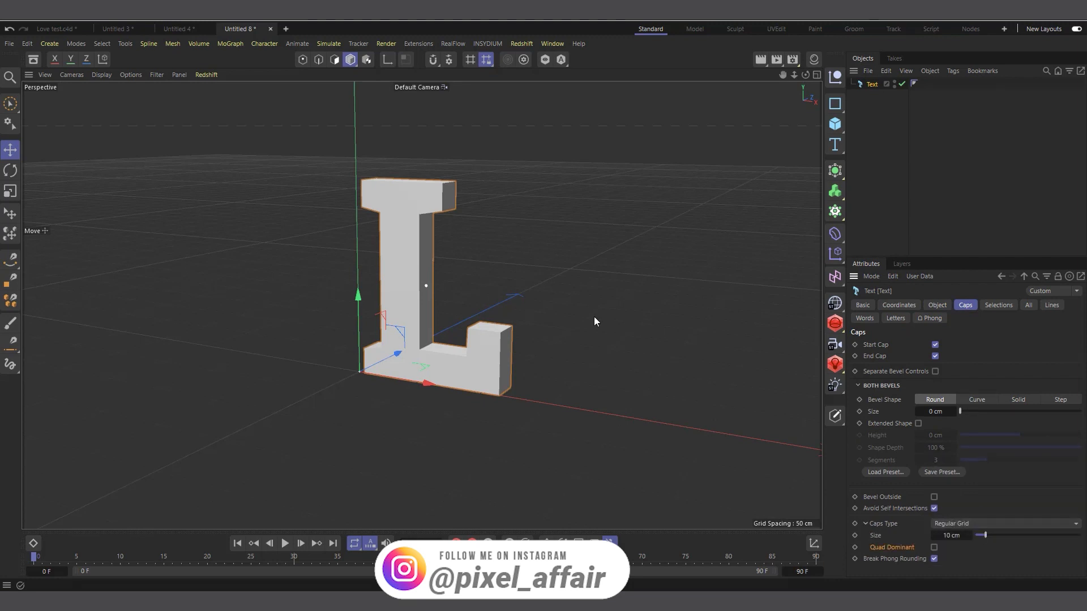
Step: Switch the viewport display to shading with the polygon lines shown
left_click(102, 74)
left_click(114, 117)
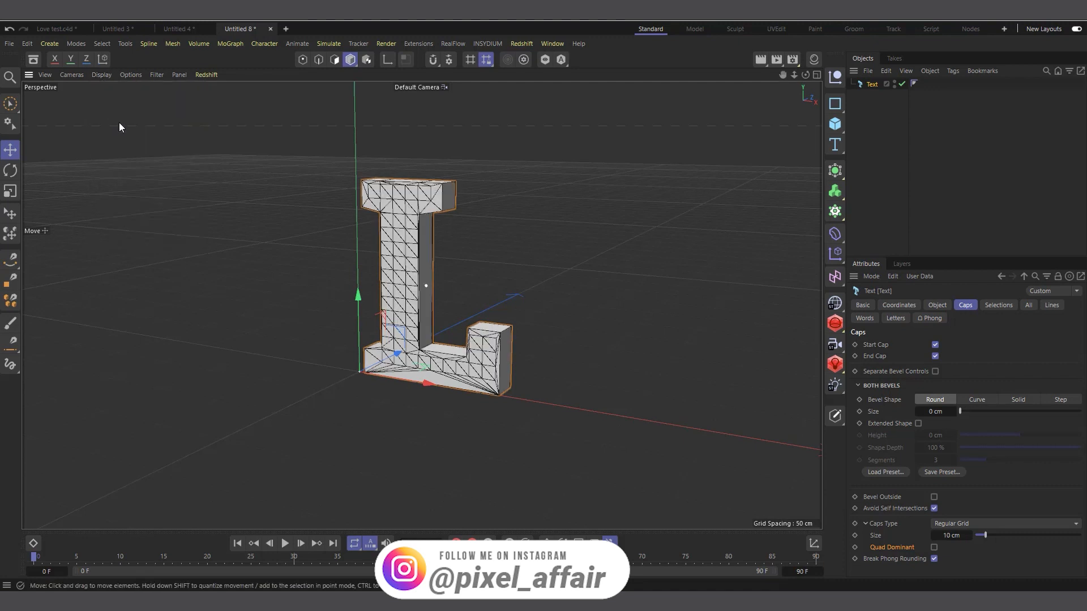
scroll(429, 260, "up", 1)
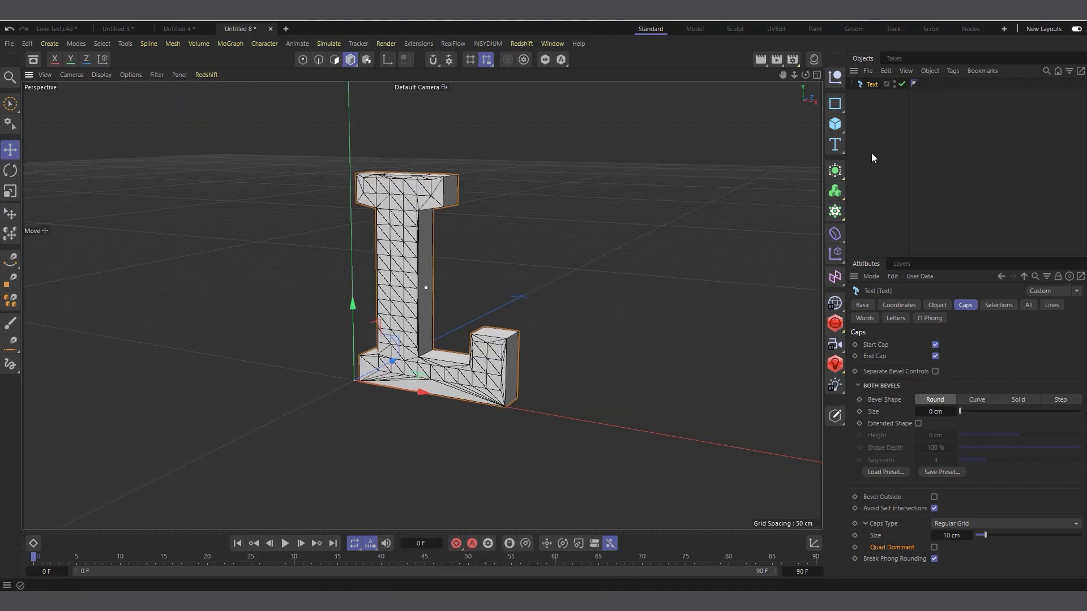
Step: Set the text object's intermediate points to Subdivided and its depth subdivision to 4
left_click(937, 306)
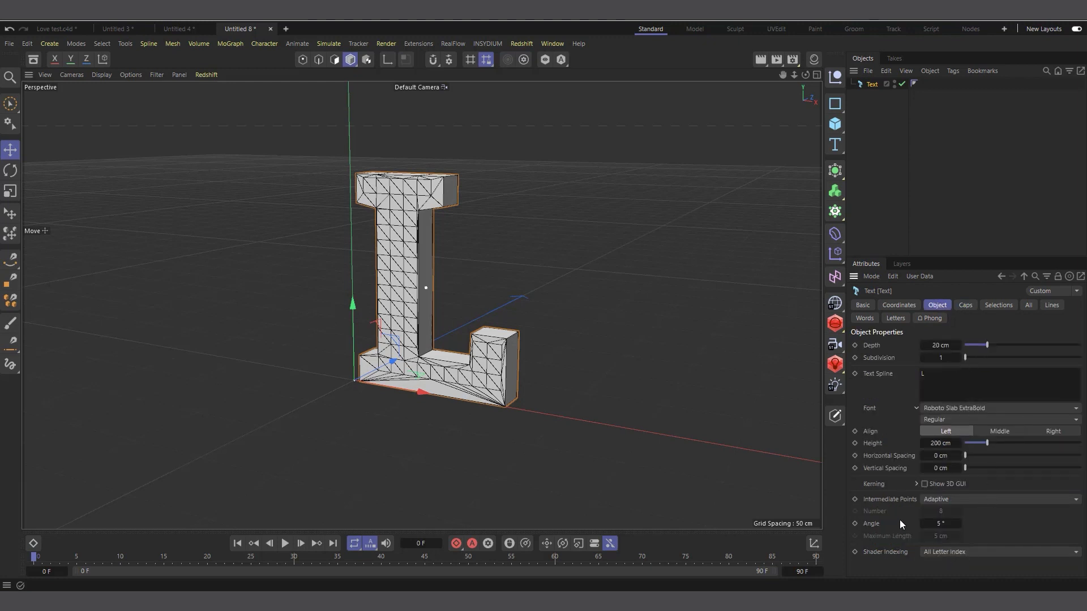
left_click(944, 499)
left_click(970, 559)
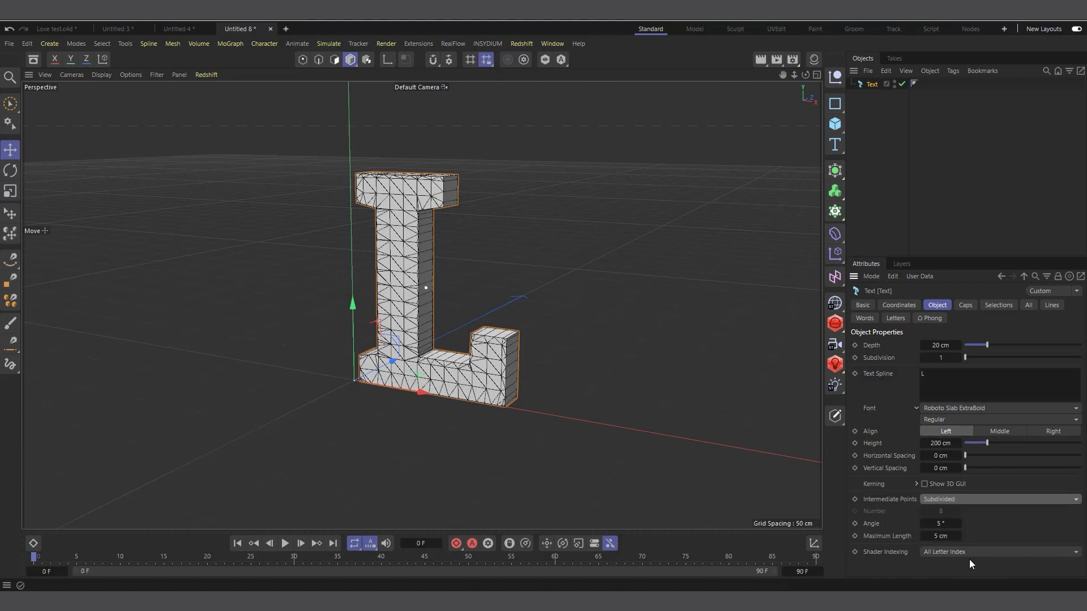
left_click(958, 358)
left_click(958, 358)
left_click(958, 358)
Step: Add a Remesh generator and make the text object its child
scroll(393, 188, "up", 3)
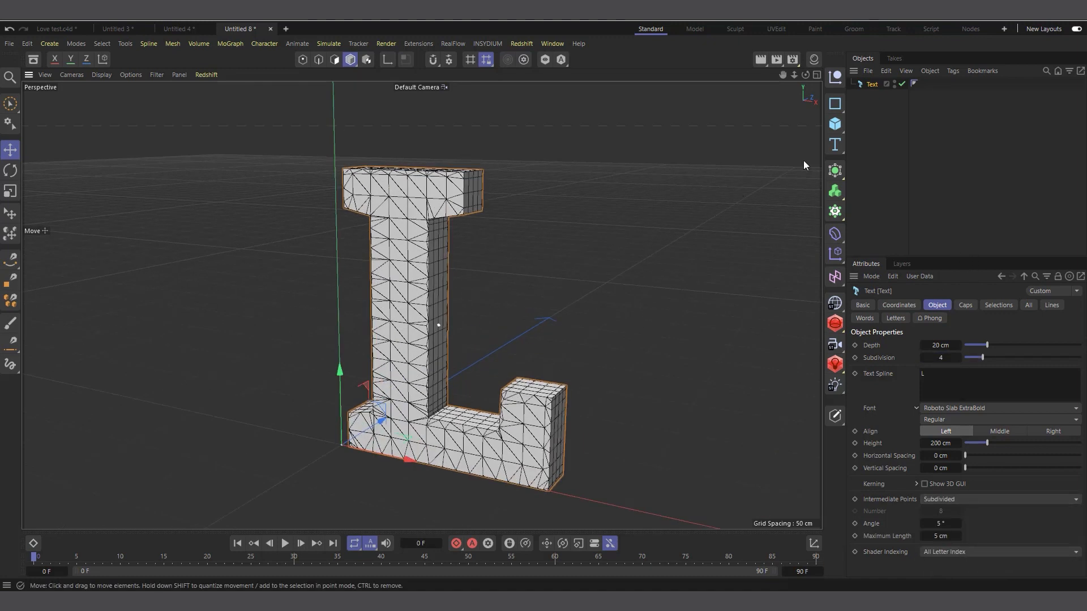
left_click_drag(806, 75, 773, 65)
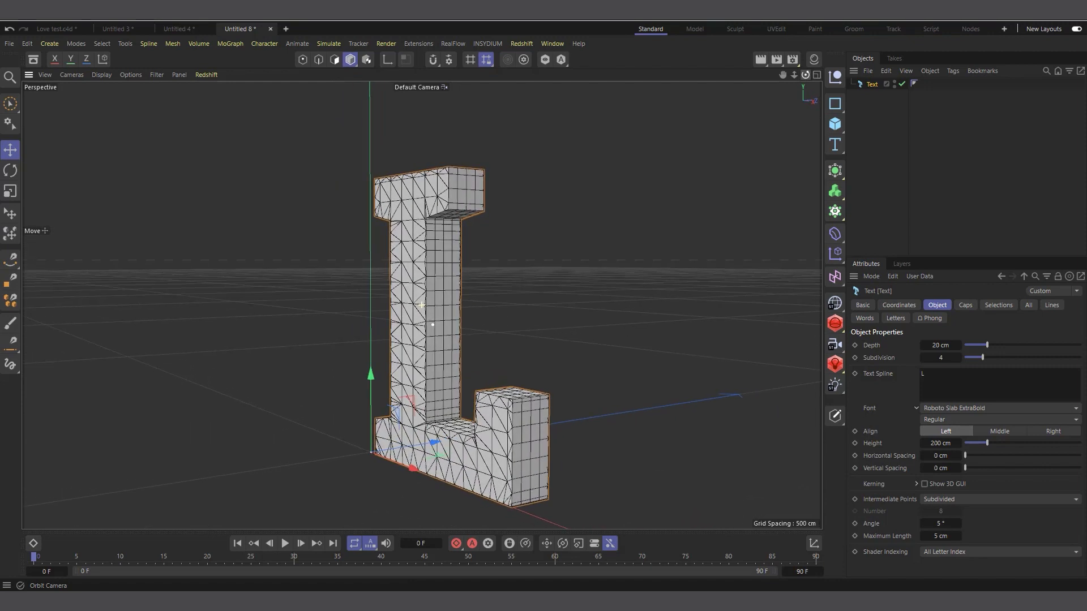
scroll(425, 325, "down", 2)
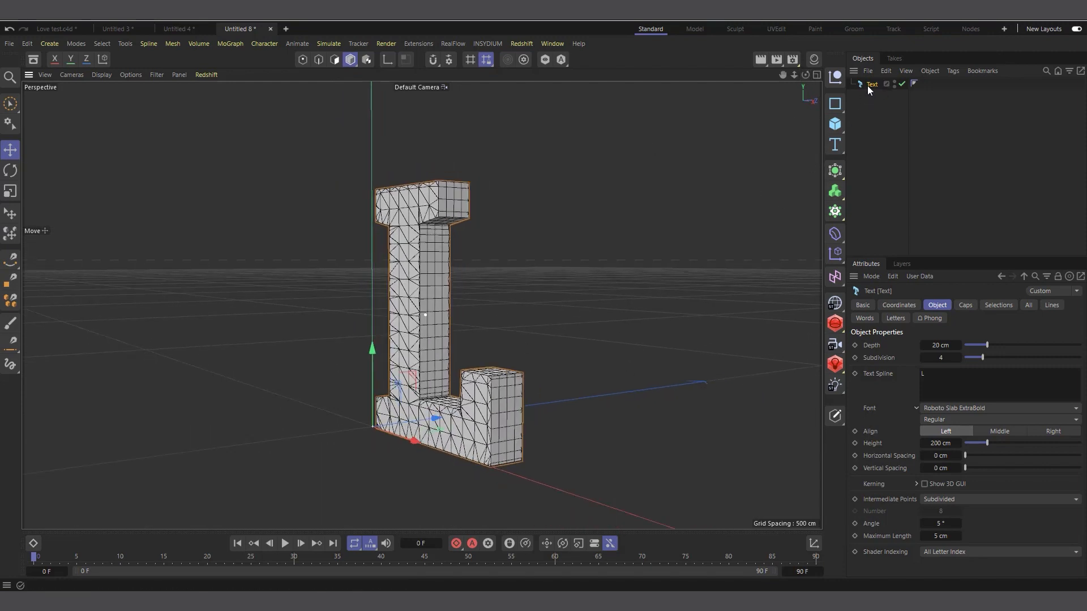
left_click(837, 177)
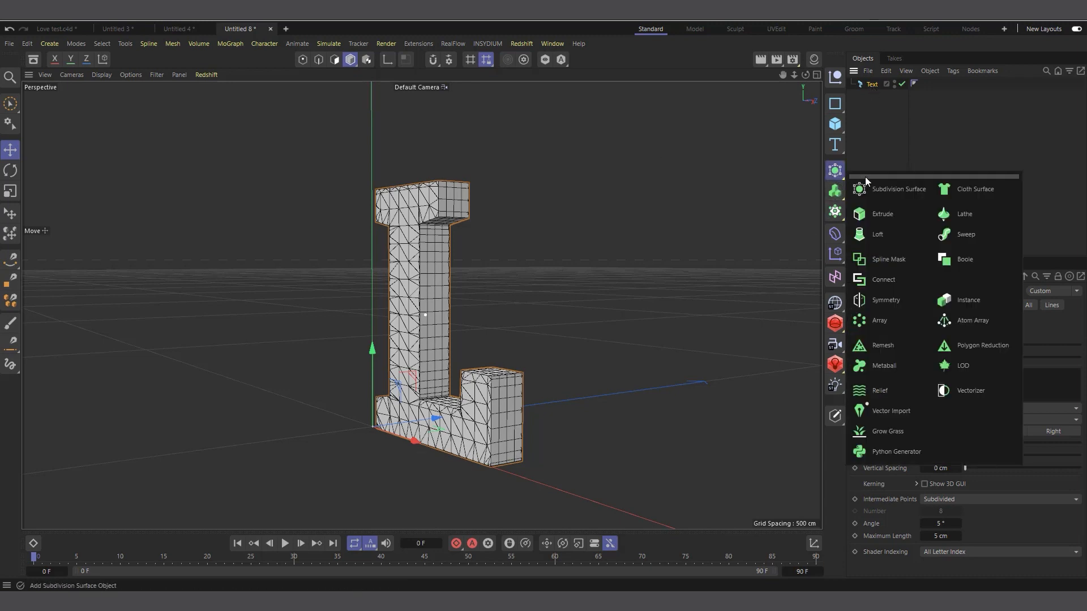
left_click(885, 345)
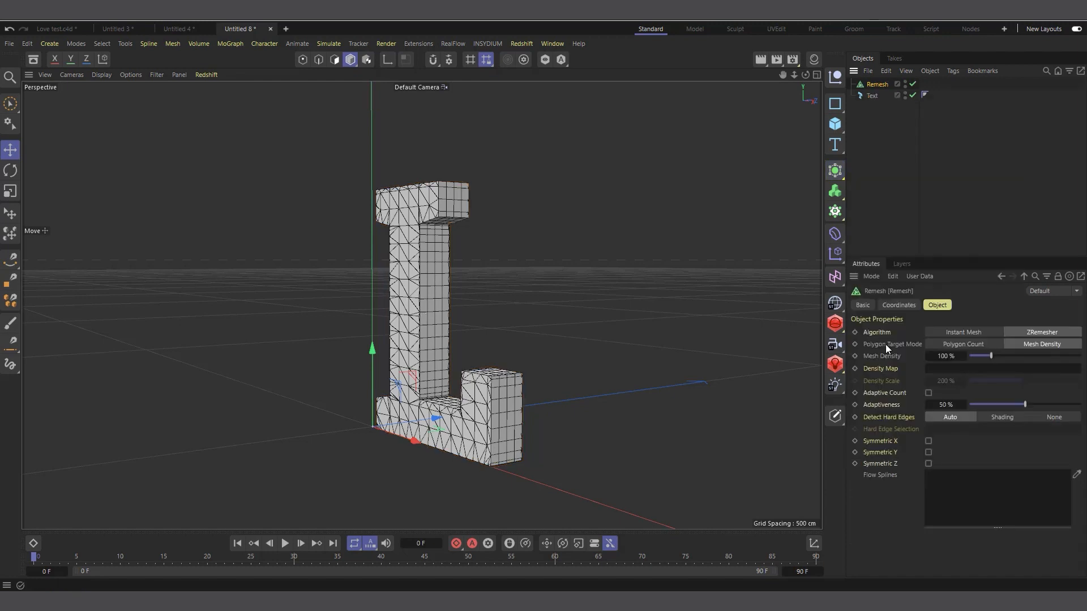
left_click_drag(879, 83, 879, 84)
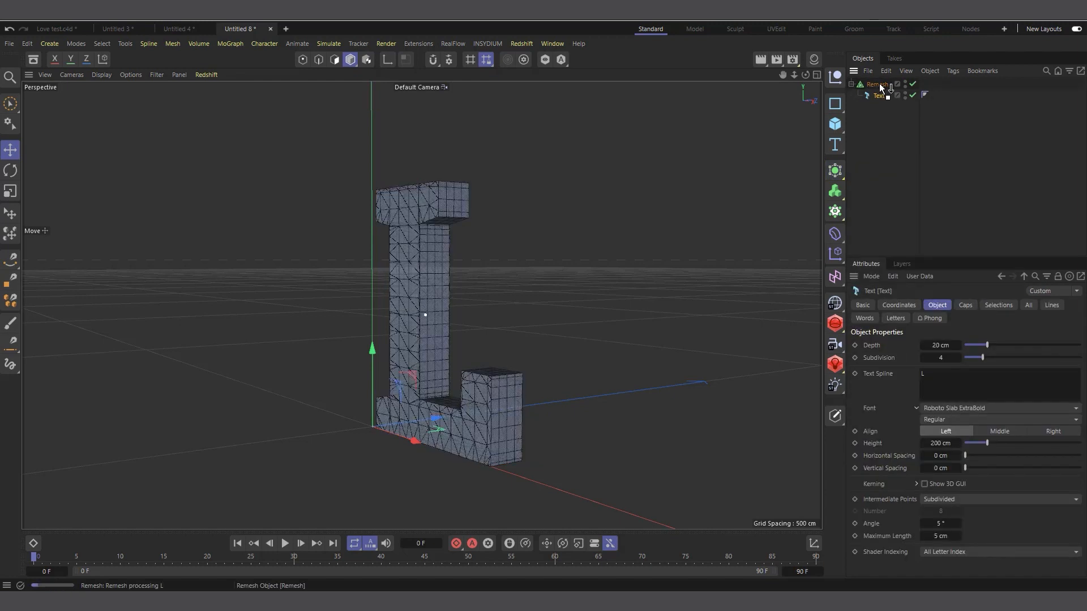
Step: Switch the Remesh polygon target mode to Polygon Count and set the count to 200
left_click_drag(806, 77, 855, 99)
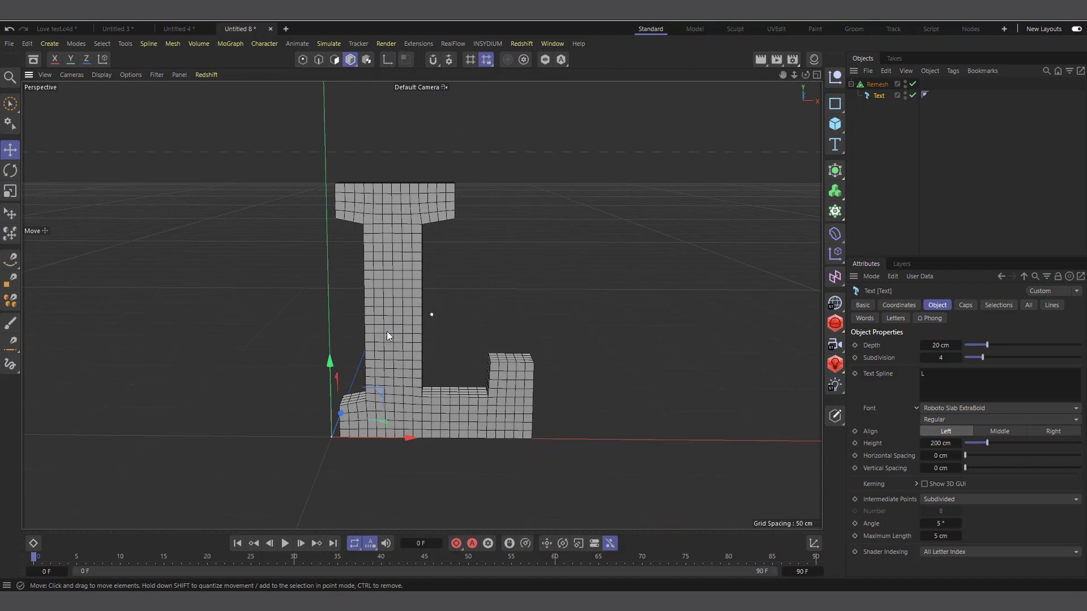
scroll(415, 283, "up", 1)
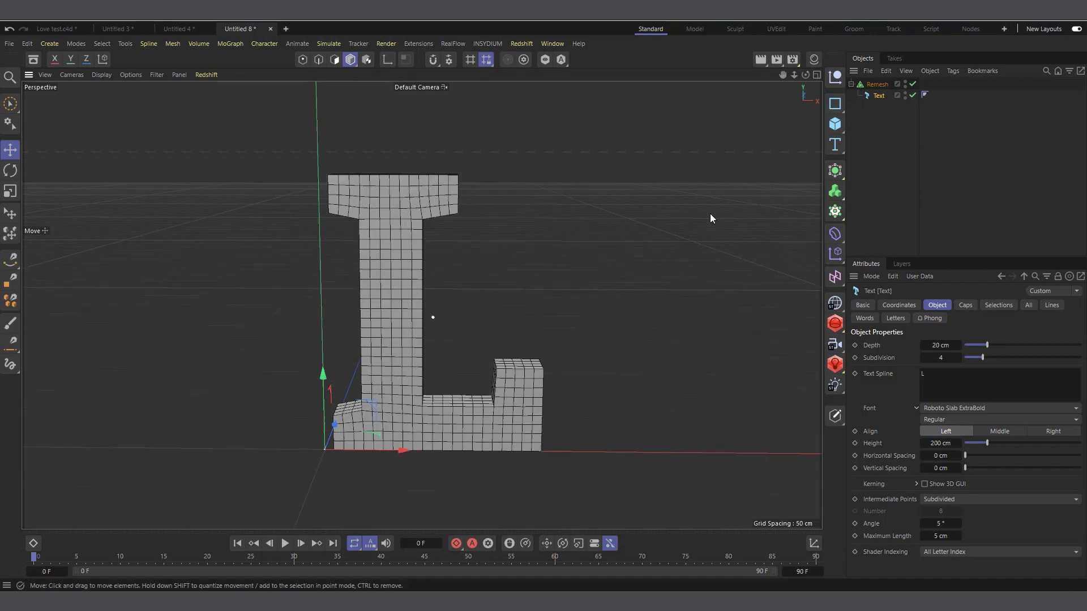
left_click(883, 86)
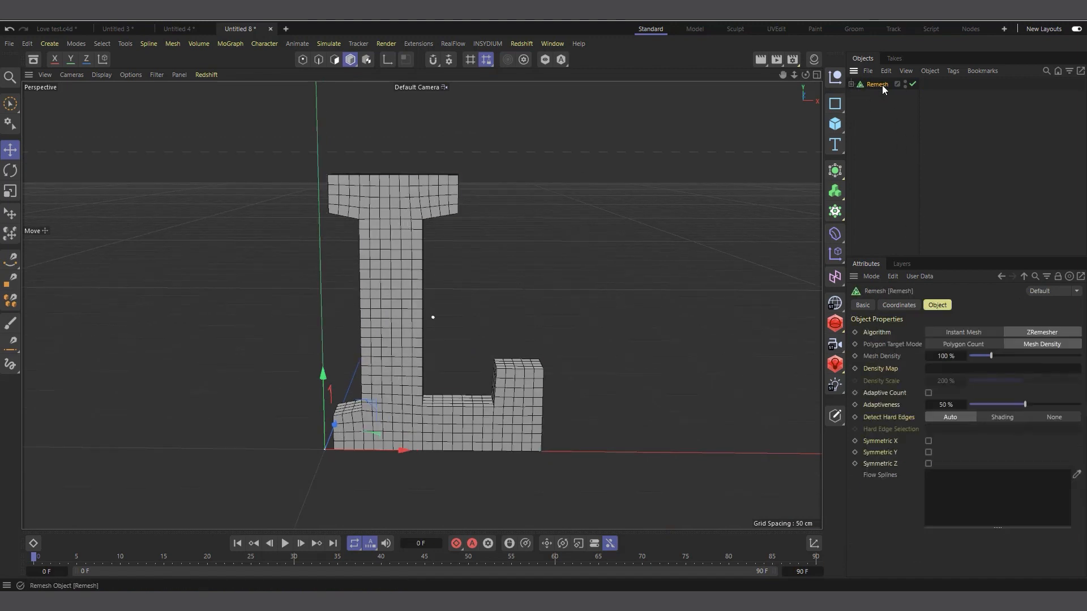
left_click(982, 345)
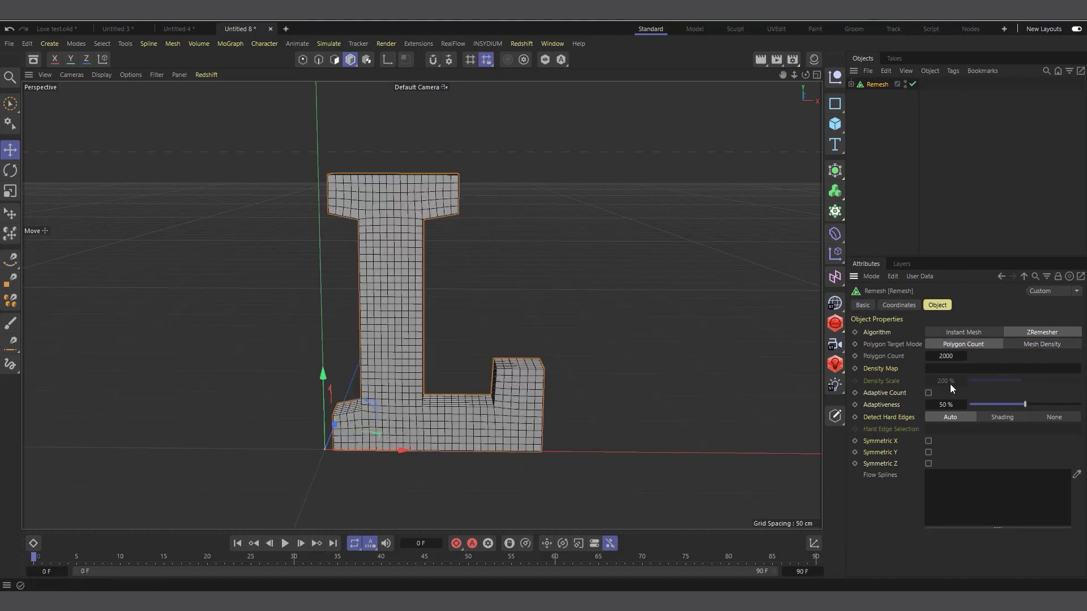
left_click(948, 357)
type("200")
key("Return")
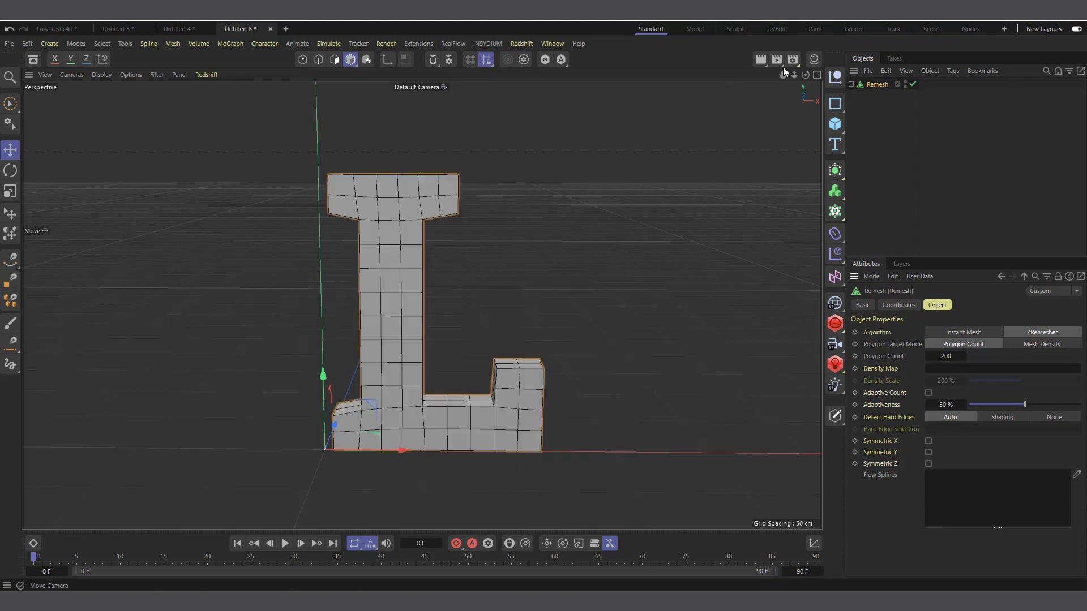
Step: Add a Null object and place the Remesh generator inside it
left_click_drag(805, 74, 857, 117)
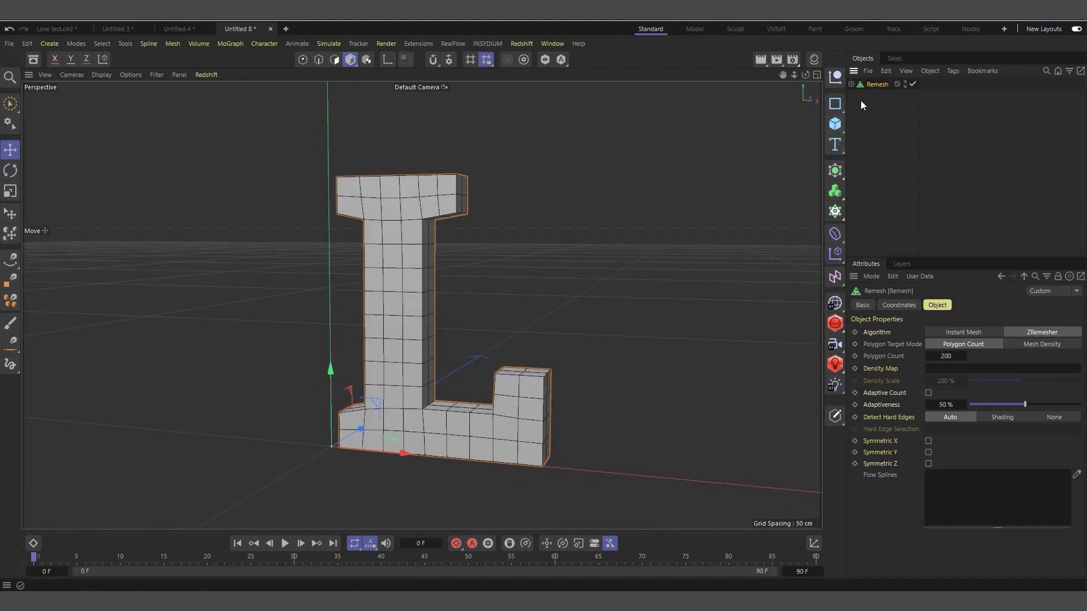
left_click(835, 78)
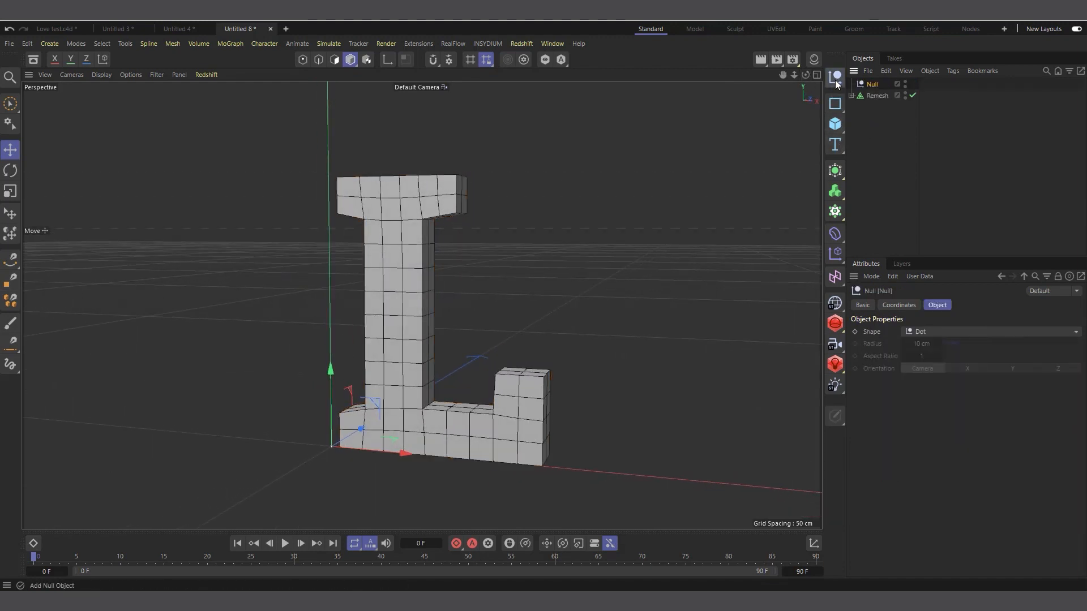
left_click_drag(879, 94, 872, 85)
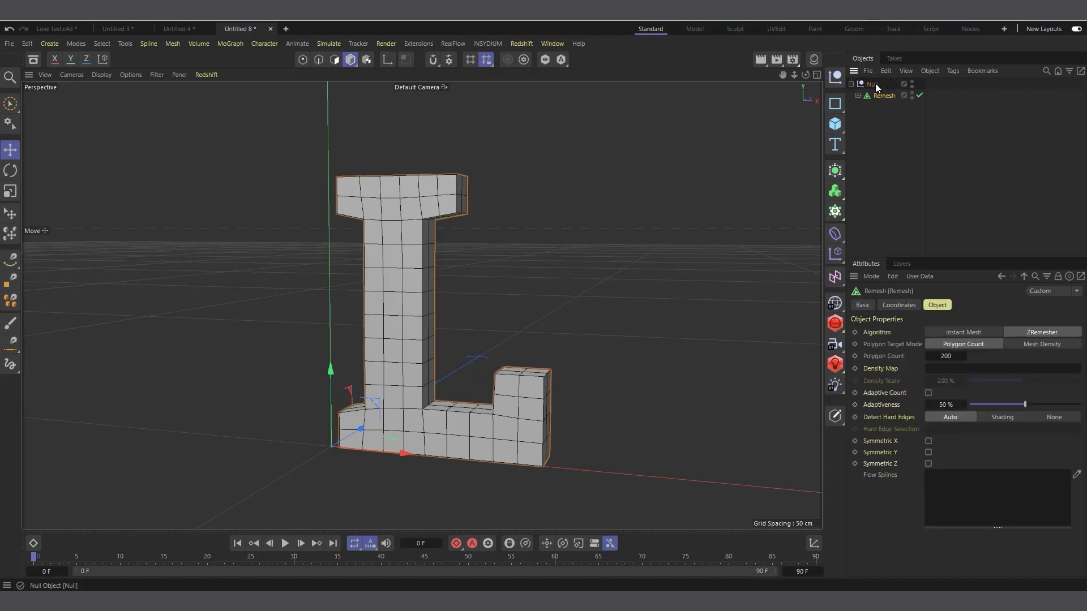
Step: Add a Displacer deformer and place it inside the Null below the Remesh generator
left_click(835, 234)
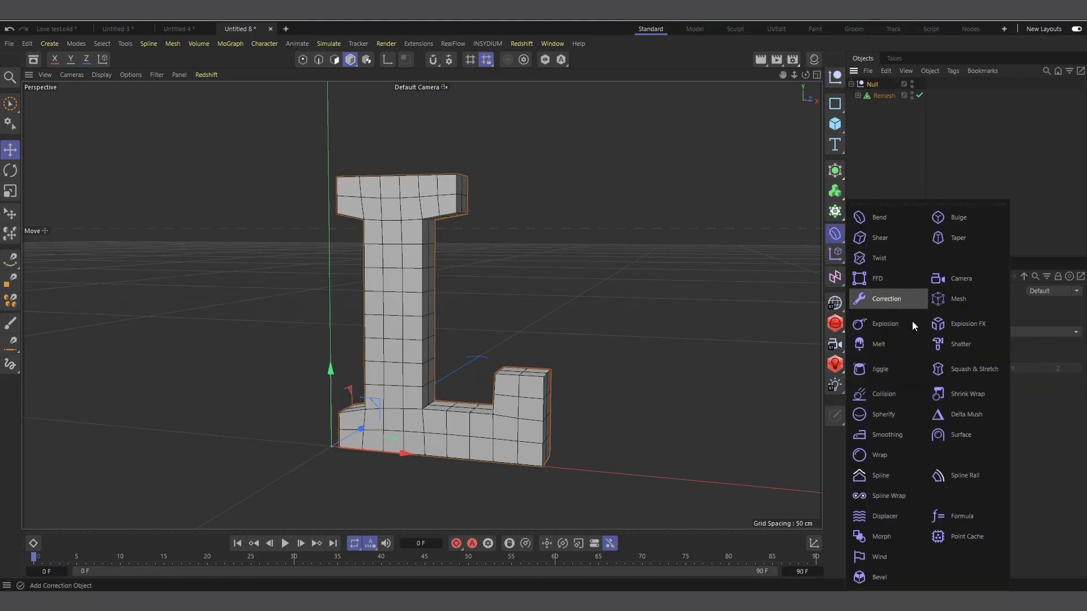
left_click(883, 517)
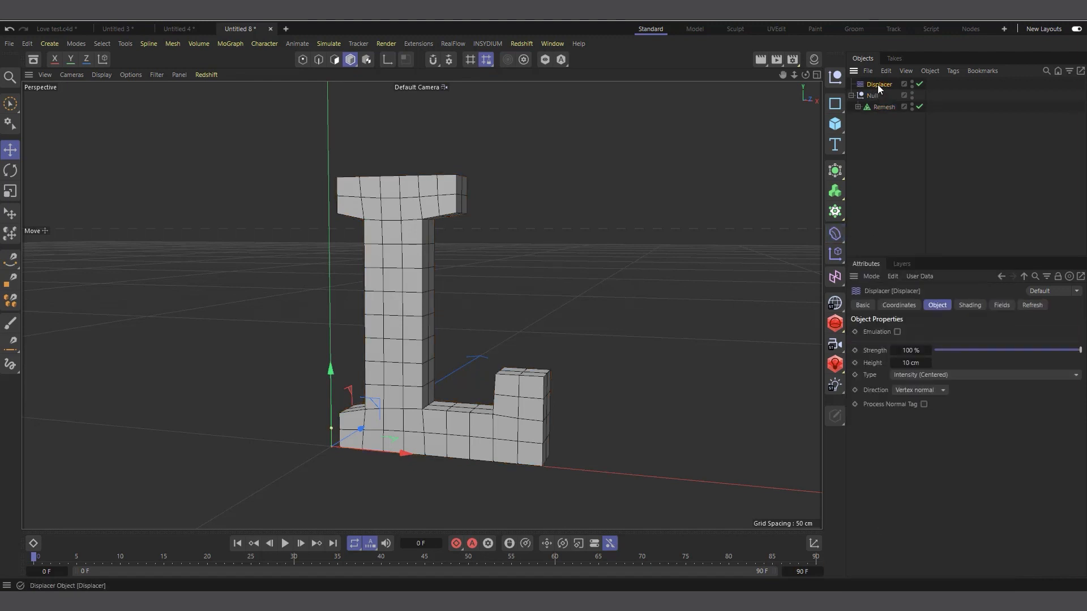
left_click_drag(878, 93, 881, 88)
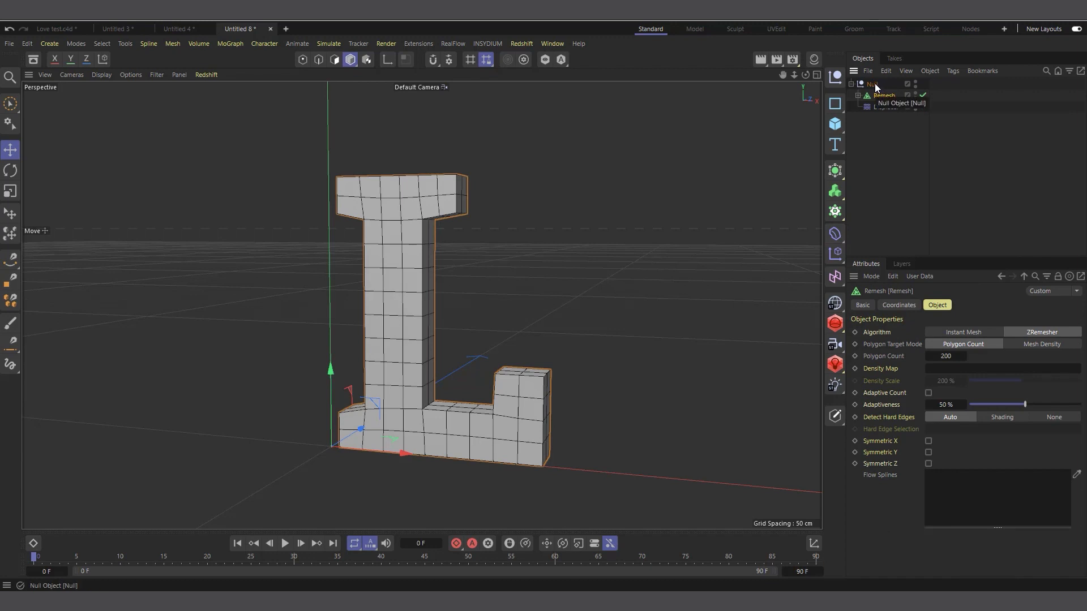
left_click(874, 85)
left_click(881, 94)
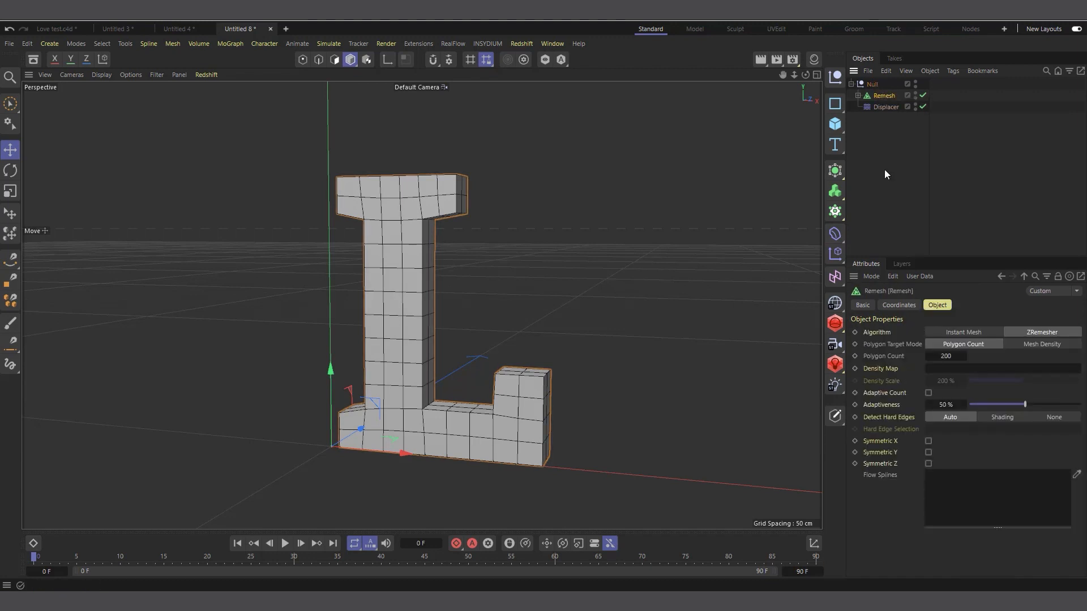
Step: Assign a Color shader to the Displacer's shading
left_click(884, 106)
left_click(970, 305)
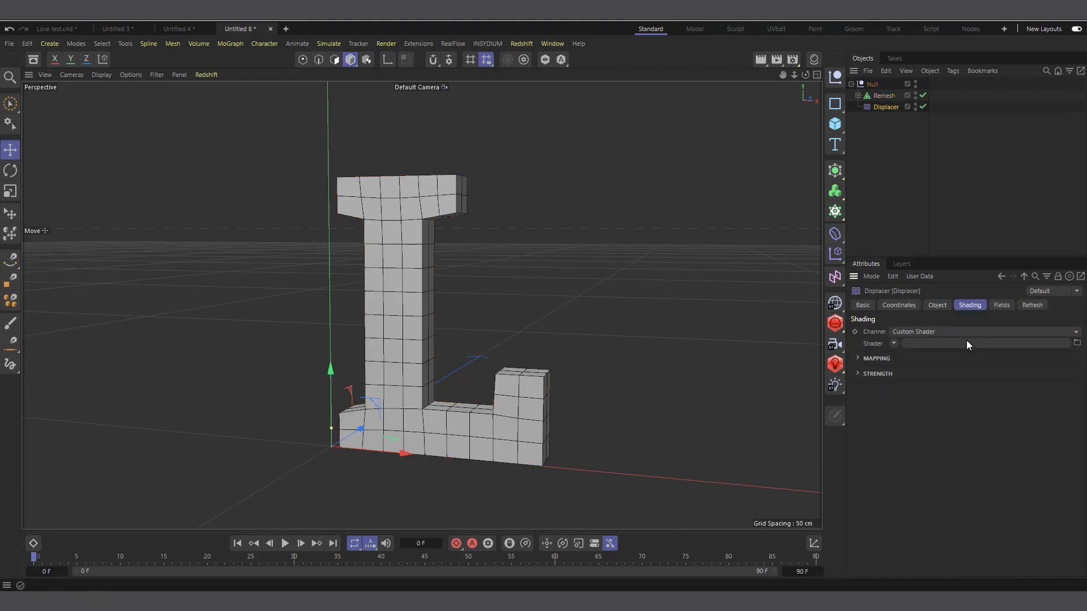
left_click(892, 343)
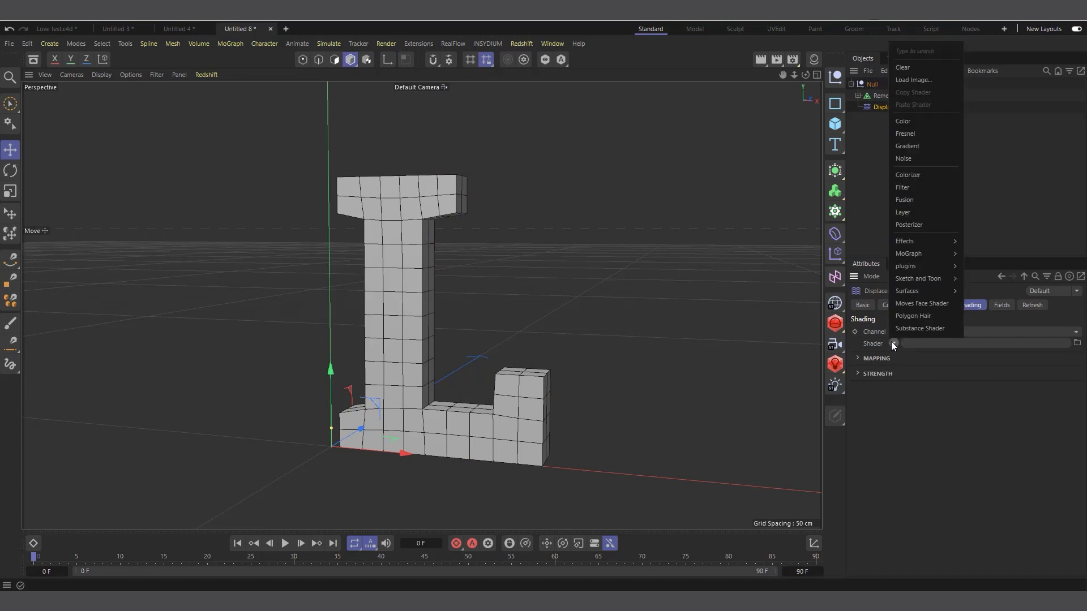
left_click(925, 125)
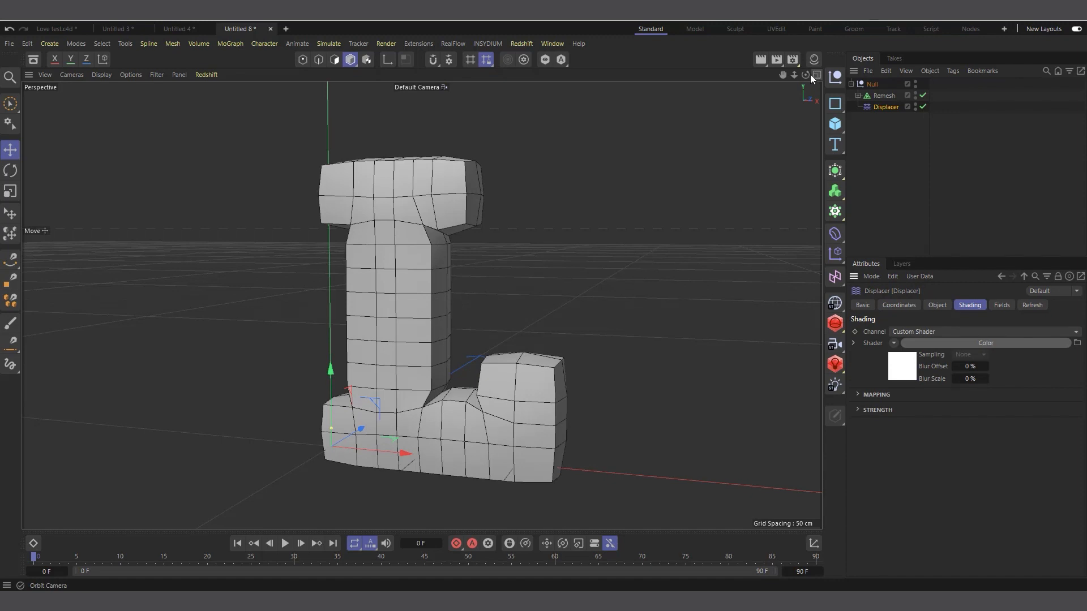
mouse_move(805, 74)
left_mouse_down()
mouse_move(778, 93)
mouse_move(798, 79)
left_mouse_up()
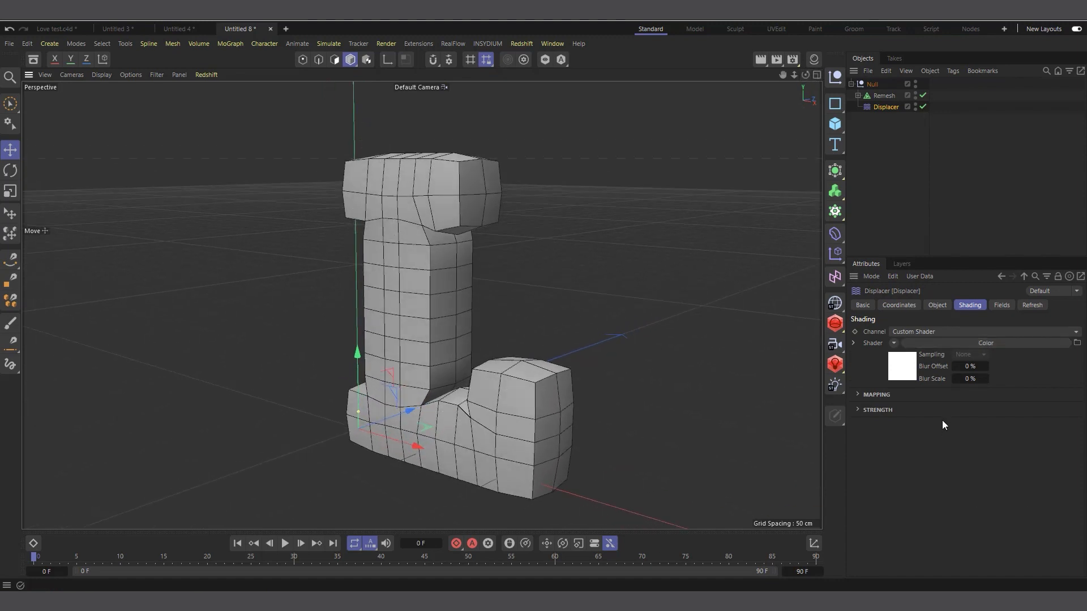
Step: Try a Displacer height of 20 cm and undo the change
left_click(937, 306)
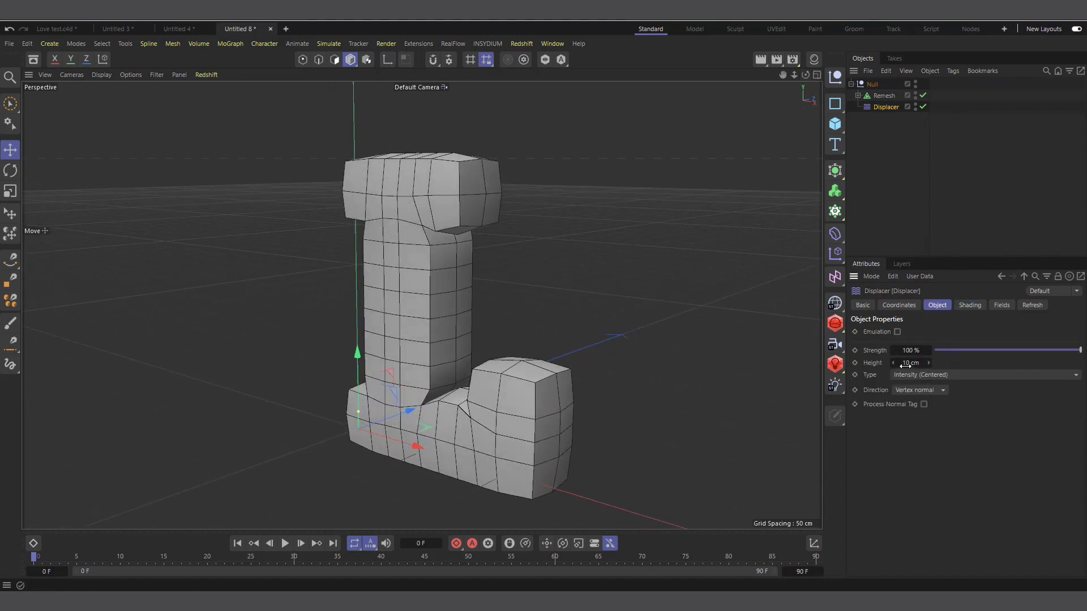
mouse_move(906, 366)
left_mouse_down()
mouse_move(951, 366)
mouse_move(912, 365)
left_mouse_up()
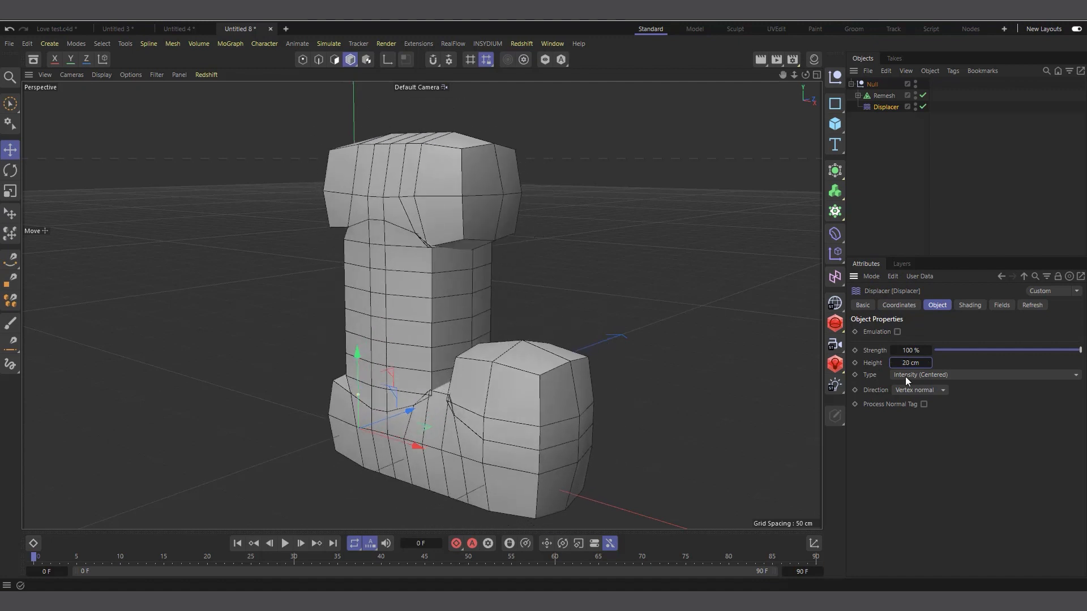
key("ctrl+z")
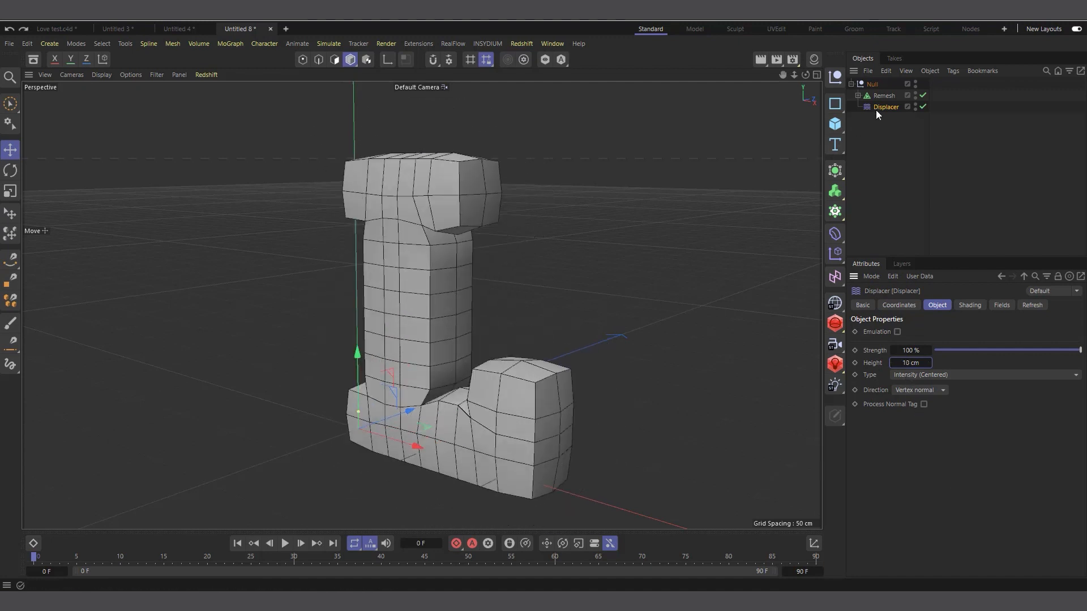
Step: Add a Subdivision Surface generator and make the Null group its child
left_click(872, 85)
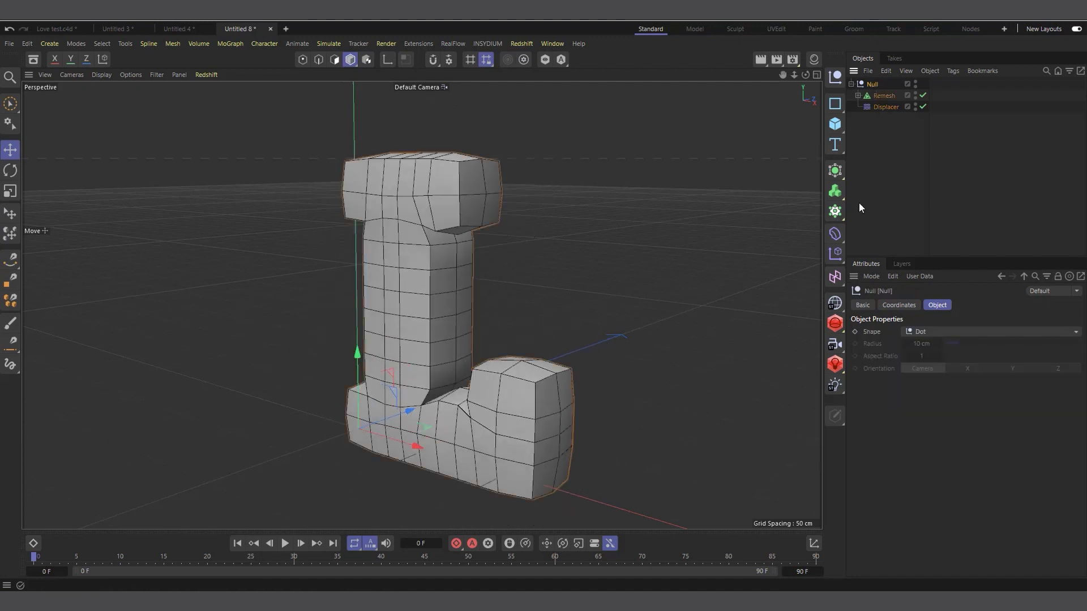
left_click(836, 175)
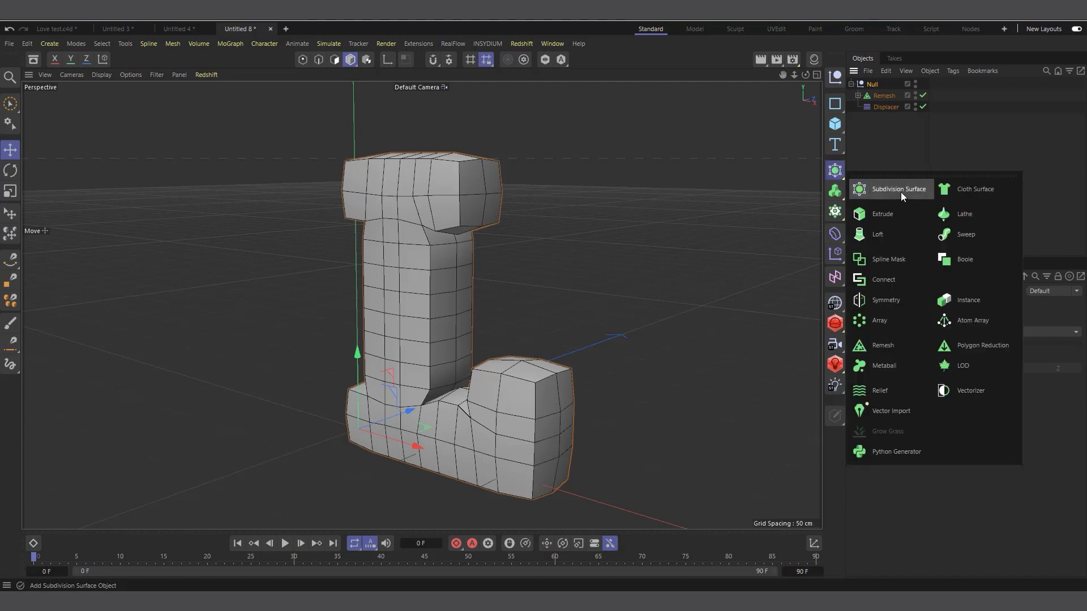
left_click(901, 192)
left_click_drag(871, 95, 885, 86)
left_click_drag(805, 76, 800, 77)
Step: Set the Remesh generator's polygon count to 100
left_click(888, 107)
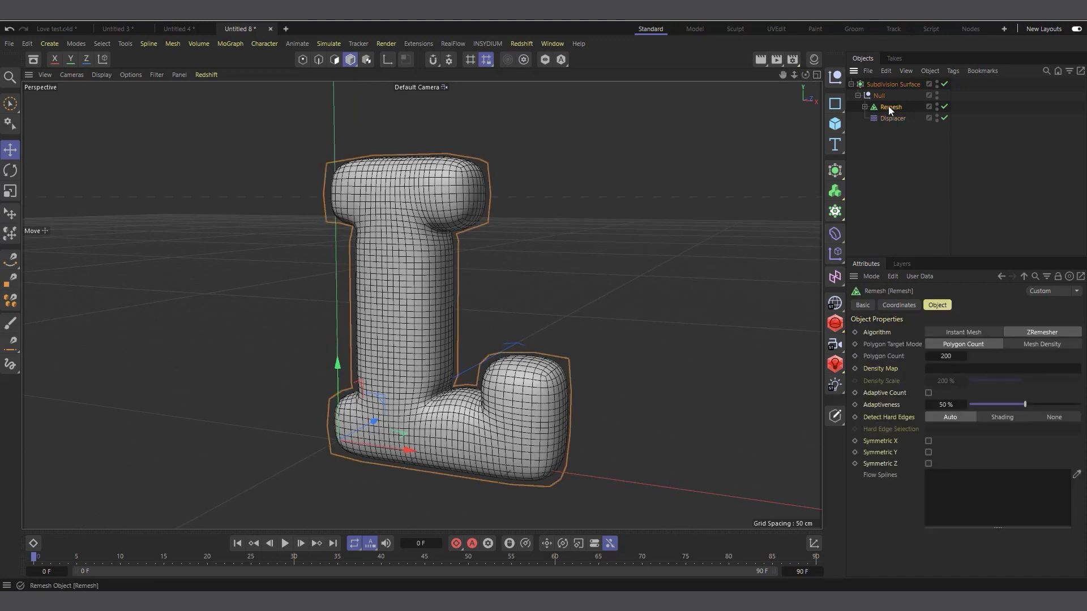
double_click(953, 356)
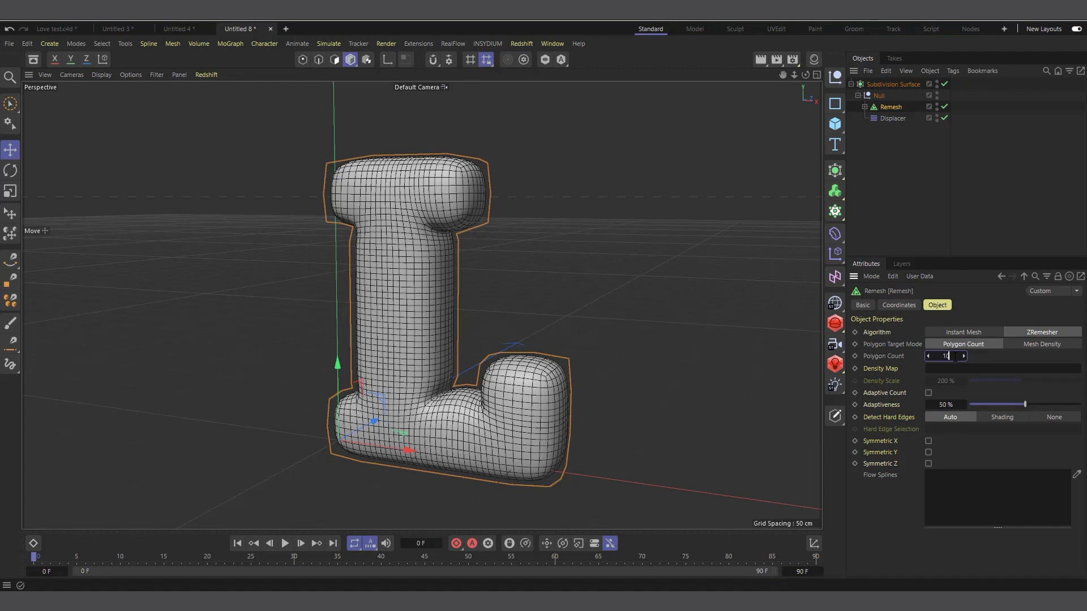
key("Return")
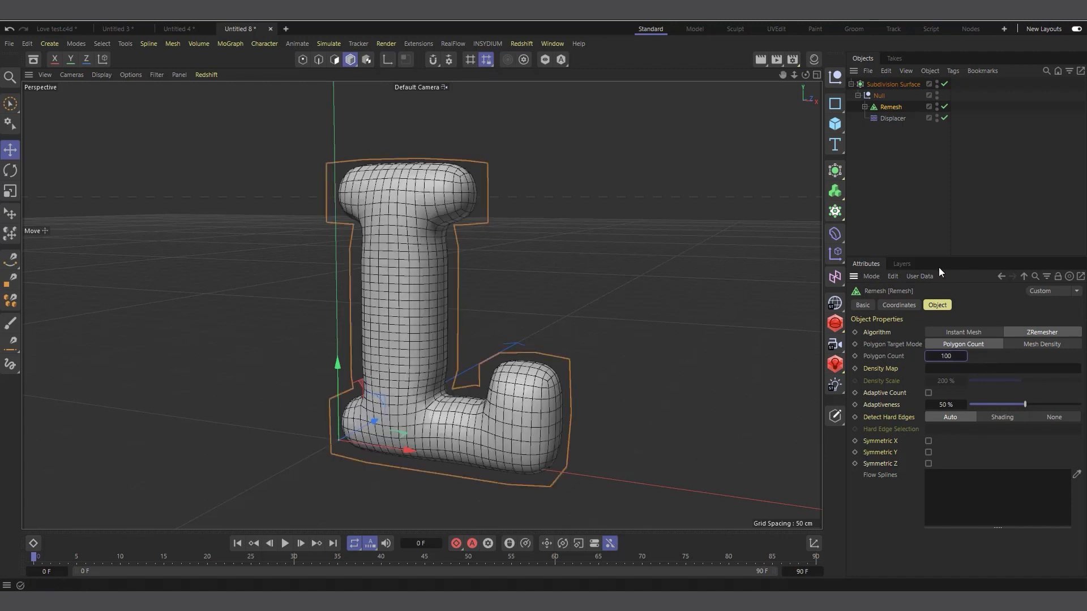
left_click_drag(804, 75, 780, 95)
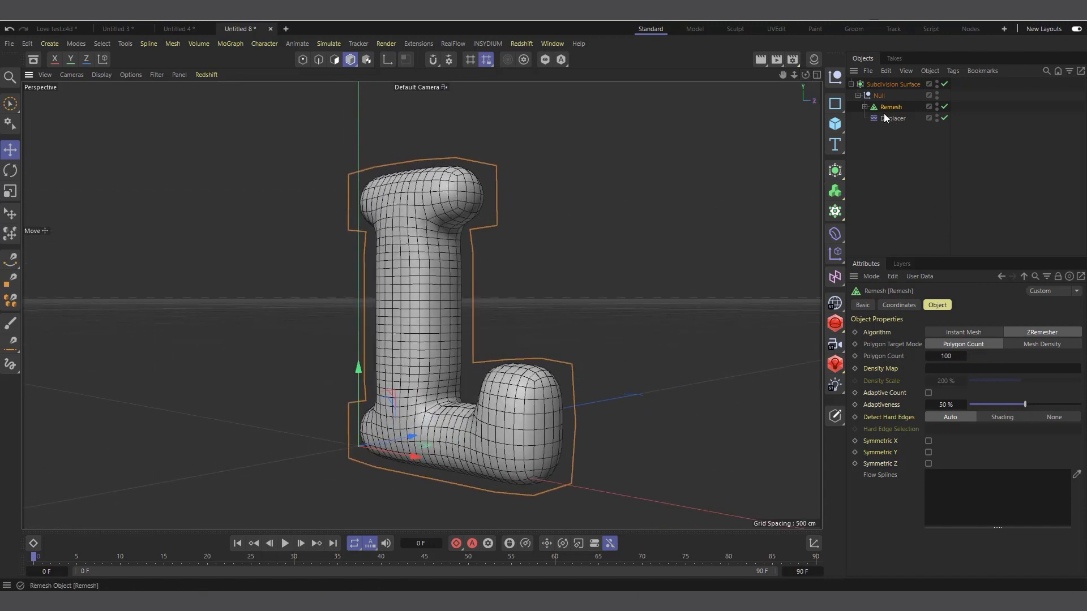
Step: Set the extrusion depth of the Text object inside the Remesh generator to 26 cm
left_click(865, 107)
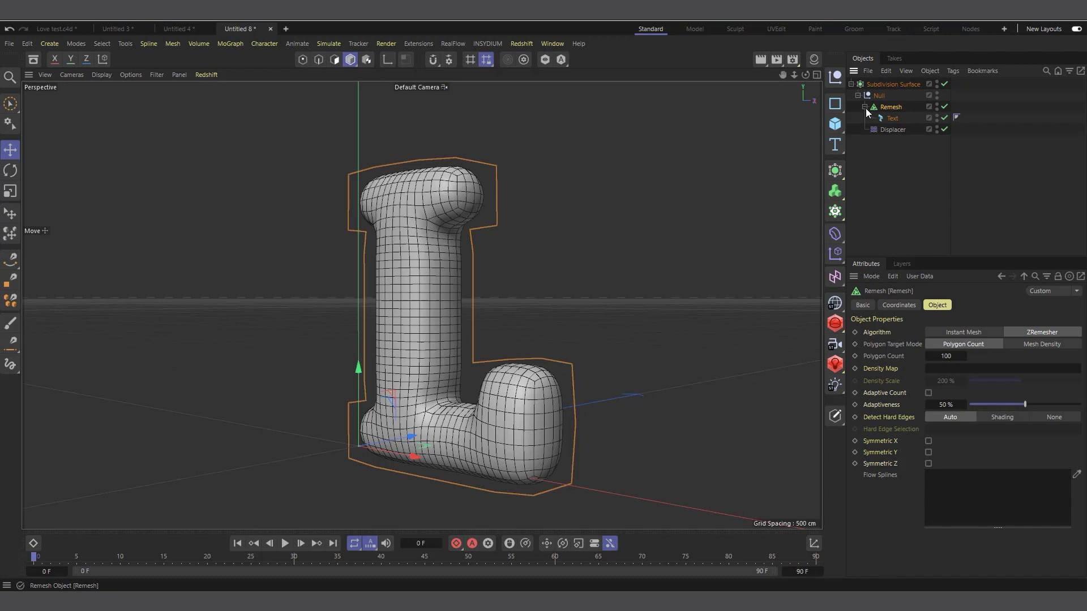
left_click(906, 119)
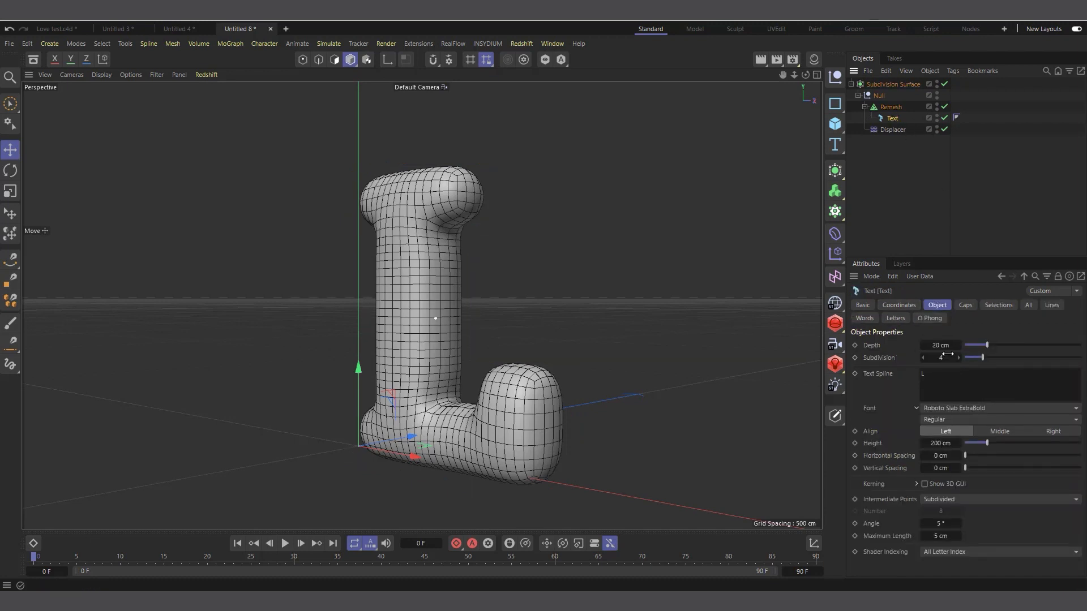
left_click_drag(940, 347, 948, 346)
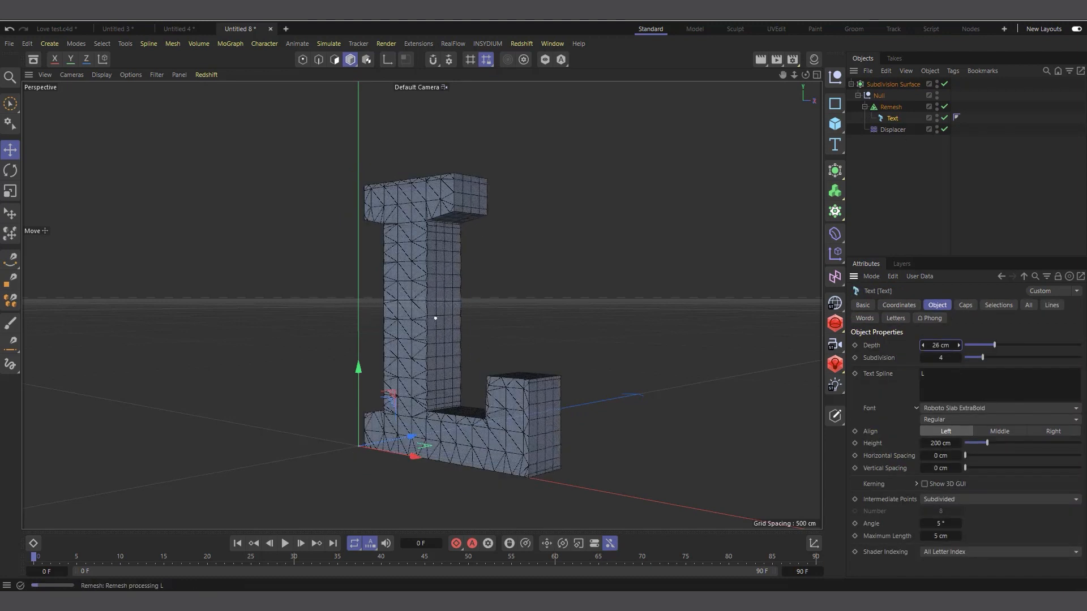
right_click_drag(647, 202, 608, 202, "alt")
left_click_drag(433, 305, 421, 305, "alt")
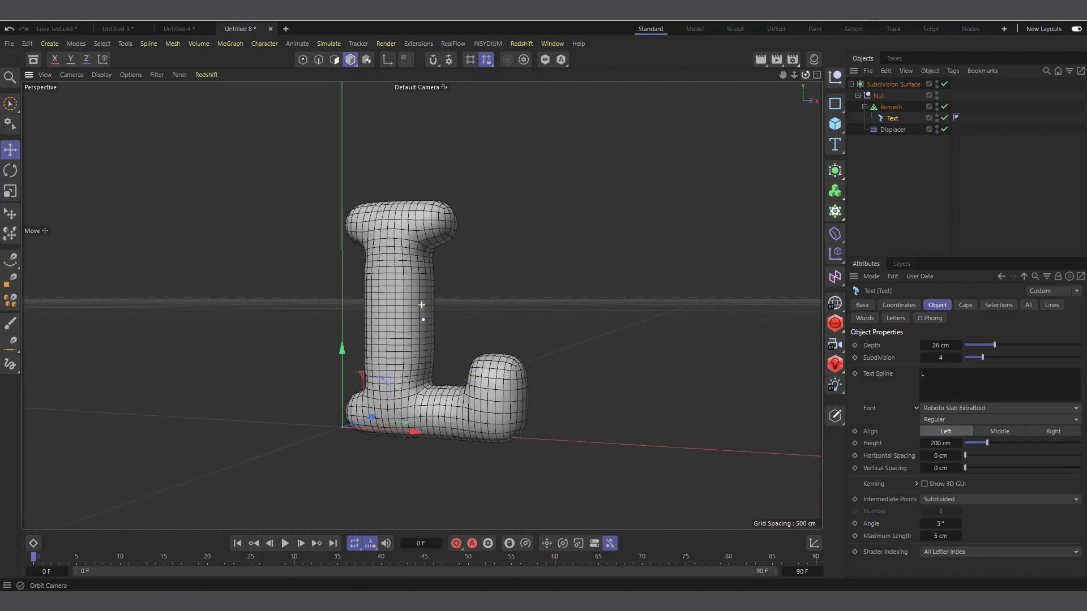
Step: Set the Displacer's height to 20 cm
left_click(886, 129)
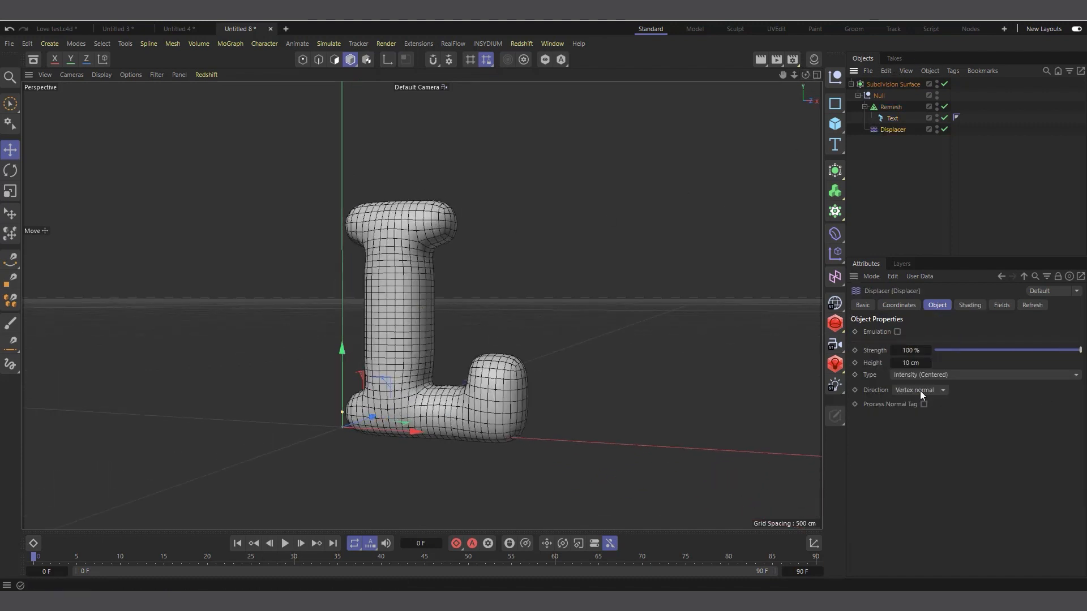
left_click(910, 363)
type("20")
key("Return")
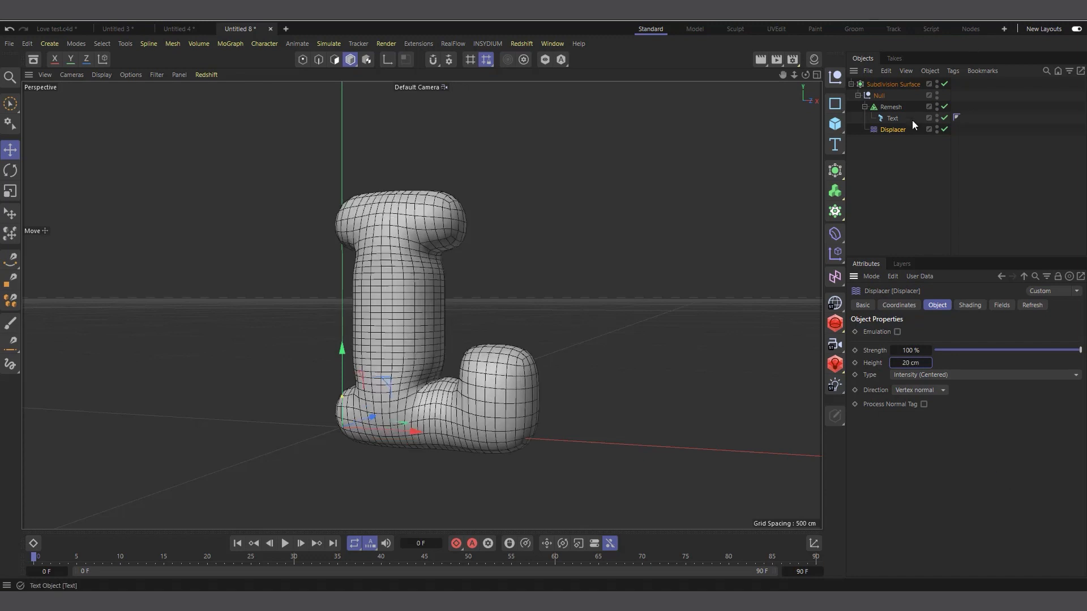
Step: Bake the Subdivision Surface hierarchy of the letter L into a polygon mesh with Current State to Object
left_click(851, 84)
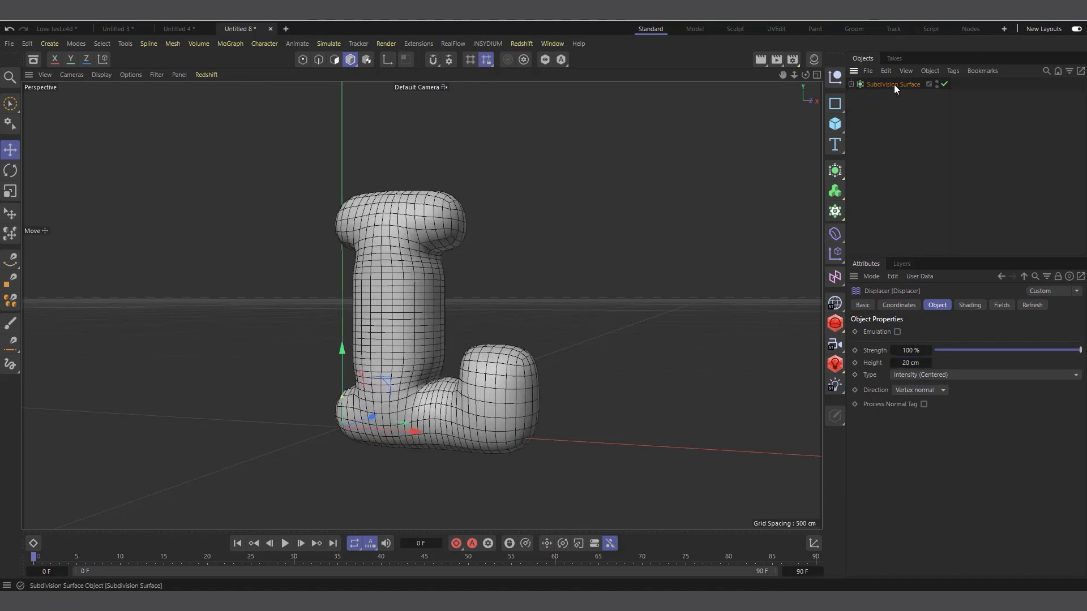
left_click(869, 85)
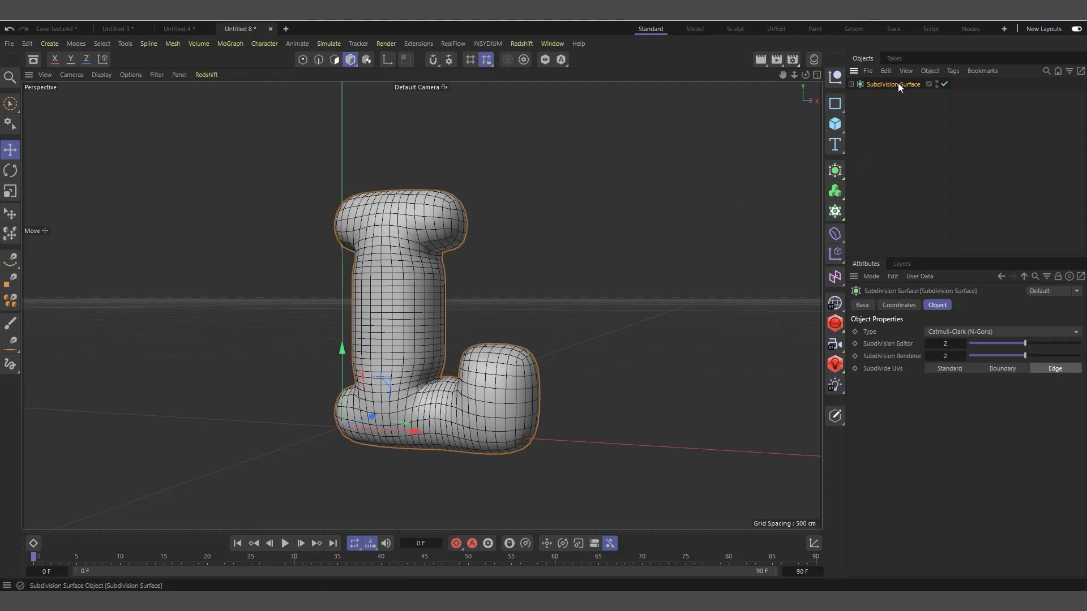
left_click(930, 71)
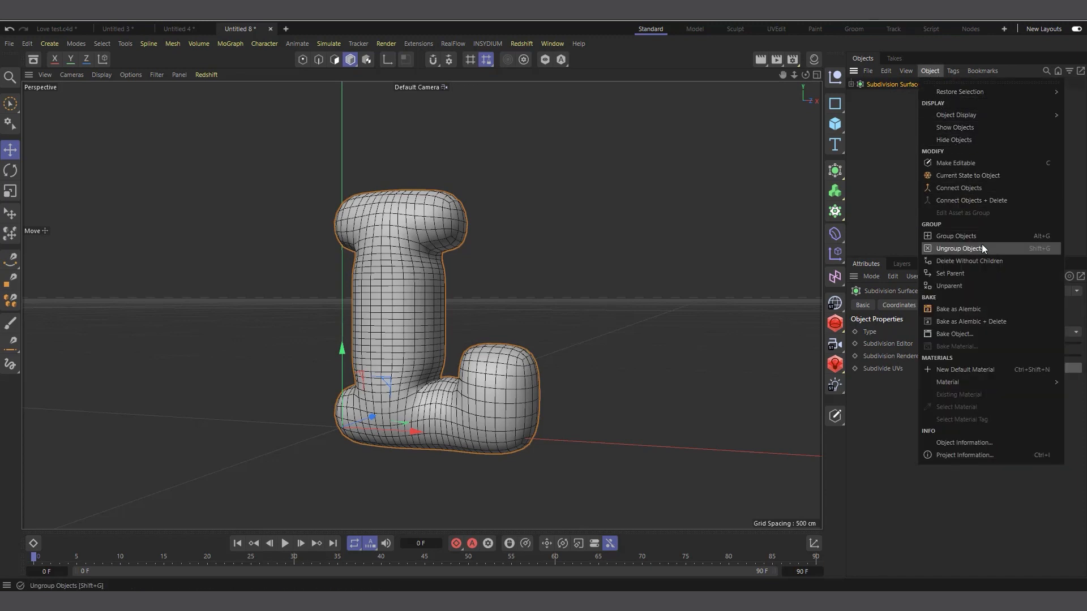
left_click(977, 175)
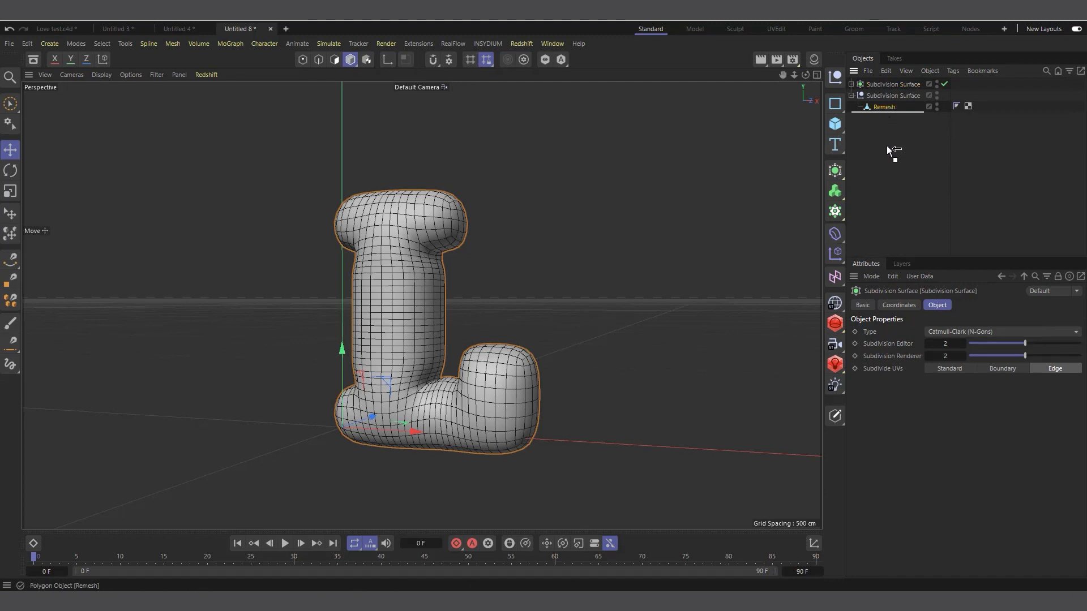
Step: Take the baked L mesh out of its Subdivision Surface null and delete the empty null
left_click_drag(886, 145, 886, 145)
left_click(905, 96)
key("Delete")
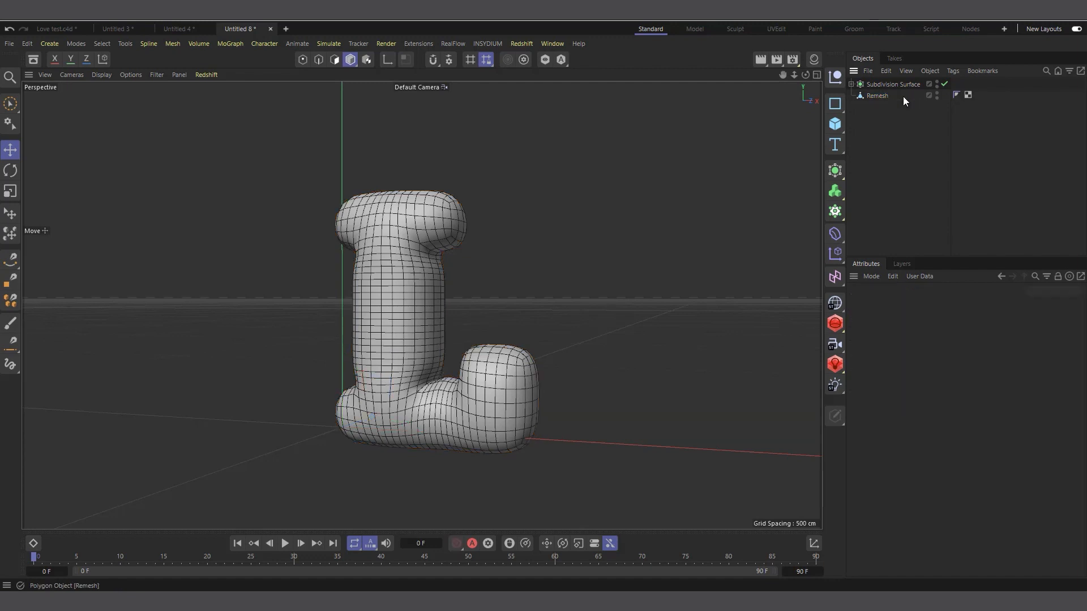
Step: Try moving the baked L mesh away from the original along the X axis and undo the move
left_click(869, 96)
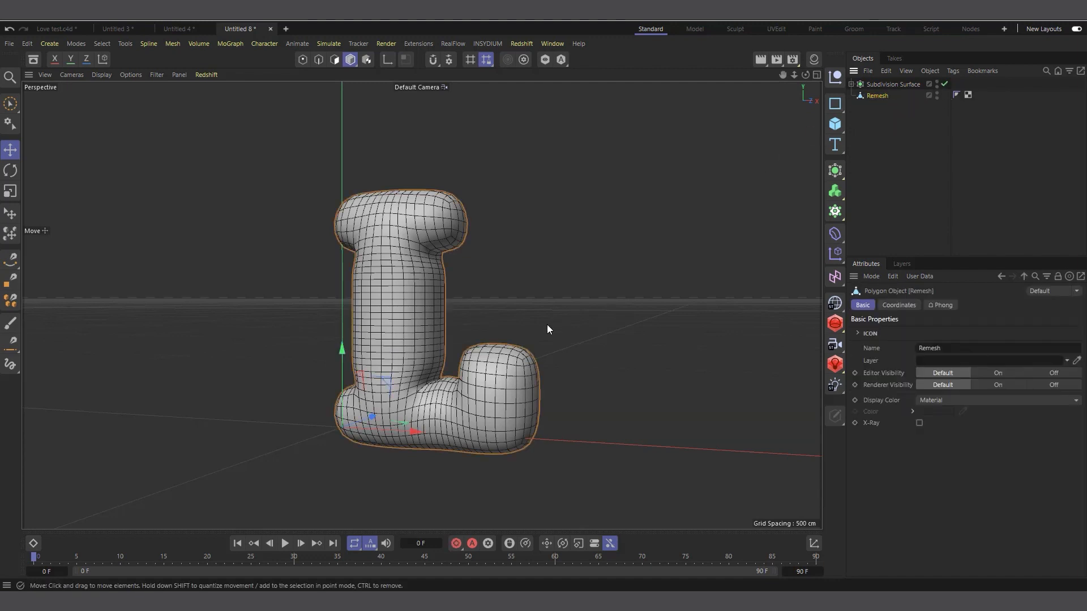
left_click_drag(423, 423, 673, 471)
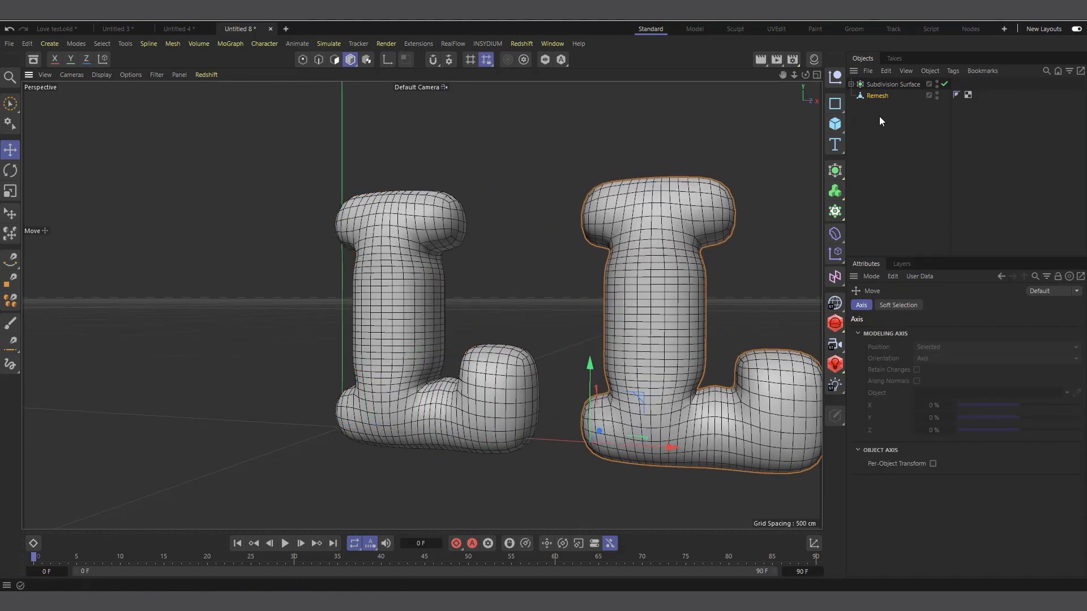
key("ctrl+z")
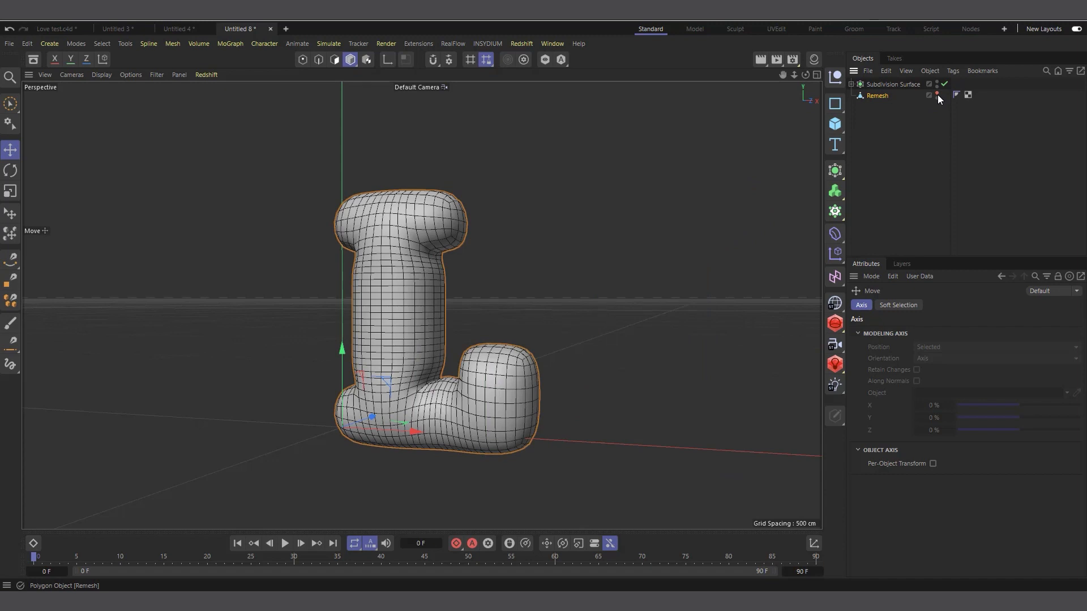
Step: Hide the baked L mesh in the editor and renderer, and change the Text object's letter to O
left_click(938, 99)
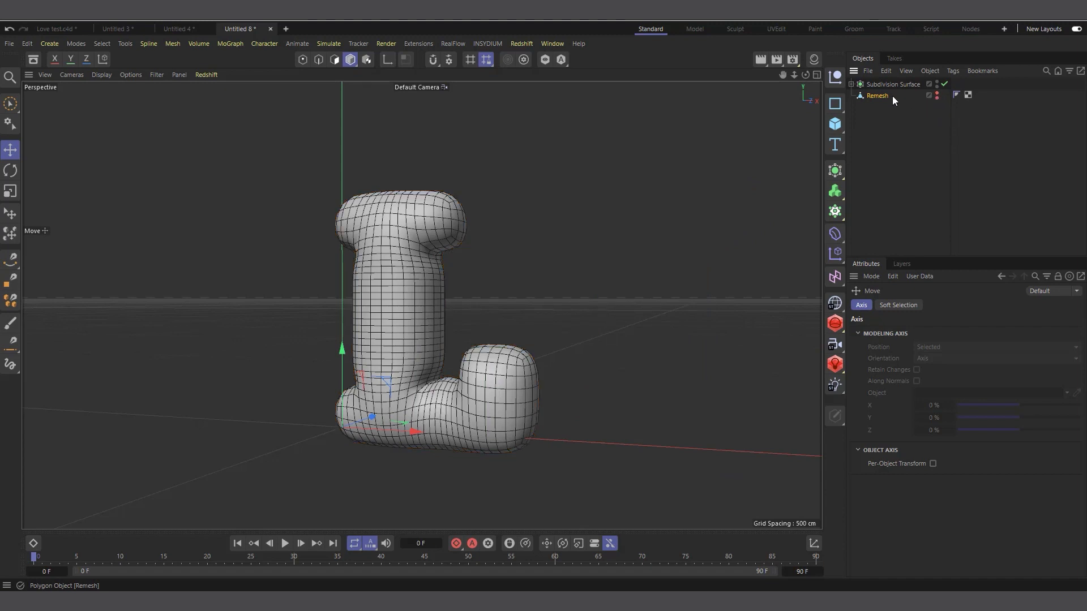
left_click(851, 84)
left_click(892, 119)
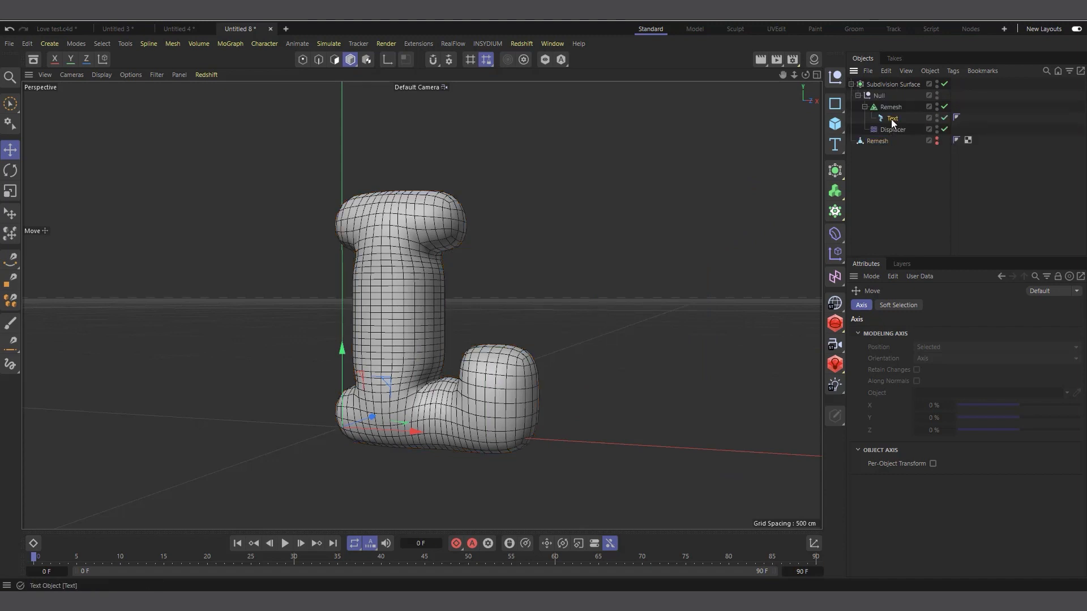
left_click(951, 382)
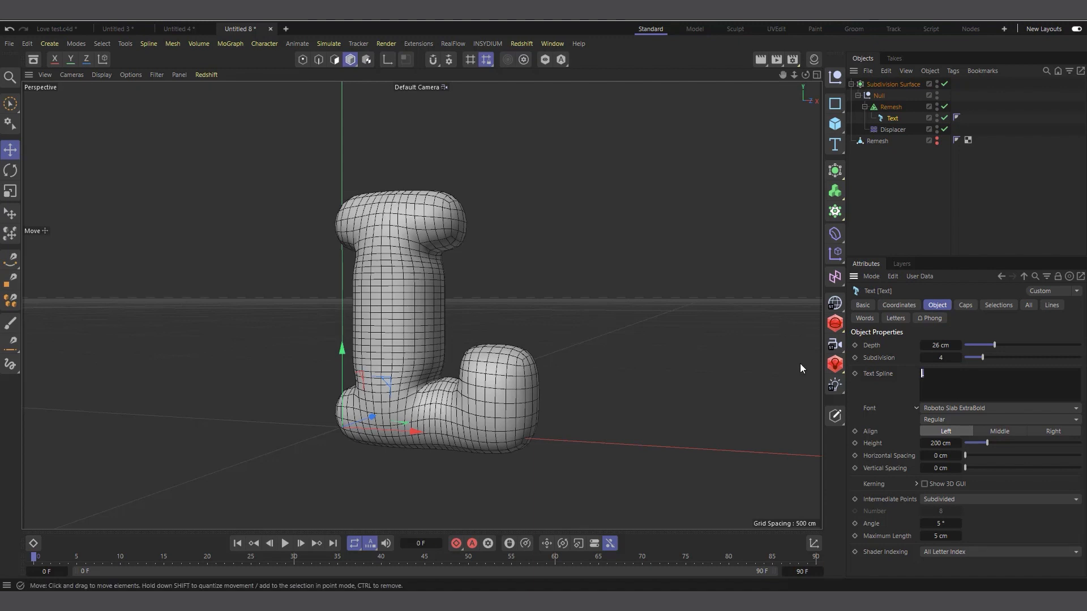
type("O")
left_click(978, 321)
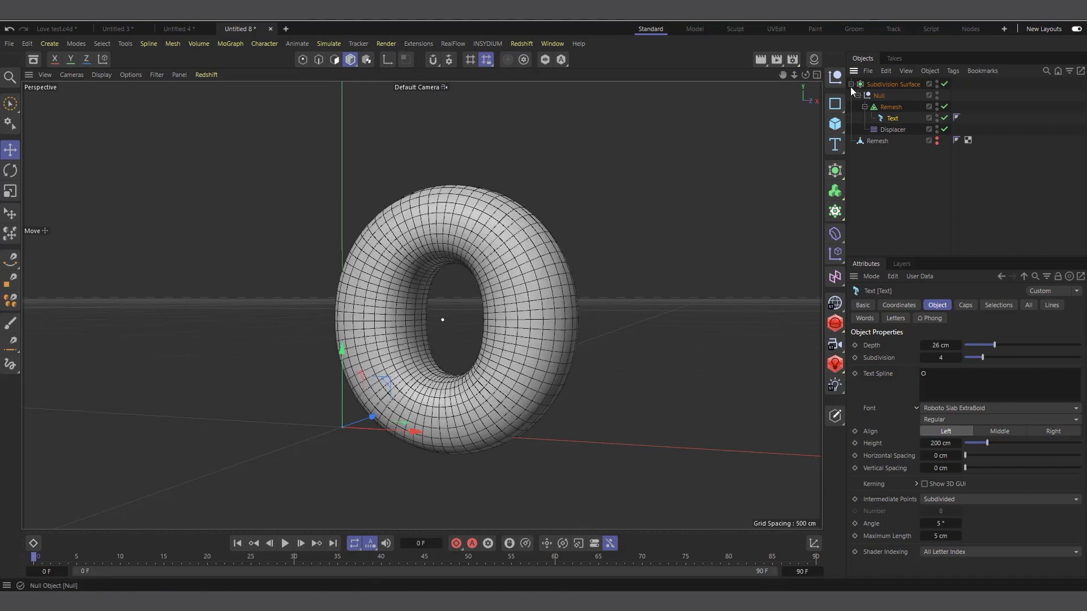
Step: Bake the letter O into a polygon mesh with Current State to Object and remove the leftover Subdivision Surface null around it
left_click(875, 85)
left_click(928, 72)
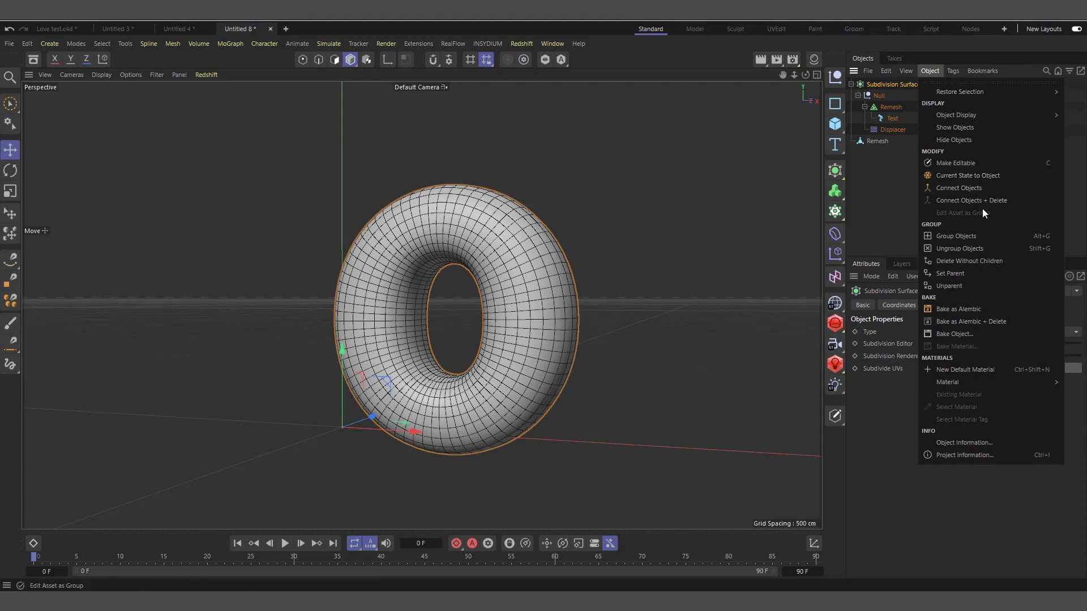
left_click(986, 176)
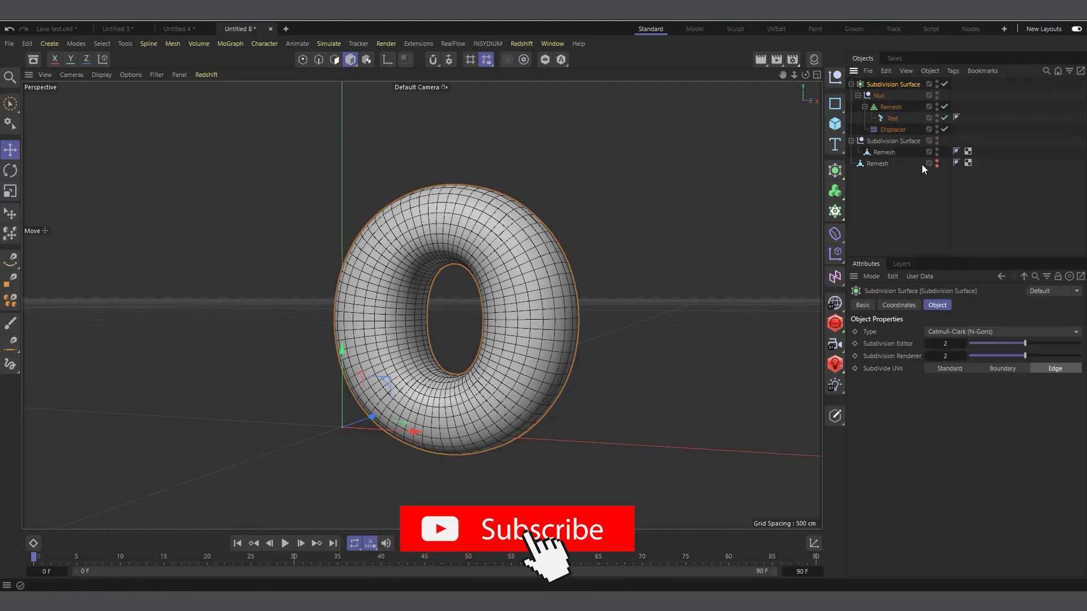
left_click(885, 140)
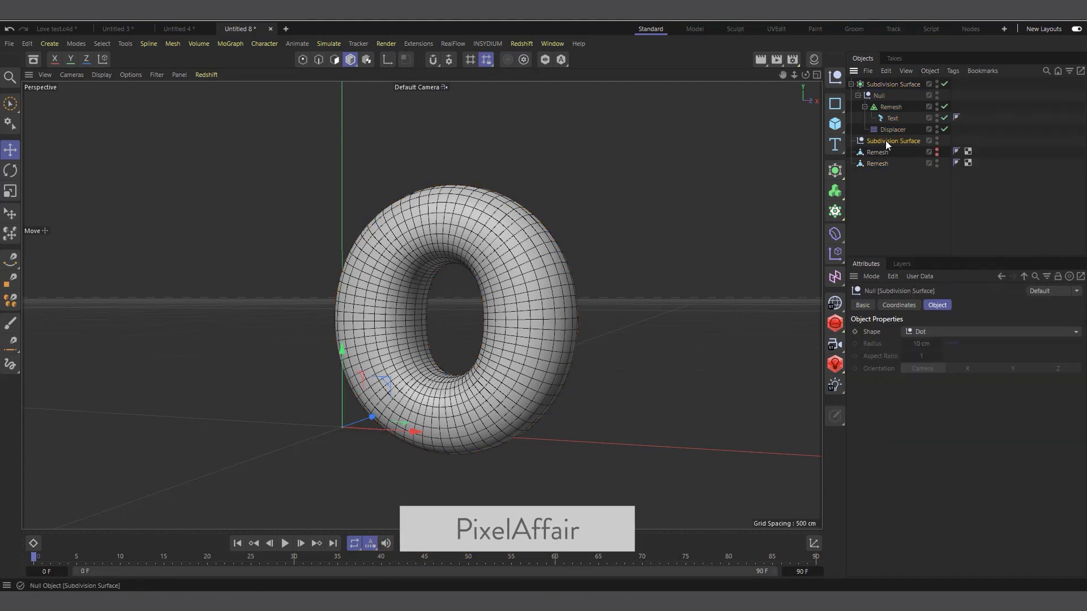
key("Delete")
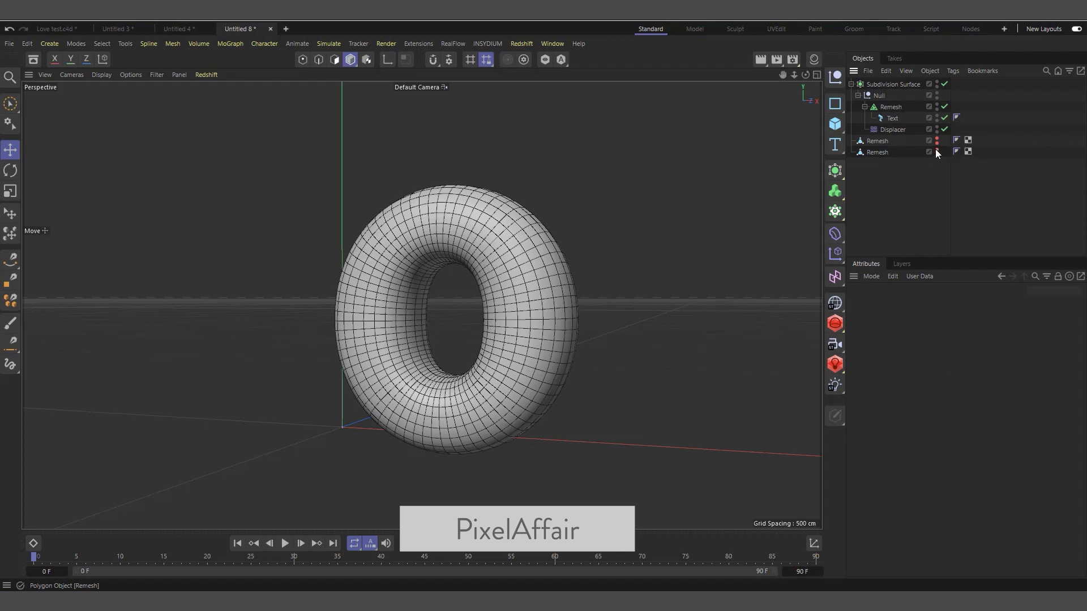
Step: Change the Text object's letter to V
left_click(895, 84)
left_click(889, 119)
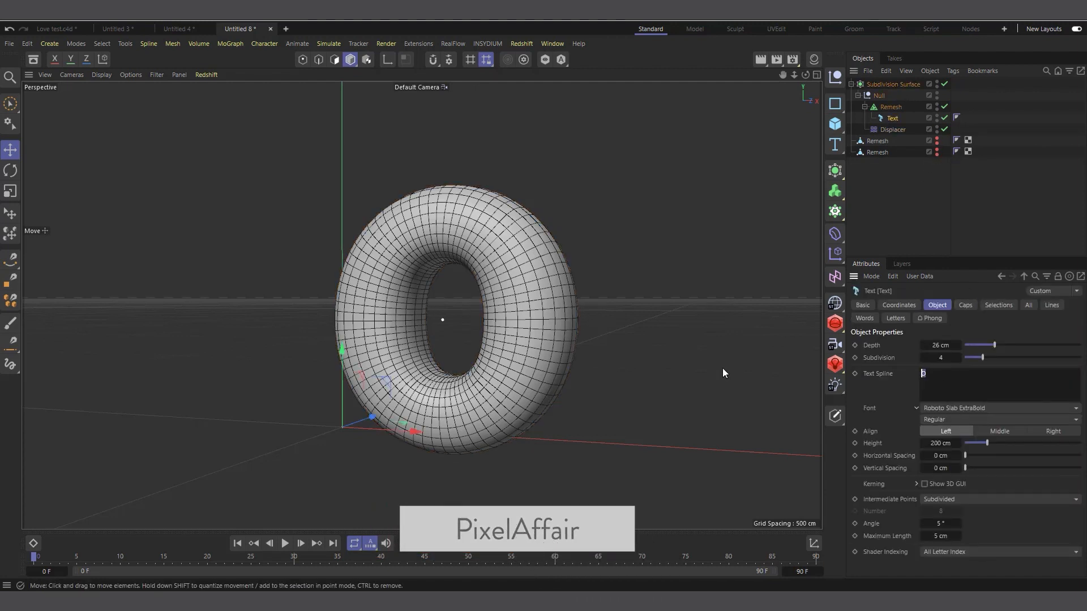
type("V")
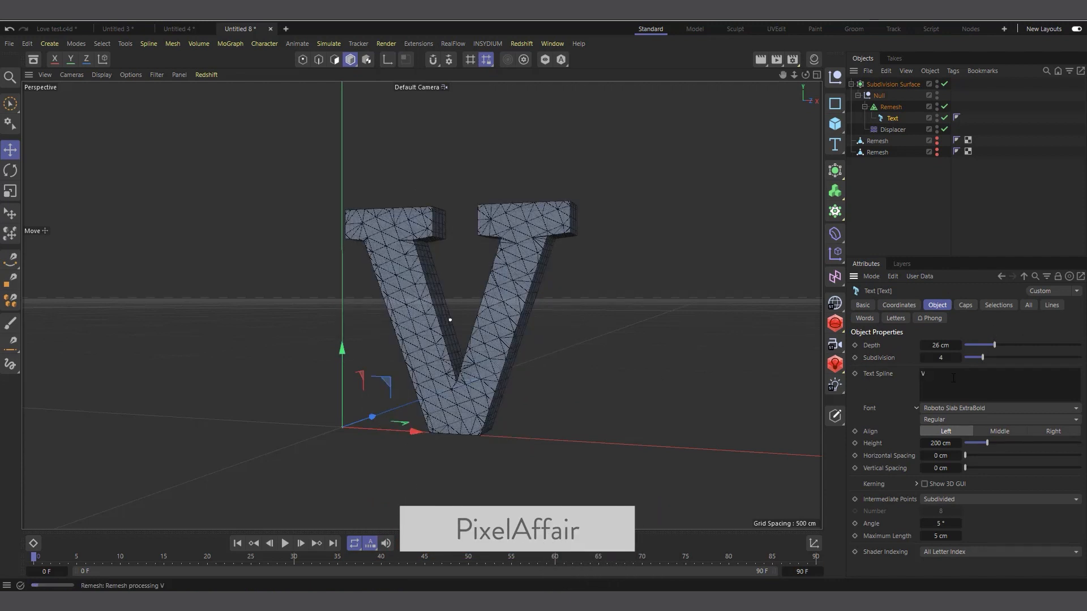
Step: Bake the letter V into a polygon mesh with Current State to Object, take it out of its null and delete the null
left_click(905, 85)
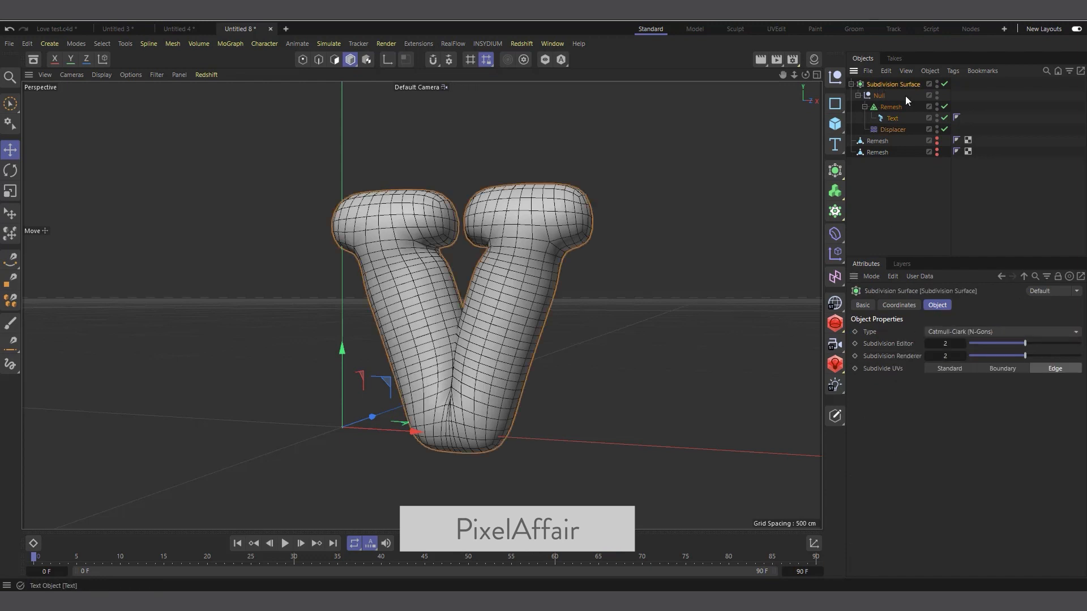
right_click(912, 85)
left_click(951, 271)
left_click_drag(881, 152, 883, 192)
left_click(881, 141)
key("Delete")
Step: Replace the Text object's letter with E
left_click(893, 84)
left_click(930, 70)
left_click(889, 117)
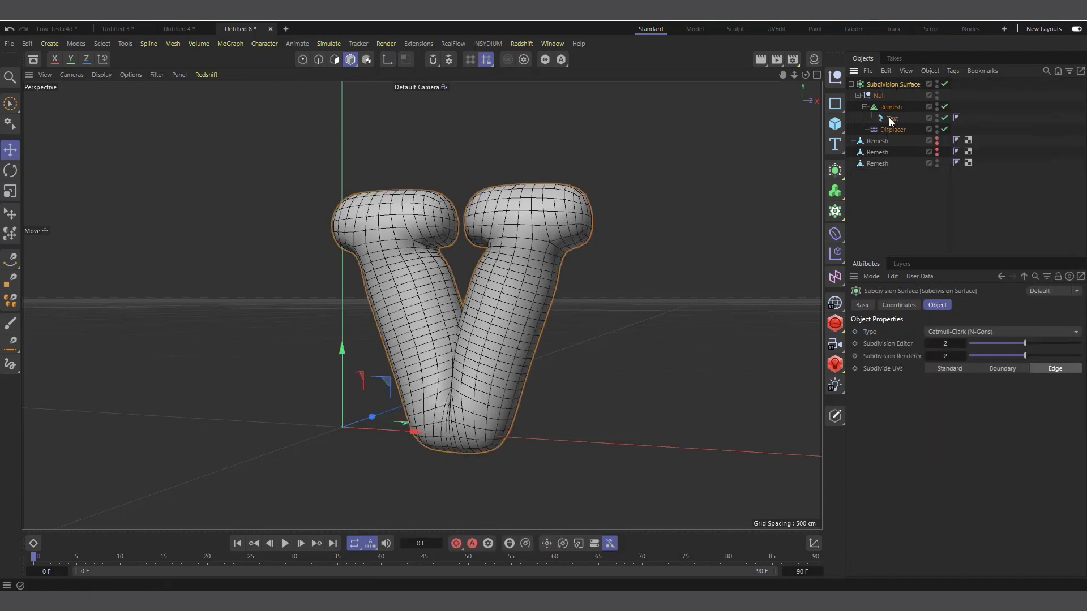
left_click(890, 117)
left_click_drag(934, 375, 852, 346)
type("E")
Step: Bake the letter E into a polygon mesh with Current State to Object, take it out of its null and delete the null
left_click(893, 84)
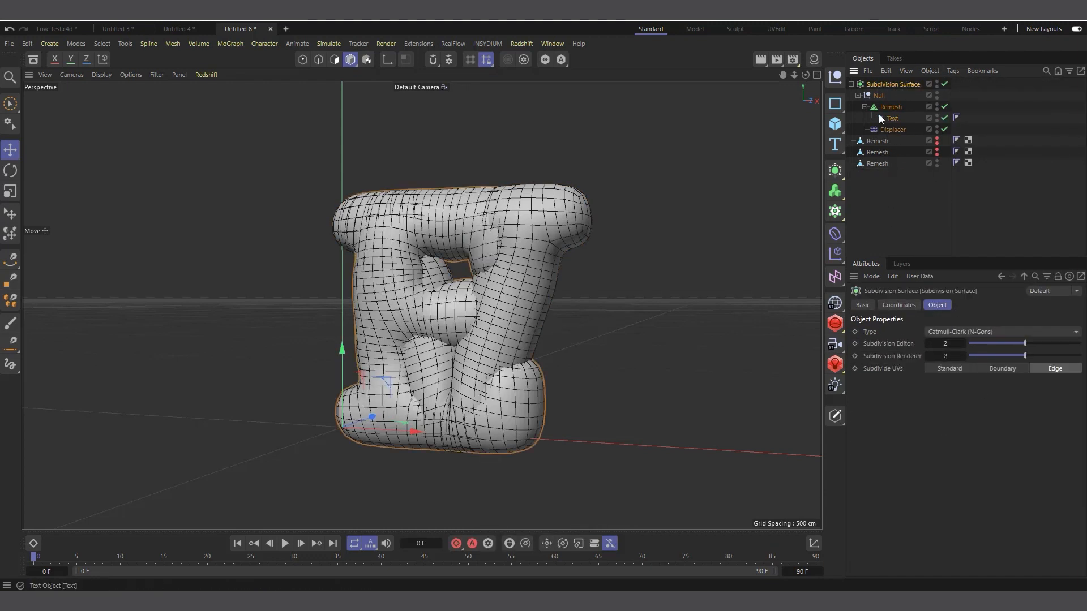
left_click(929, 70)
left_click(982, 177)
left_click_drag(882, 153, 883, 190)
left_click(882, 141)
key("Delete")
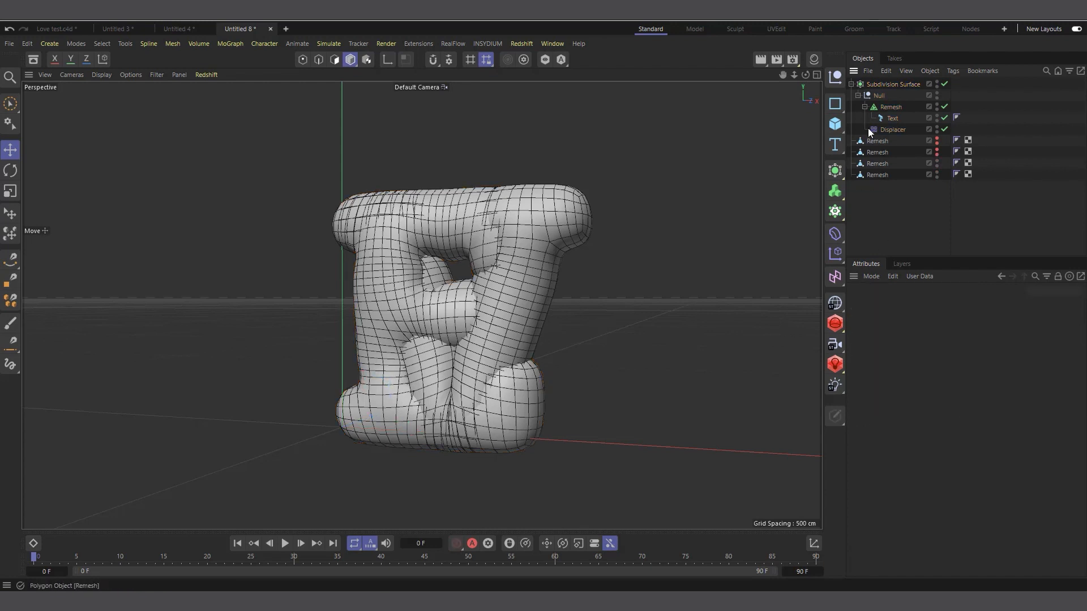
Step: Collapse the Subdivision Surface hierarchy and make the hidden L and O meshes visible again in editor and renderer
left_click(851, 85)
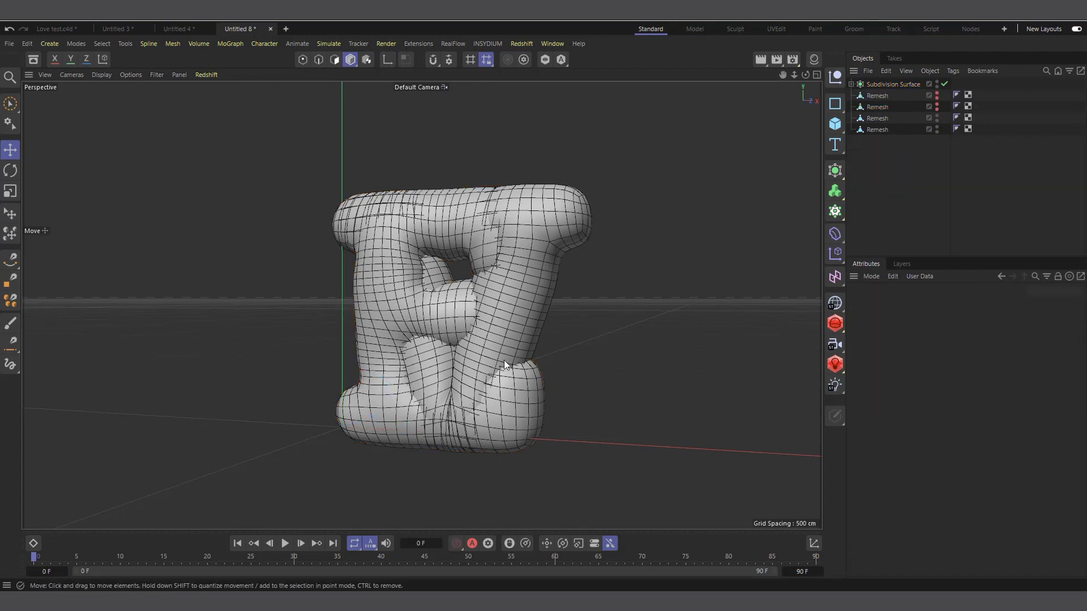
left_click(938, 104)
left_click(937, 104)
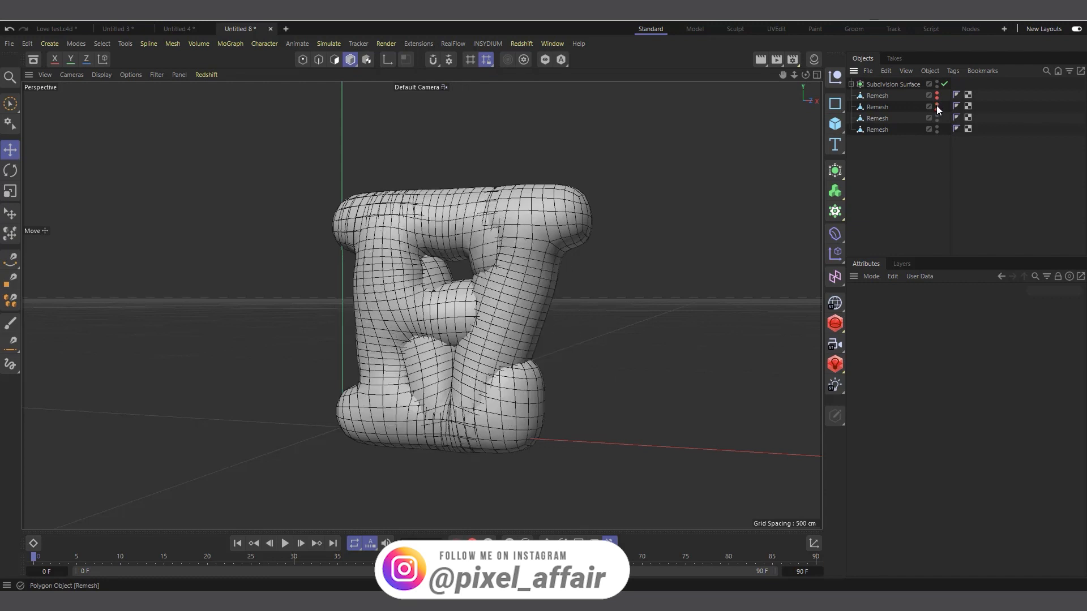
left_click(937, 106)
left_click(937, 94)
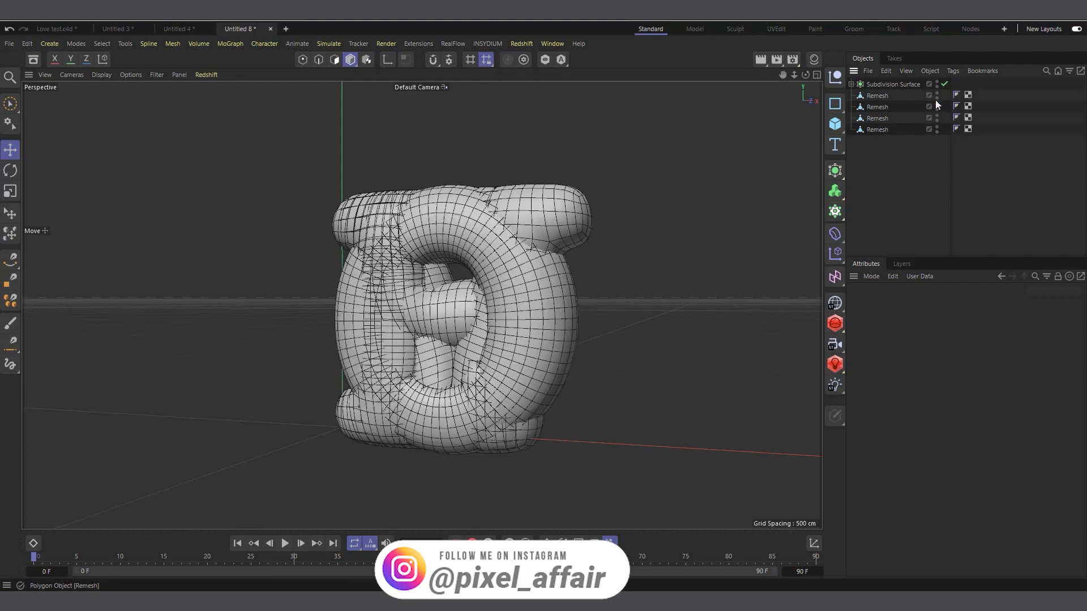
Step: Rename the four baked Remesh objects, from first to last, as L, O, V and E
left_click(878, 97)
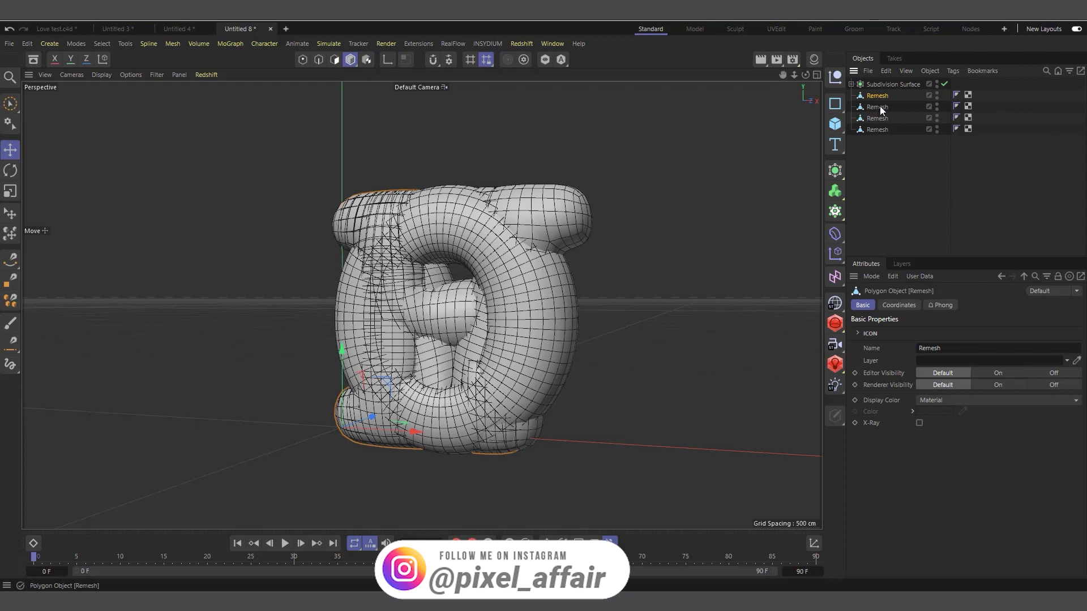
left_click(878, 125)
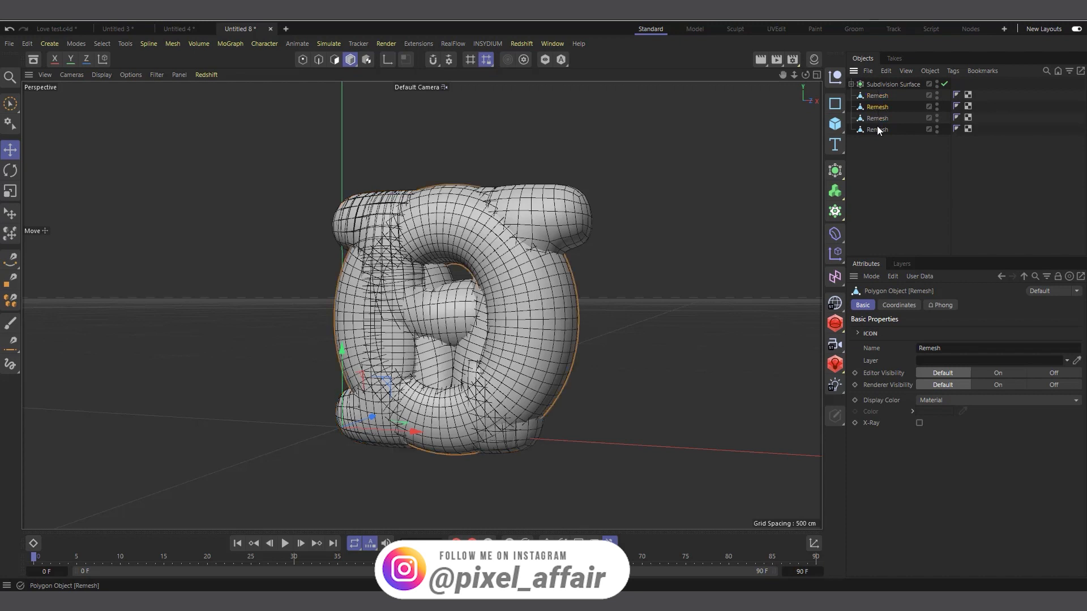
double_click(880, 96)
type("L")
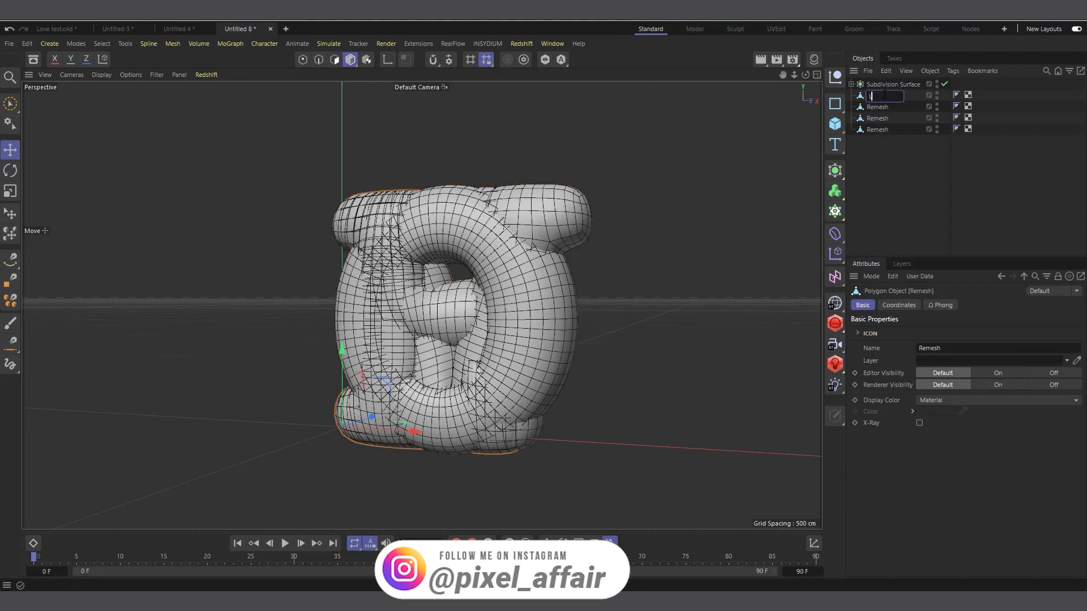
key("Tab")
type("O")
key("Tab")
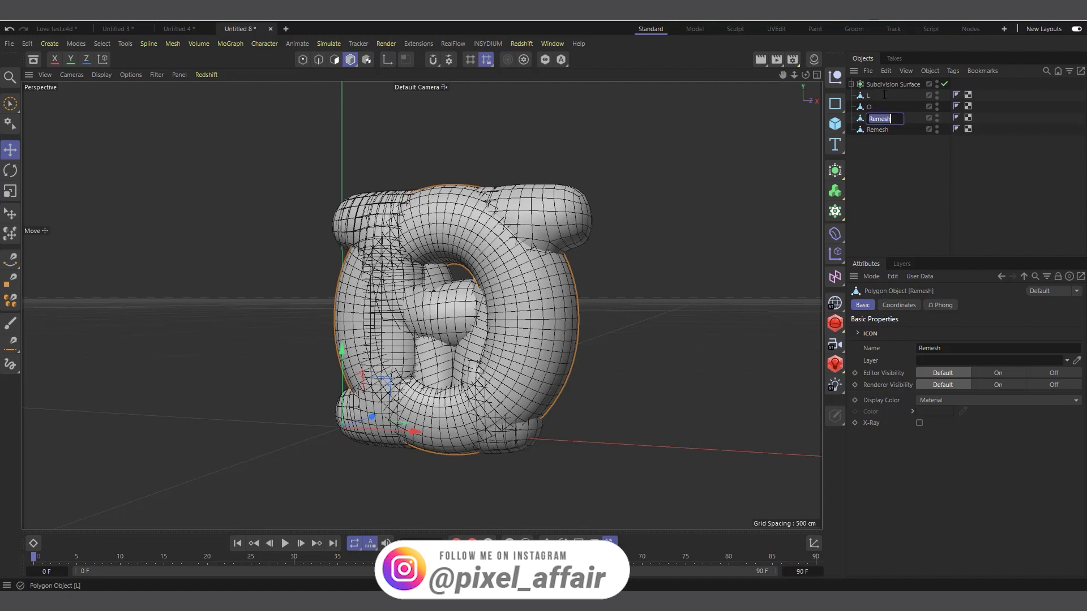
type("V")
key("Tab")
type("E")
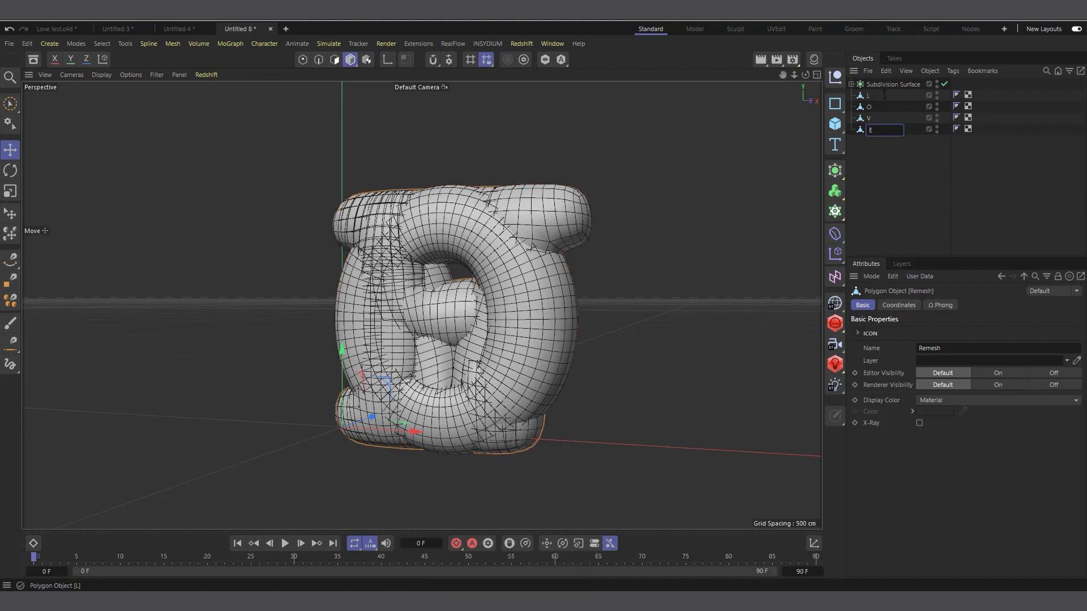
left_click(901, 165)
Step: Move the L mesh in the negative X direction until it stands clear of the other letters
left_click(857, 97)
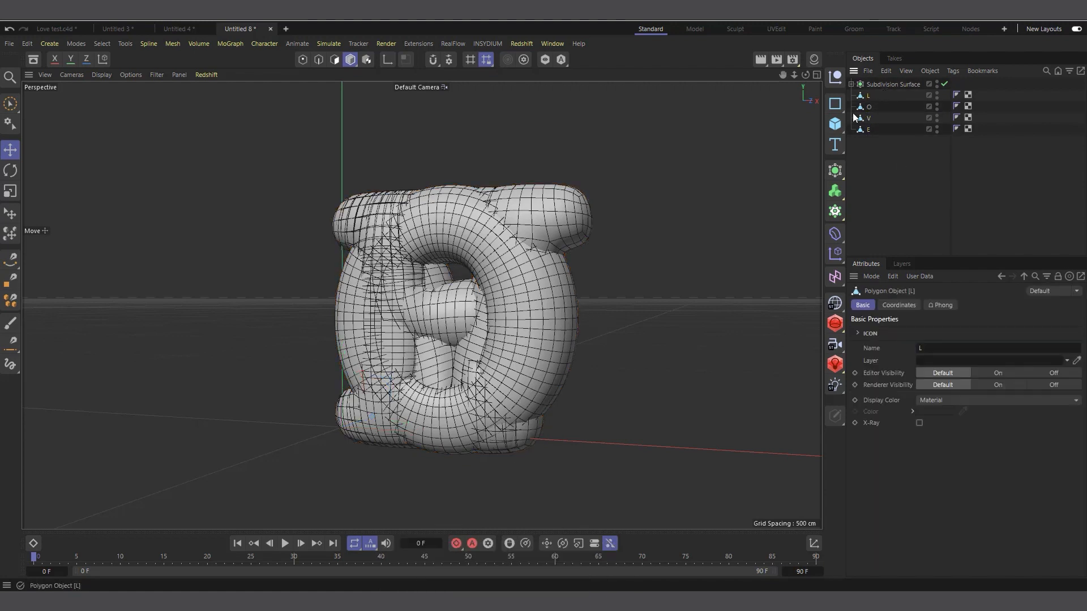
scroll(685, 279, "down", 3)
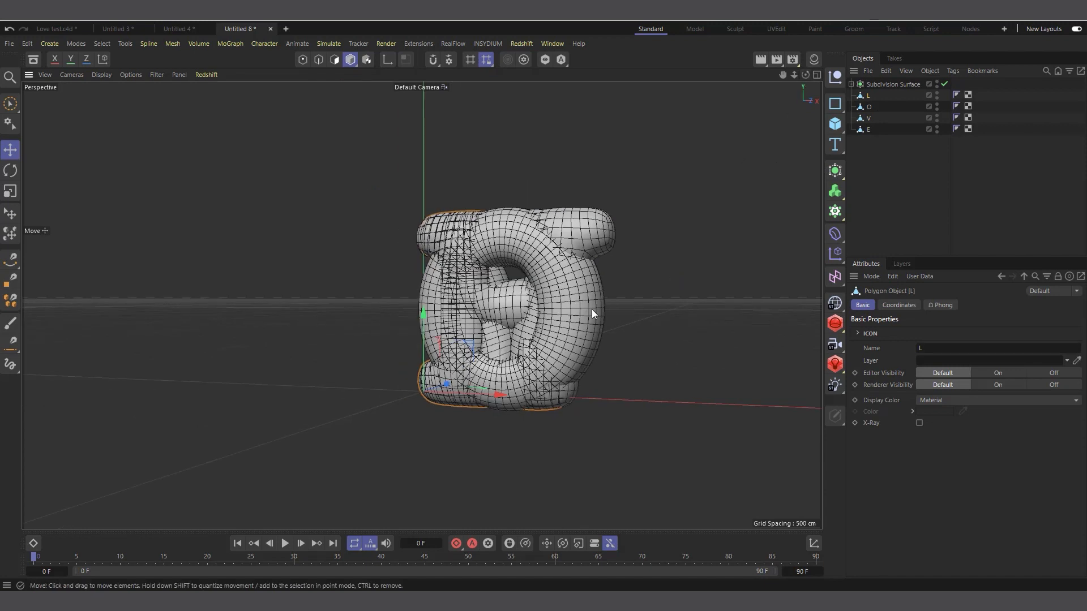
left_click_drag(464, 394, 305, 392)
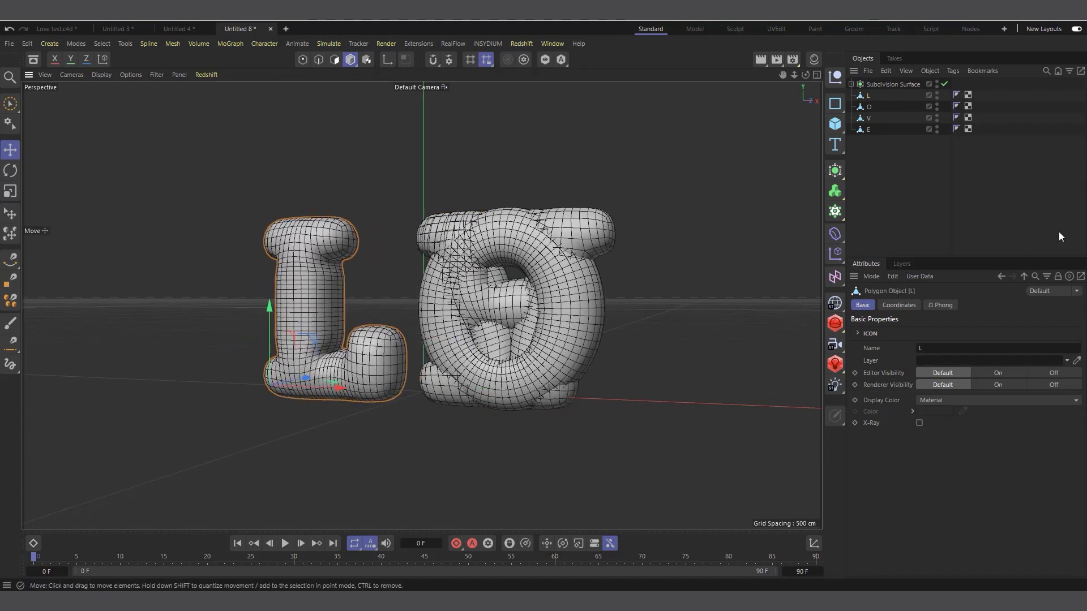
Step: Move the V and E meshes along the positive X axis so they follow the O in order
left_click(870, 119)
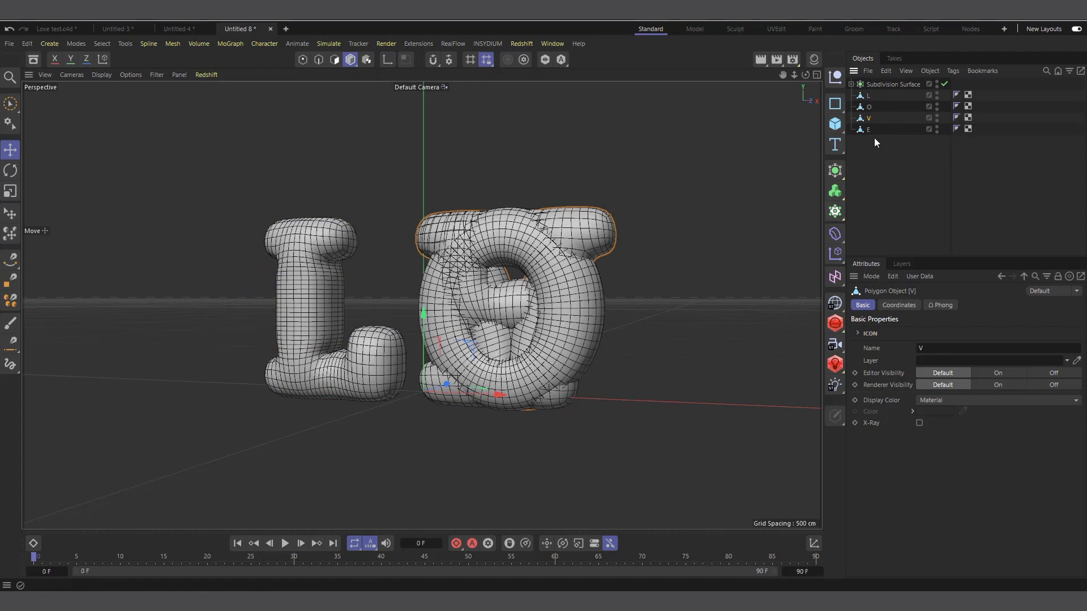
left_click_drag(474, 399, 632, 398)
left_click(906, 130)
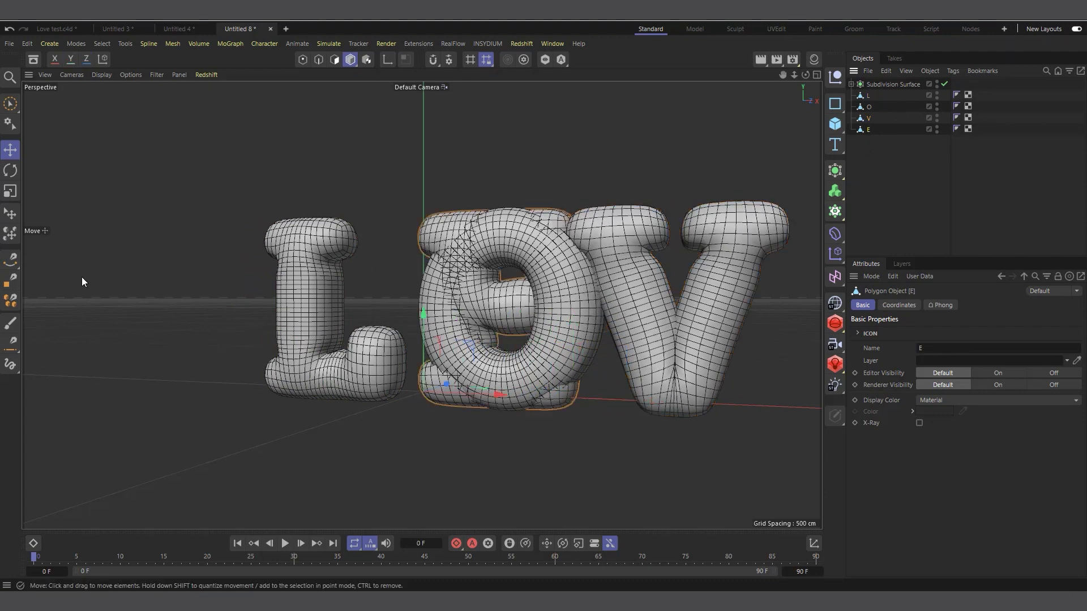
scroll(83, 279, "down", 3)
left_click_drag(399, 362, 654, 406)
Step: Hide the original Subdivision Surface setup in the editor and renderer and disable its generator
left_click(920, 85)
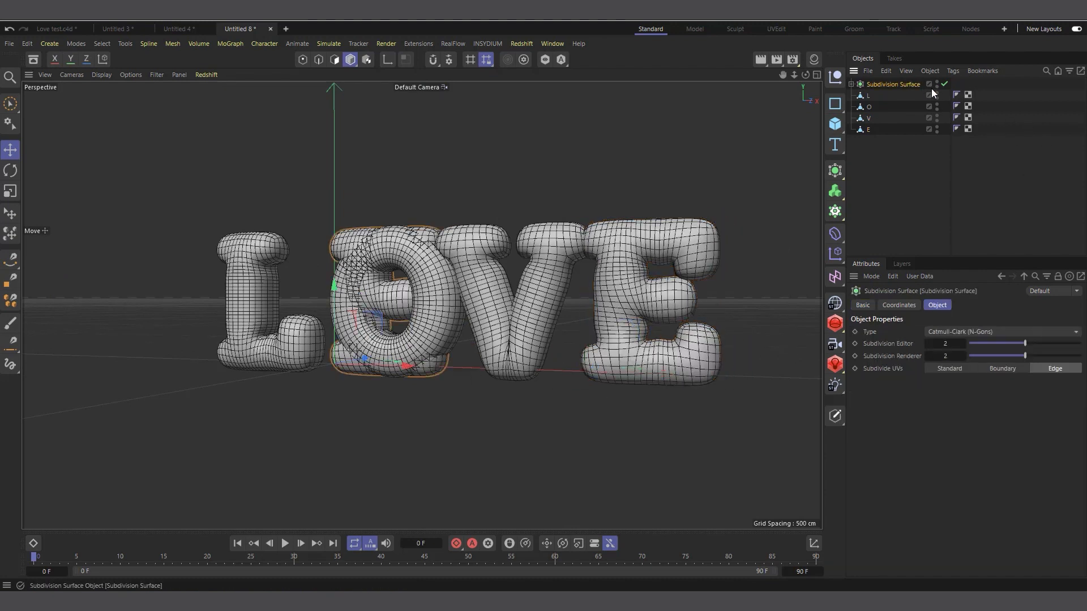
double_click(938, 81)
double_click(937, 86)
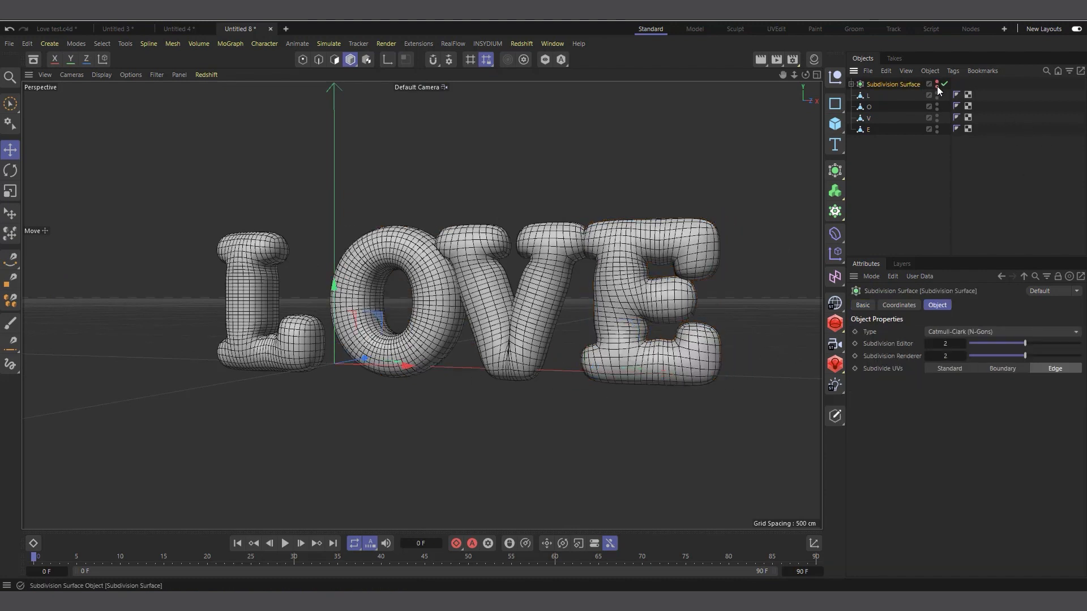
left_click(944, 84)
Step: Adjust the letters along the X axis, starting with the O, so LOVE reads side by side without overlaps
scroll(447, 410, "down", 3)
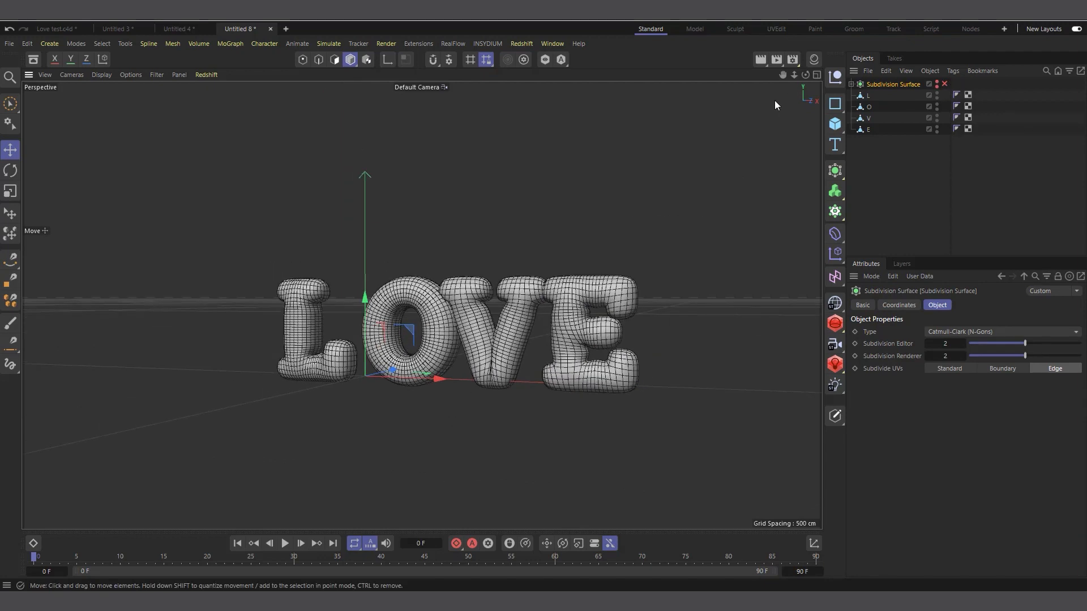
scroll(626, 250, "up", 3)
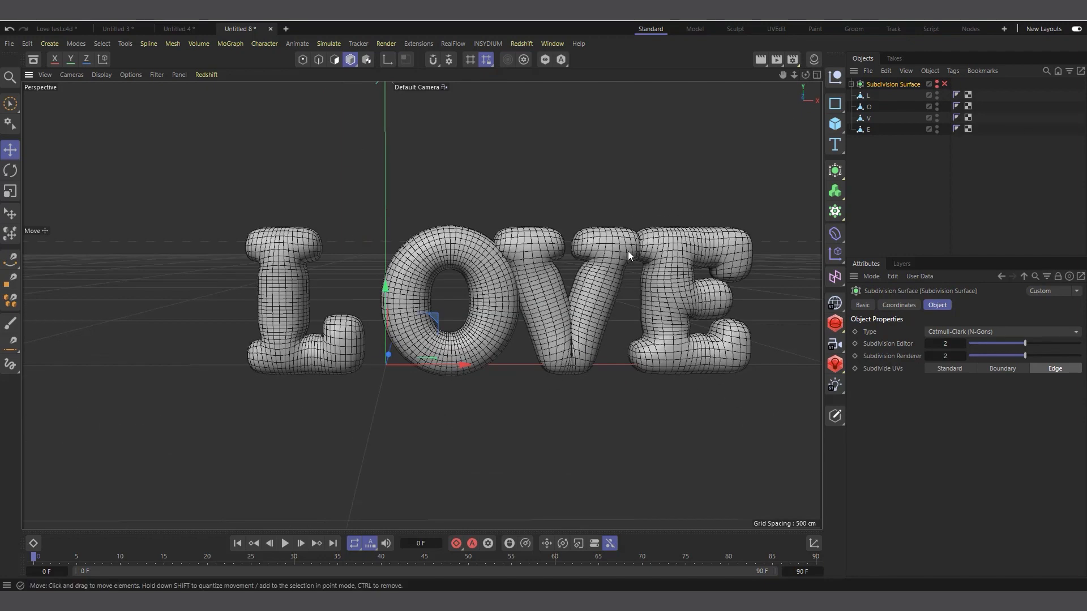
left_click(478, 317)
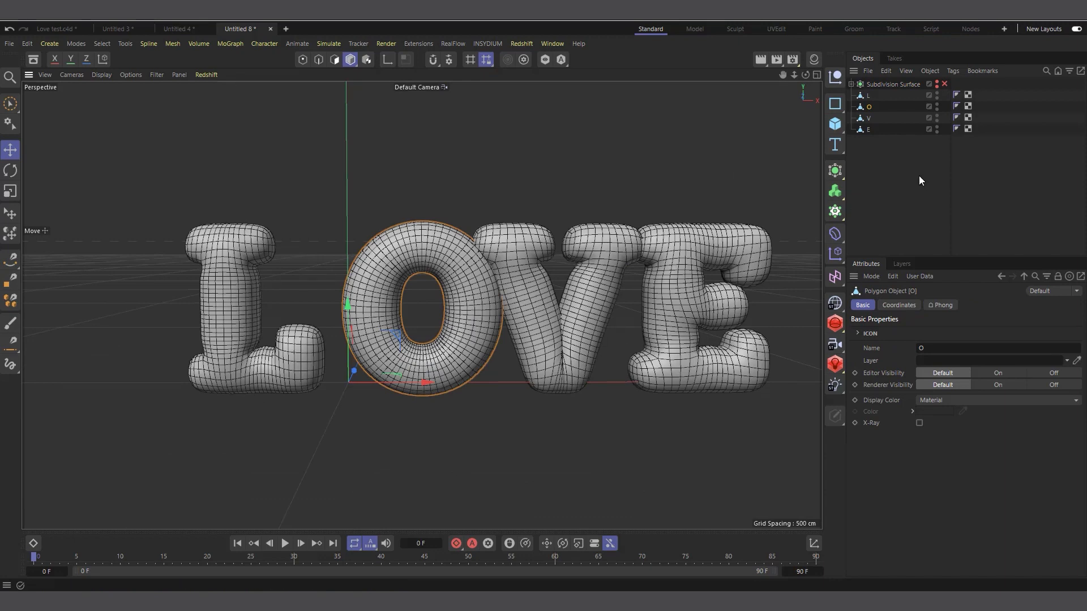
left_click_drag(399, 385, 391, 387)
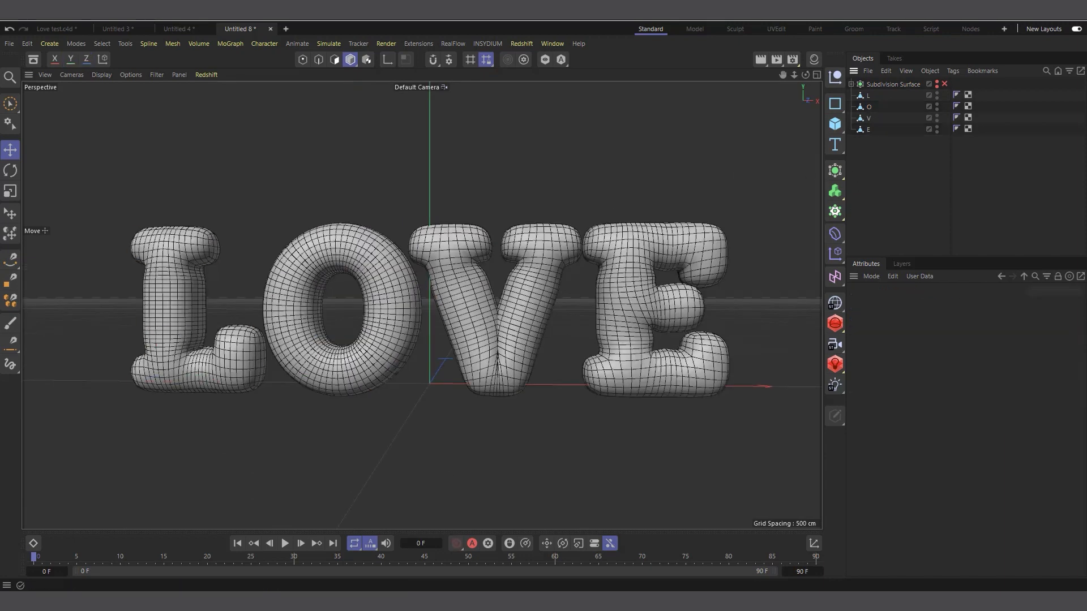
Step: Select the L, O, V and E meshes and review the available Axis commands
left_click(186, 381)
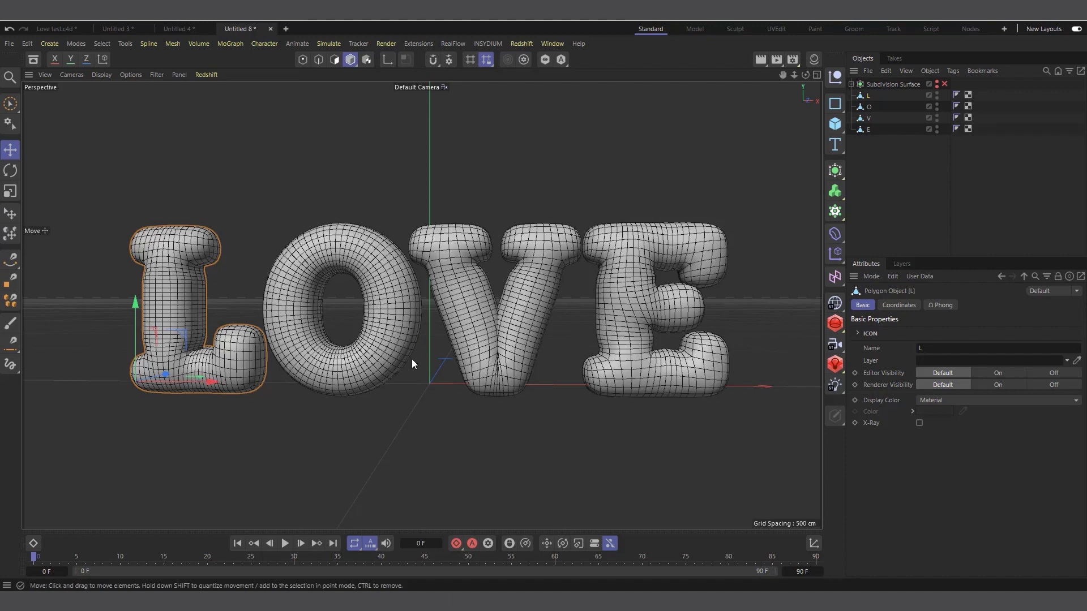
left_click_drag(900, 170, 867, 97)
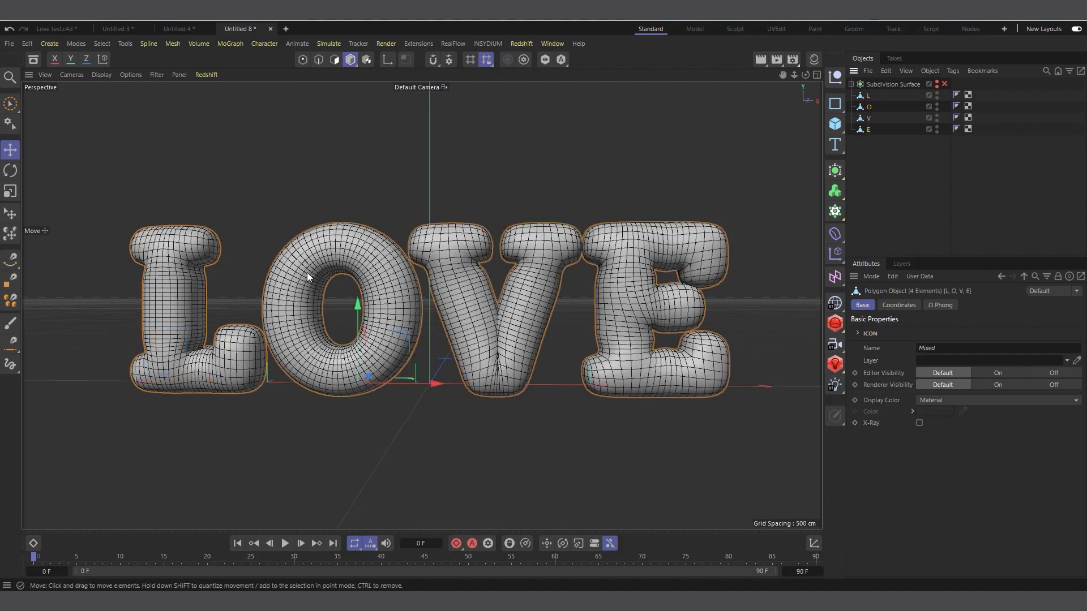
left_click(129, 45)
mouse_move(219, 223)
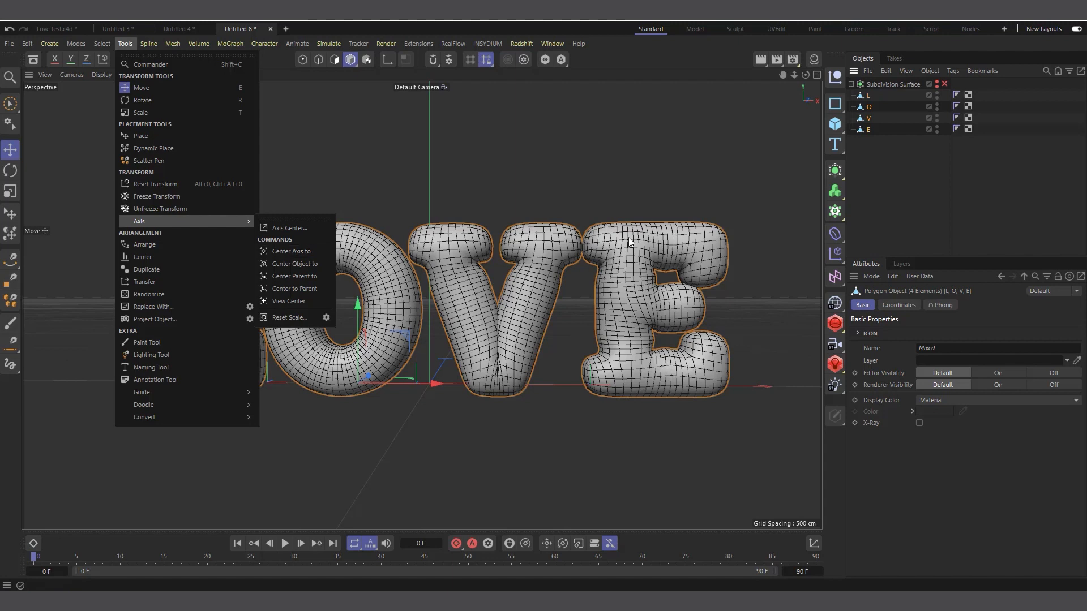
left_click(906, 175)
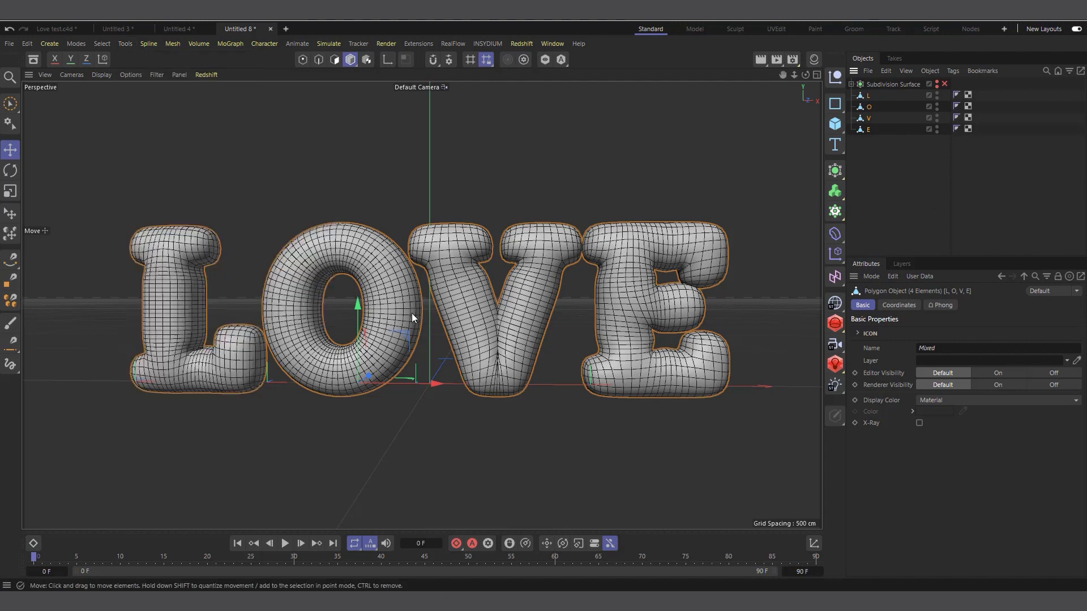
Step: Try rotating the E and O meshes around their current off-centre axes, undoing each rotation
left_click(869, 129)
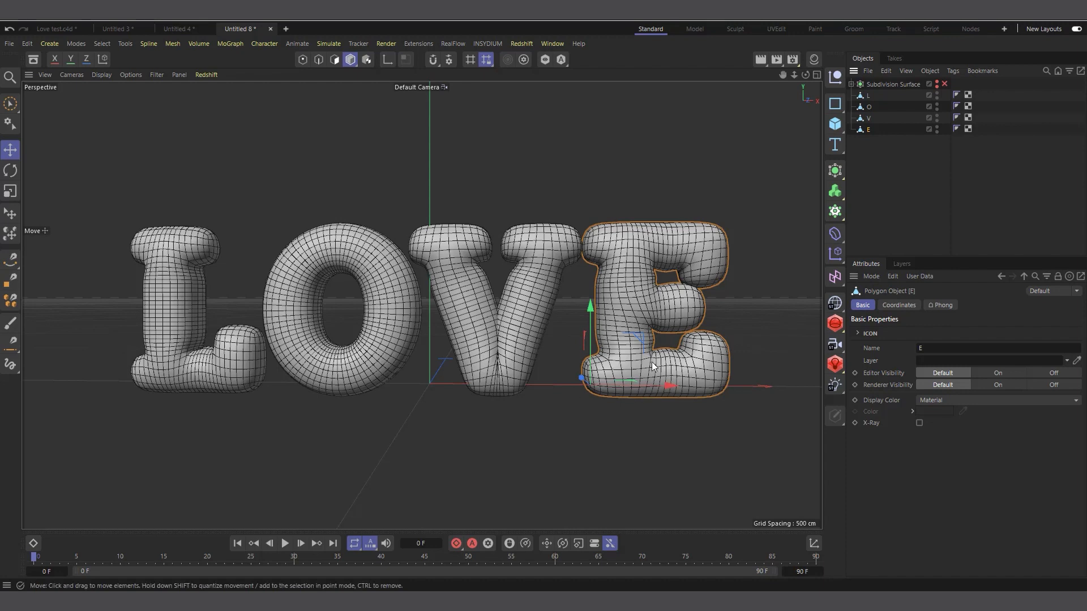
key("r")
left_click_drag(651, 361, 553, 372)
key("ctrl+z")
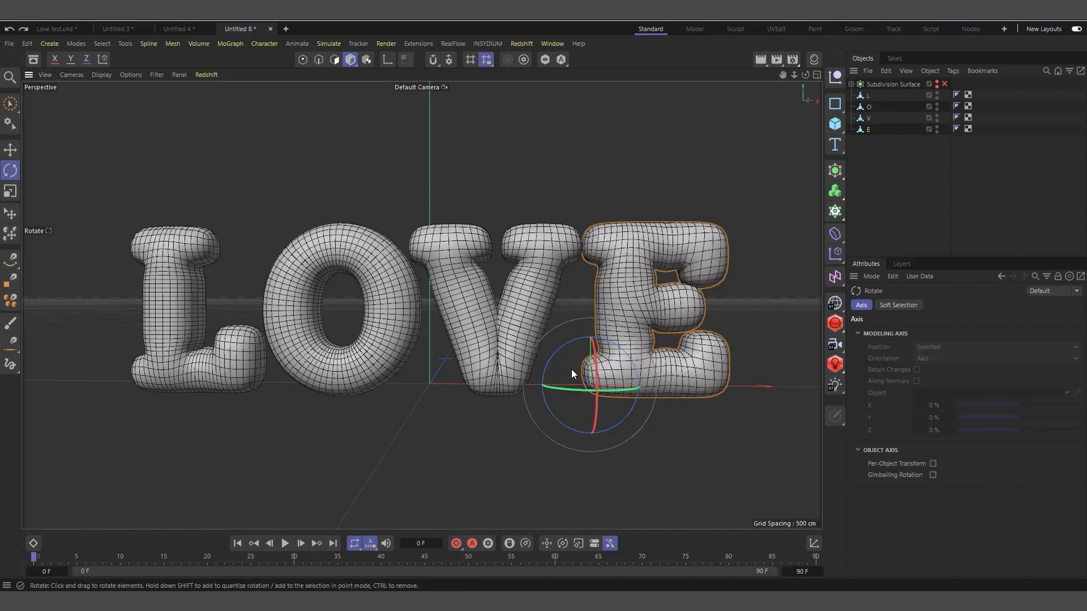
left_click(336, 376)
left_click_drag(294, 358, 304, 336)
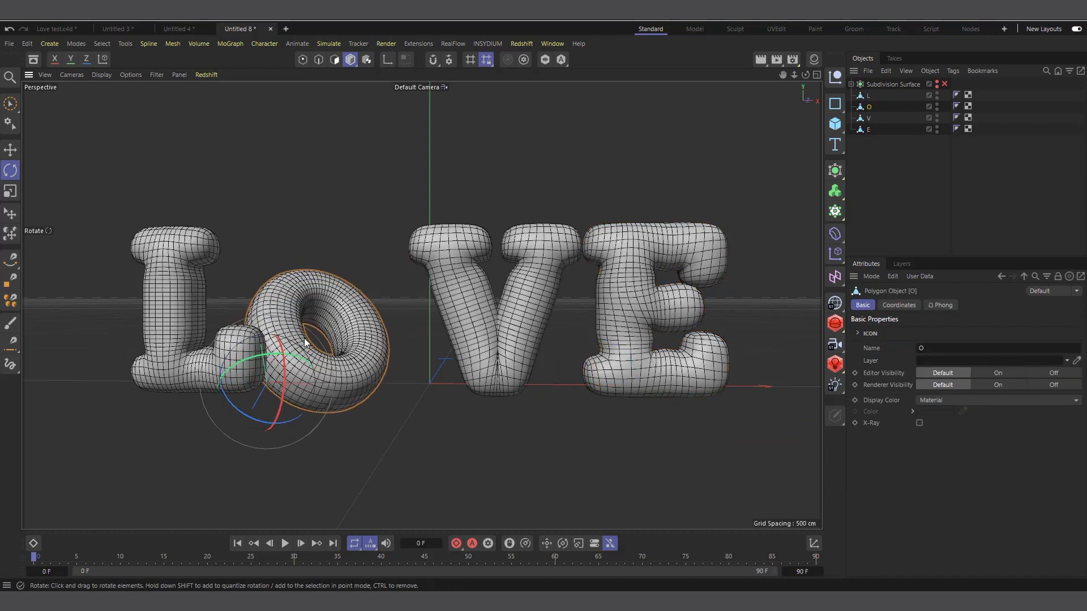
key("ctrl+z")
Step: Select the L, O, V and E meshes and centre each letter's axis on its own geometry with Center Axis to
left_click_drag(912, 165, 862, 94)
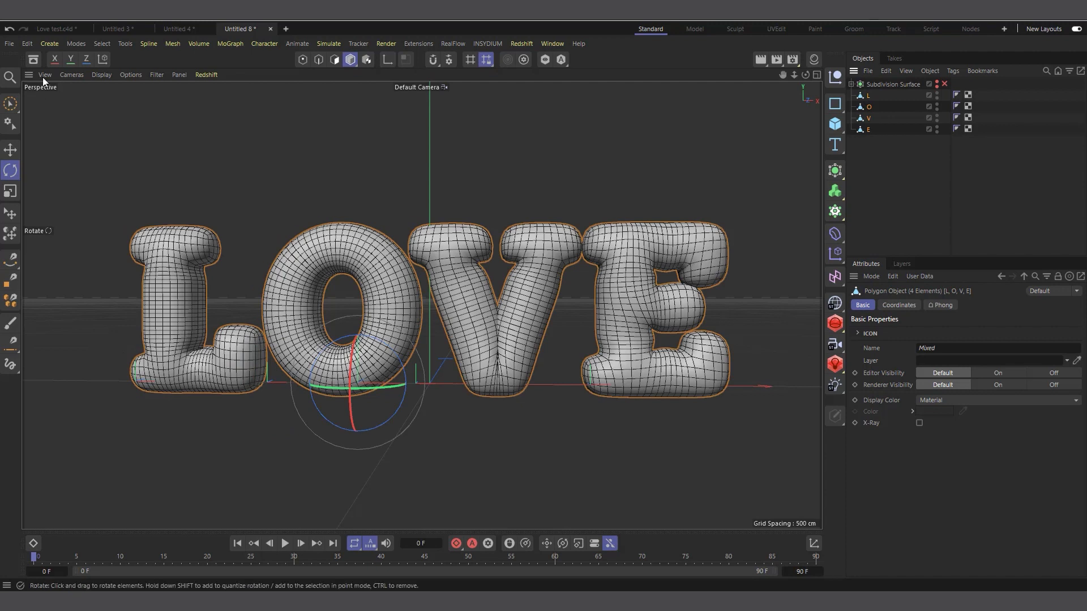
left_click(125, 43)
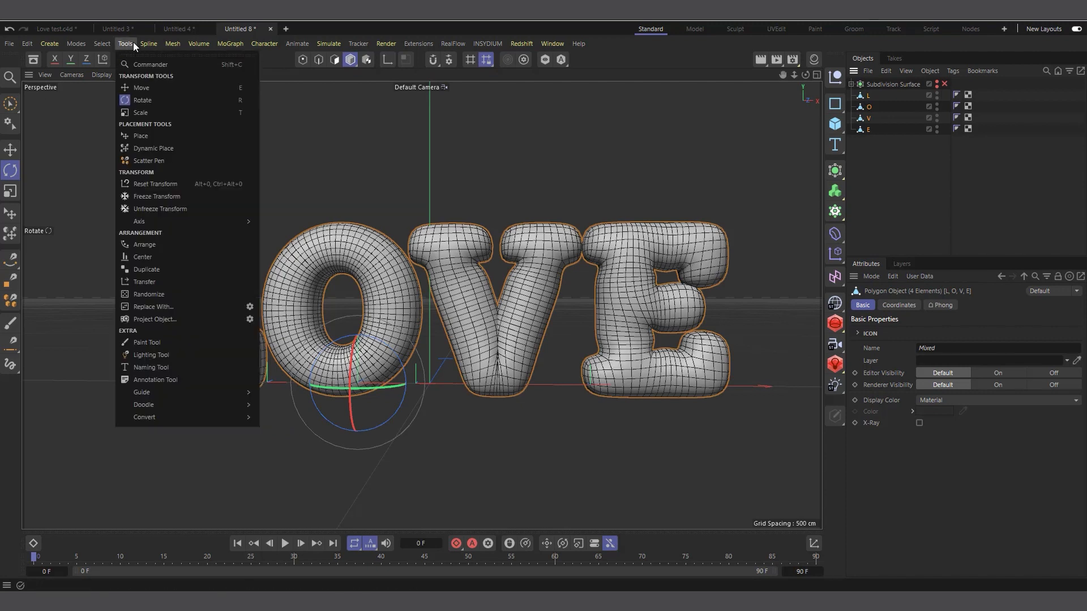
left_click(175, 44)
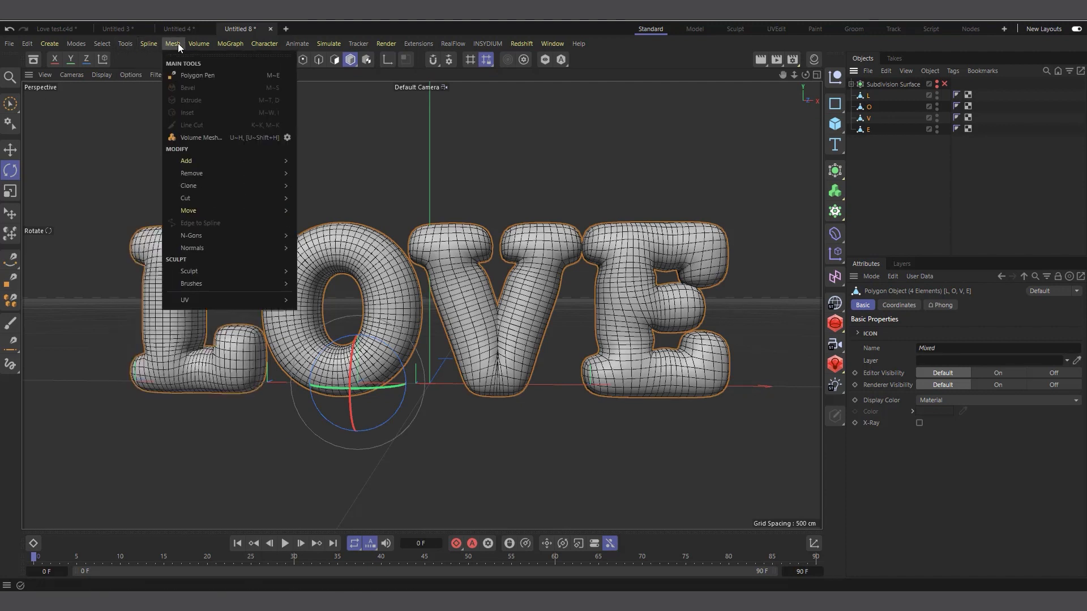
left_click(125, 44)
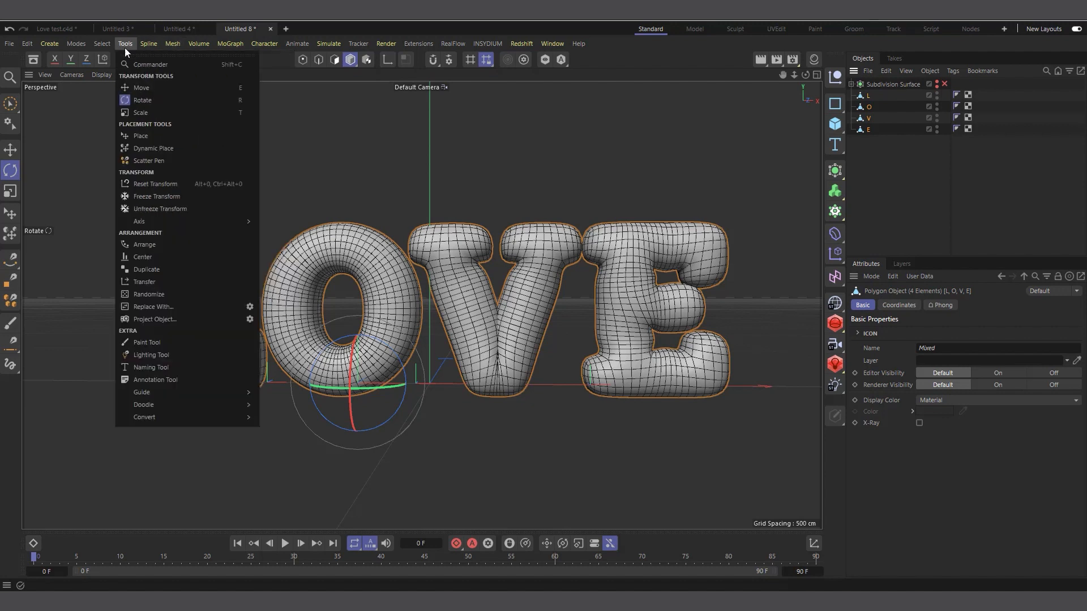
mouse_move(171, 221)
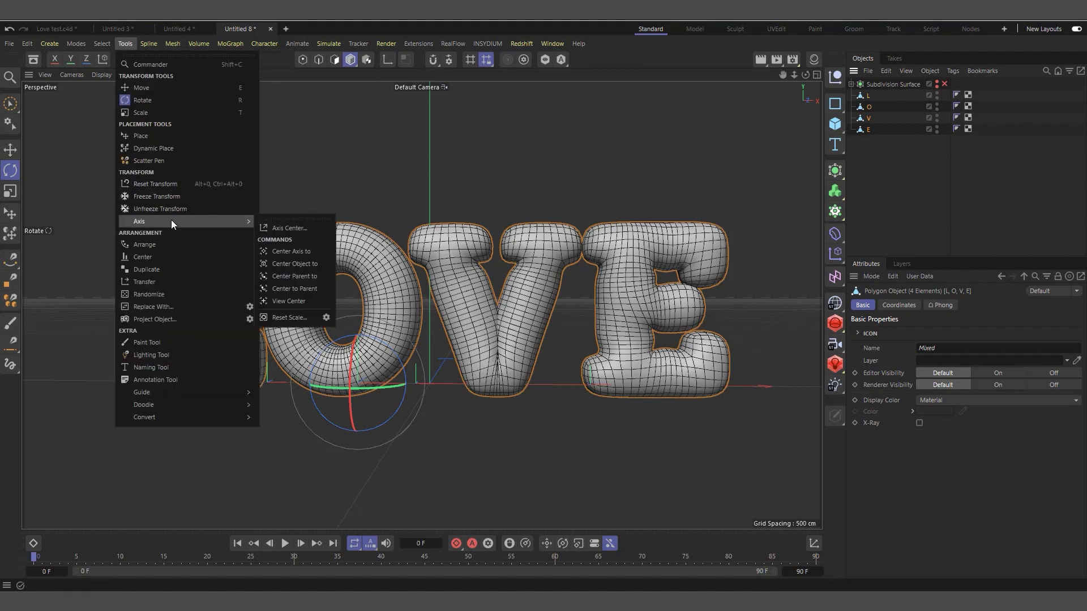
left_click(310, 254)
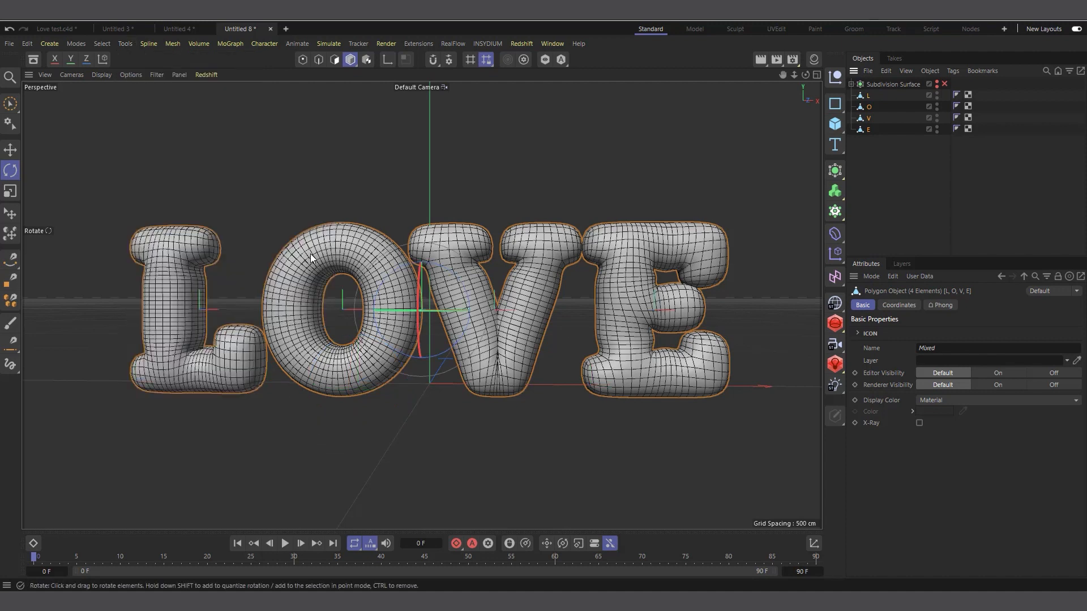
Step: Try rotating the E around its centred axis, undoing the rotation
left_click(869, 130)
left_click_drag(640, 301, 661, 279)
key("ctrl+z")
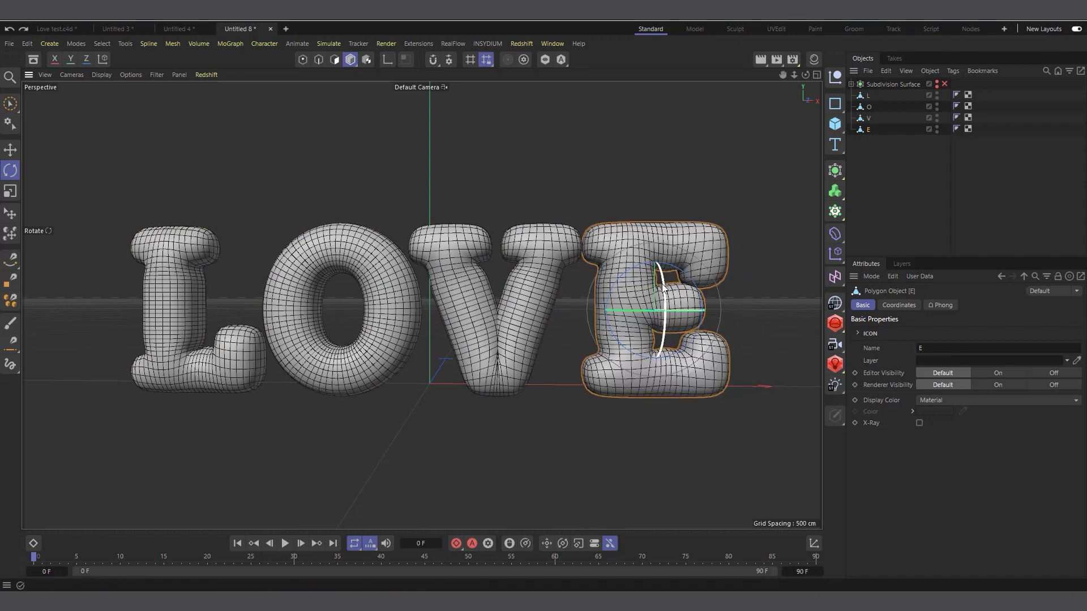
Step: Clear the selection and examine the red LOVE balloon reference image for the letters' tilt and overlap
left_click(876, 148)
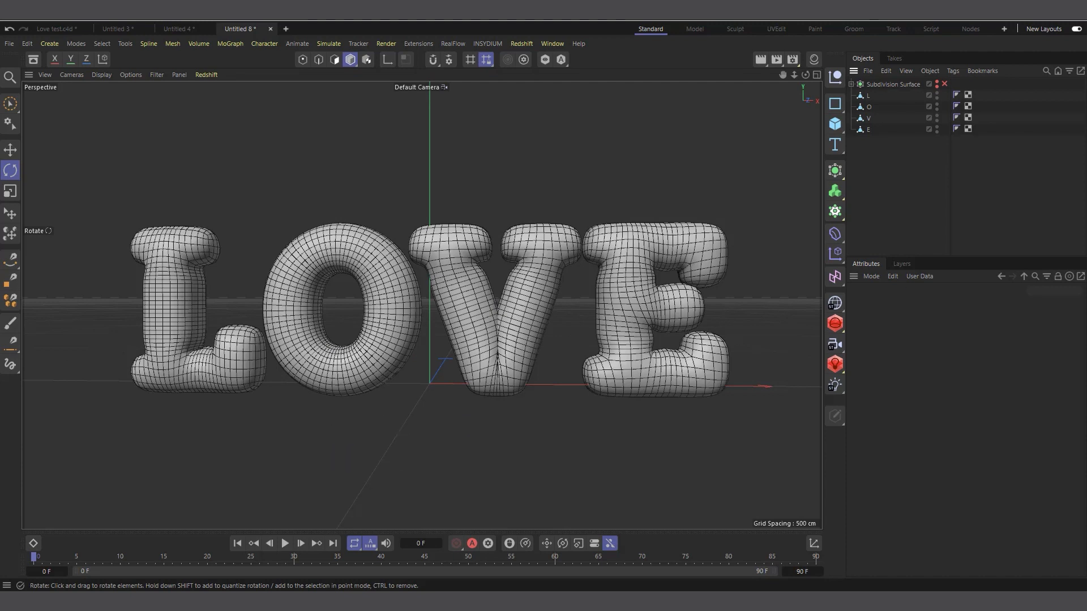
left_click_drag(1086, 141, 595, 83)
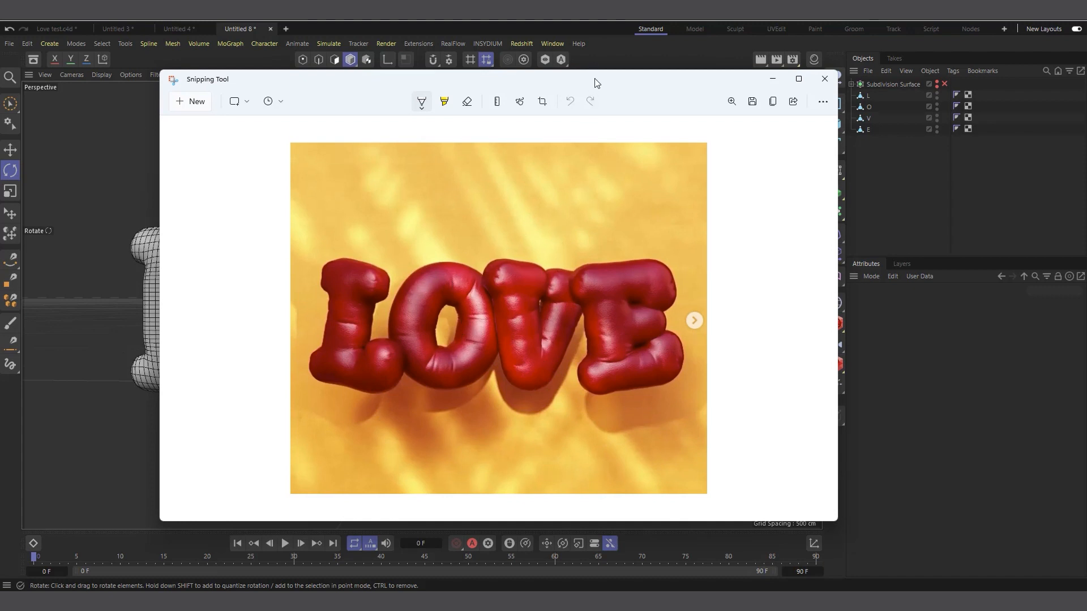
left_click_drag(595, 80, 1086, 159)
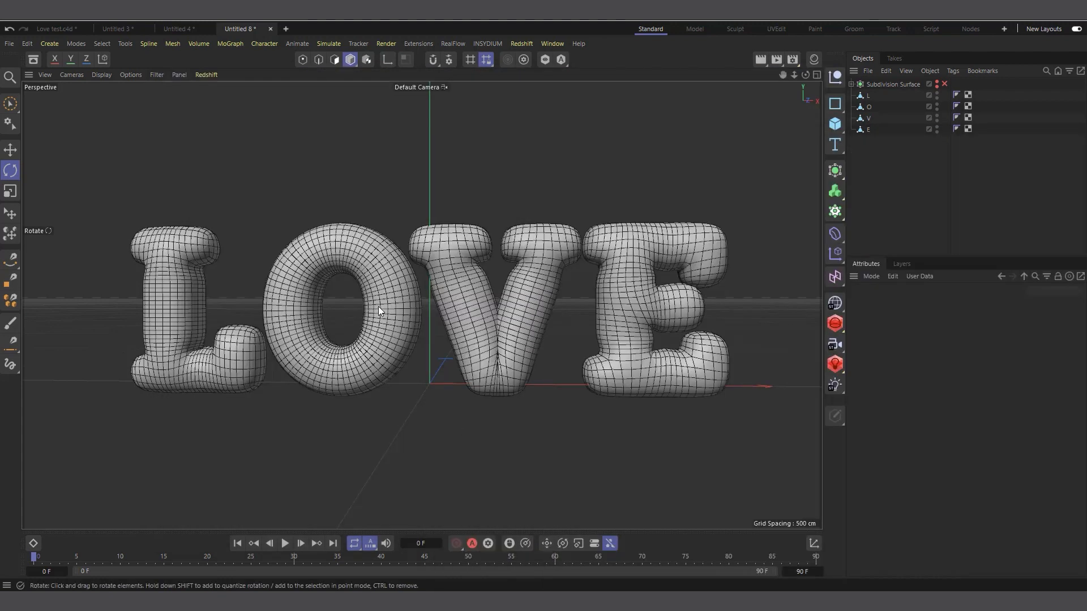
Step: Move the L in perspective towards the O, offsetting it in depth so the two letters overlap
left_click(868, 96)
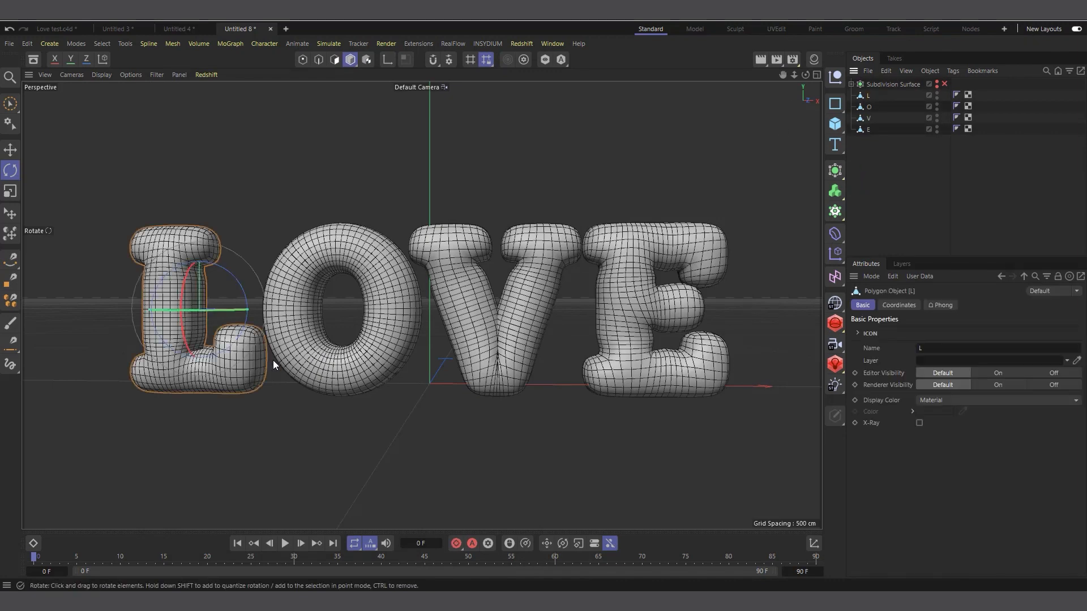
key("e")
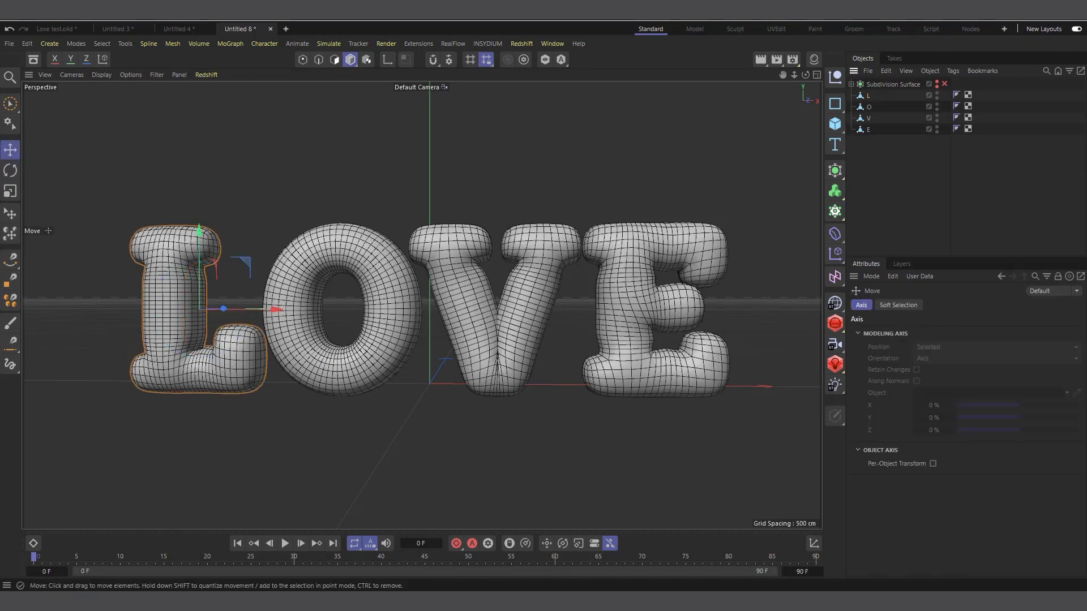
left_click_drag(805, 75, 736, 120)
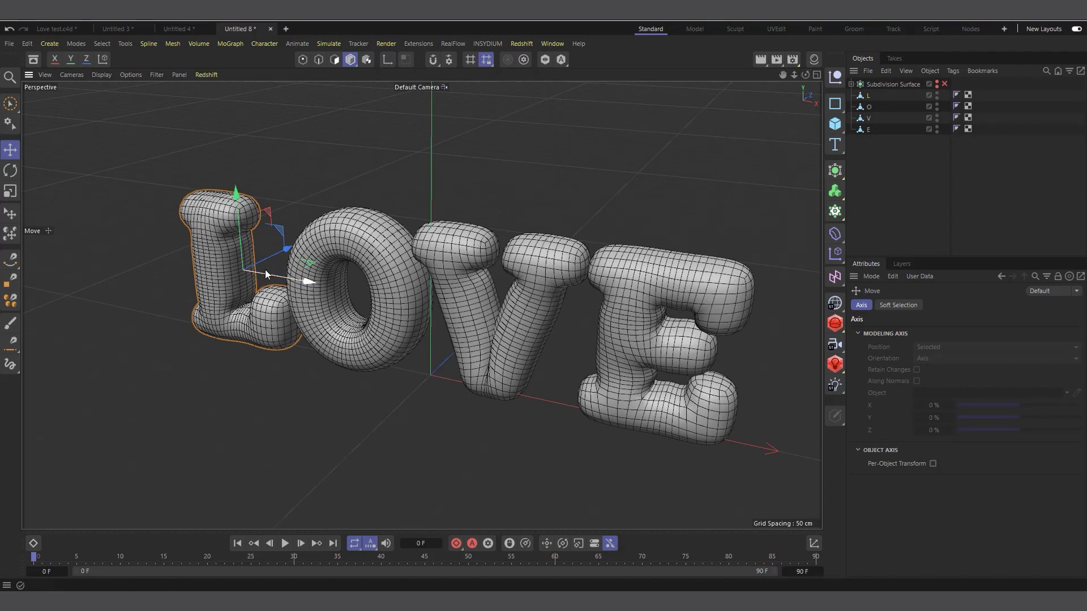
left_click_drag(276, 258, 365, 303)
left_click(363, 328)
Step: Rotate the L into a slight lean and nudge it so it rests against the O
key("r")
left_click(228, 308)
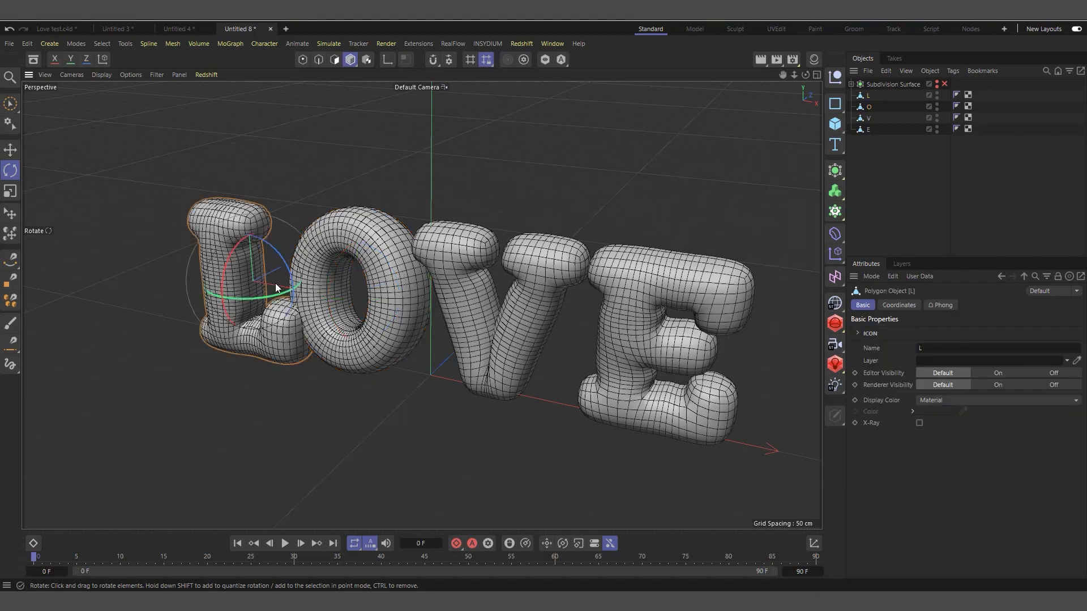
key("e")
left_click_drag(288, 270, 319, 325)
left_click_drag(806, 74, 784, 76)
key("r")
left_click_drag(270, 249, 286, 279)
key("e")
Step: Rotate the V and shift it so that it leans in front of the O's edge
left_click_drag(806, 75, 747, 85)
left_click(496, 238)
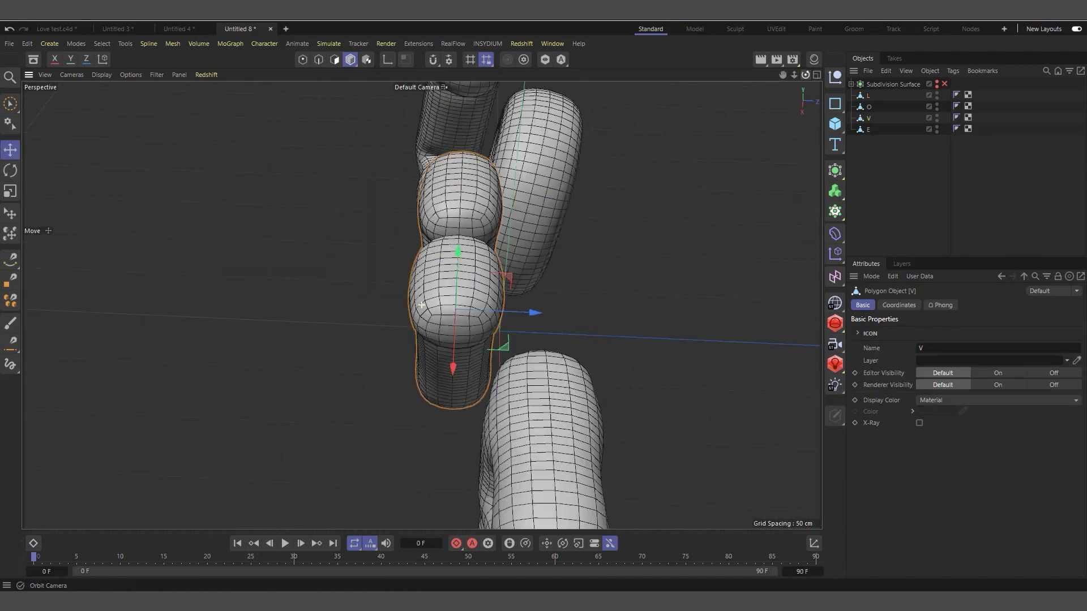
key("r")
left_click_drag(439, 333, 447, 343)
left_click_drag(806, 74, 781, 71)
key("e")
left_click_drag(512, 327, 520, 329)
mouse_move(806, 74)
left_mouse_down()
mouse_move(860, 62)
mouse_move(815, 71)
left_mouse_up()
key("r")
left_click_drag(408, 398, 422, 399)
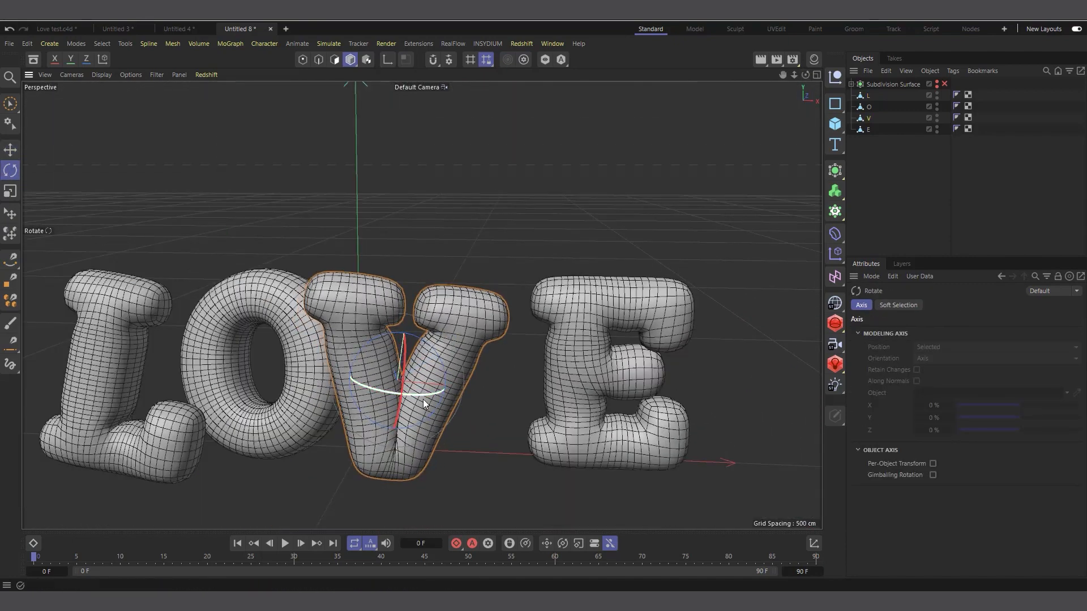
Step: Turn the O slightly and nudge it in depth between the L and V
left_click(283, 346)
left_click_drag(249, 371, 260, 371)
left_click_drag(806, 74, 747, 85)
key("e")
left_click_drag(507, 189, 514, 190)
Step: Move the E up against the V and rotate it slightly so it overlaps the V's arm
left_click(868, 130)
left_click_drag(764, 86, 617, 320, "alt")
left_click_drag(617, 320, 330, 334, "alt")
key("r")
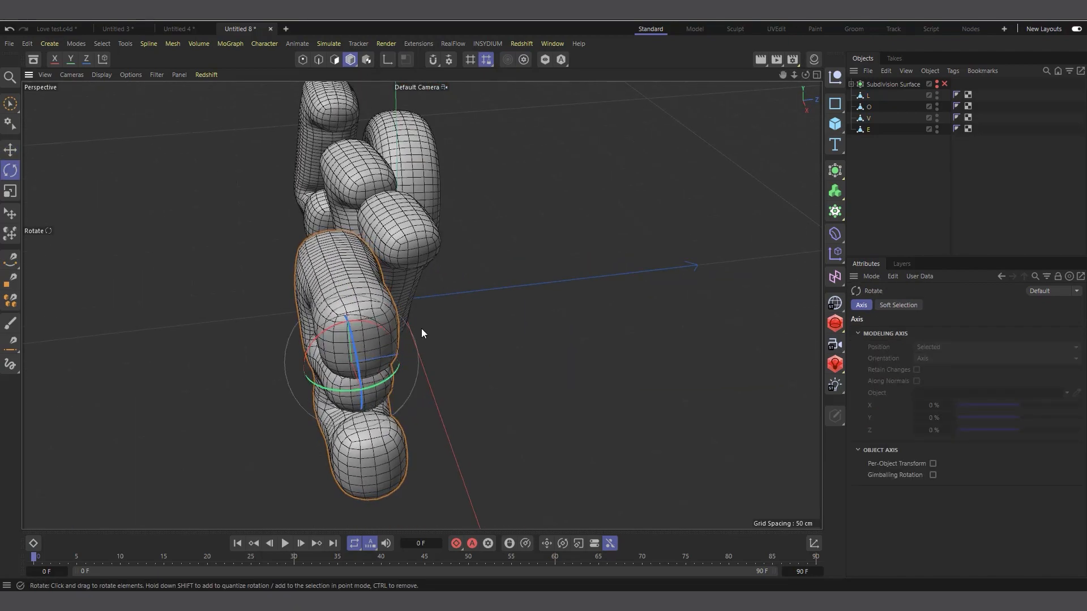
left_click_drag(422, 332, 346, 278, "alt")
key("e")
left_click_drag(434, 355, 498, 401)
key("r")
left_click_drag(386, 387, 398, 384)
left_click_drag(398, 384, 569, 272, "alt")
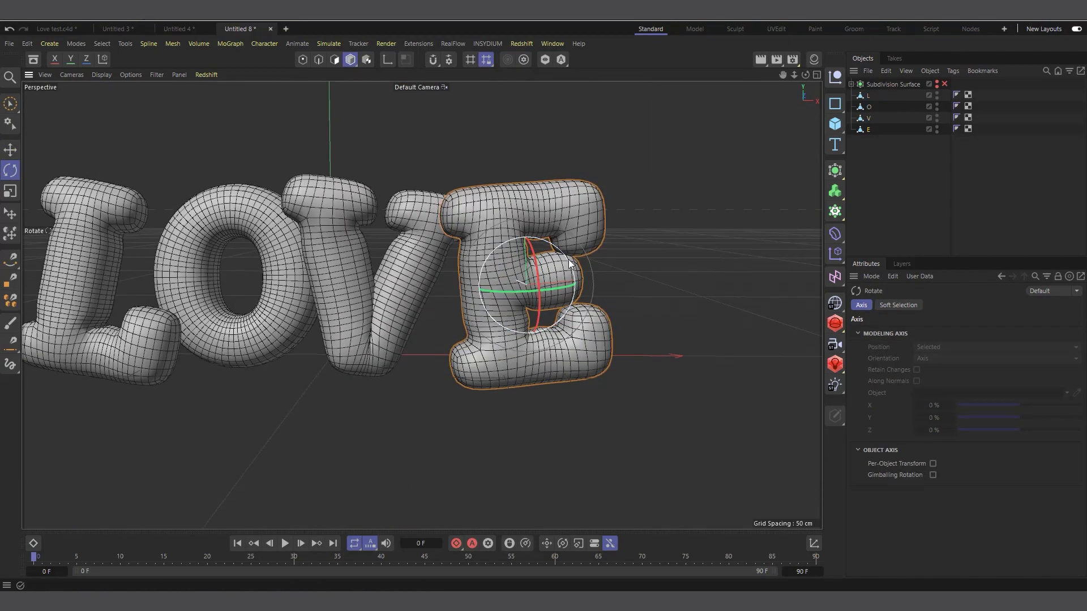
Step: Frame the whole LOVE arrangement and save the project as Love text.c4d
key("e")
scroll(628, 357, "down", 3)
scroll(414, 272, "up", 3)
key("ctrl+s")
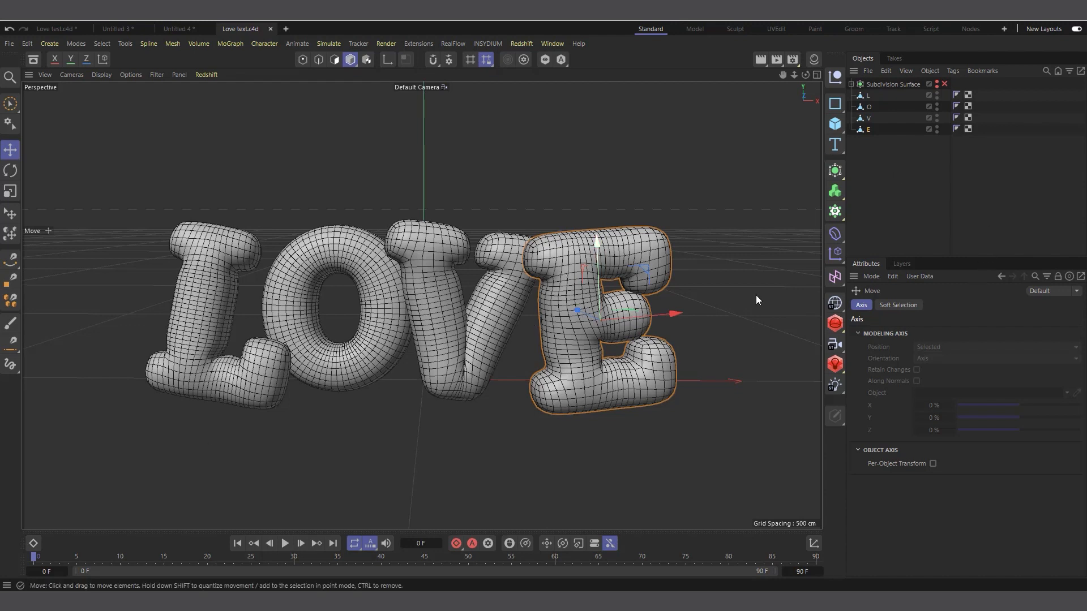
Step: Select all four letter meshes and record a keyframe for them at frame 0
left_click_drag(908, 175, 863, 84)
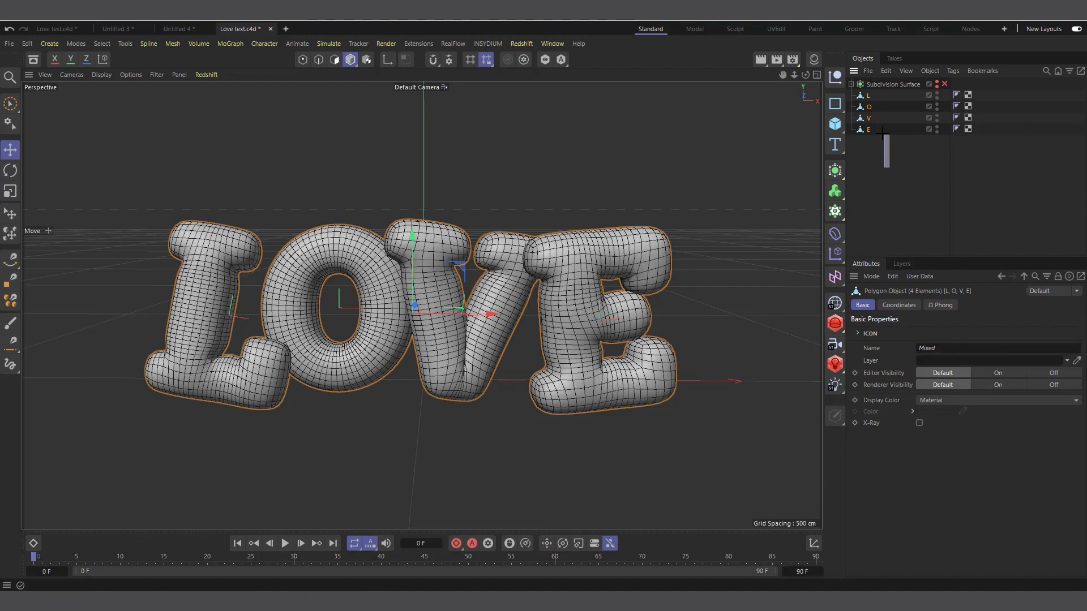
left_click_drag(889, 167, 865, 95)
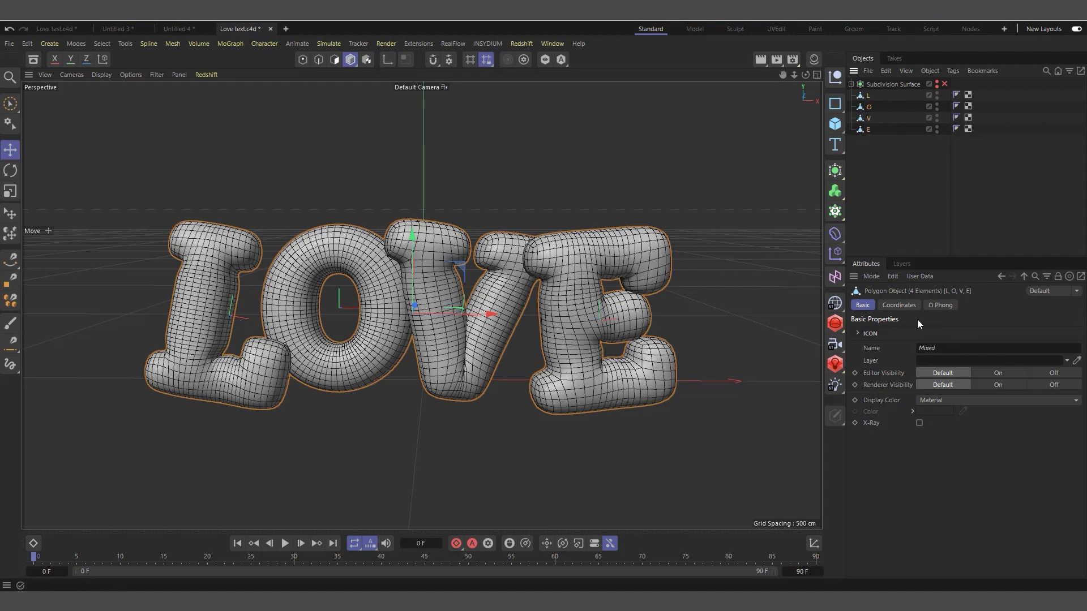
left_click(456, 545)
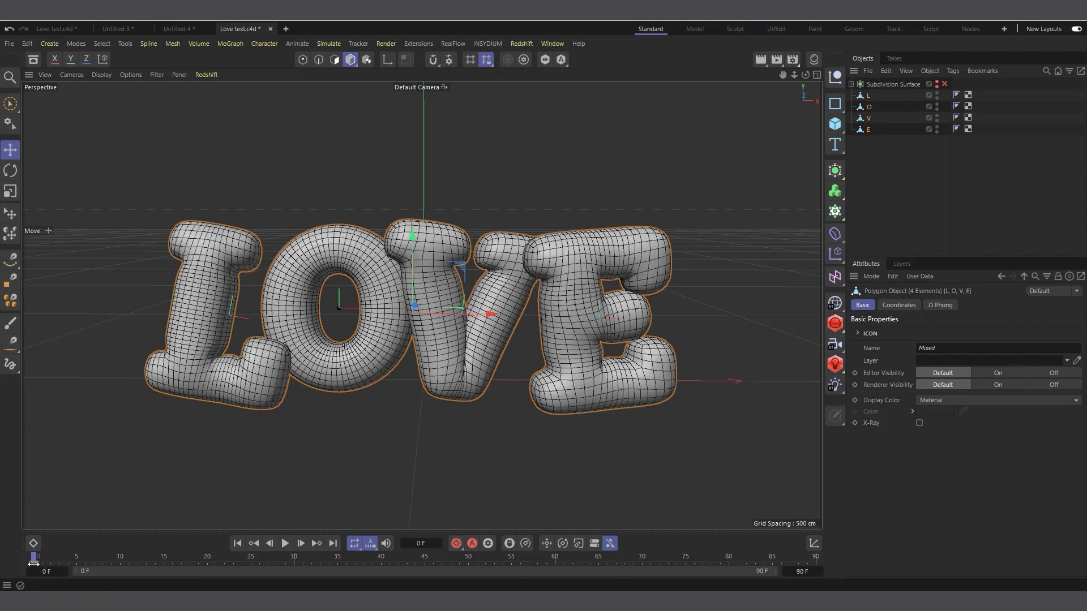
Step: At frame 30, enable Autokeying and move the L up and over the O
left_click_drag(36, 561, 283, 585)
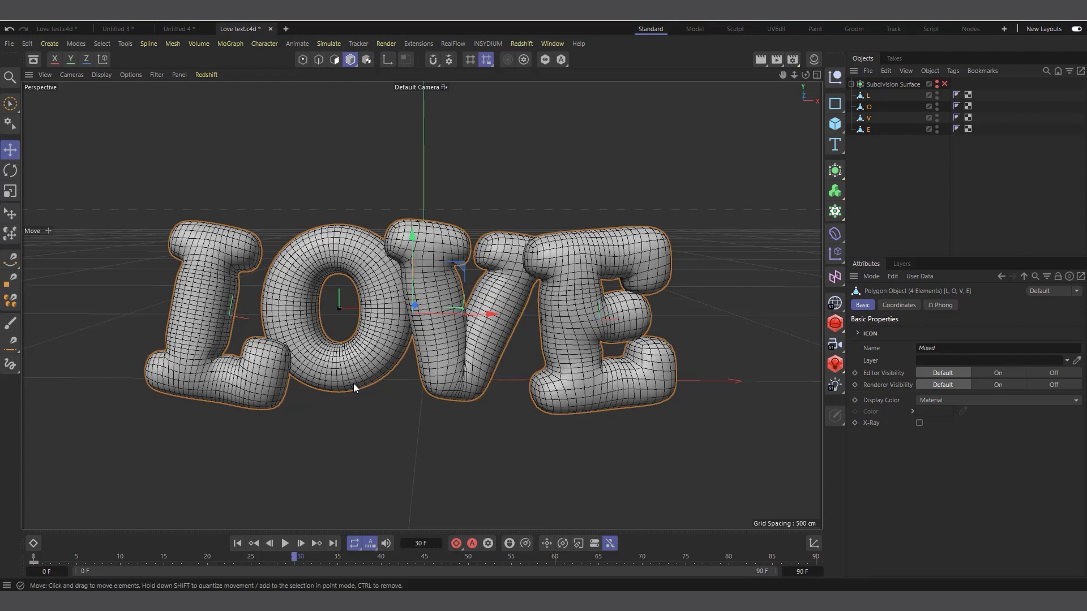
left_click(217, 306)
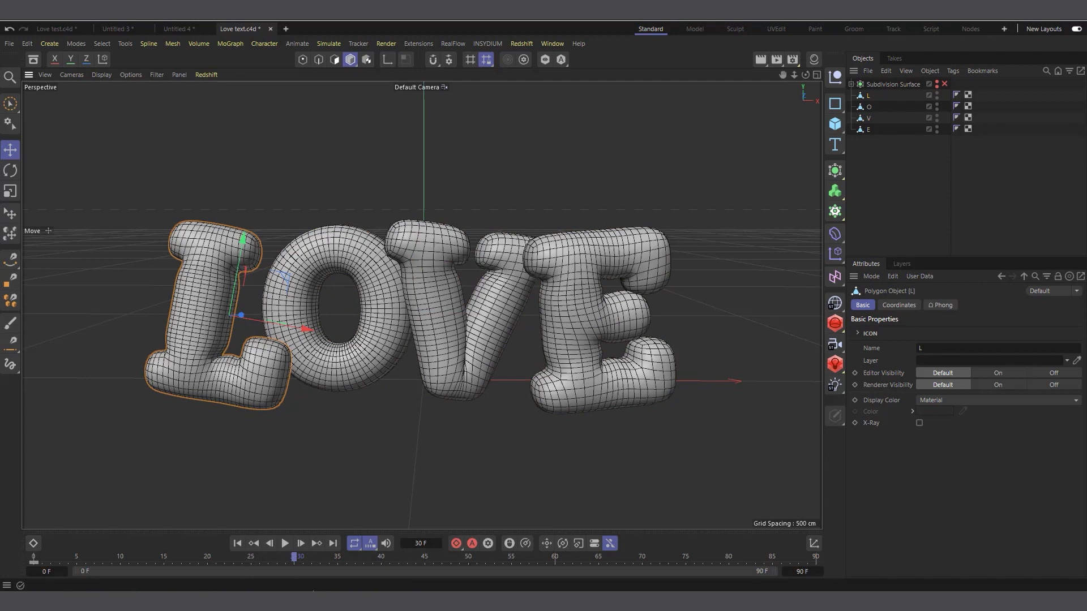
left_click(471, 544)
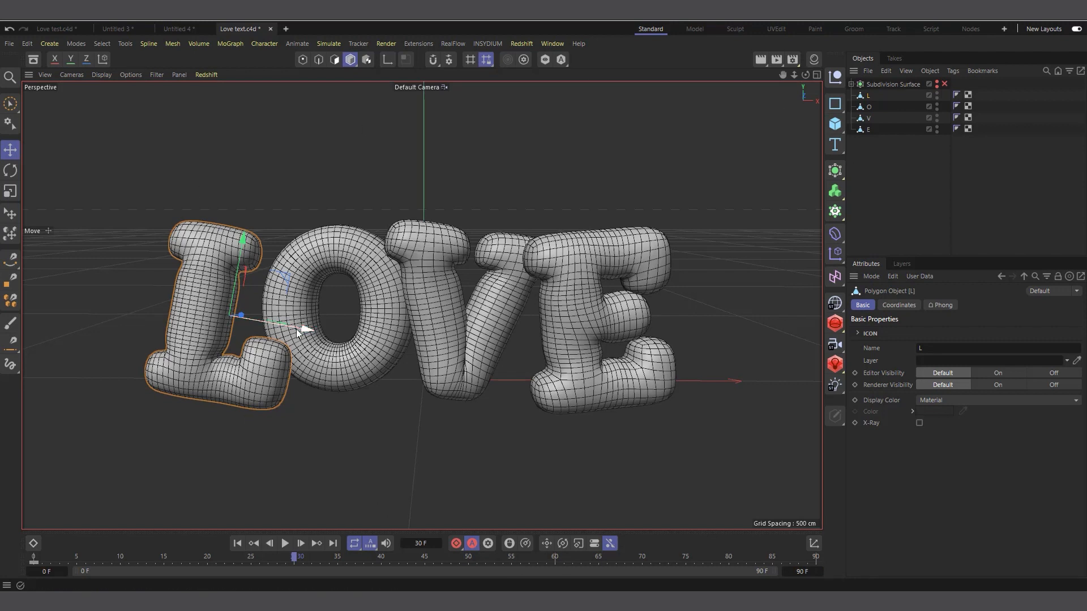
left_click(286, 283)
left_click(229, 313)
left_click_drag(283, 286, 406, 167)
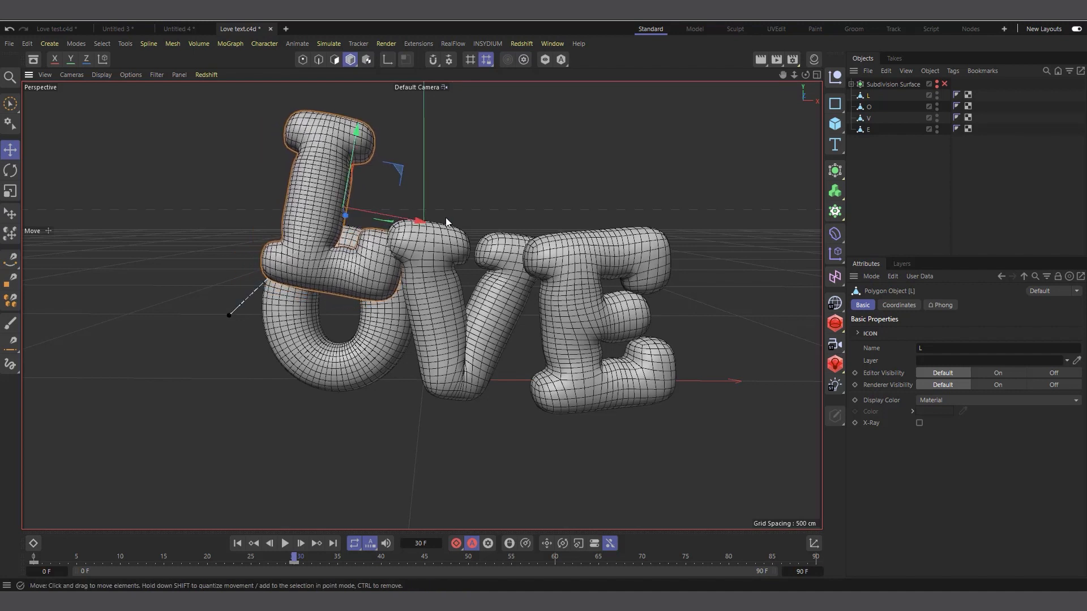
Step: Raise the V above the other letters and slide the E inward beneath it at frame 30
left_click(503, 326)
left_click_drag(502, 326, 486, 176)
left_click(605, 337)
left_click_drag(674, 314, 531, 284)
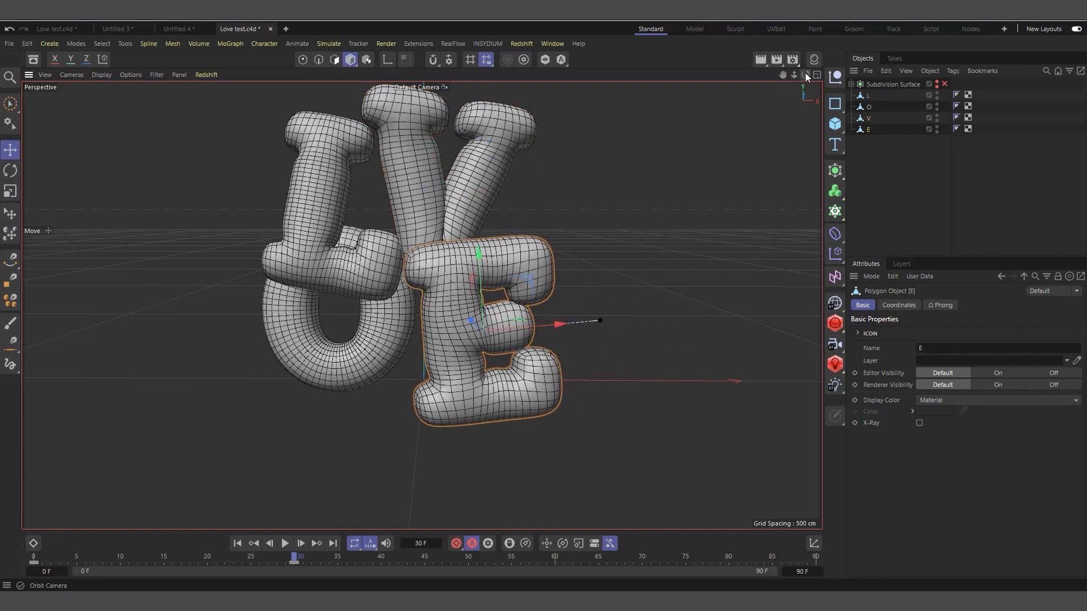
Step: Offset the E and V in depth at frame 30 and rotate the V
left_click_drag(805, 73, 705, 76)
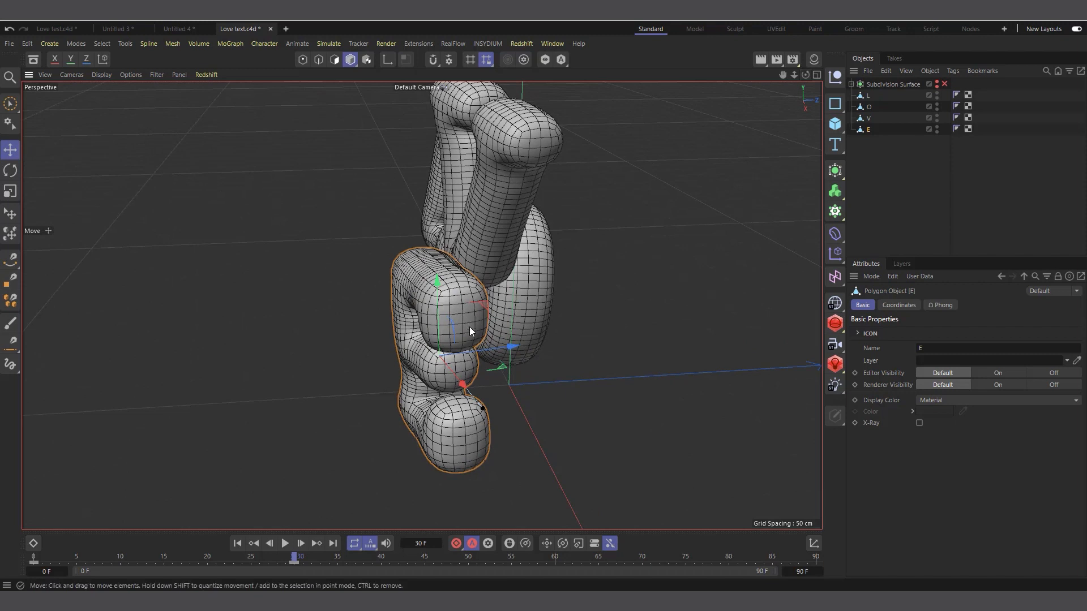
left_click_drag(511, 348, 524, 351)
left_click(503, 209)
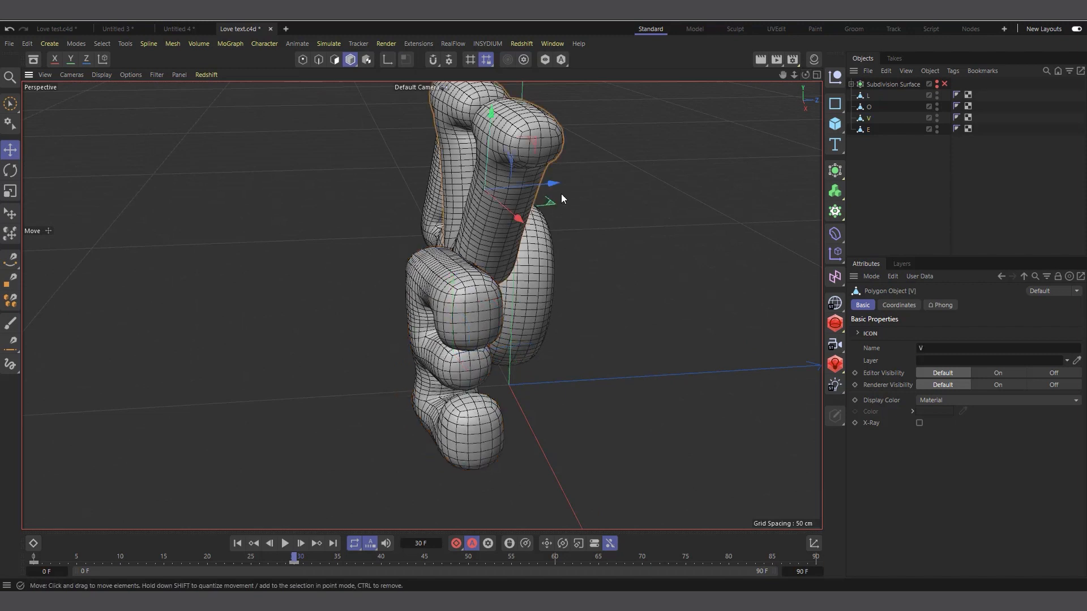
left_click_drag(561, 198, 609, 192)
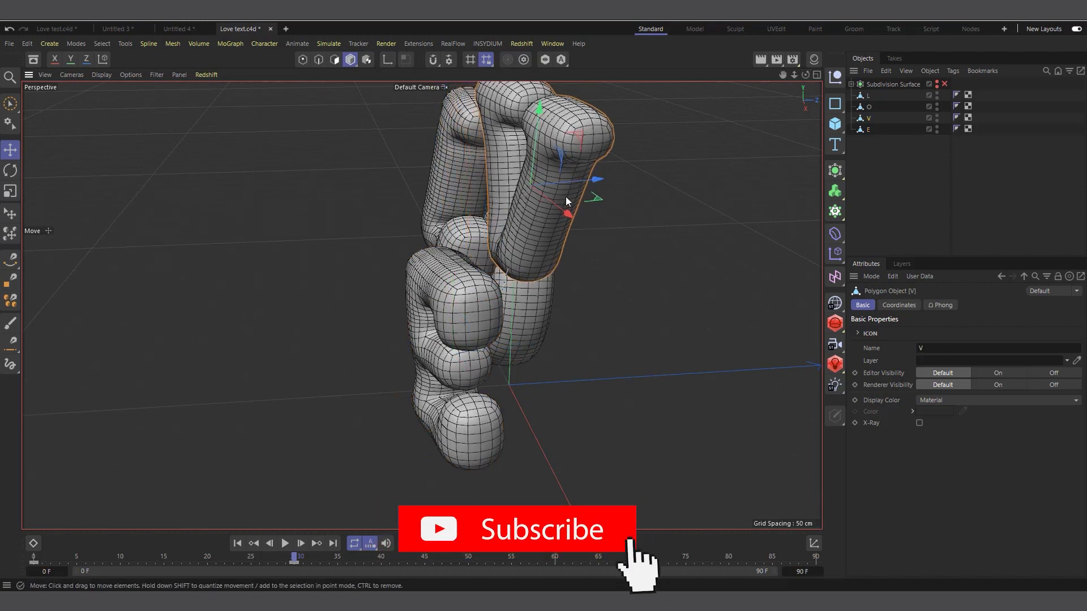
key("r")
left_click_drag(522, 179, 485, 184)
left_click_drag(486, 184, 484, 187)
Step: Tilt the L at frame 30 and reposition it in depth and height beside the V
left_click(354, 246)
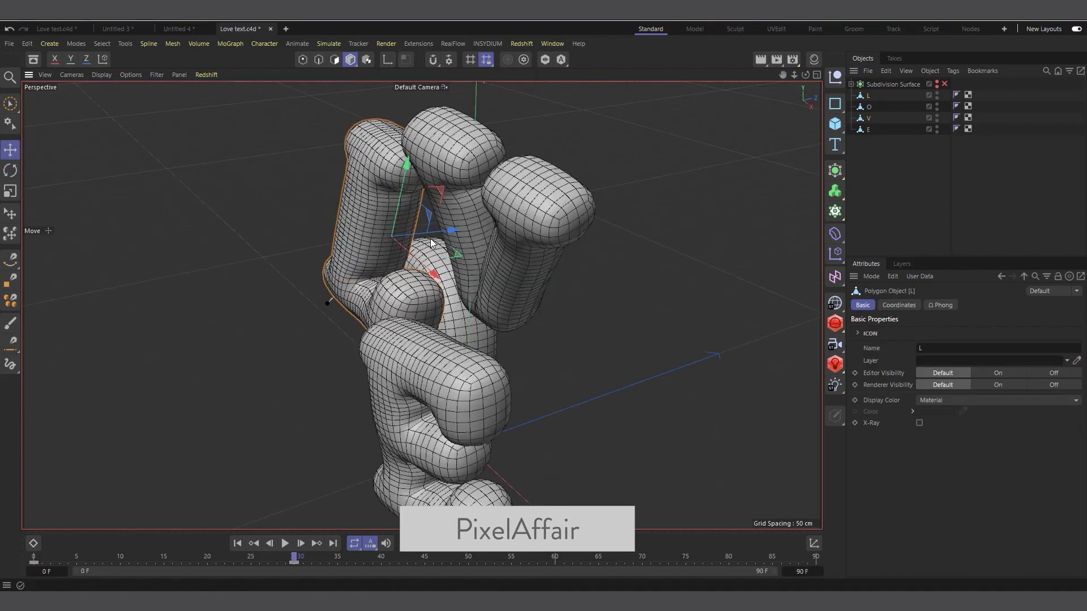
left_click_drag(431, 244, 395, 246)
key("r")
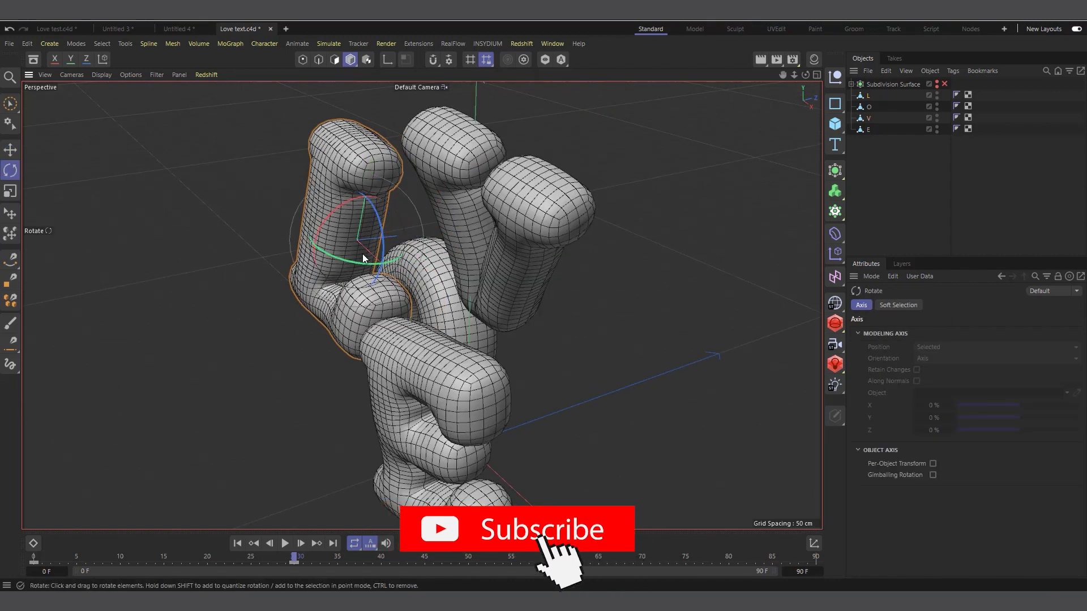
left_click_drag(334, 233, 349, 223)
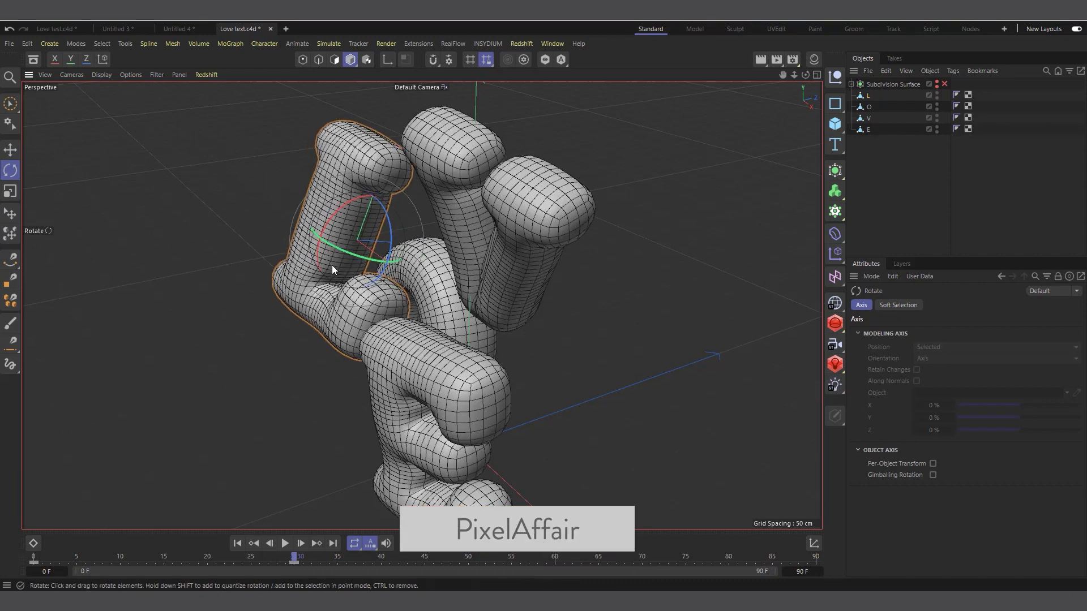
key("e")
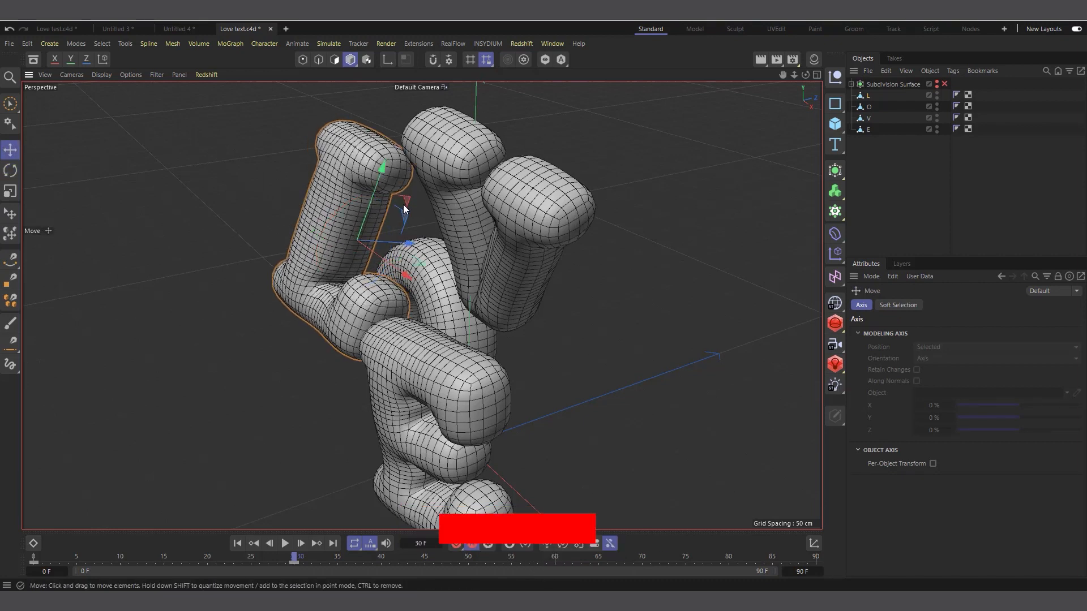
left_click_drag(397, 216, 437, 184)
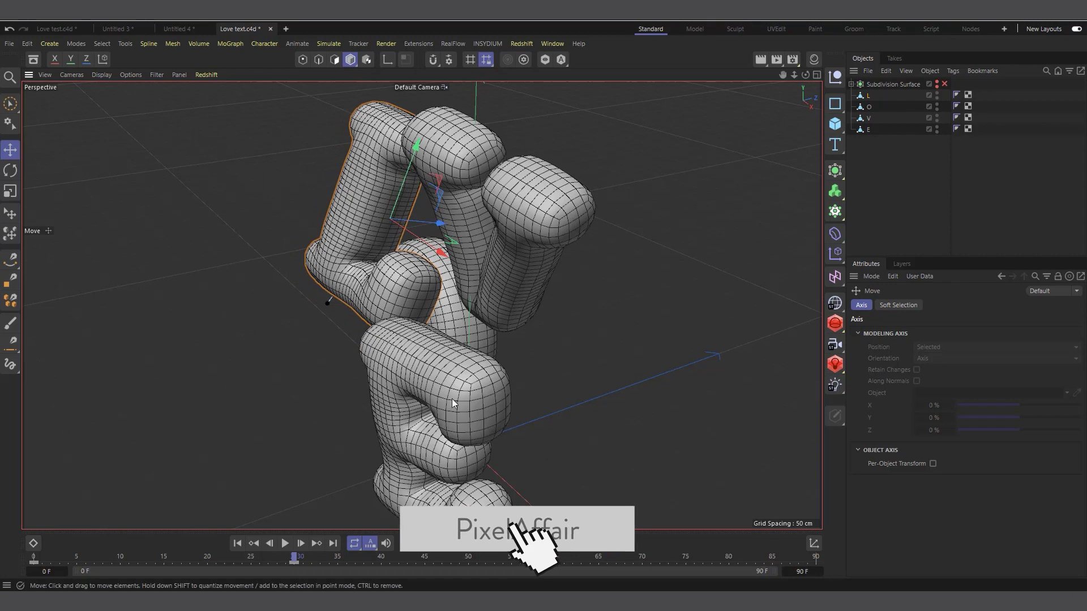
Step: Move the L closer to the V and slightly higher above the O at frame 30
left_click_drag(806, 75, 906, 40)
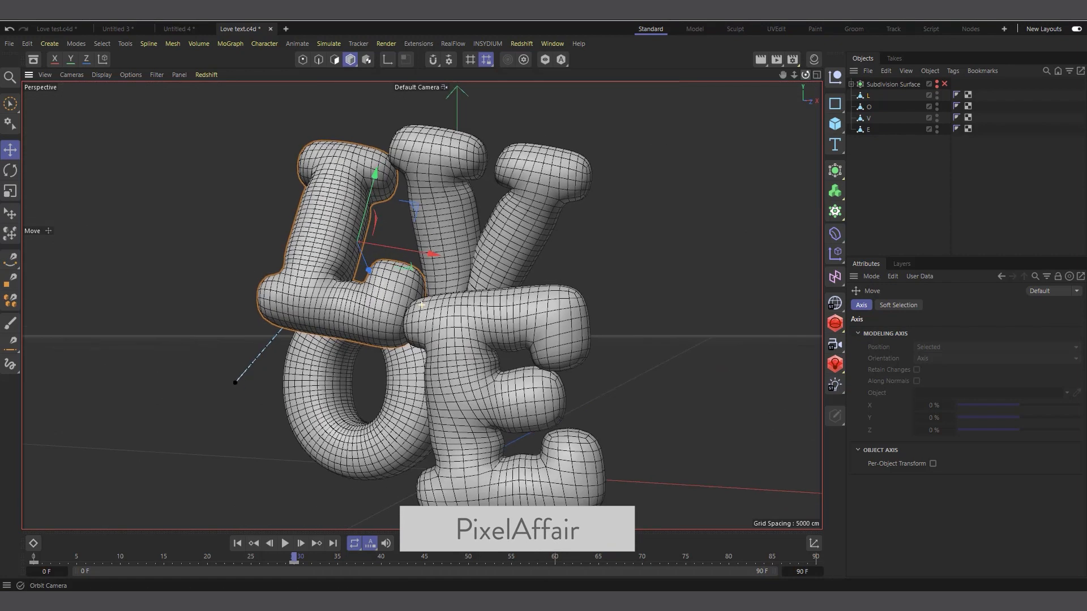
left_click(473, 419)
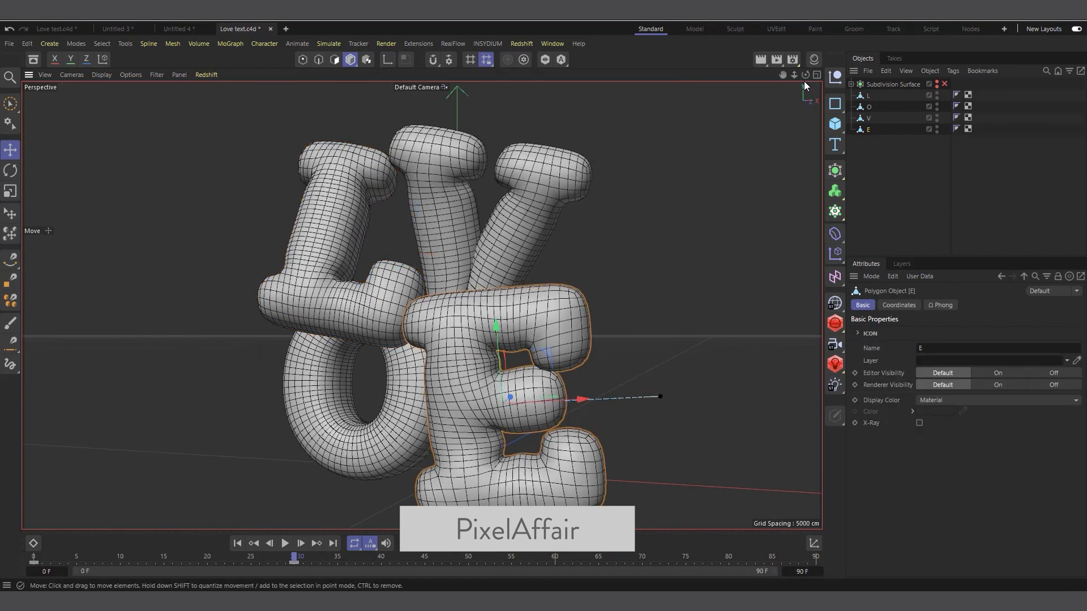
left_click_drag(805, 75, 702, 77)
left_click_drag(548, 412, 701, 396)
left_click(626, 255)
left_click(517, 295)
left_click_drag(546, 270, 566, 273)
left_click_drag(525, 253, 529, 237)
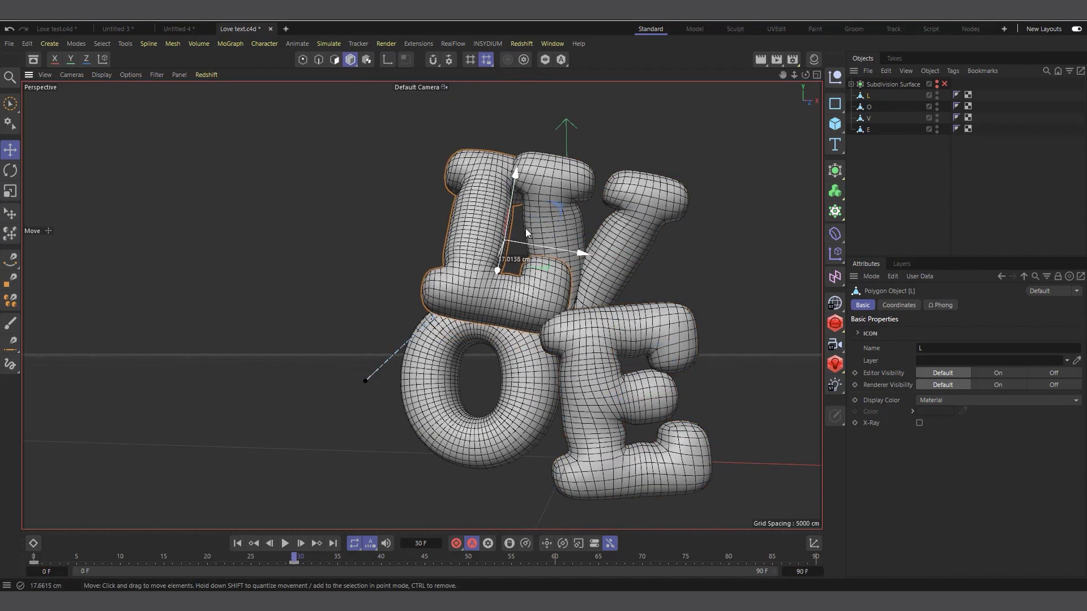
Step: Nudge the V and the L sideways and upward at frame 30 for a tighter fit above the O and E
left_click(602, 339)
left_click(615, 255)
left_click_drag(611, 254, 623, 248)
left_click(491, 231)
left_click_drag(519, 240, 531, 231)
left_click_drag(525, 191, 527, 177)
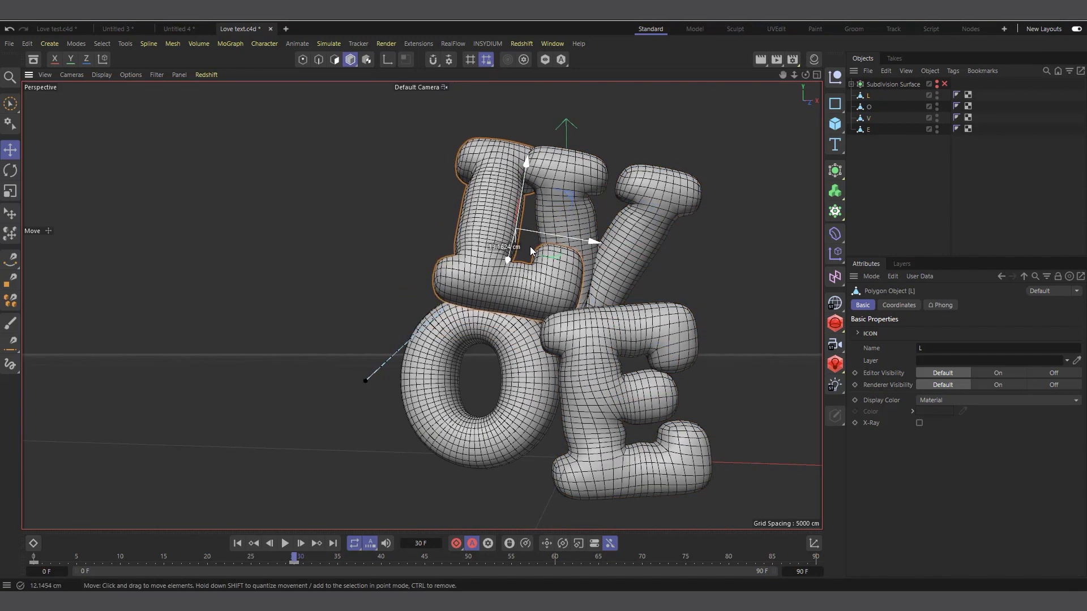
Step: Rotate the L more upright and turn and tilt the E at frame 30
key("r")
left_click_drag(545, 264, 552, 258)
left_click_drag(783, 75, 826, 86)
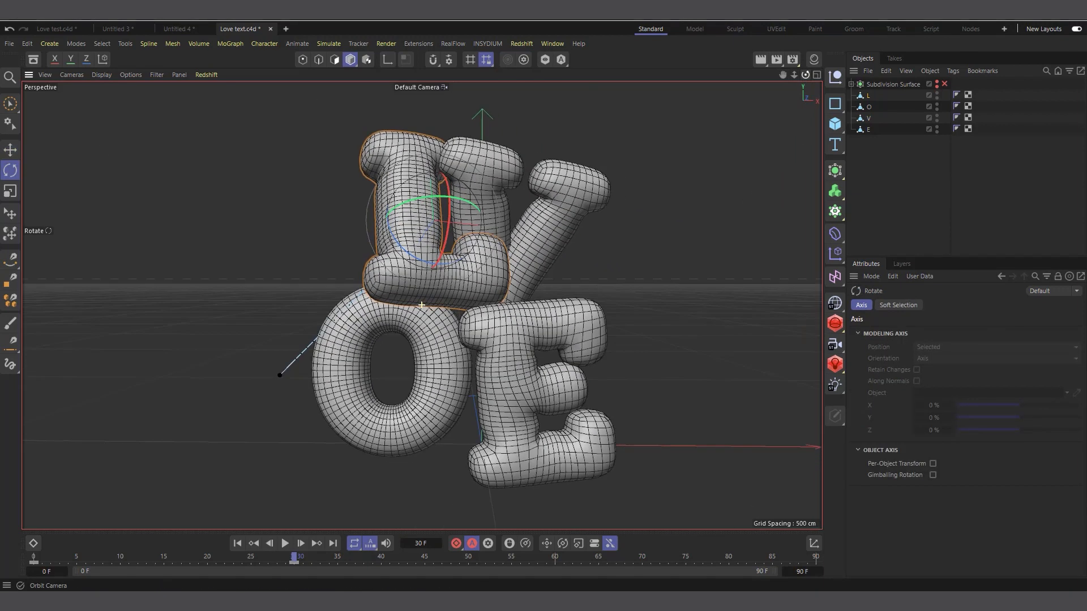
left_click(579, 389)
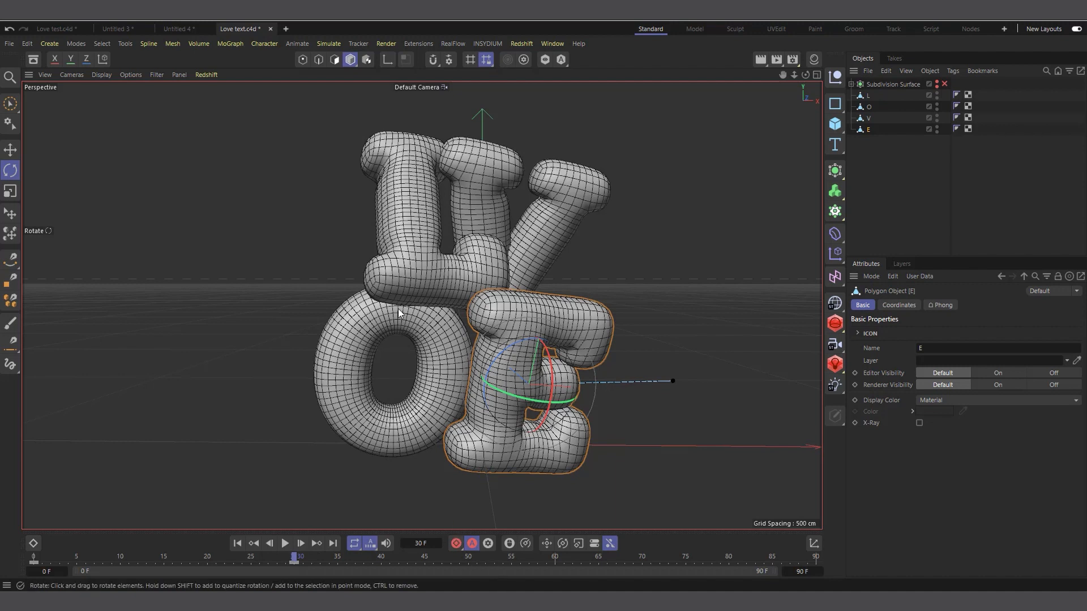
left_click(869, 118)
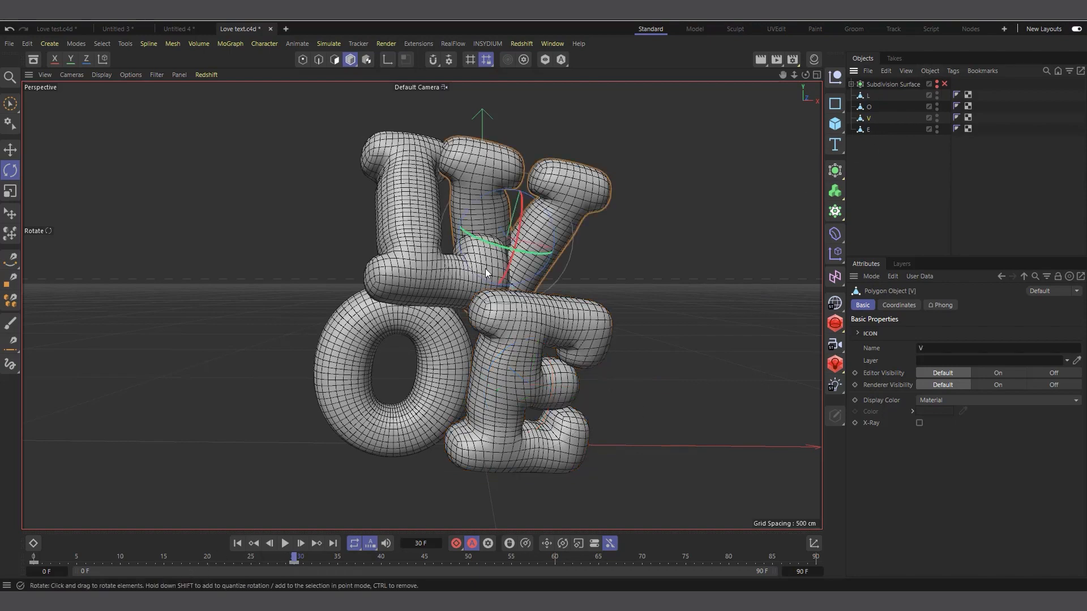
Step: Play the animation from frame 0 to check the letters moving from the row into the stacked arrangement
left_click_drag(294, 561, 43, 559)
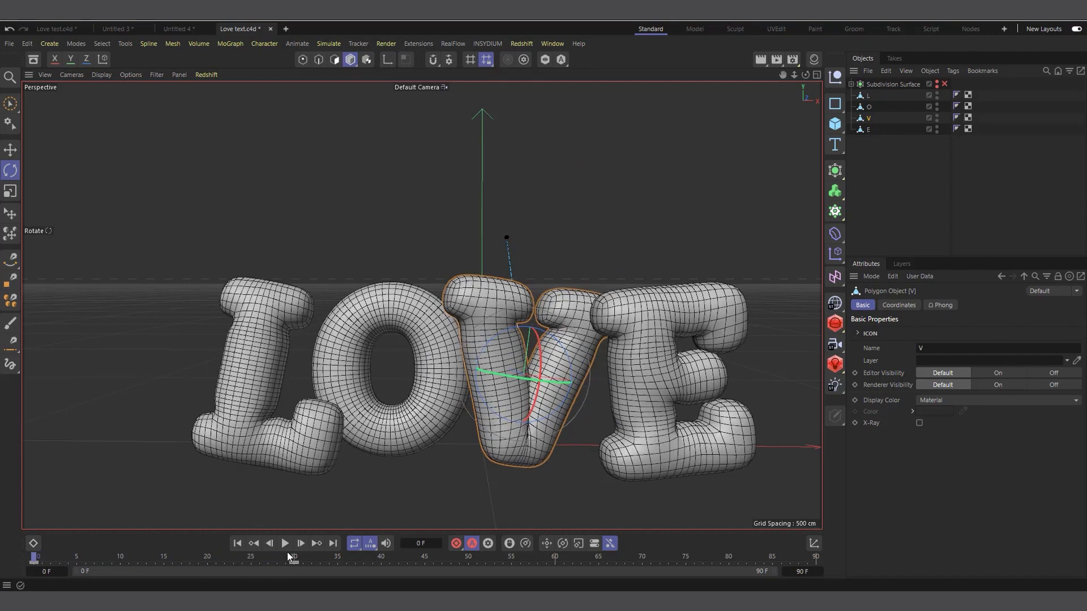
left_click(285, 544)
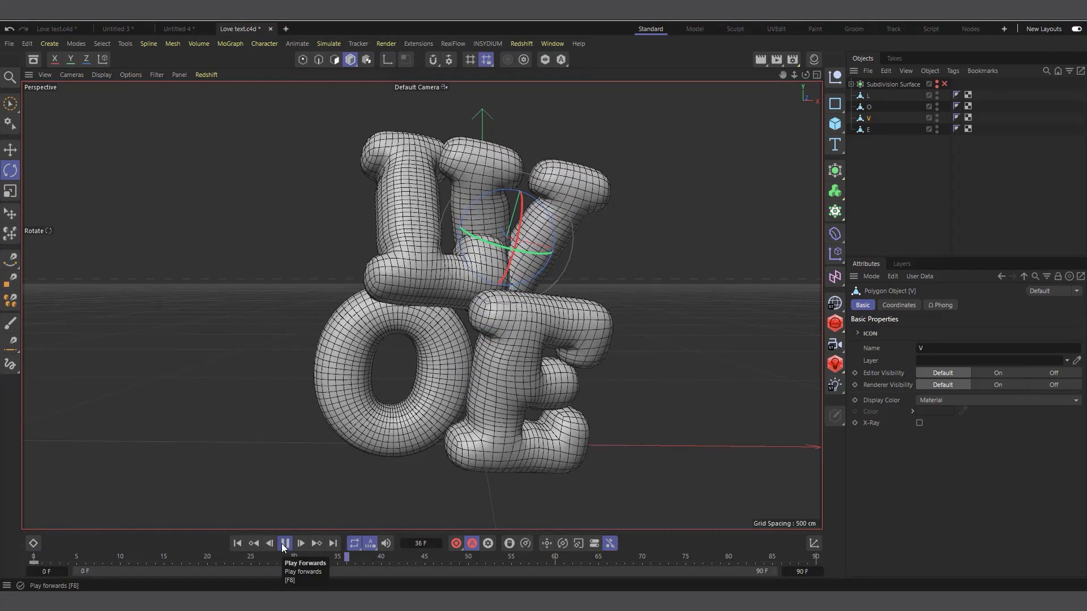
left_click(285, 544)
left_click(238, 545)
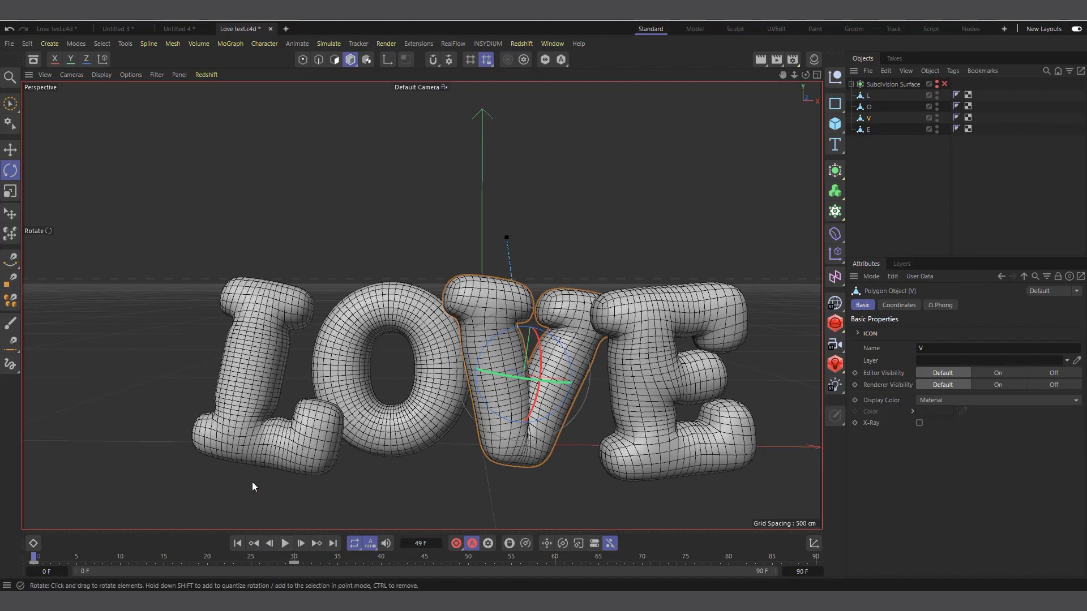
left_click(285, 544)
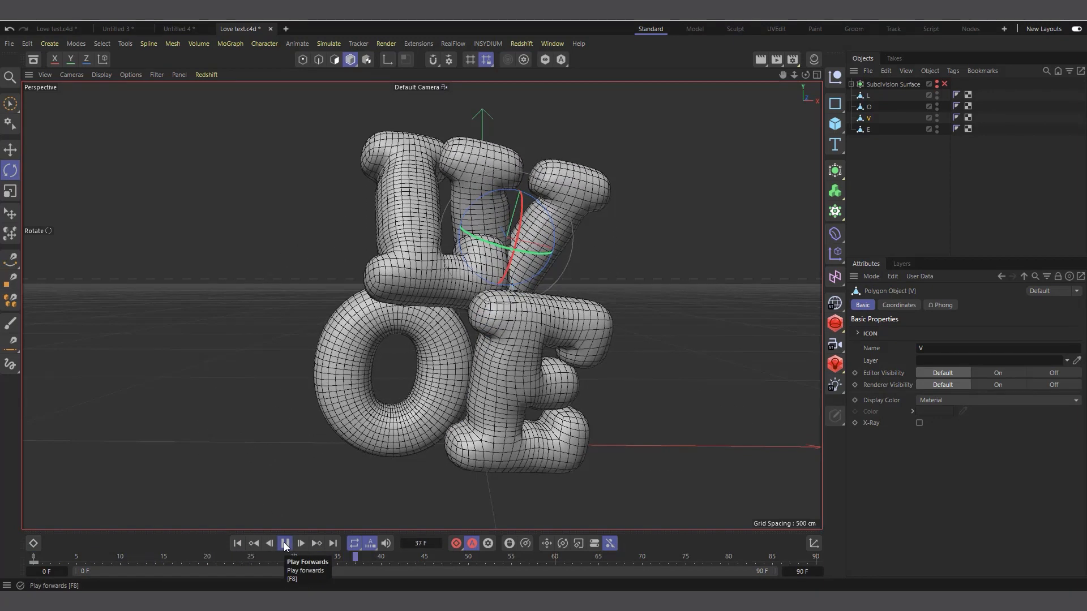
left_click(285, 543)
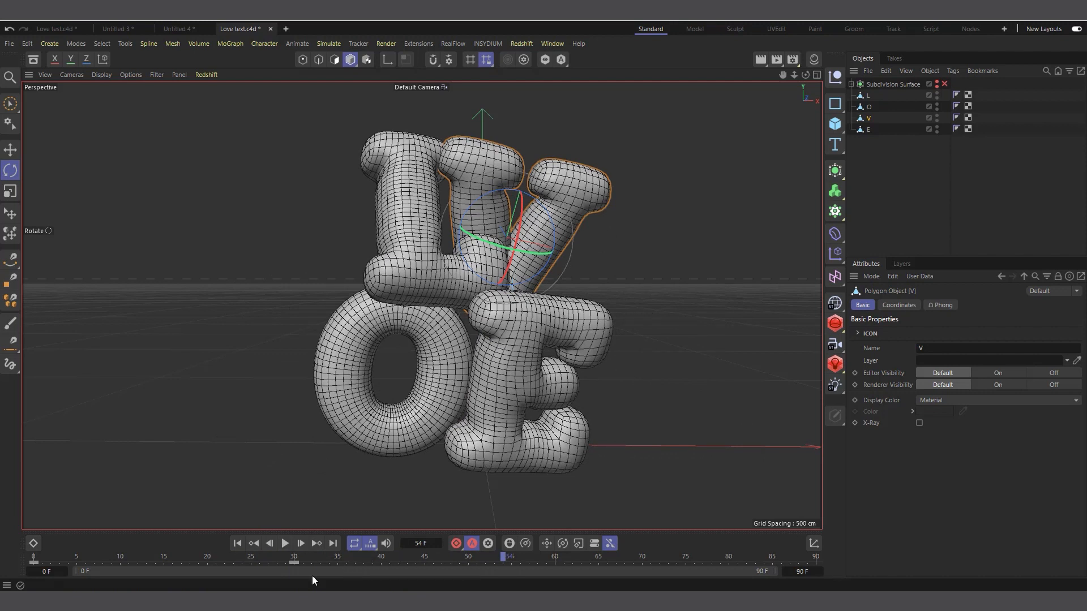
Step: Record keyframes for all four letters at frame 50, and copy their frame 0 keyframes to frame 75
left_click_drag(502, 556, 471, 563)
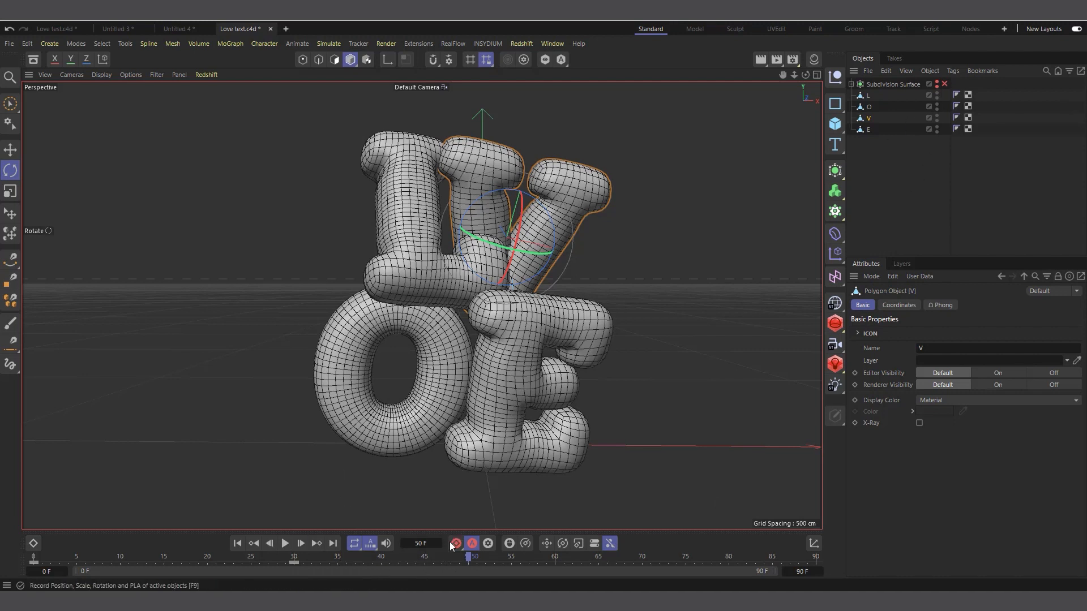
left_click_drag(886, 160, 860, 88)
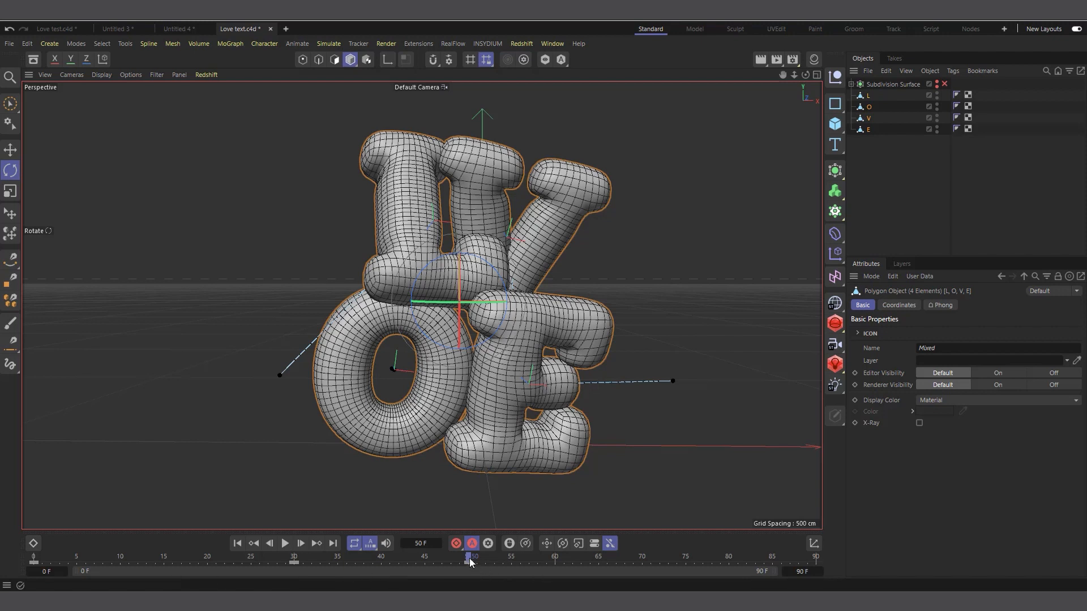
left_click_drag(470, 560, 634, 576)
left_click(30, 564)
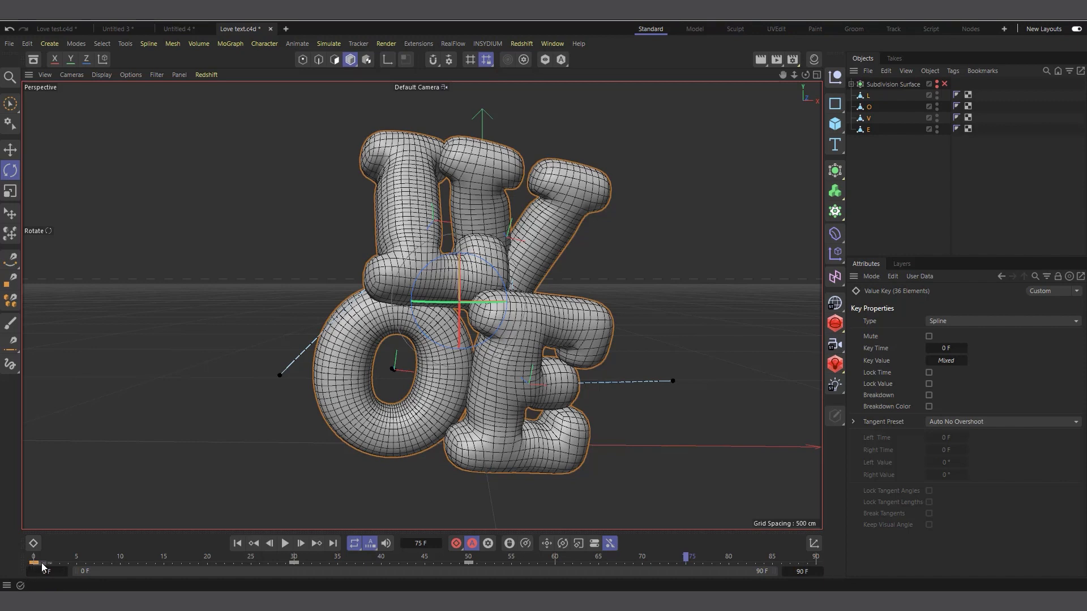
left_click_drag(42, 563, 66, 562)
left_click_drag(151, 565, 702, 581)
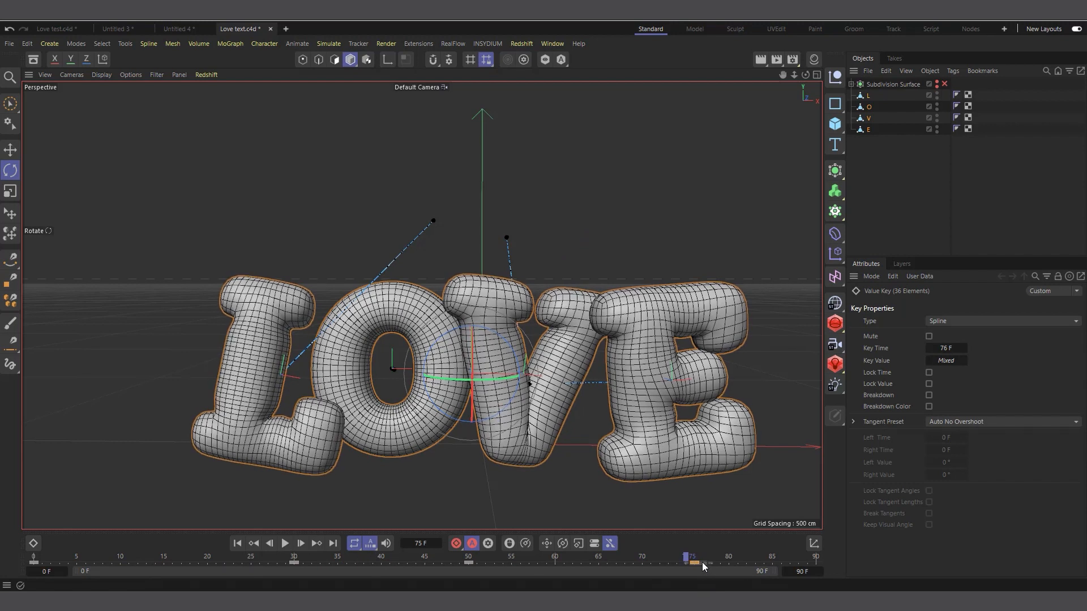
left_click_drag(702, 566, 695, 563)
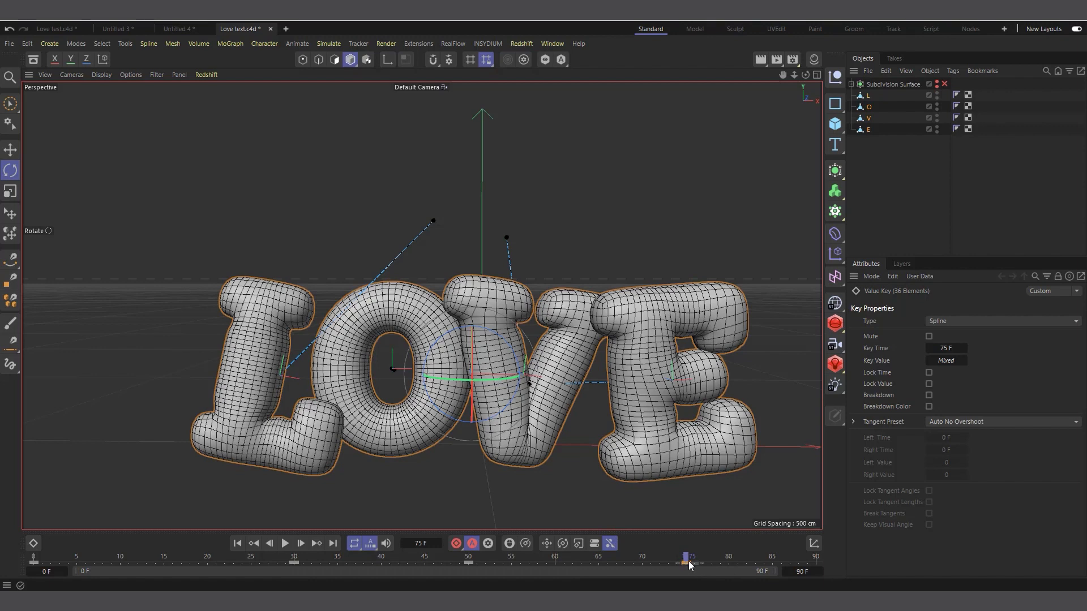
Step: Scrub and play the whole animation from the start to check the letters' return to the row at frame 75
left_click_drag(687, 561, 0, 567)
left_click_drag(695, 558, 686, 558)
left_click(237, 544)
left_click(286, 543)
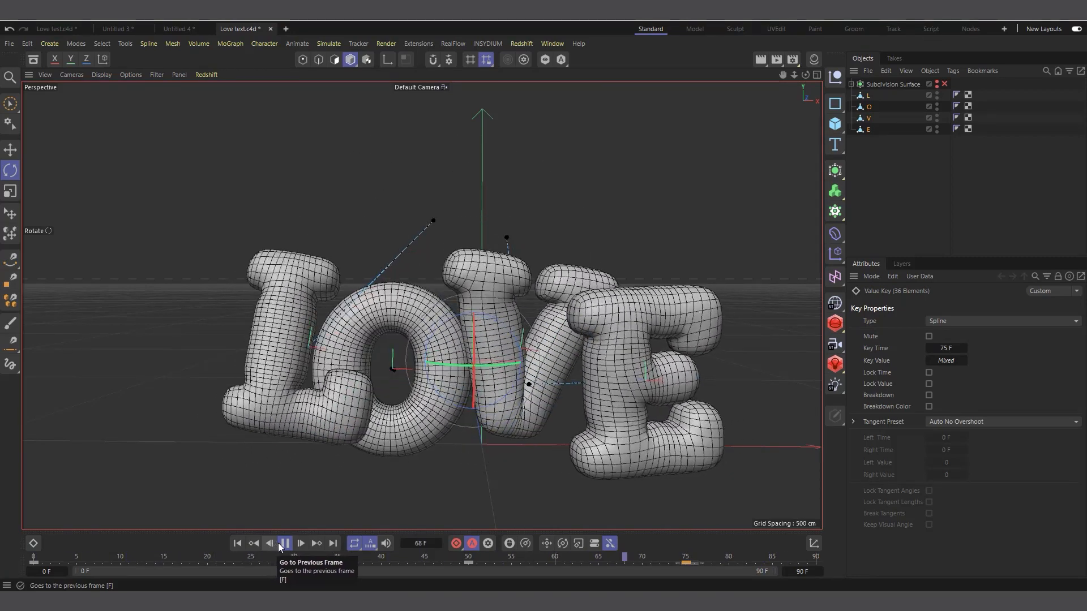
left_click(284, 544)
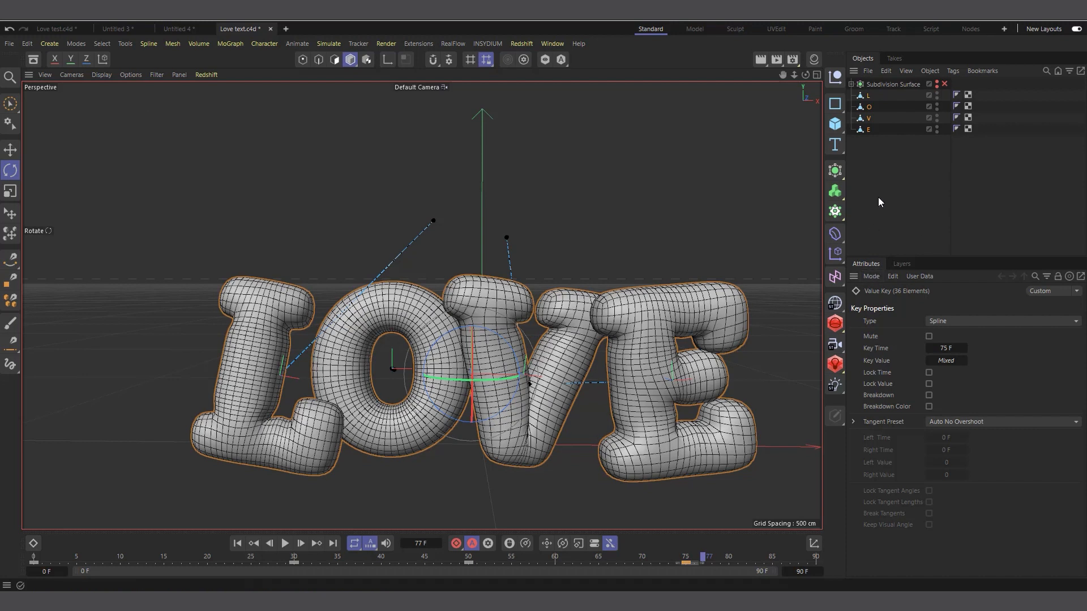
Step: Select the L, O, V and E and add Bullet Rigid Body tags to them
left_click_drag(881, 169, 868, 102)
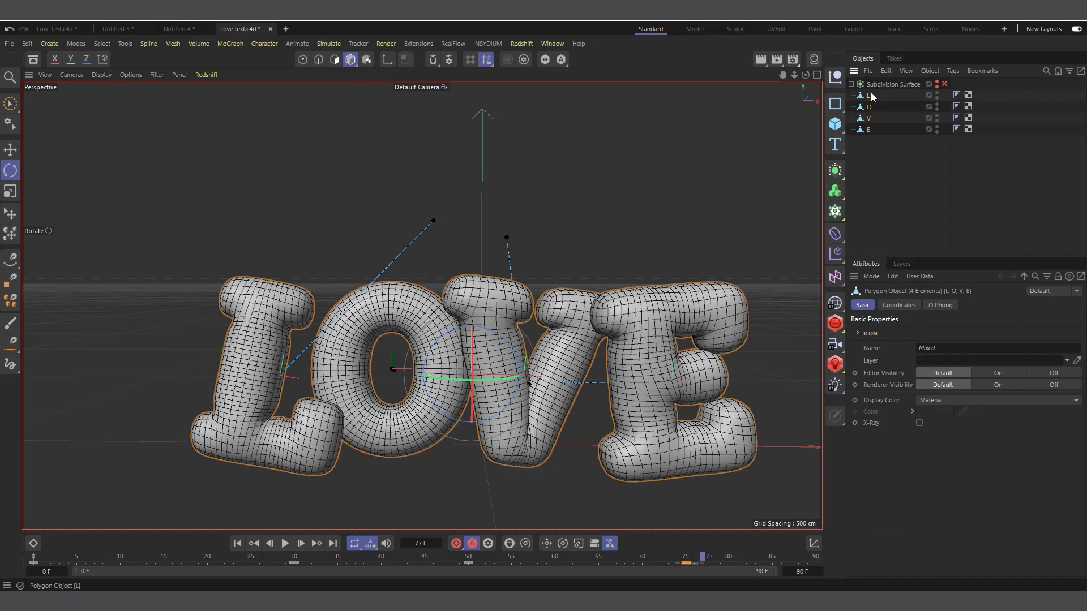
right_click(871, 97)
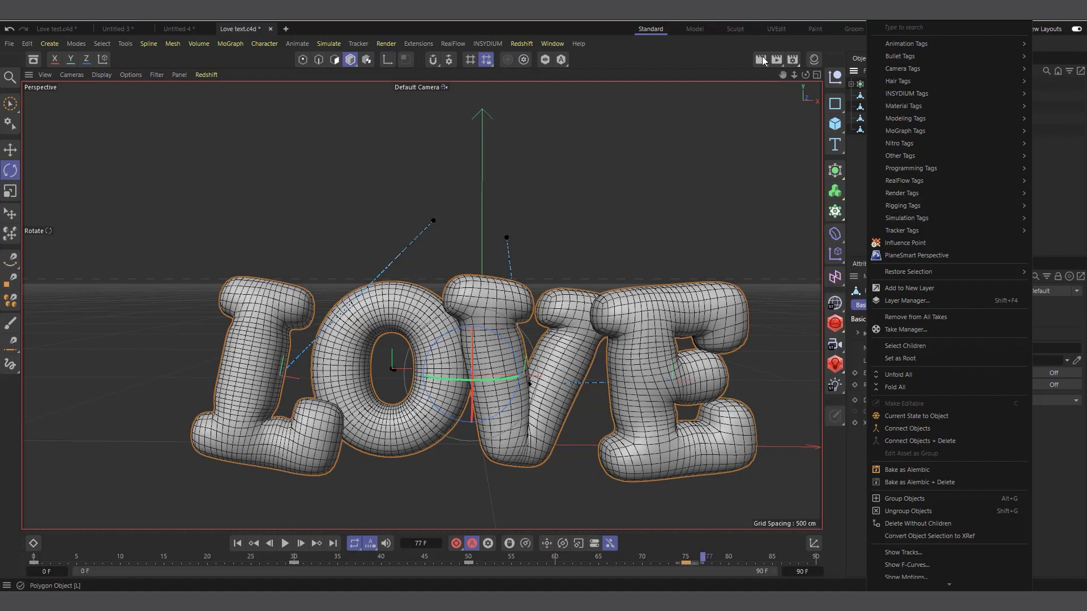
mouse_move(916, 218)
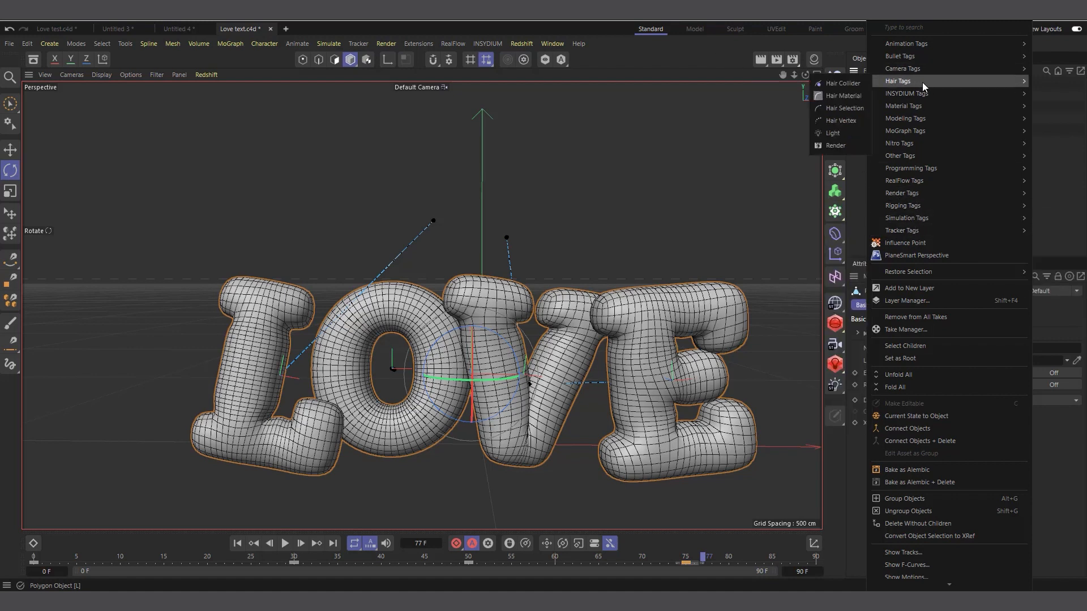
mouse_move(914, 60)
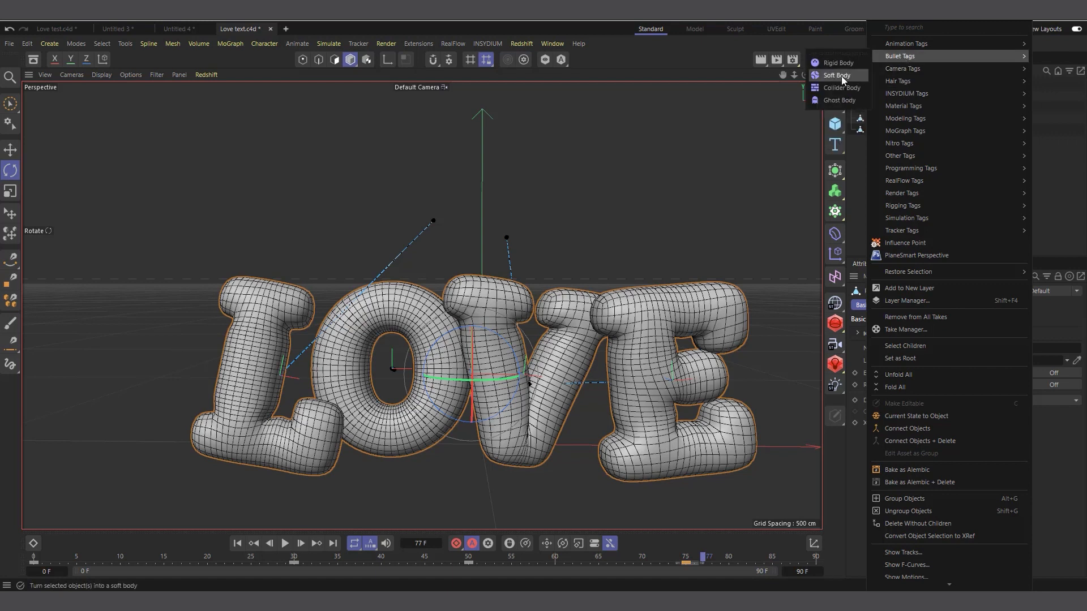
mouse_move(1011, 156)
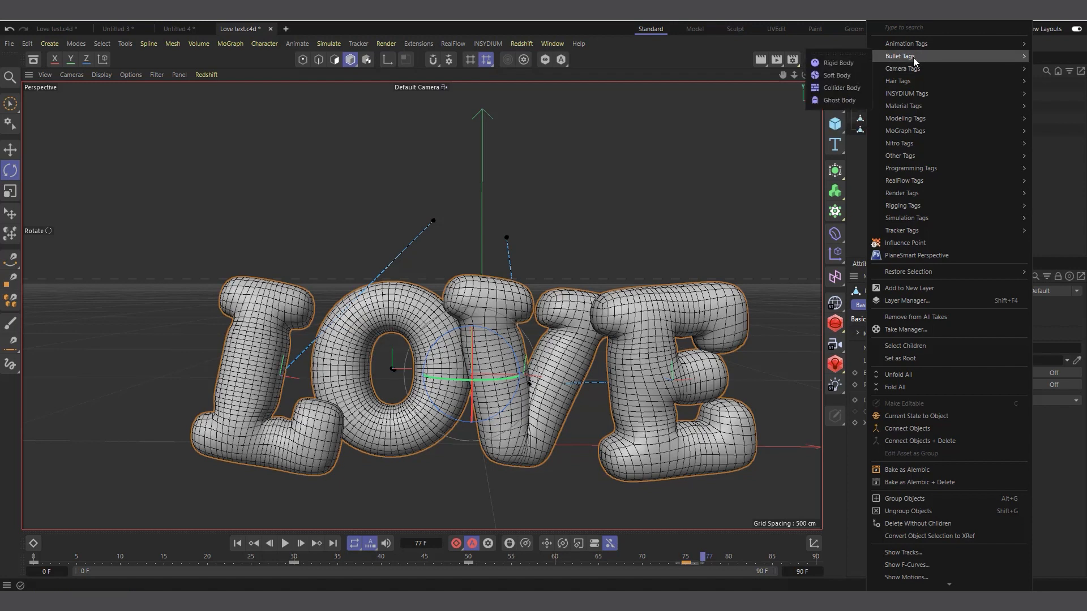
left_click(835, 62)
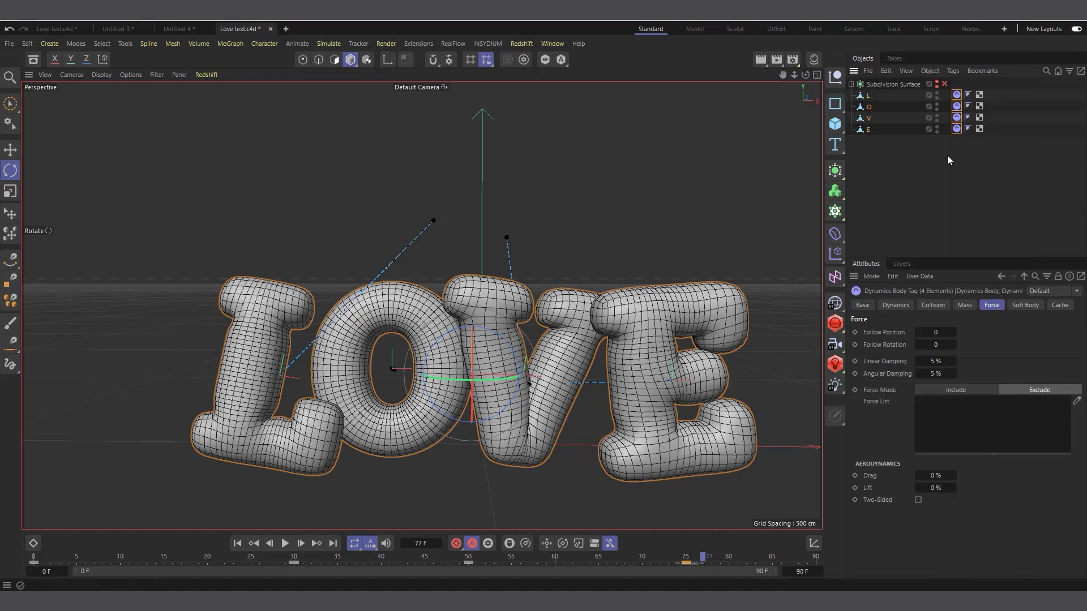
Step: Play the rigid body simulation from the start to see how gravity affects the letters, and return to frame 0
left_click(284, 543)
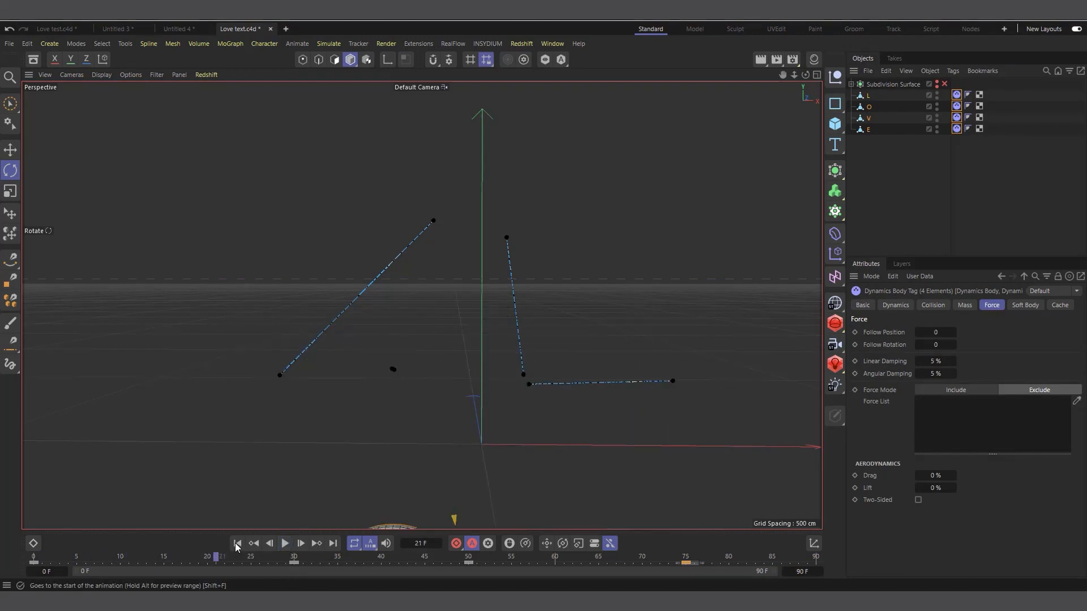
left_click(237, 544)
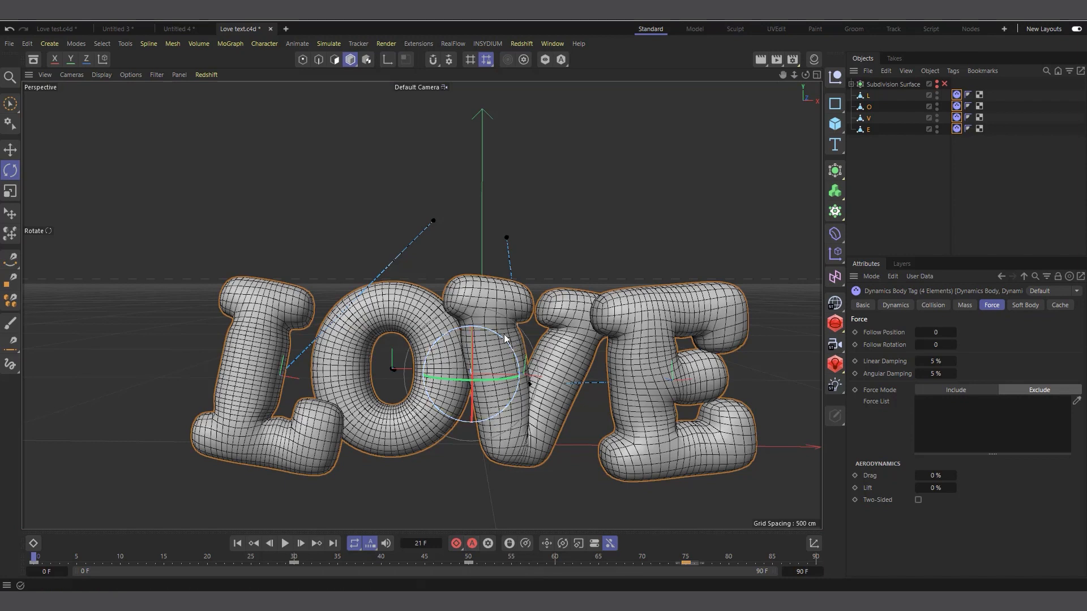
scroll(501, 304, "down", 3)
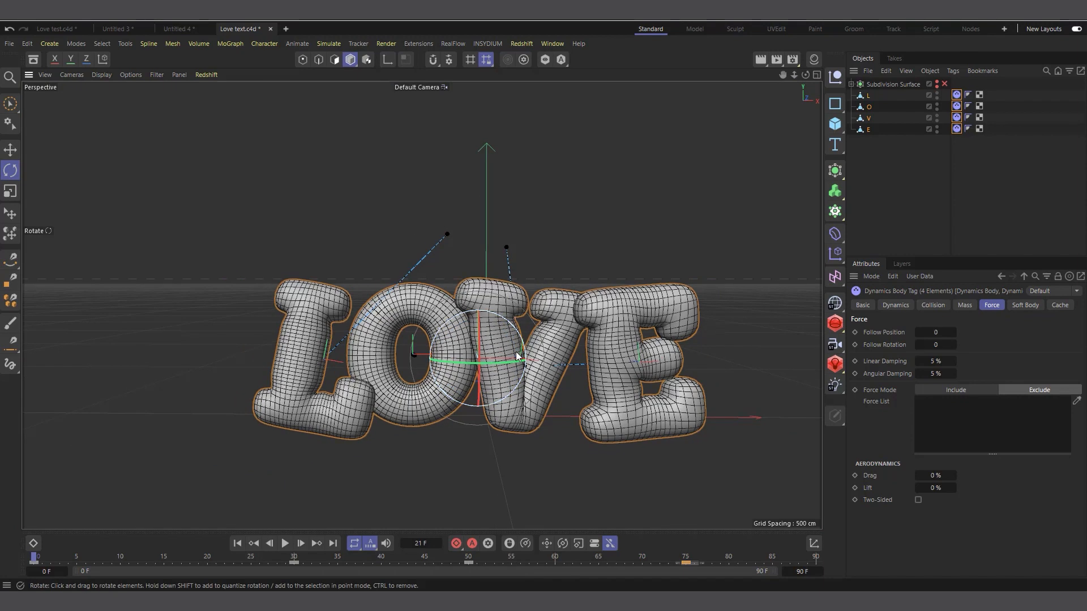
scroll(643, 437, "up", 2)
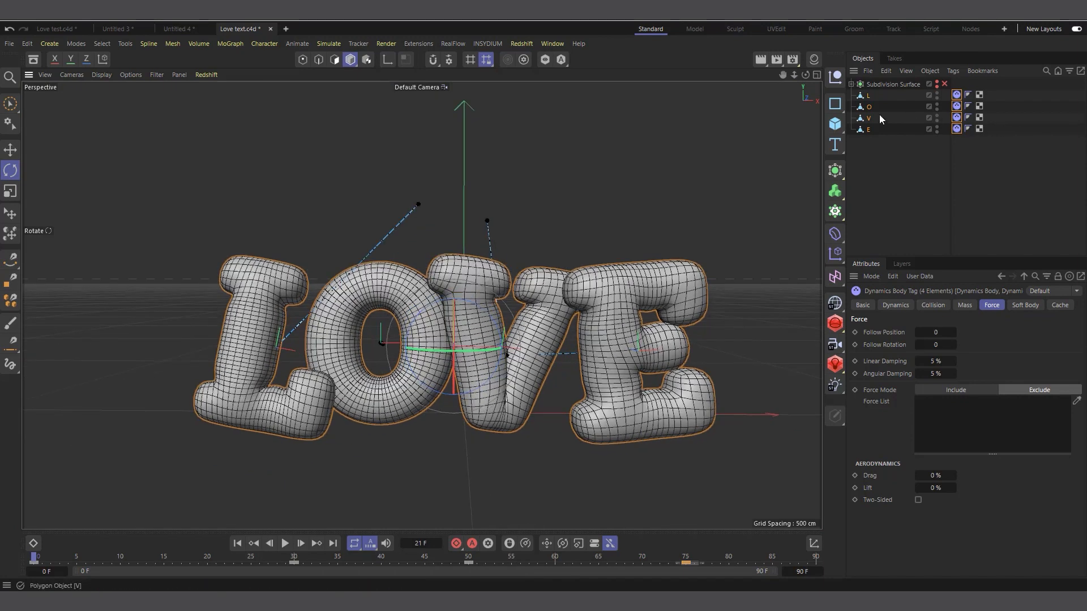
scroll(427, 215, "down", 2)
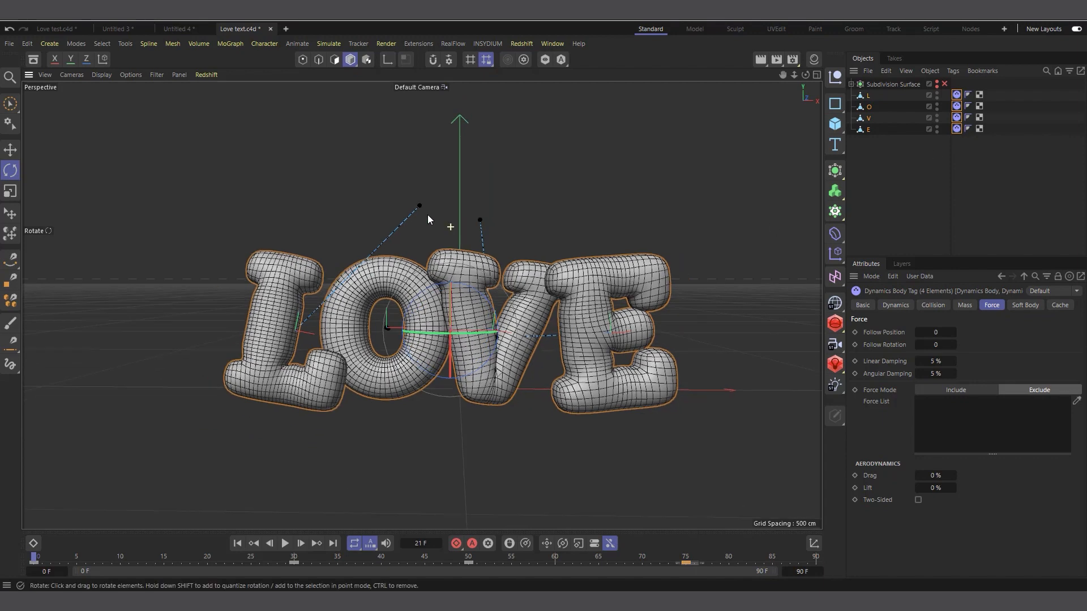
scroll(486, 365, "up", 2)
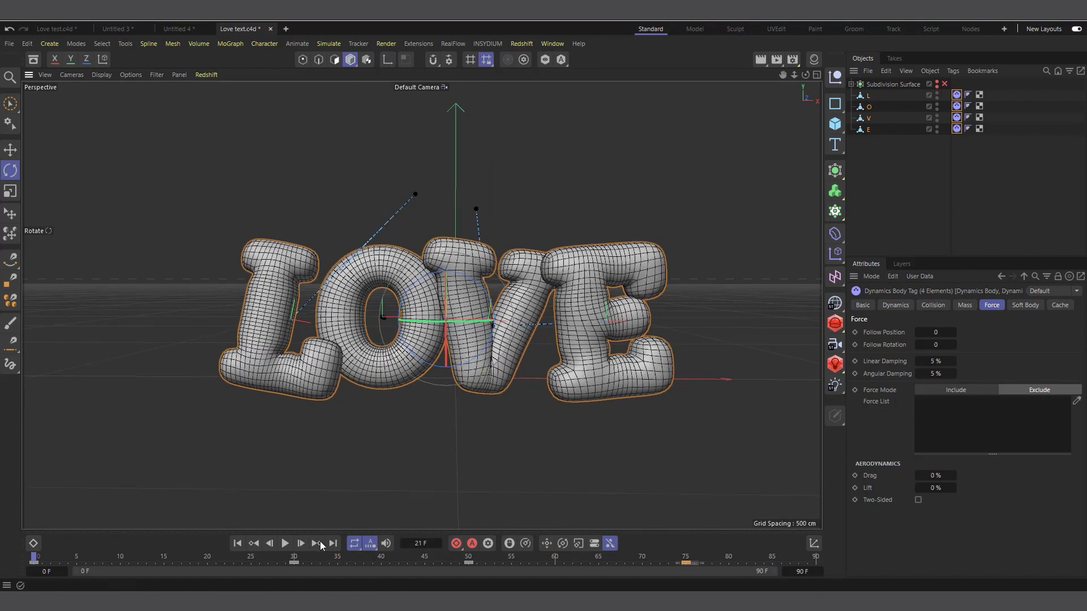
left_click(285, 543)
left_click(284, 544)
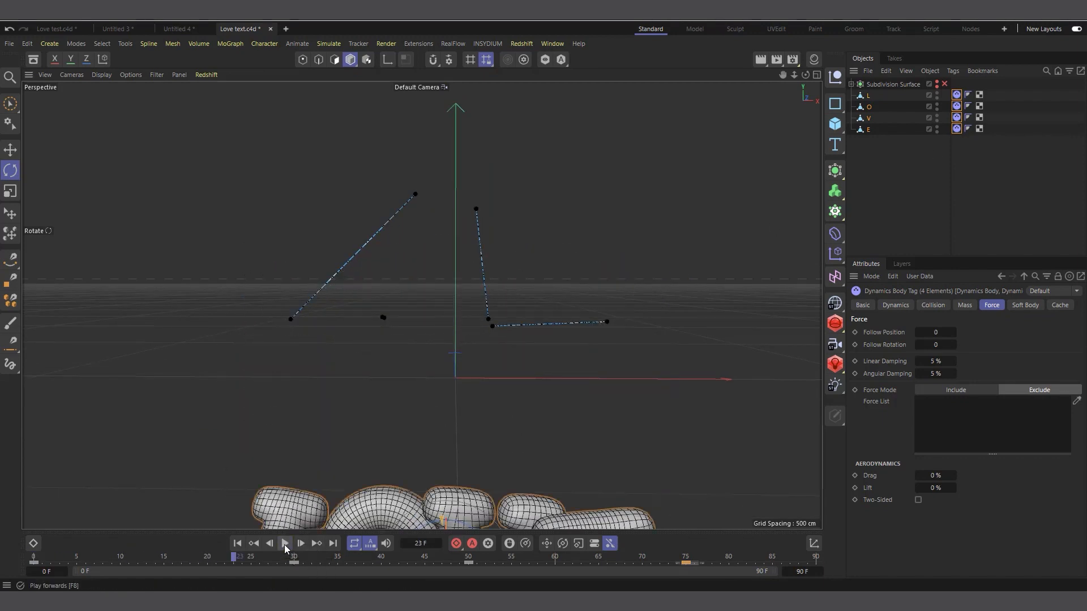
left_click(236, 544)
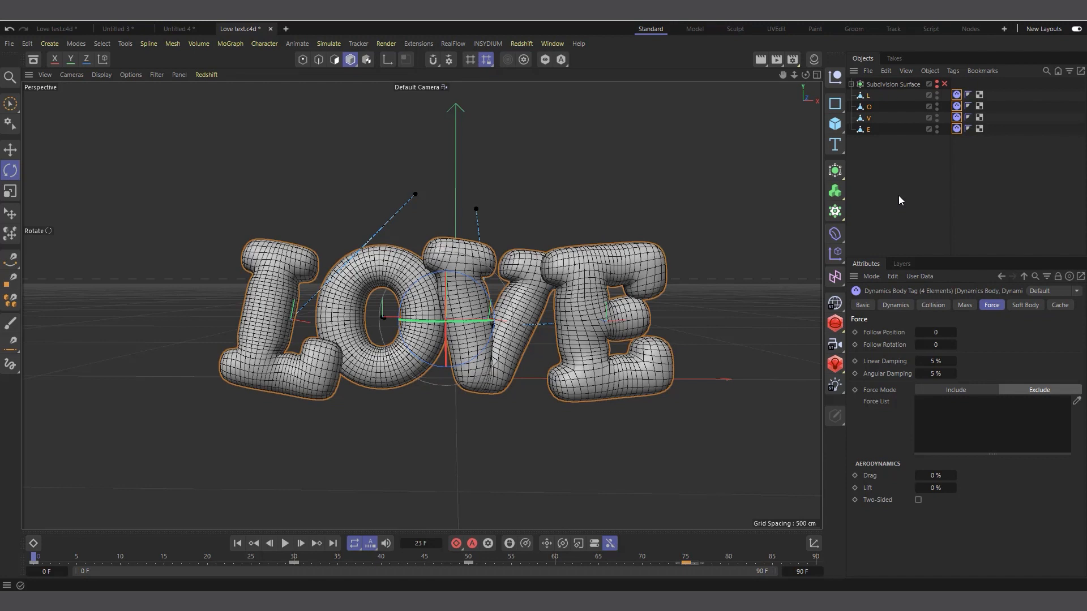
Step: Set the project's Bullet gravity to 0 cm in the project settings
key("ctrl+d")
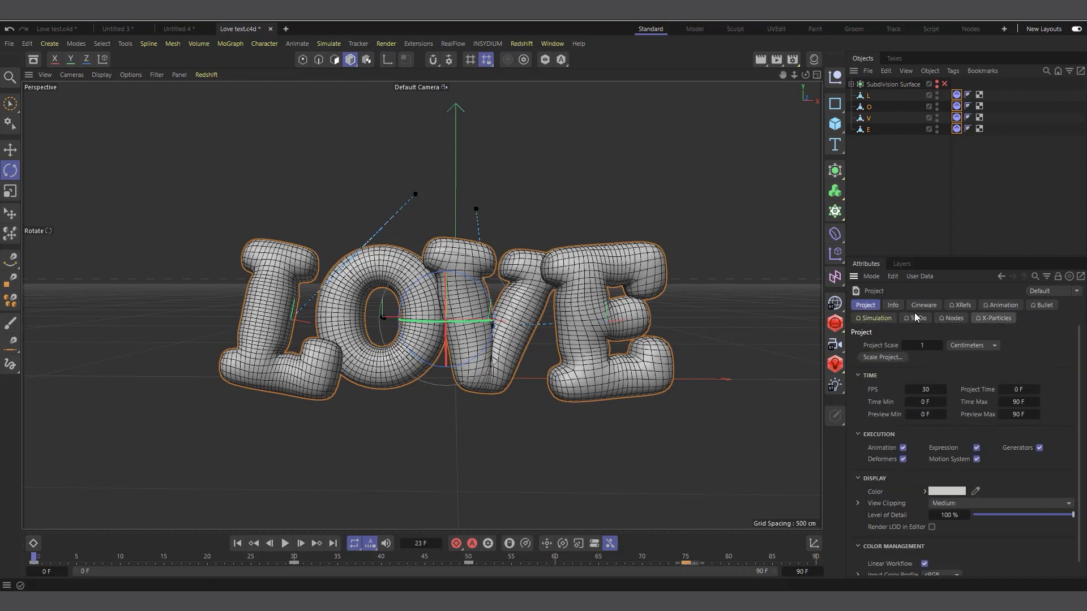
left_click(1041, 306)
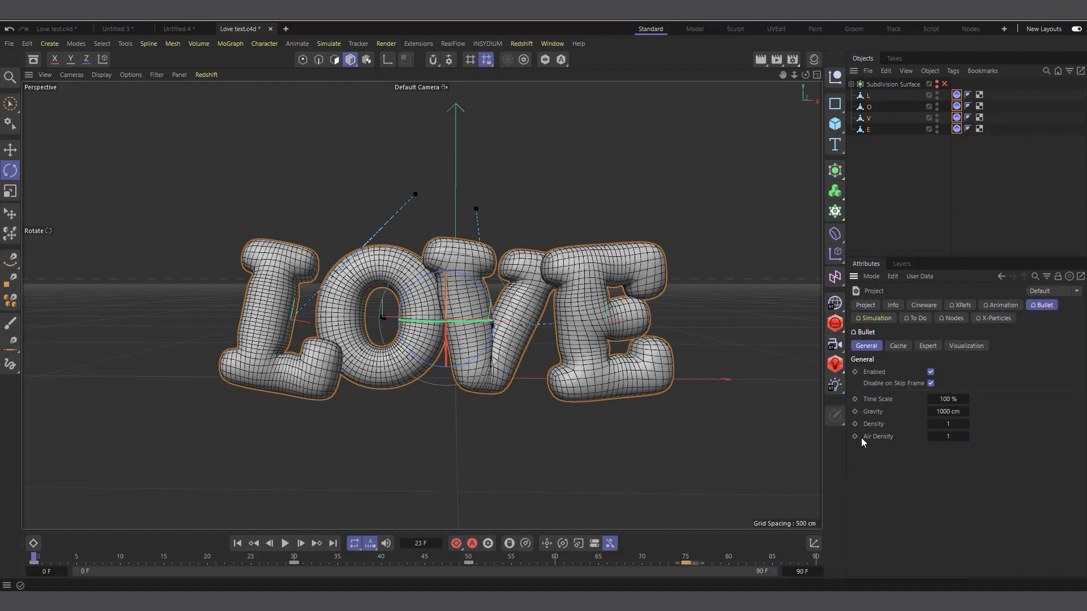
double_click(948, 413)
type("0")
key("Return")
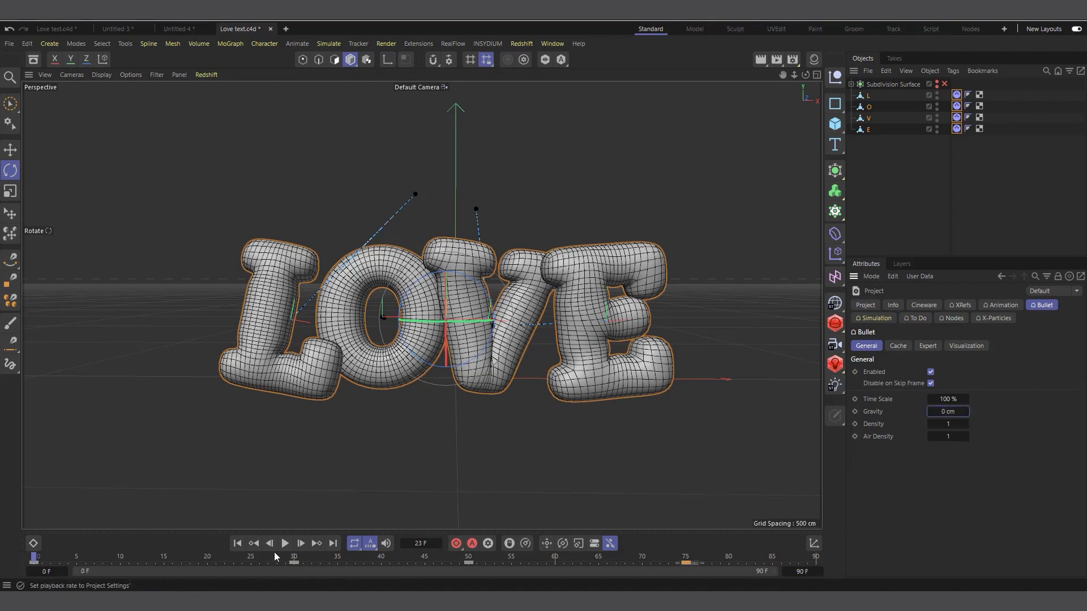
Step: Play the simulation from the start to check how the letters move without gravity, and return to frame 0
left_click(286, 543)
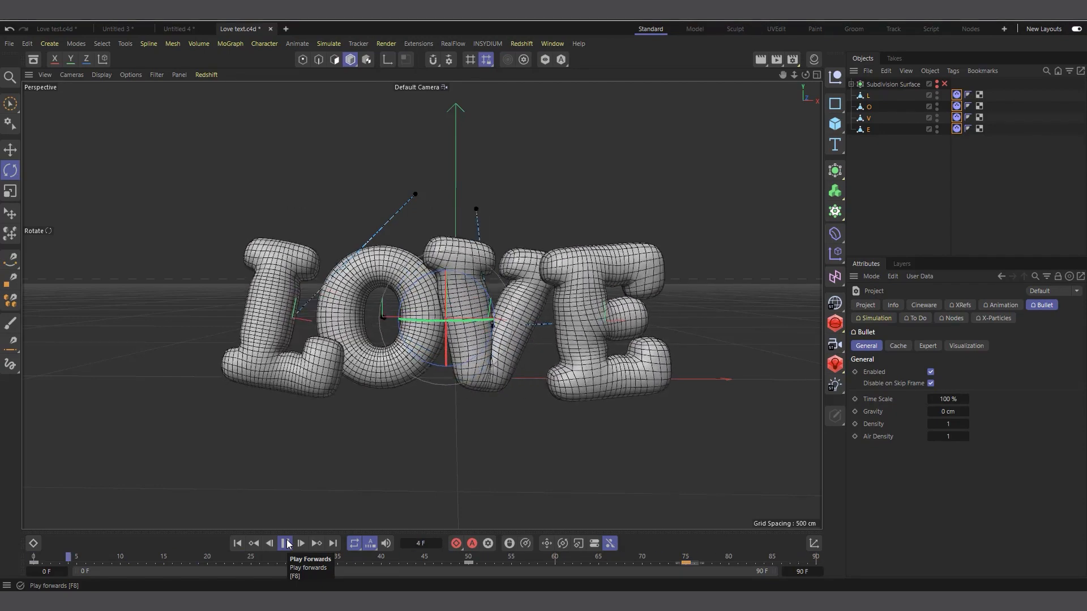
left_click(286, 543)
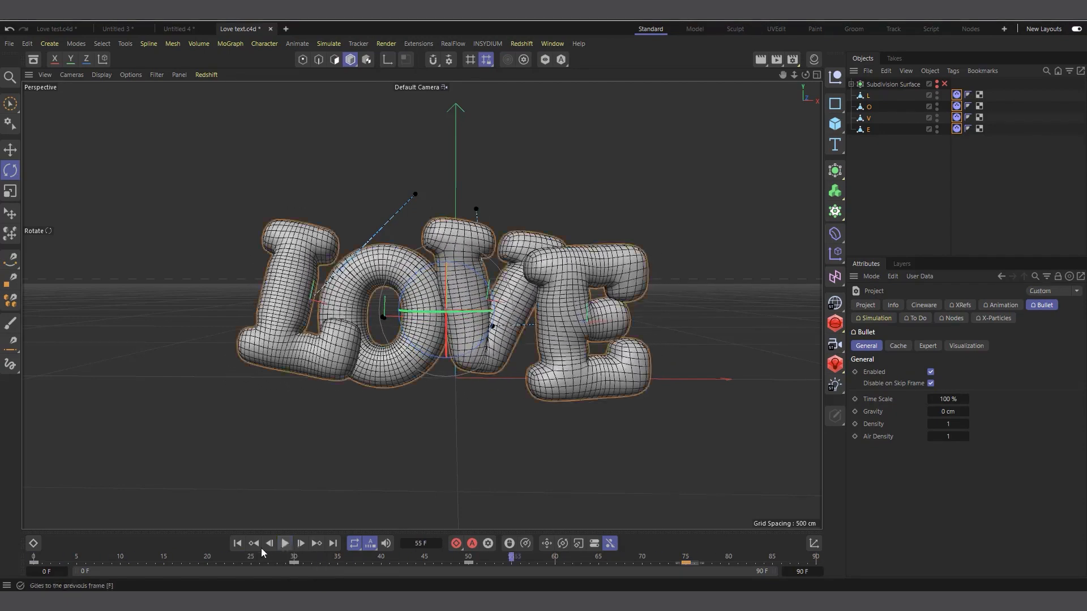
left_click(238, 543)
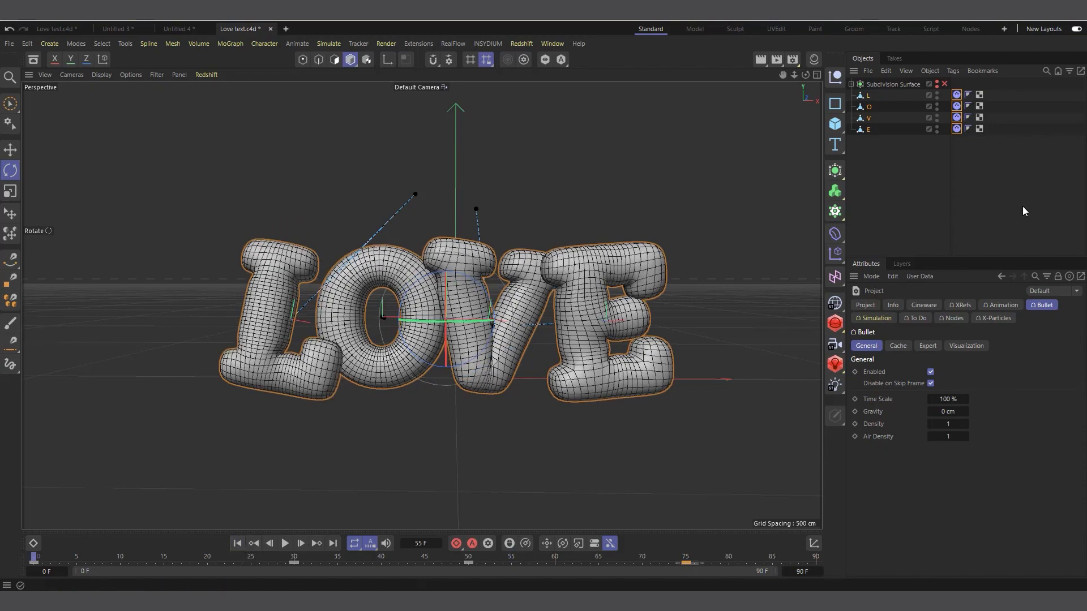
left_click(286, 544)
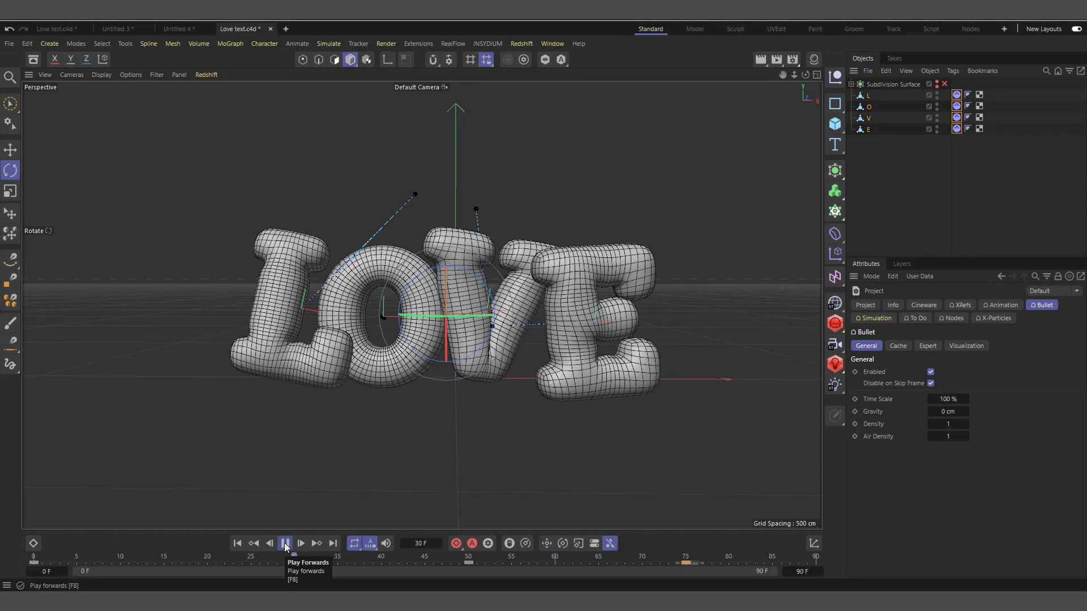
left_click(285, 543)
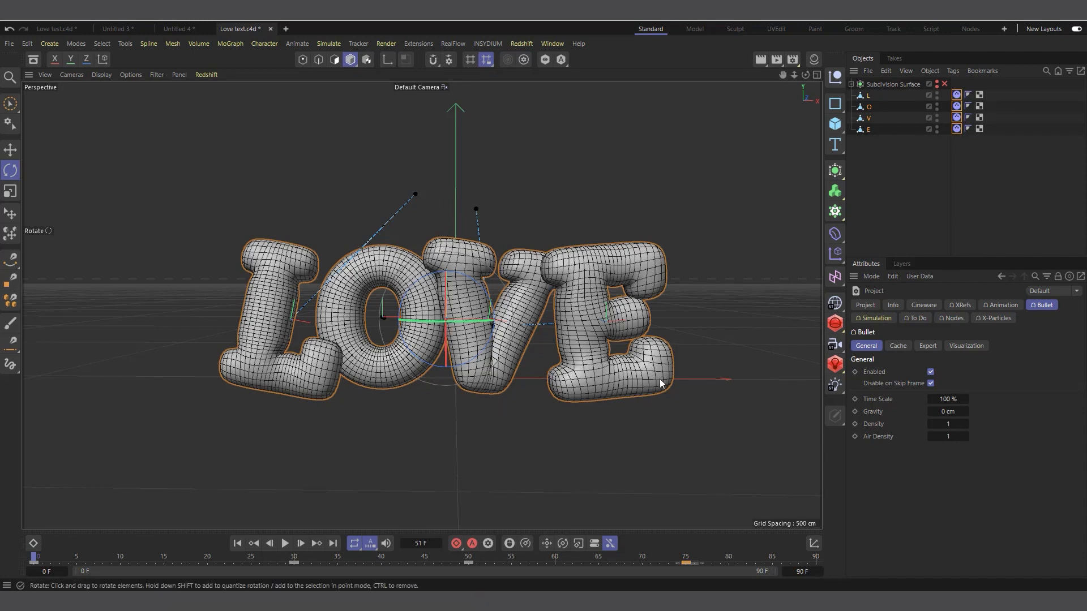
Step: Select the Dynamics Body tags of all four letters and set Follow Position to 5 and Follow Rotation to 10
left_click_drag(966, 141, 951, 89)
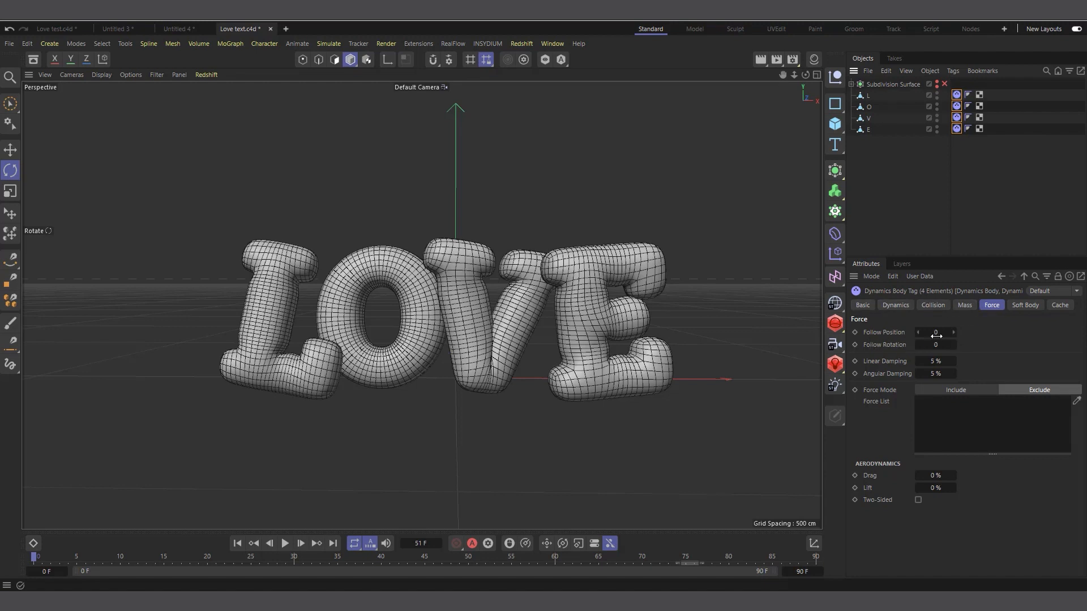
left_click(936, 333)
left_click(937, 345)
type("10")
key("Return")
Step: Play the simulation to check how the letters follow their keyframed motion, and return to frame 0
left_click(285, 543)
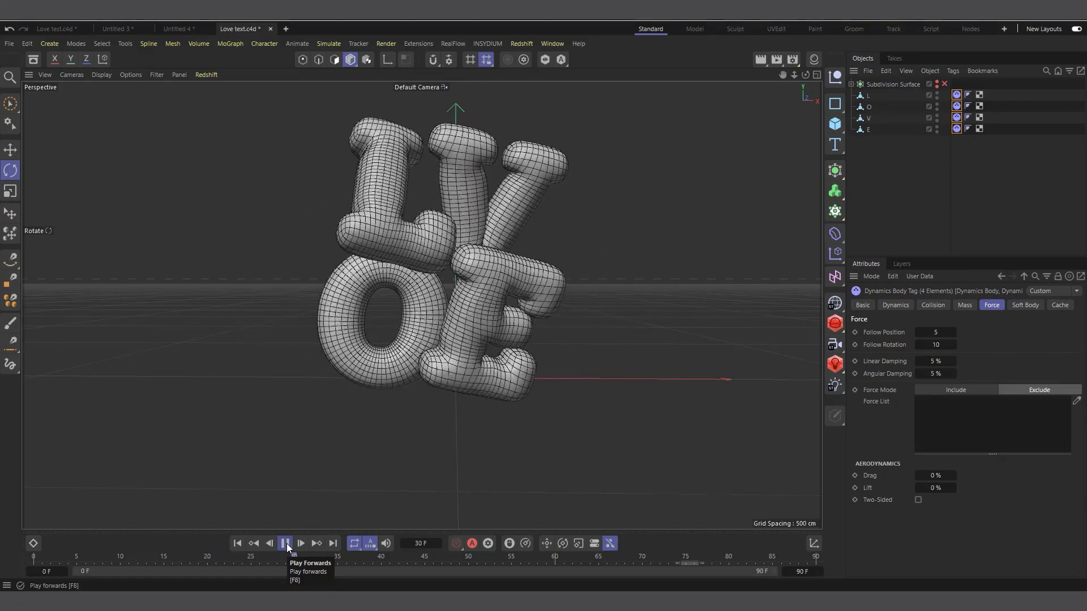
left_click(285, 543)
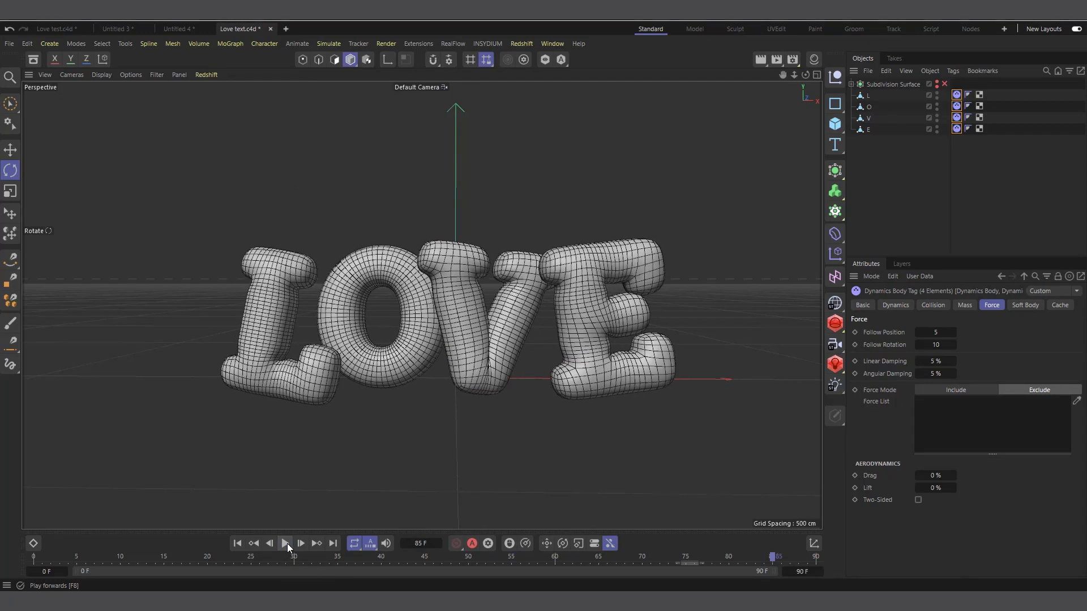
left_click(237, 544)
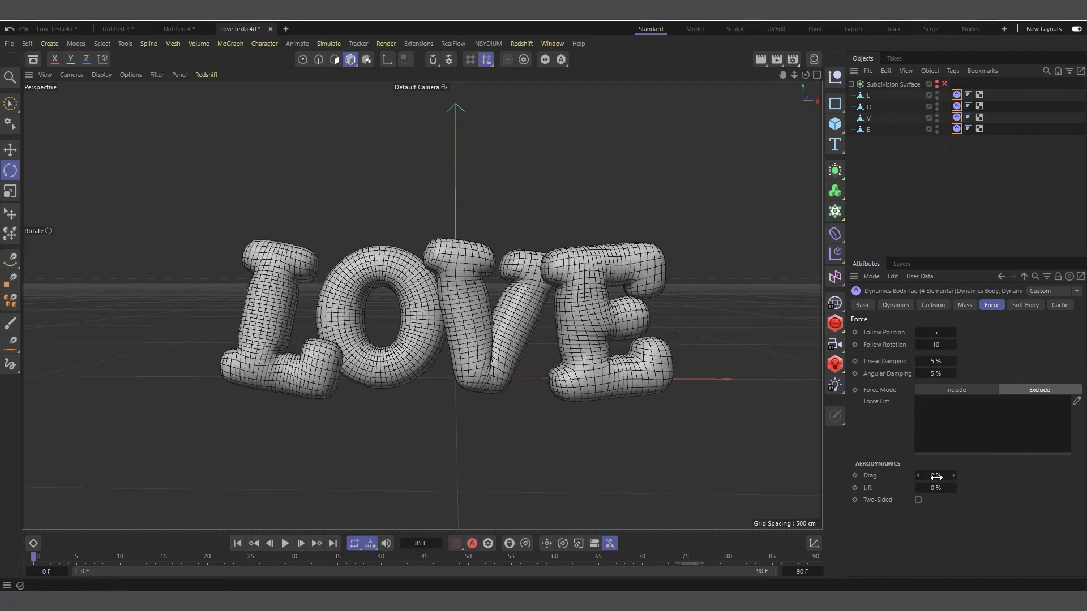
Step: Set the aerodynamic Drag of the letters' Dynamics Body tags to 50% and extend the timeline to 115 frames
left_click(936, 476)
type("50")
left_click_drag(805, 572, 807, 574)
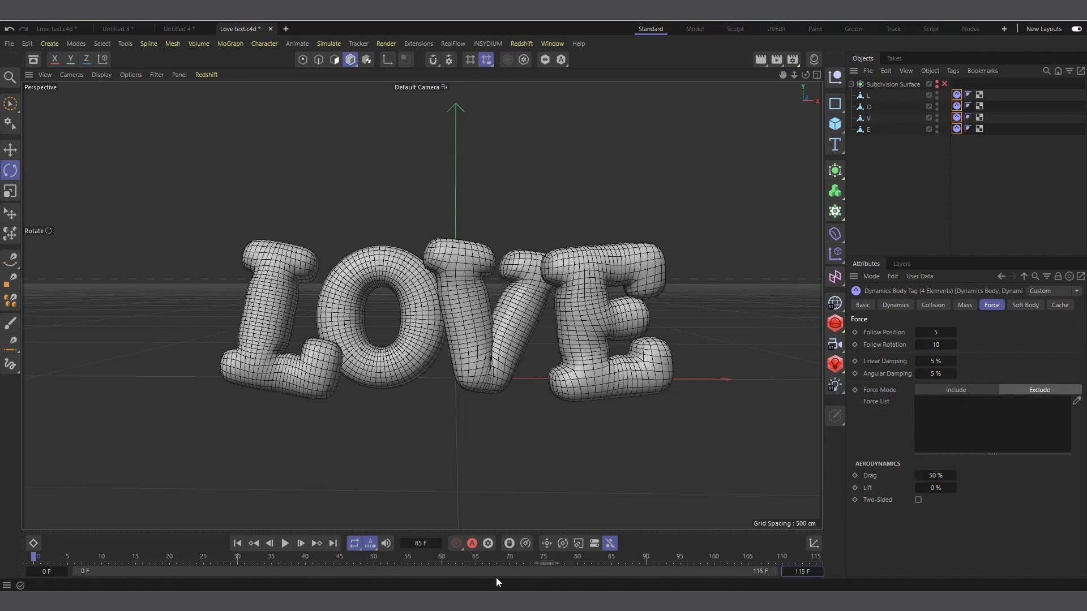
Step: Play the simulation from the start to check the effect of the 50% drag, and return to frame 0
left_click(285, 544)
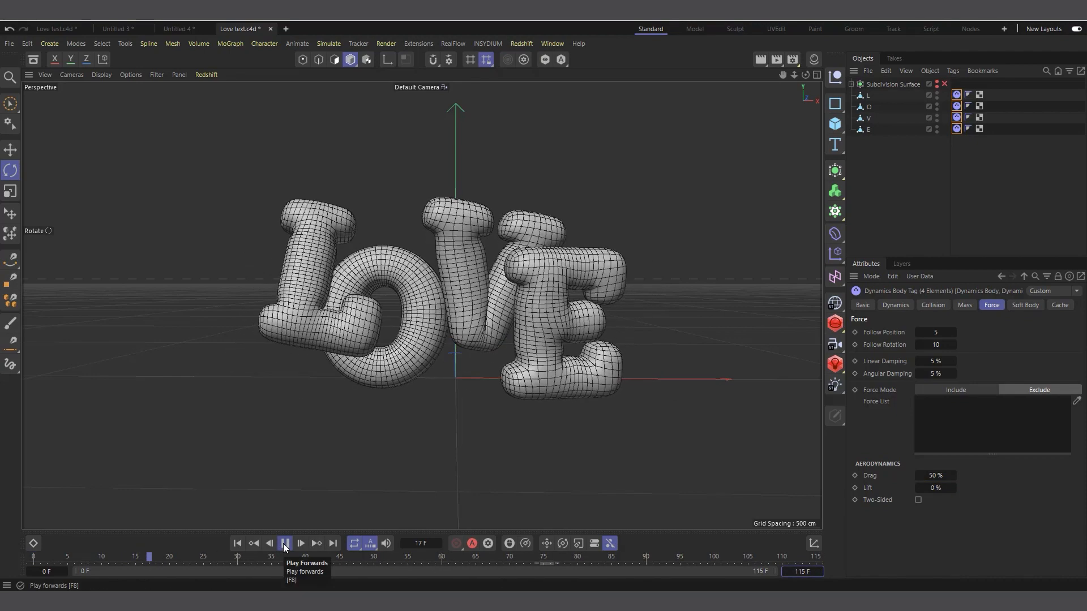
left_click(278, 545)
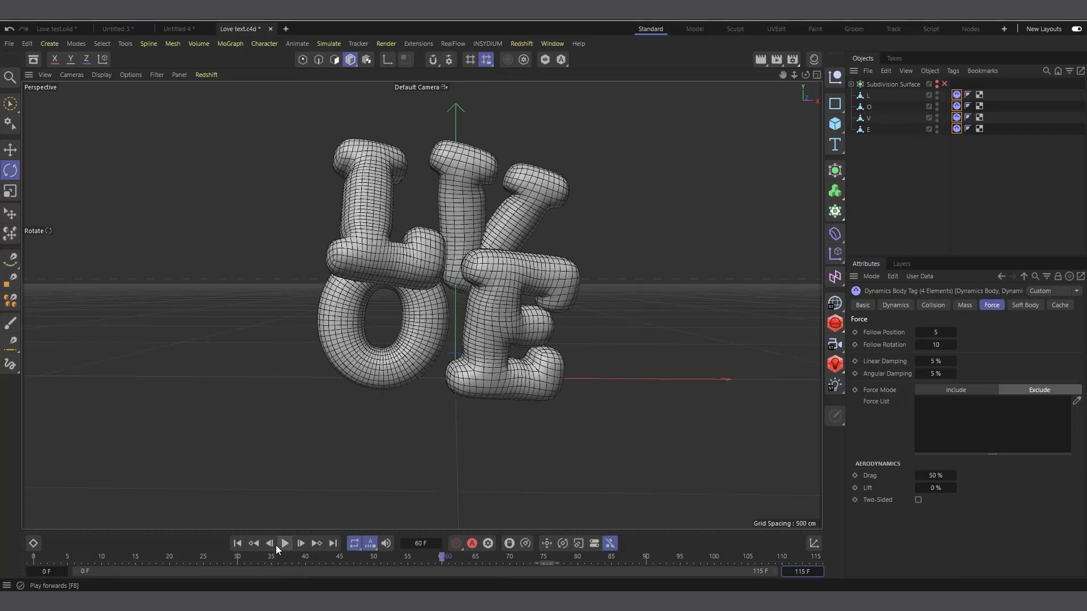
left_click(240, 544)
Step: Raise the Drag of the letters' Dynamics Body tags to 100% and play the animation to check the motion
double_click(935, 477)
type("100")
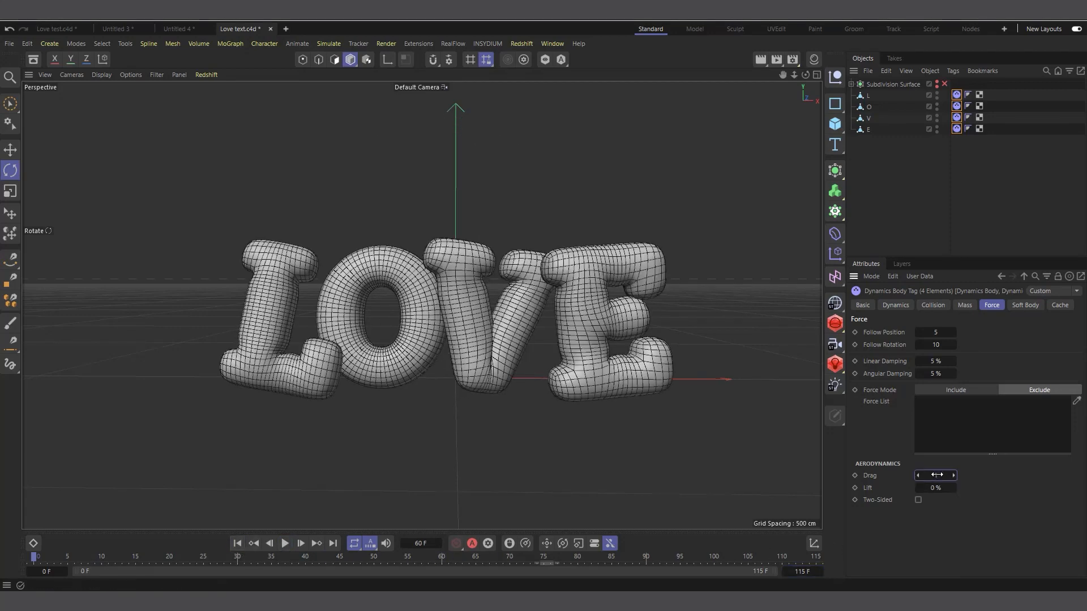
key("Return")
left_click(284, 543)
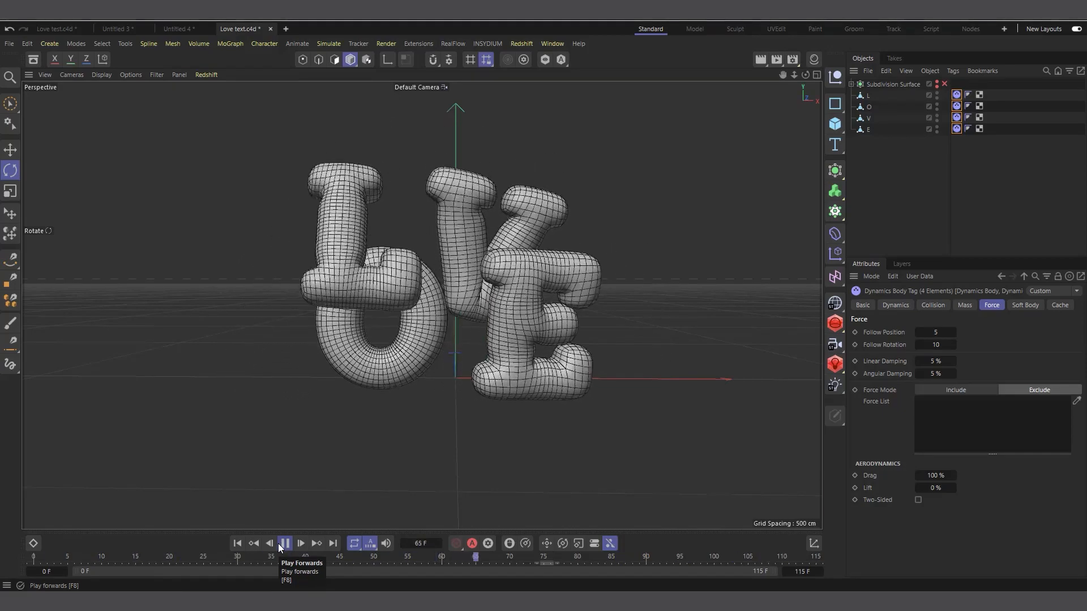
left_click(282, 545)
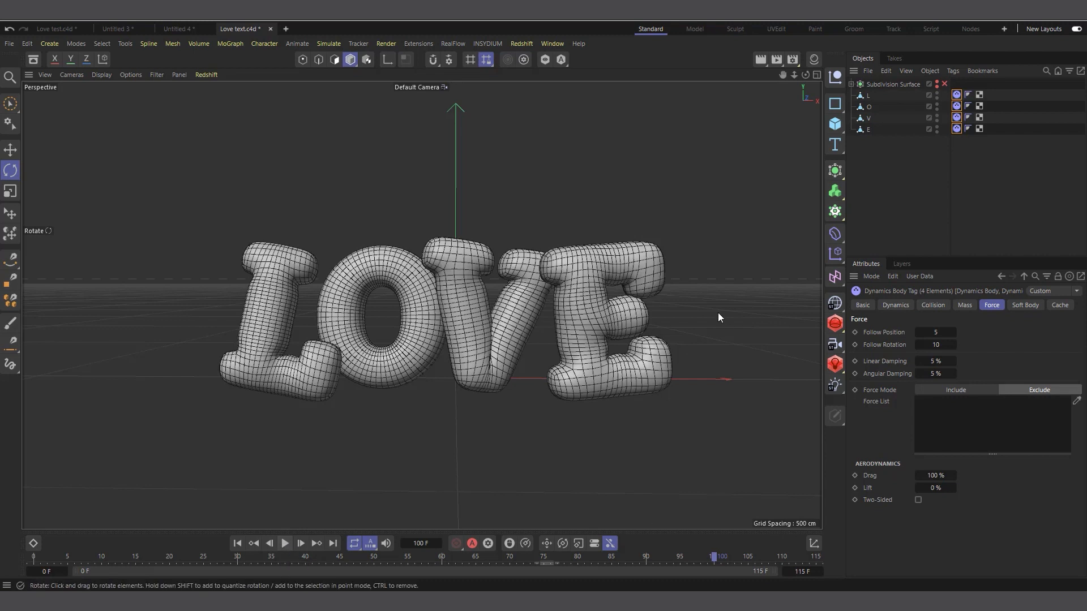
Step: Select the L, O, V and E objects and copy them
left_click(867, 97)
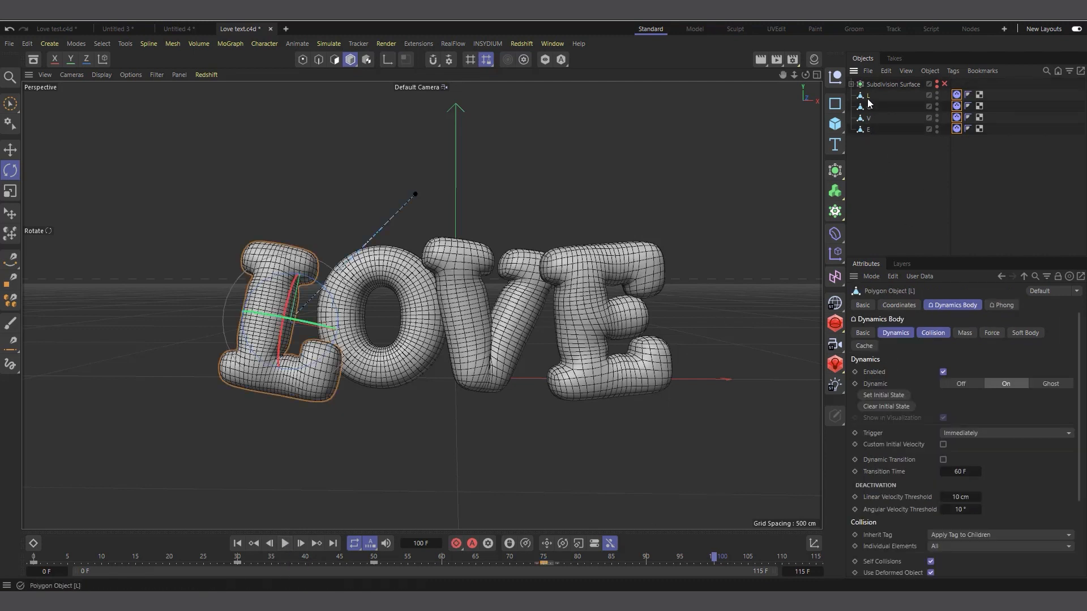
left_click(866, 107)
left_click(872, 118)
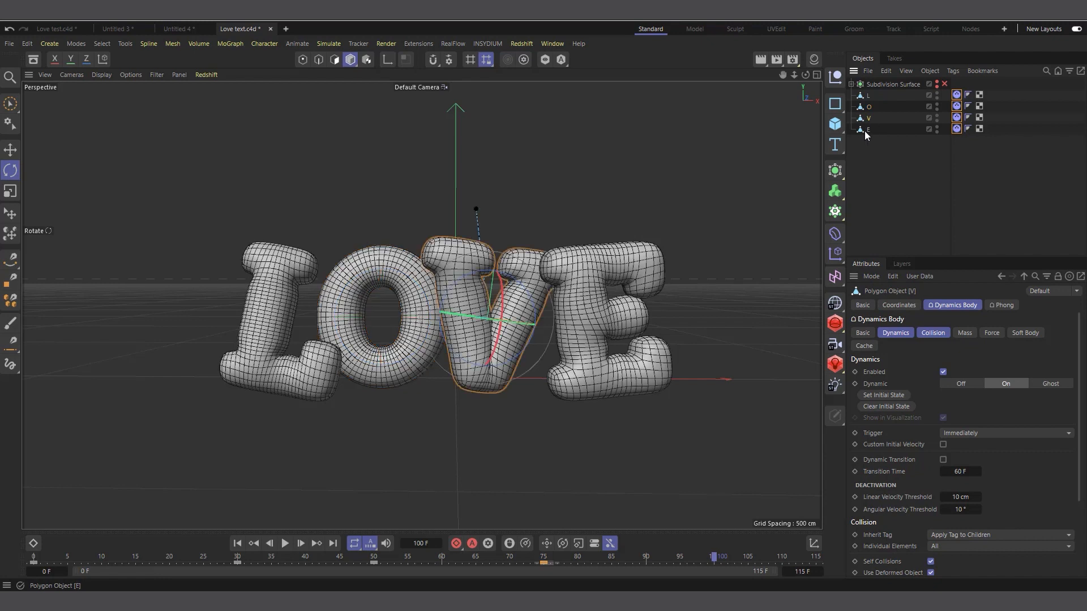
left_click(866, 129)
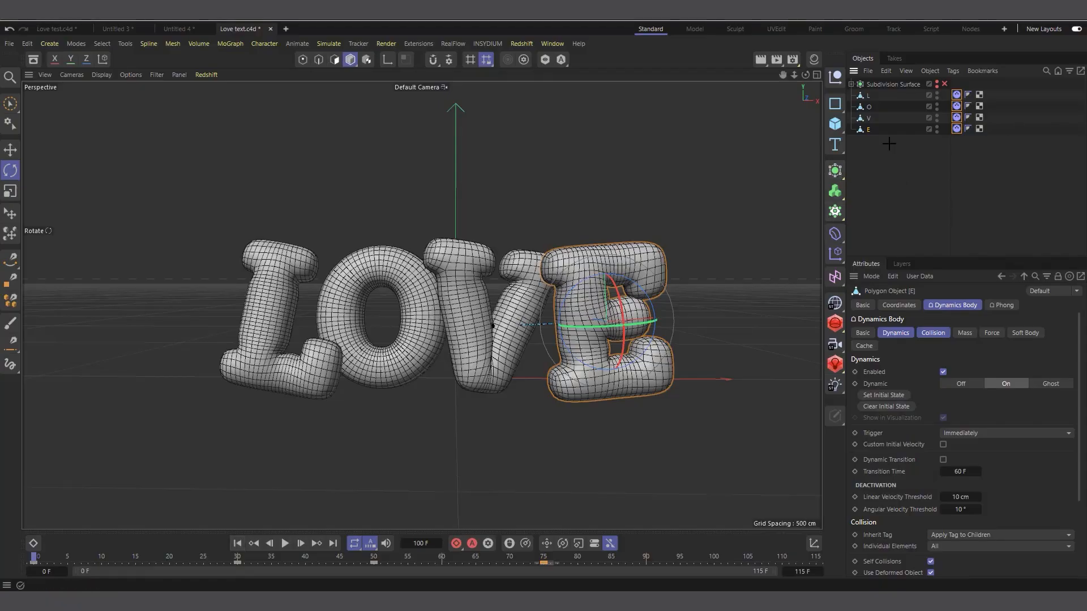
left_click_drag(903, 181, 852, 92)
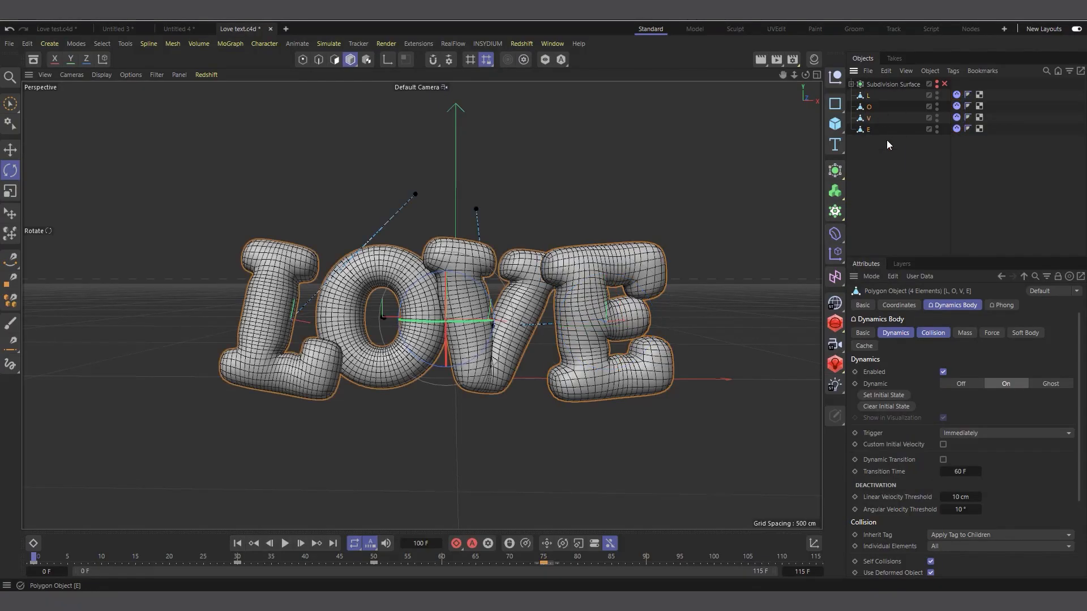
left_click(887, 72)
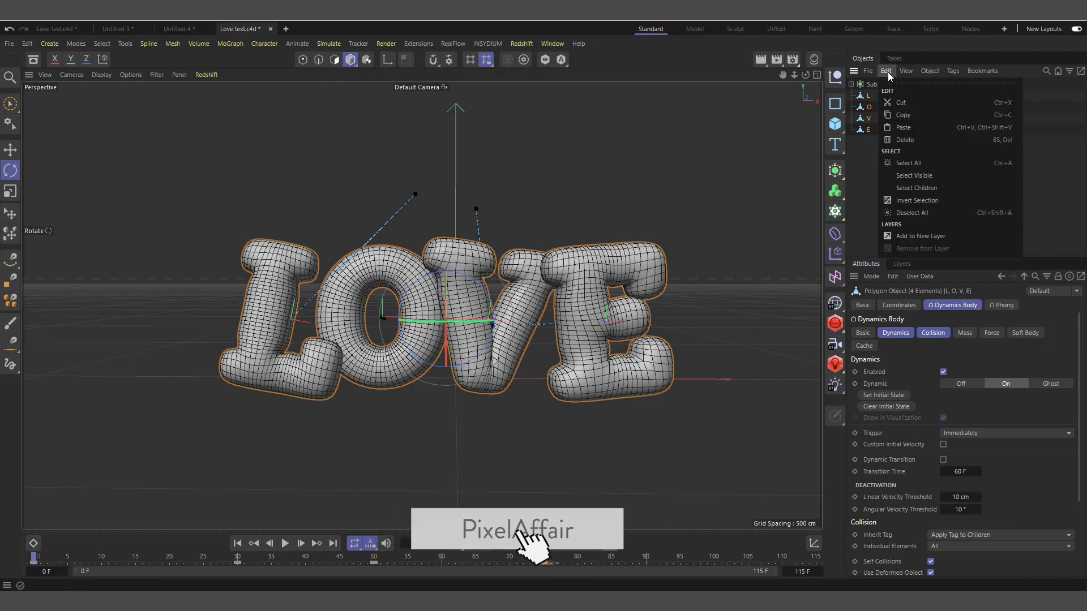
left_click(905, 115)
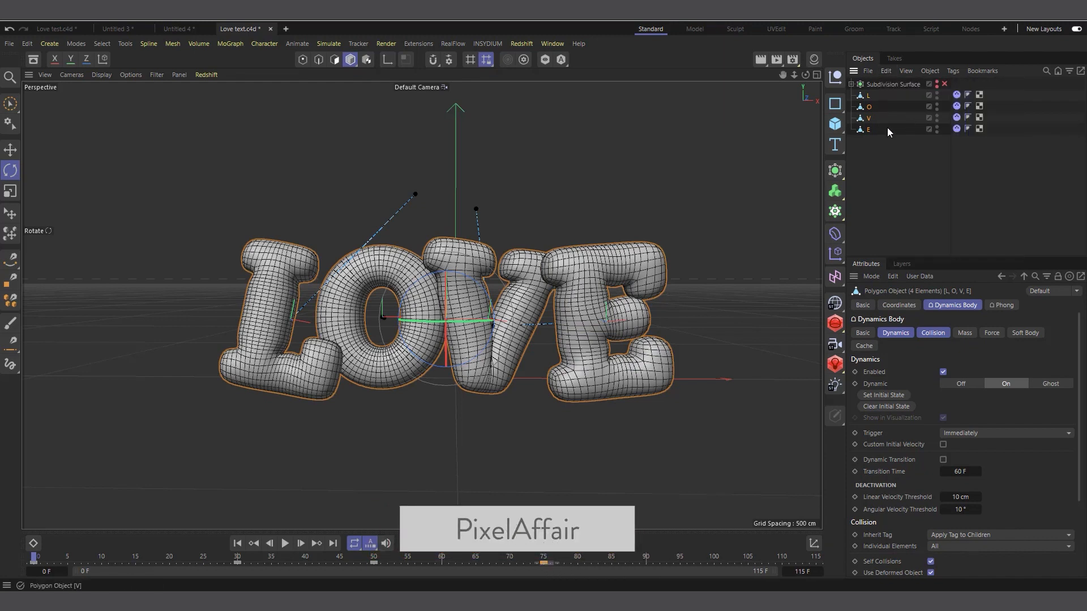
Step: Create a new project and paste the four copied letters into it
left_click(285, 29)
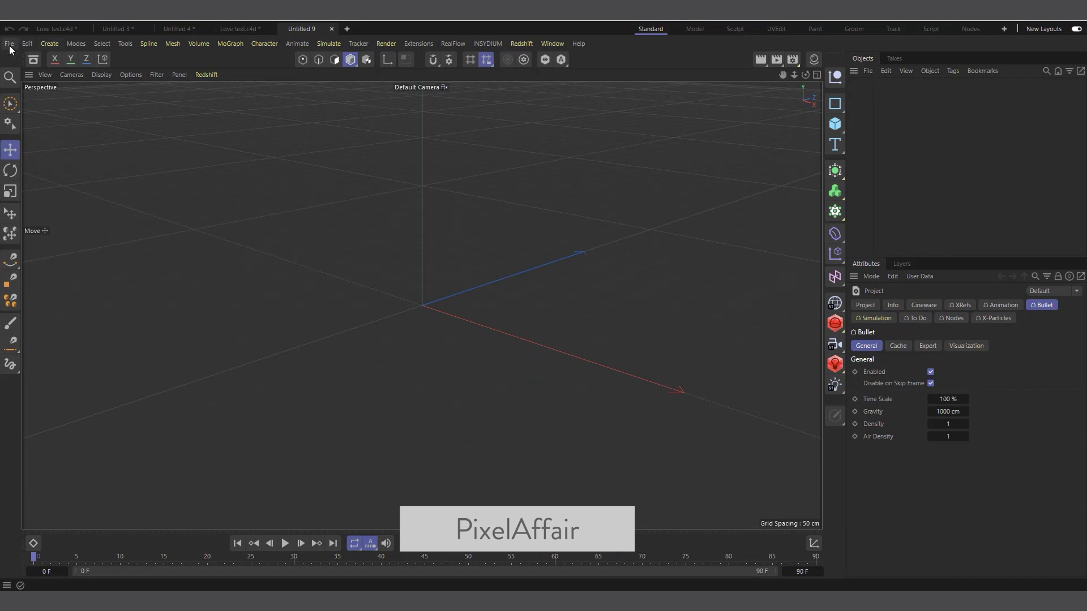
left_click(10, 45)
left_click(904, 131)
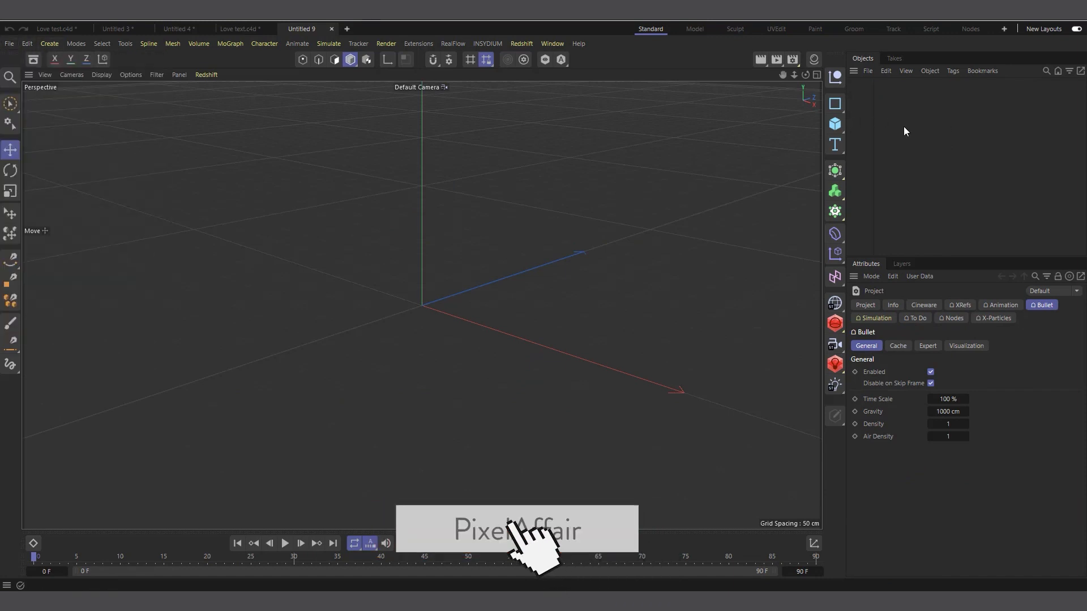
left_click(886, 70)
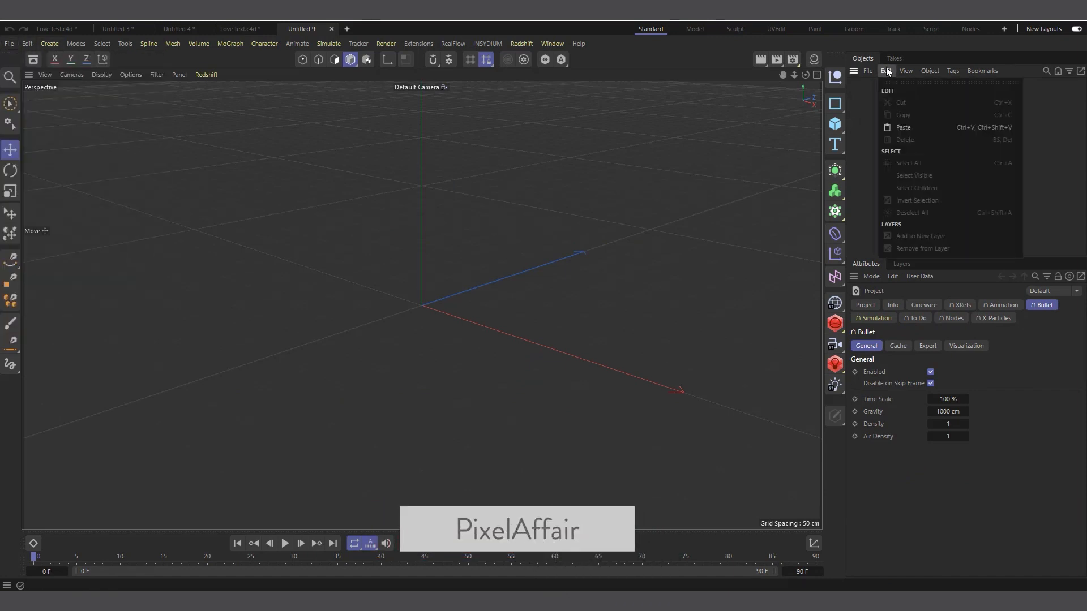
left_click(915, 126)
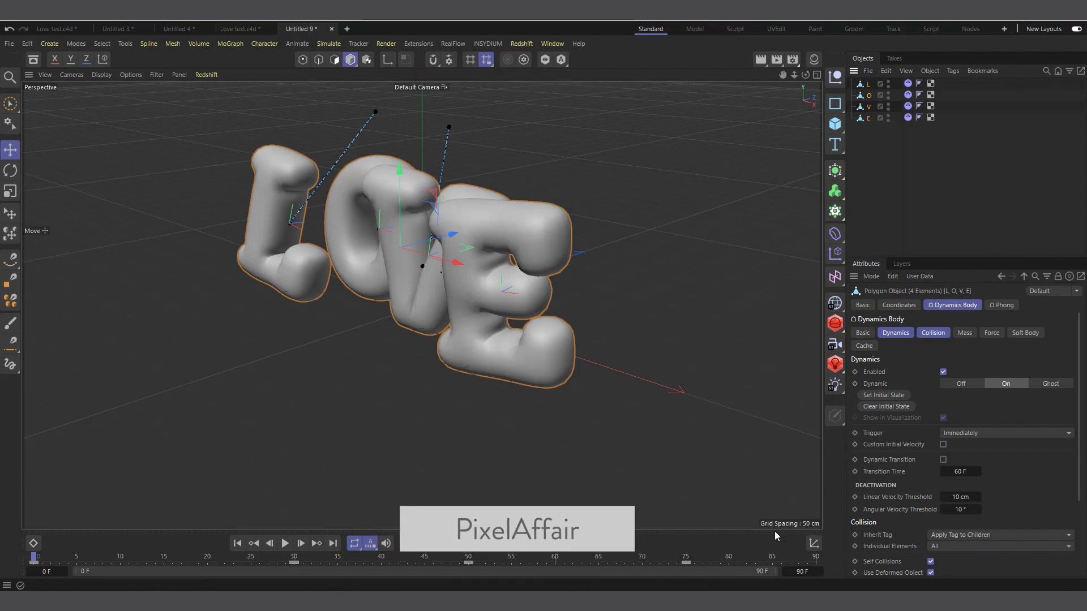
Step: Remove the position, rotation and scale animation tracks from all four pasted letters
left_click(898, 306)
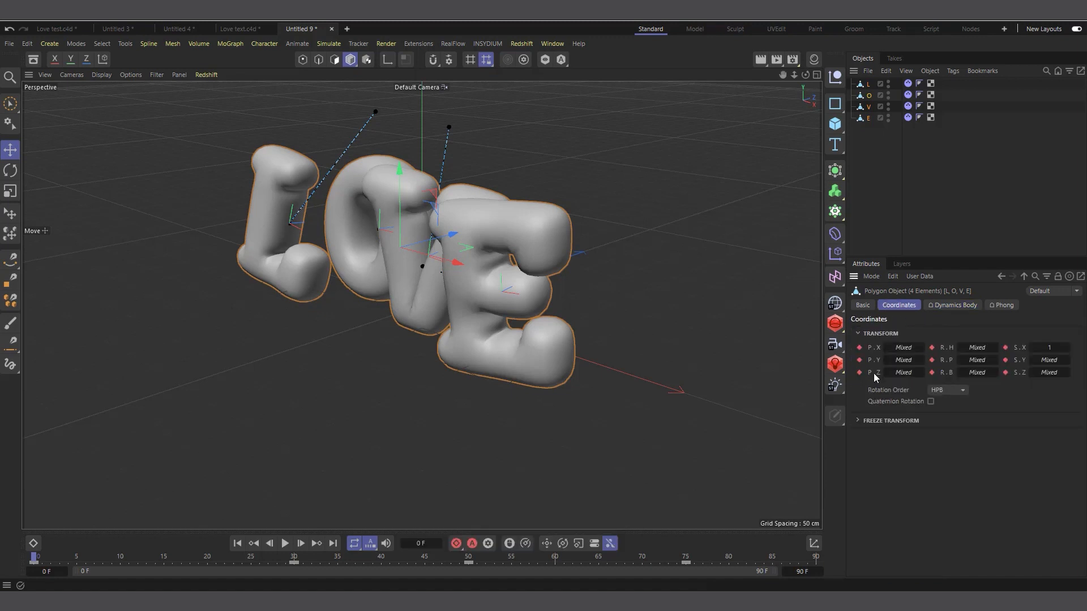
left_click_drag(861, 349, 860, 372, "shift")
left_click(932, 348, "ctrl+shift")
left_click(932, 374, "ctrl+shift")
left_click(932, 360, "ctrl+shift")
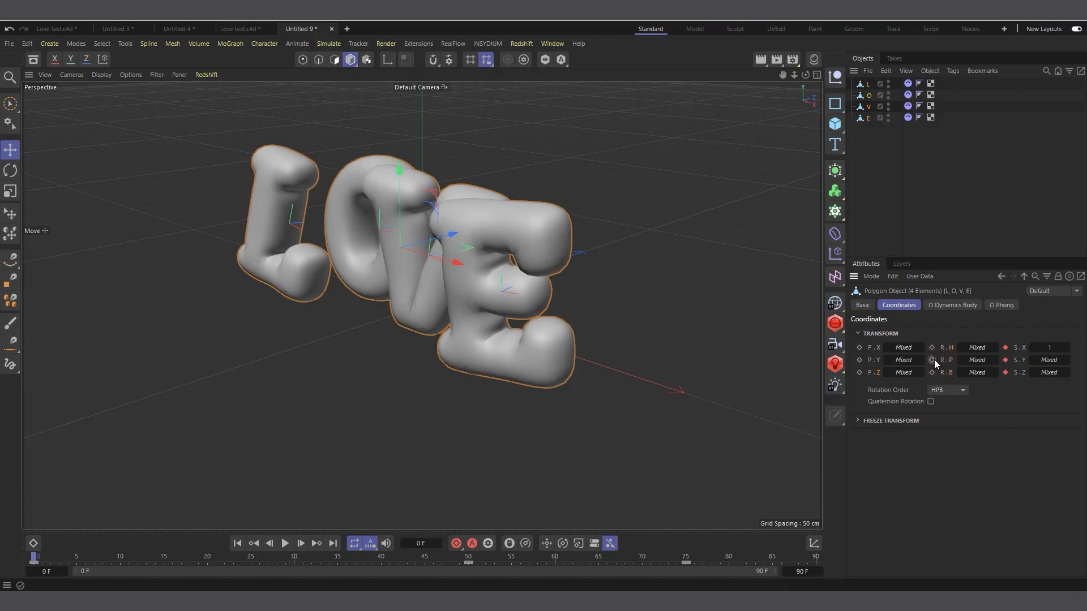
left_click(1005, 348, "ctrl+shift")
left_click(1006, 360, "ctrl+shift")
left_click(1006, 372, "ctrl+shift")
Step: Delete the Dynamics Body tags from the L, O, V and E in the new project
left_click(874, 128)
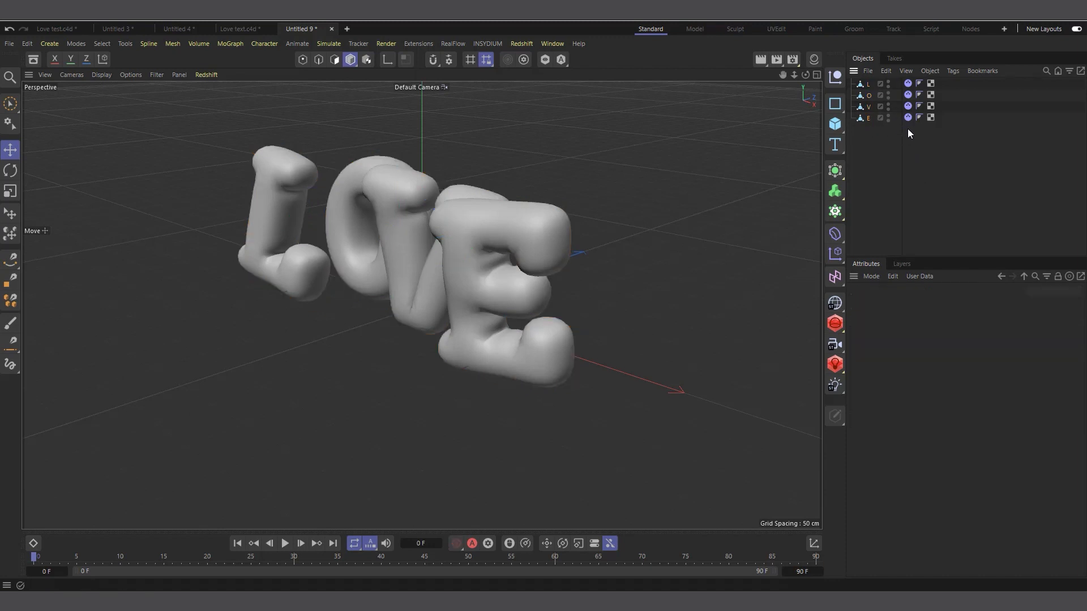
left_click_drag(908, 128, 904, 86)
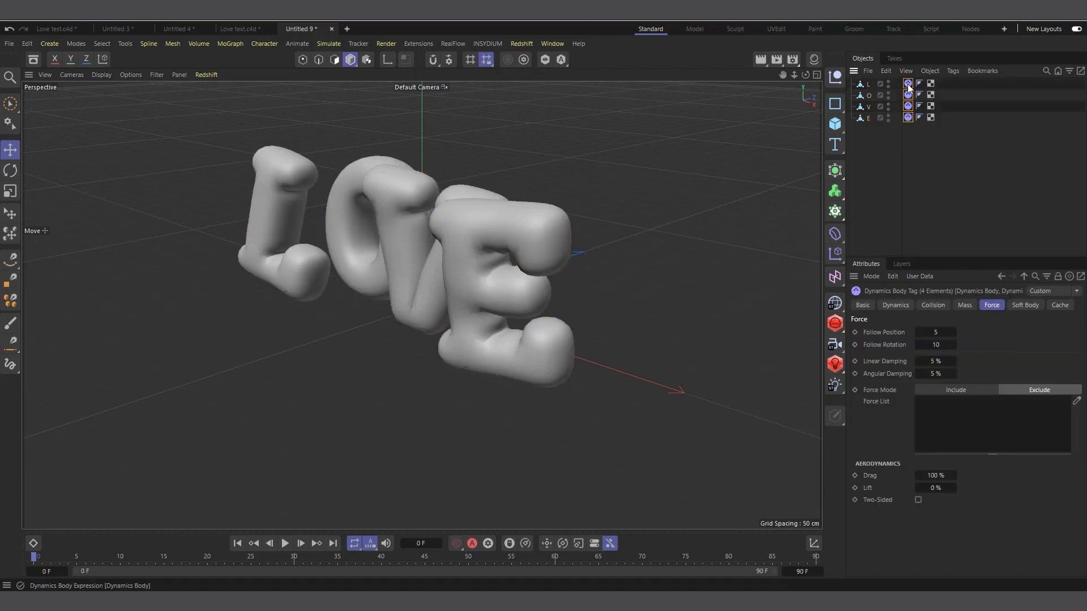
key("Delete")
left_click_drag(588, 332, 567, 381, "alt")
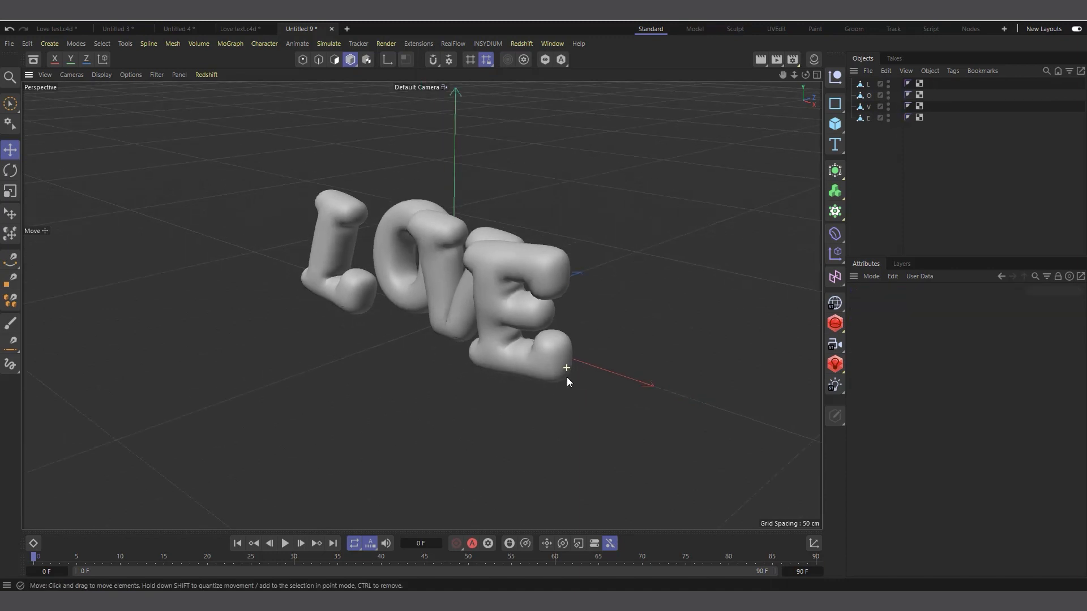
left_click_drag(806, 75, 852, 47)
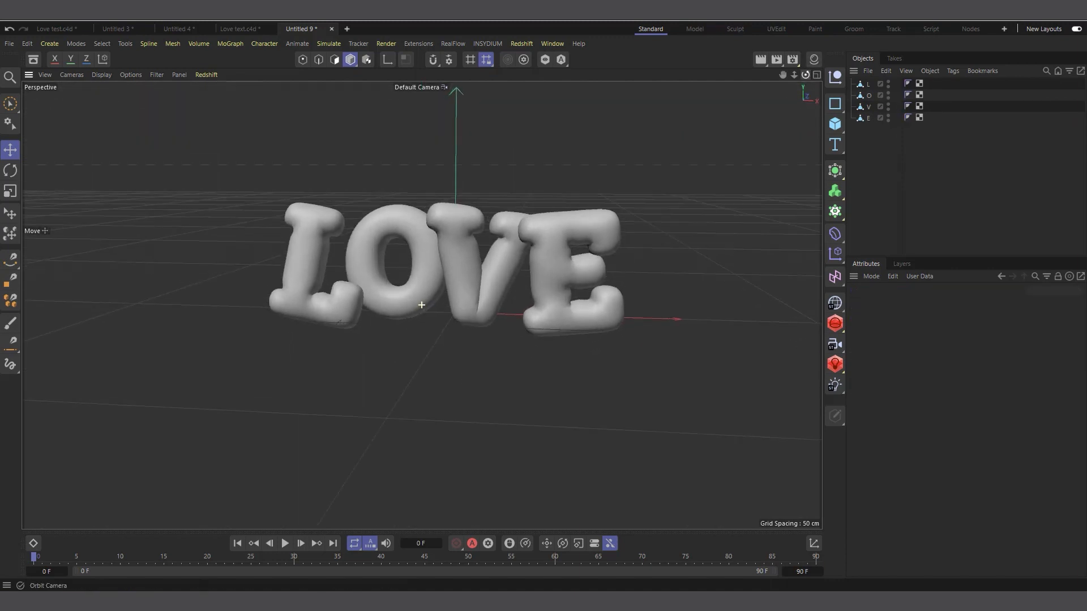
scroll(514, 182, "down", 2)
middle_click_drag(514, 181, 412, 243, "alt")
scroll(436, 222, "up", 4)
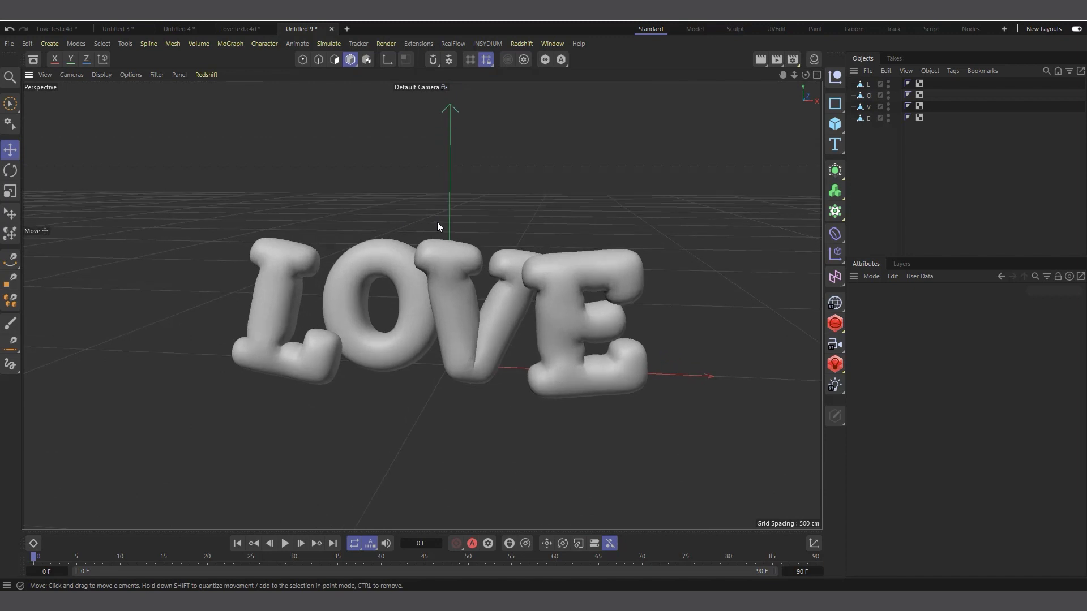
Step: Add a MoGraph Fracture object and nest the L, O, V and E letters inside it
scroll(459, 390, "down", 2)
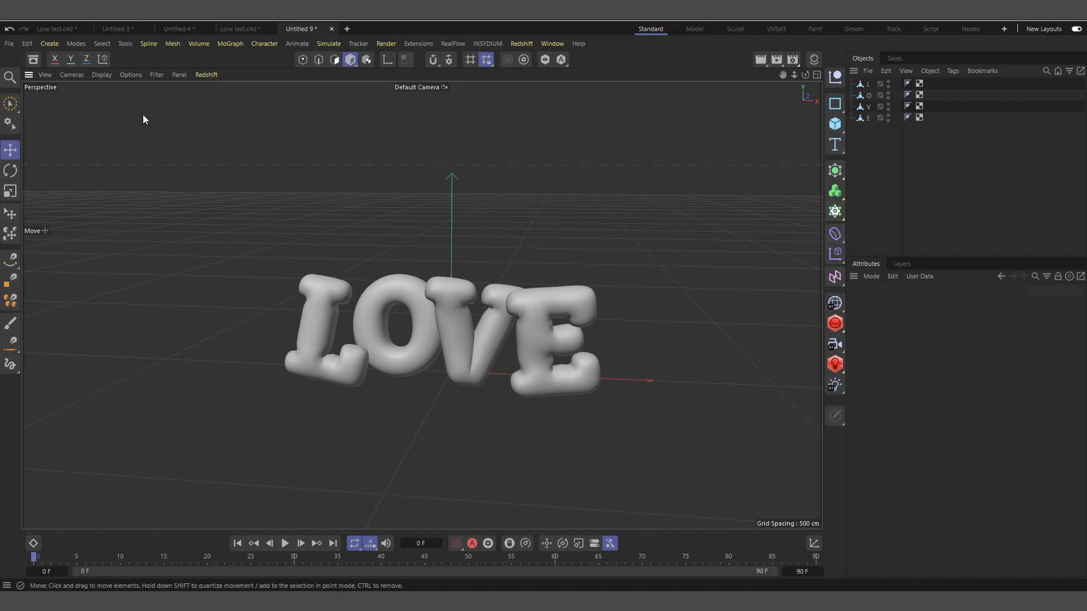
left_click(227, 43)
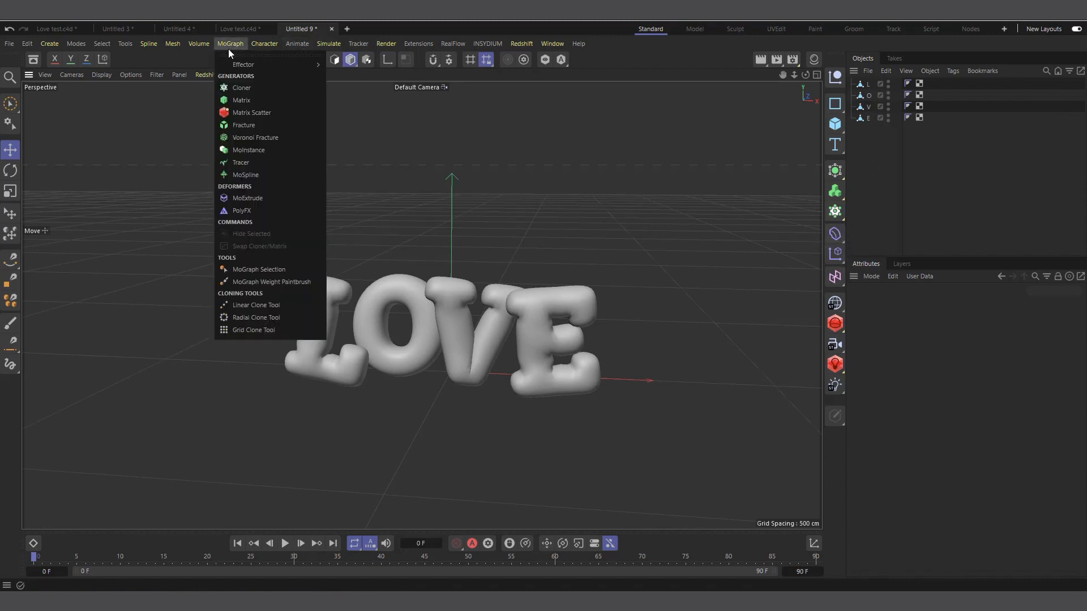
left_click(253, 126)
left_click_drag(886, 160, 875, 86)
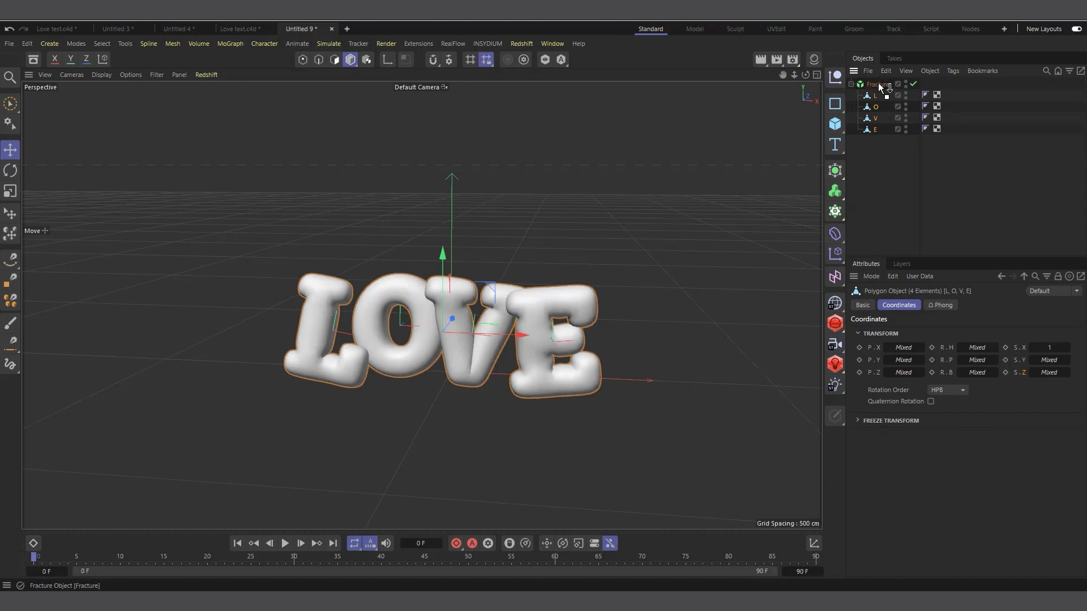
left_click(876, 87)
left_click(851, 85)
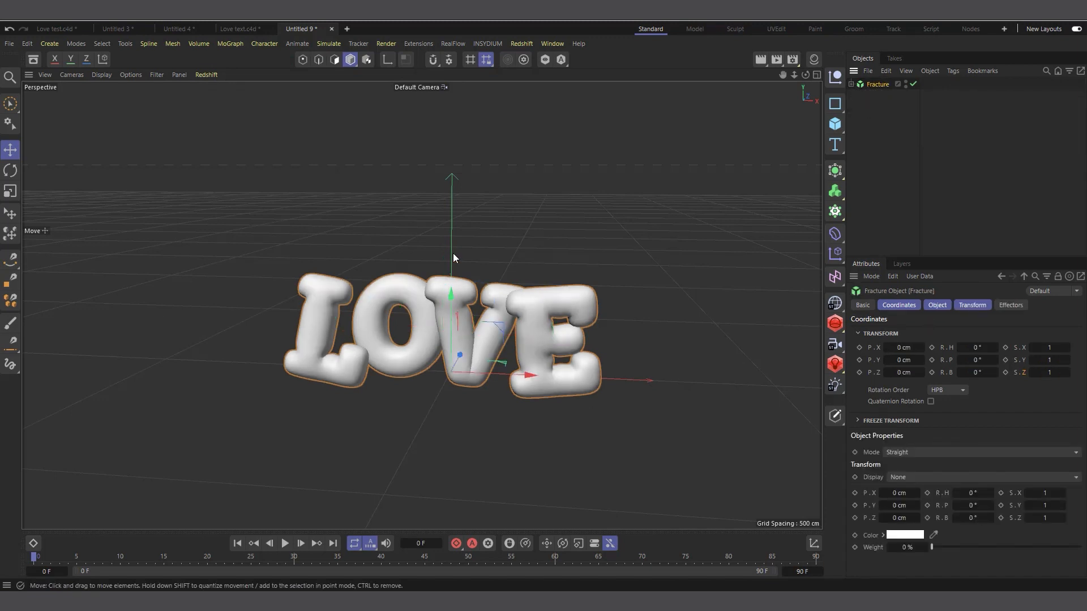
Step: Add a plane and set its width and height segments to 1
scroll(452, 258, "up", 1)
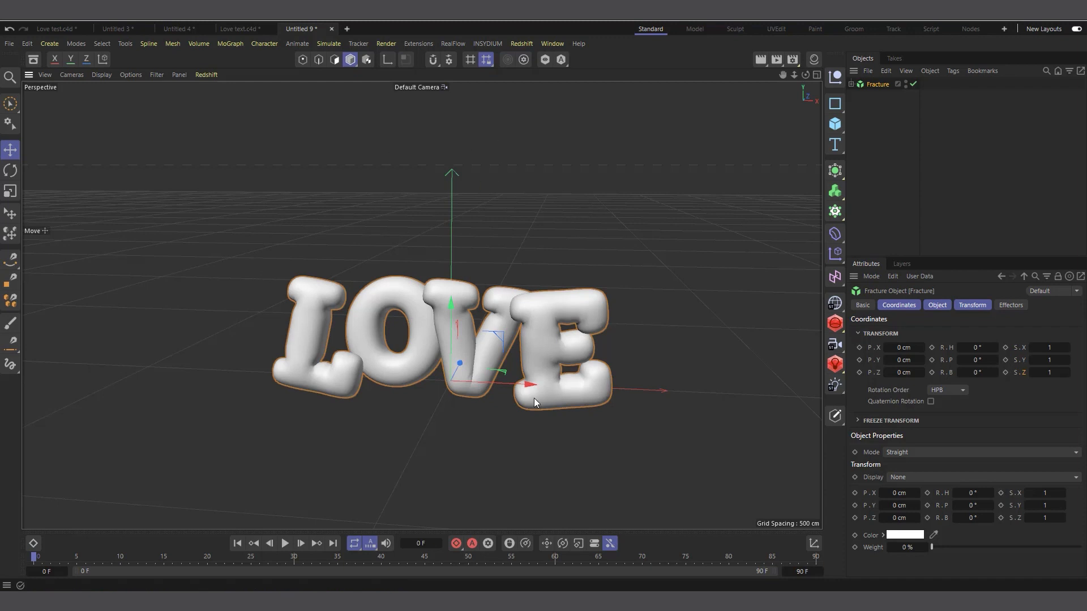
left_click(836, 125)
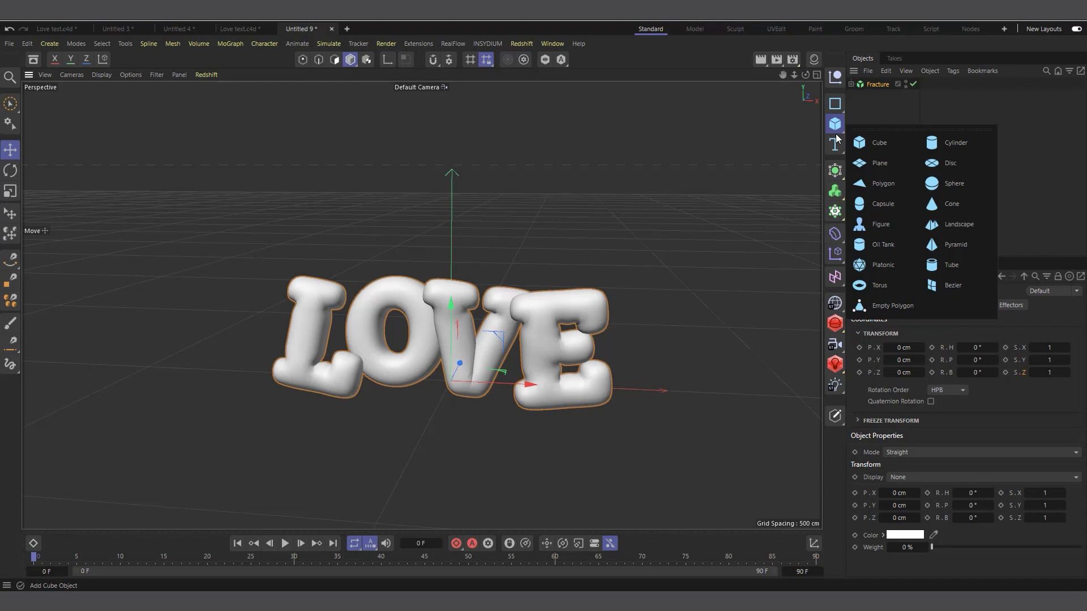
left_click(874, 162)
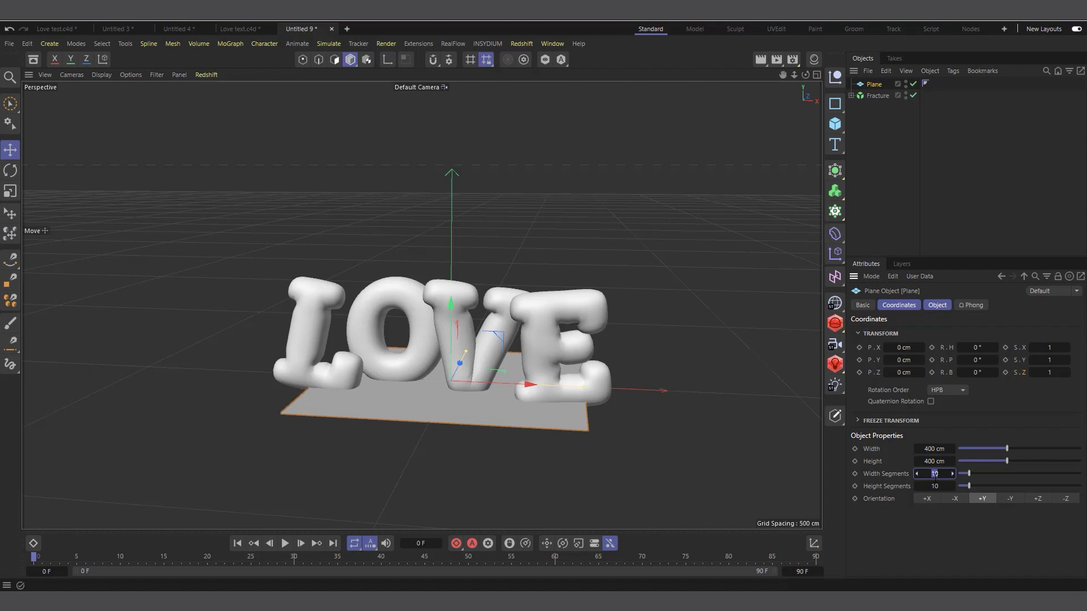
type("0")
left_click(935, 486)
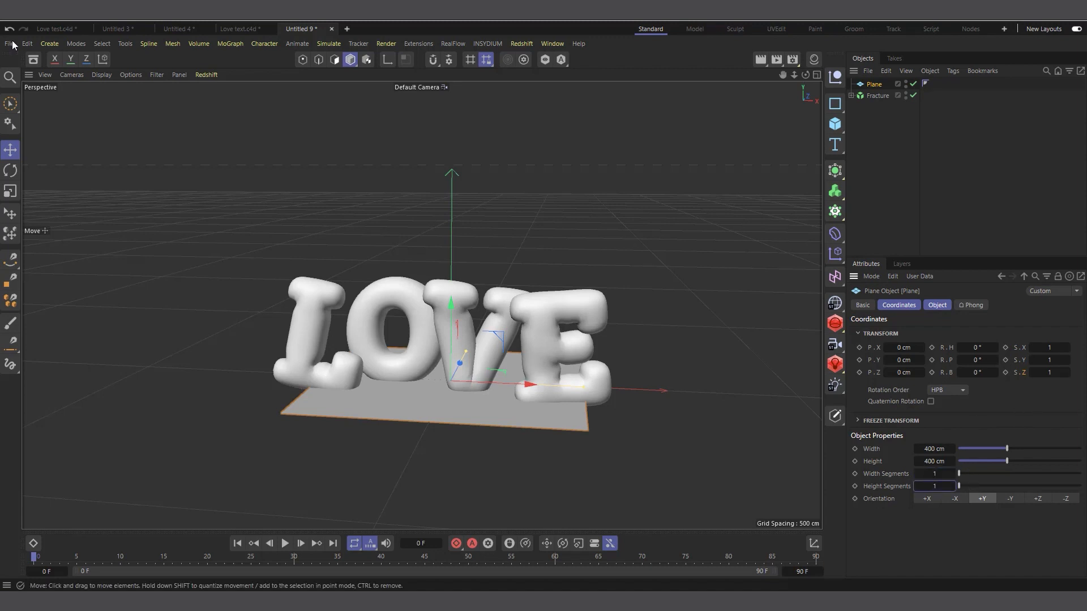
Step: Display mesh lines over the shaded objects and set the plane's orientation to -Z
left_click(101, 75)
left_click(115, 119)
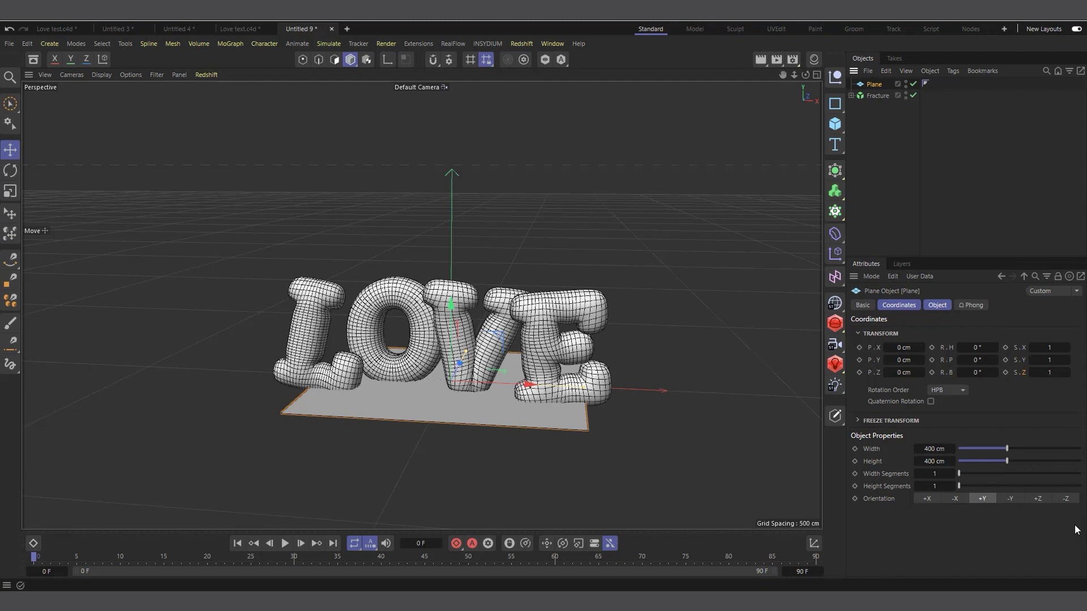
left_click(1064, 500)
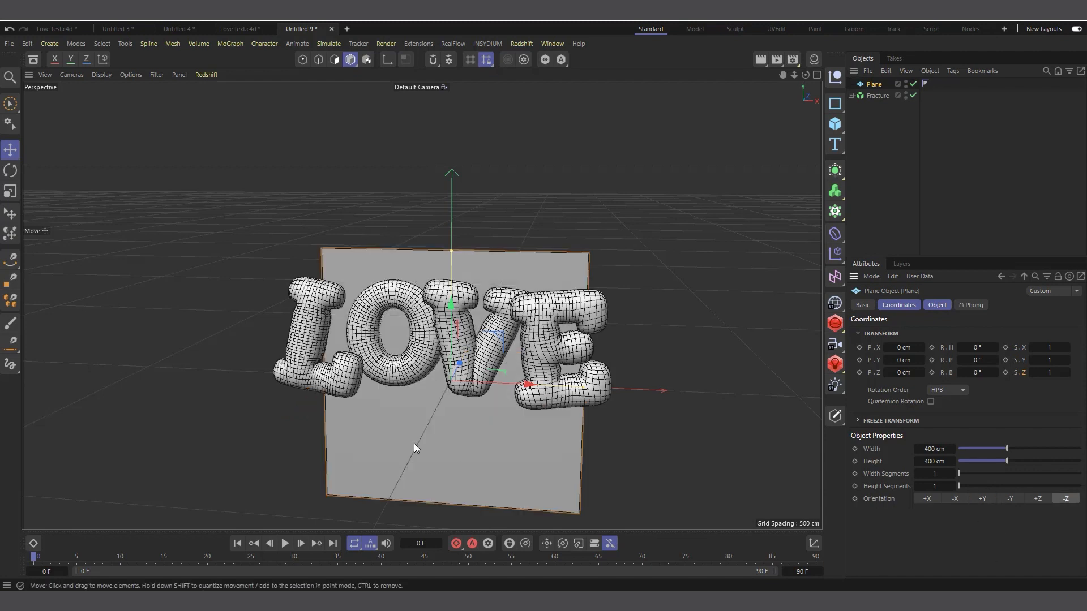
Step: Scale the plane down to 40 x 40 cm and move it in the Front view to about X -85.5, Y 69 cm
key("t")
left_click_drag(643, 373, 304, 380)
left_click(815, 75)
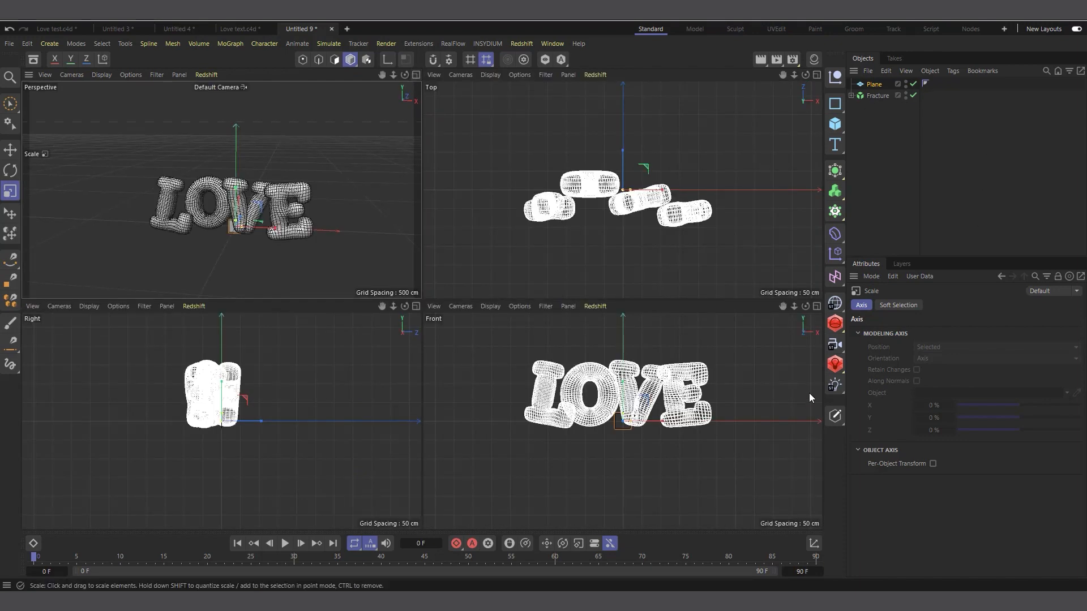
left_click(817, 307)
scroll(495, 338, "down", 4)
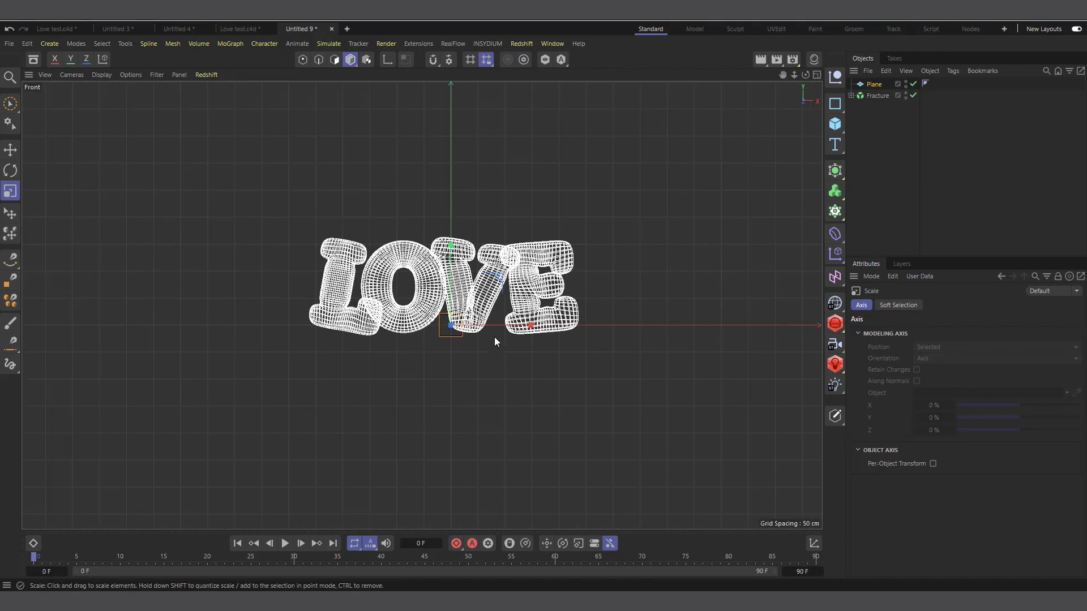
scroll(461, 386, "down", 2)
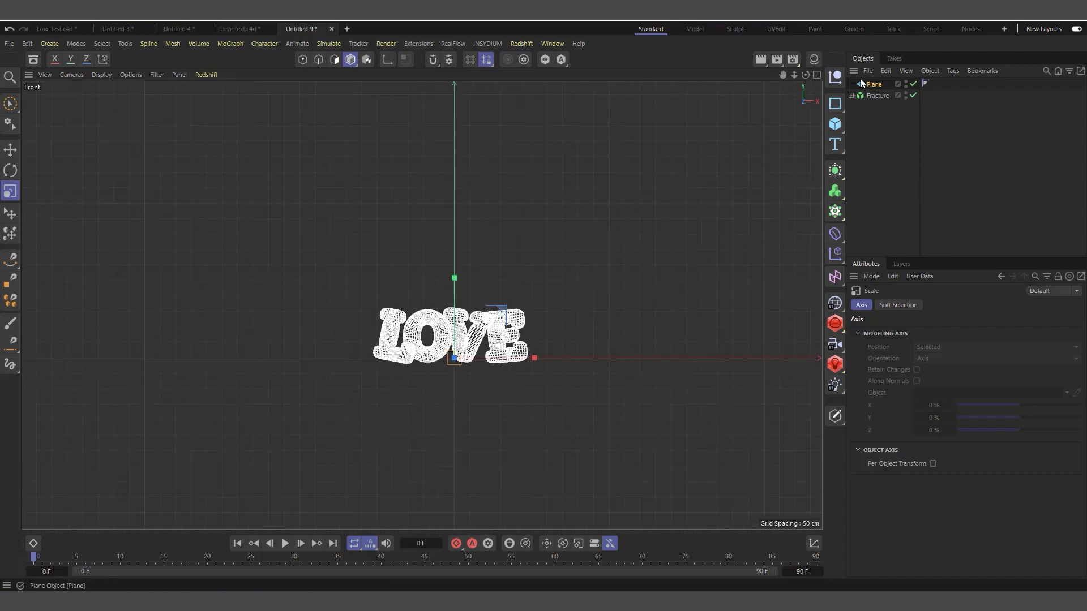
scroll(513, 351, "up", 3)
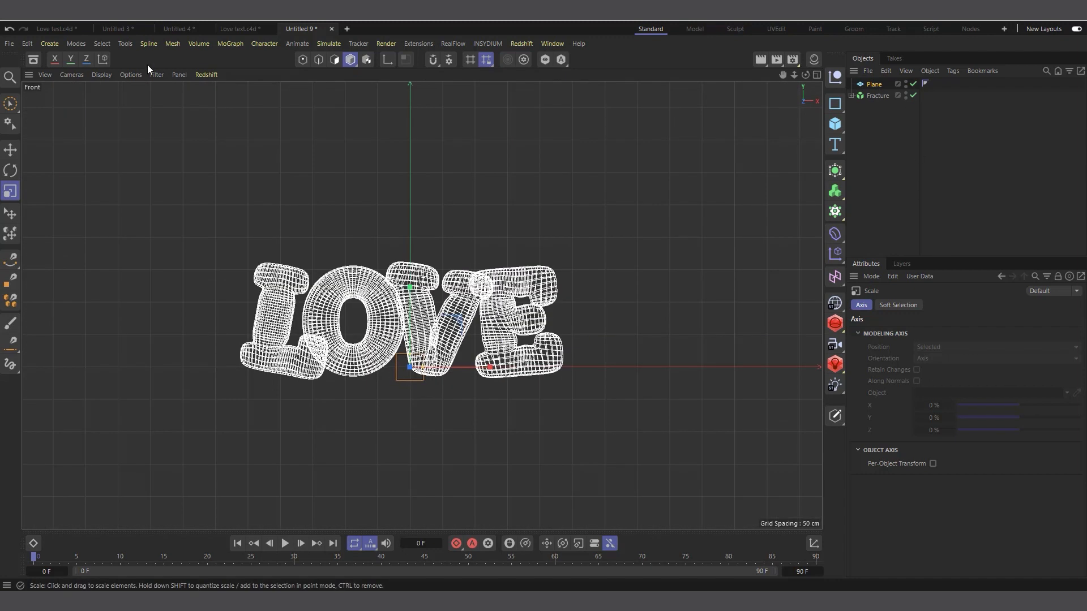
left_click(10, 149)
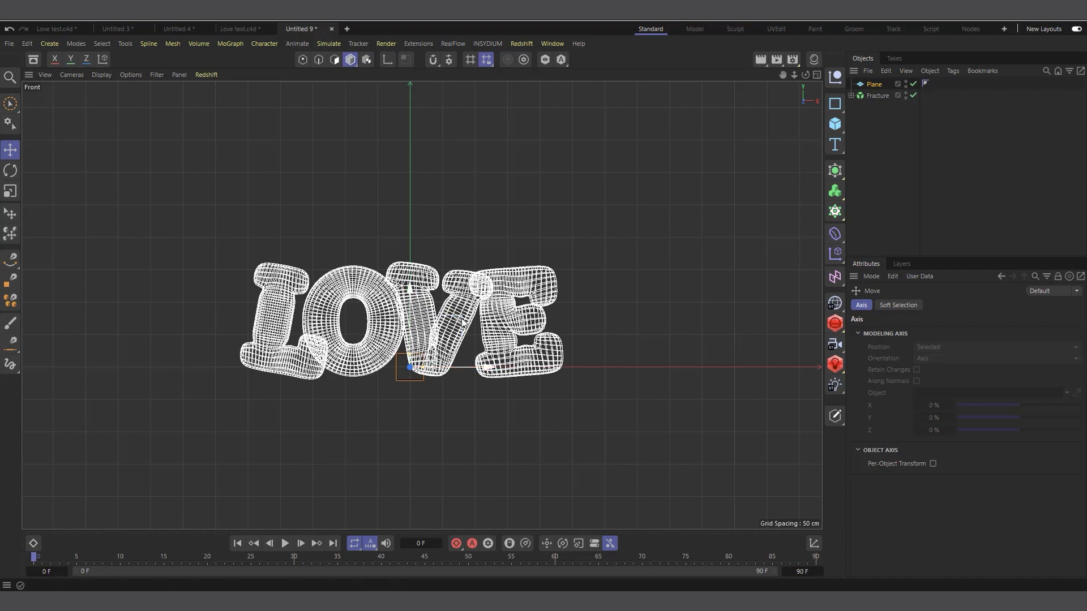
left_click_drag(462, 322, 406, 281)
Step: Duplicate the plane, move the copy to about X 58.5, Y 69 cm, and hide the Fracture letters in the viewport
left_click_drag(874, 84, 876, 116)
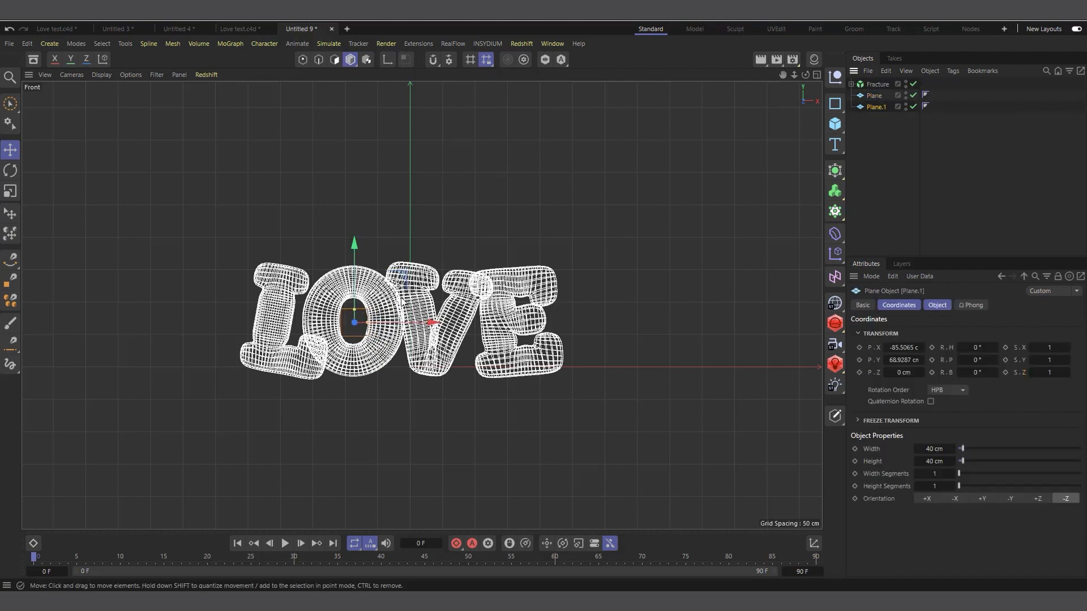
left_click_drag(400, 288, 495, 278)
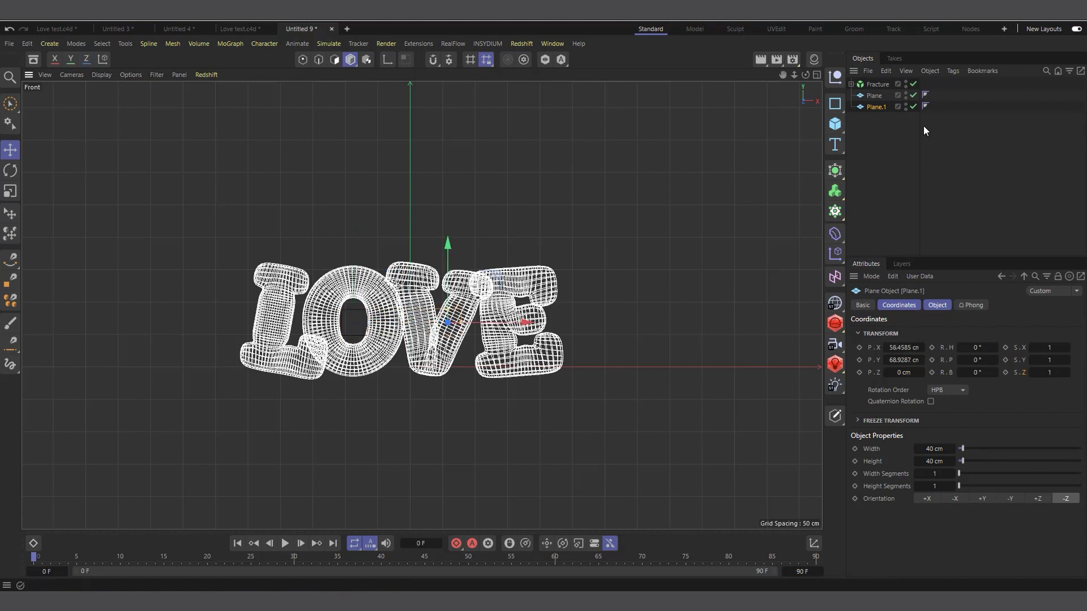
left_click(907, 83)
Step: Place two more plane copies above the first pair, at about X -81, Y 205 cm and X 63, Y 217 cm
scroll(371, 256, "up", 2)
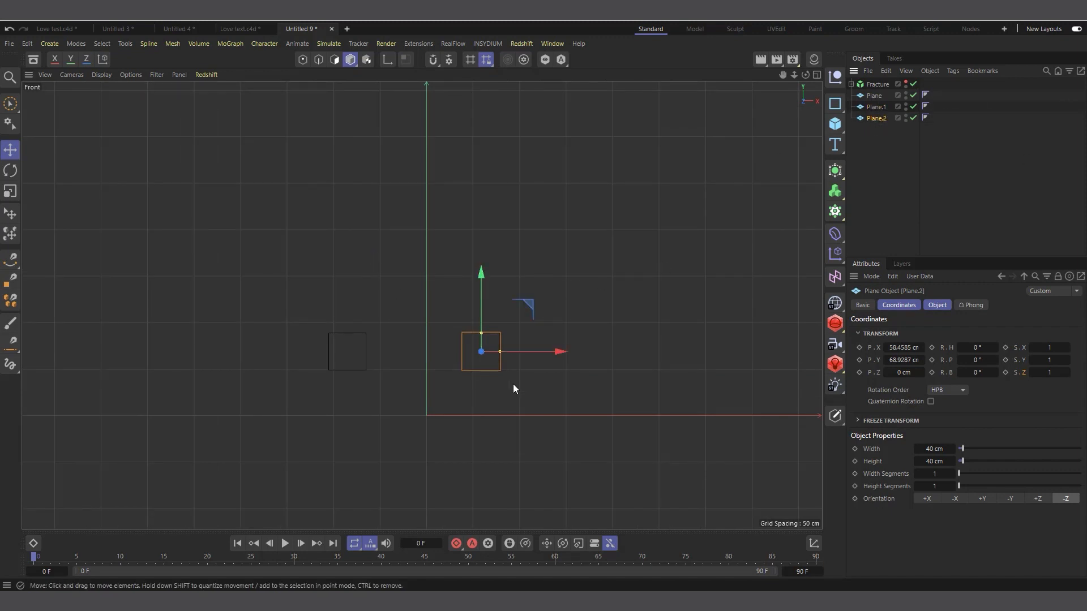
left_click_drag(525, 308, 403, 180, "ctrl")
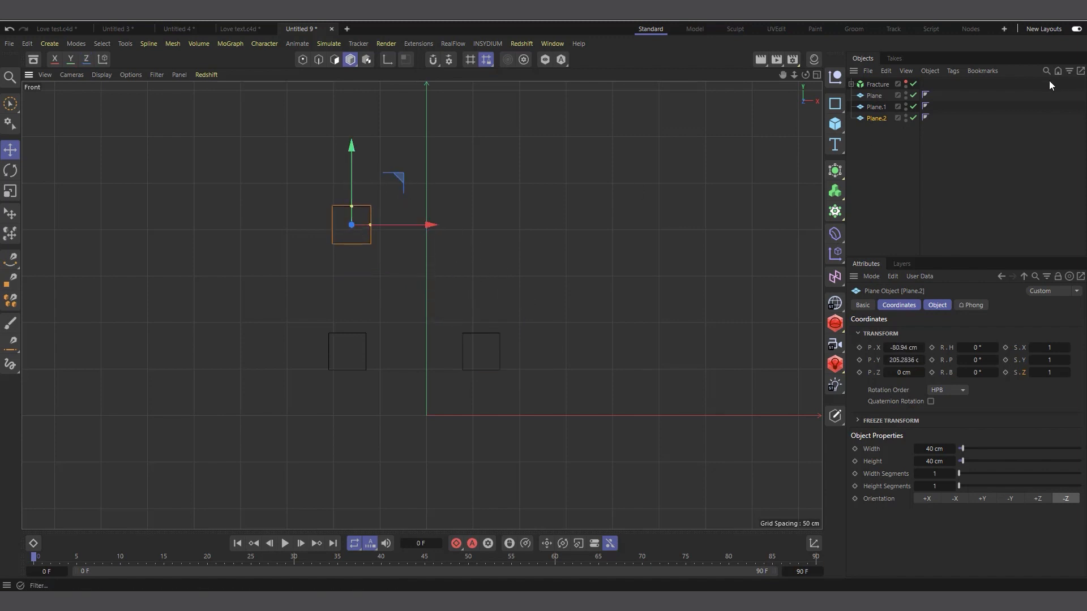
left_click_drag(865, 118, 872, 140, "ctrl")
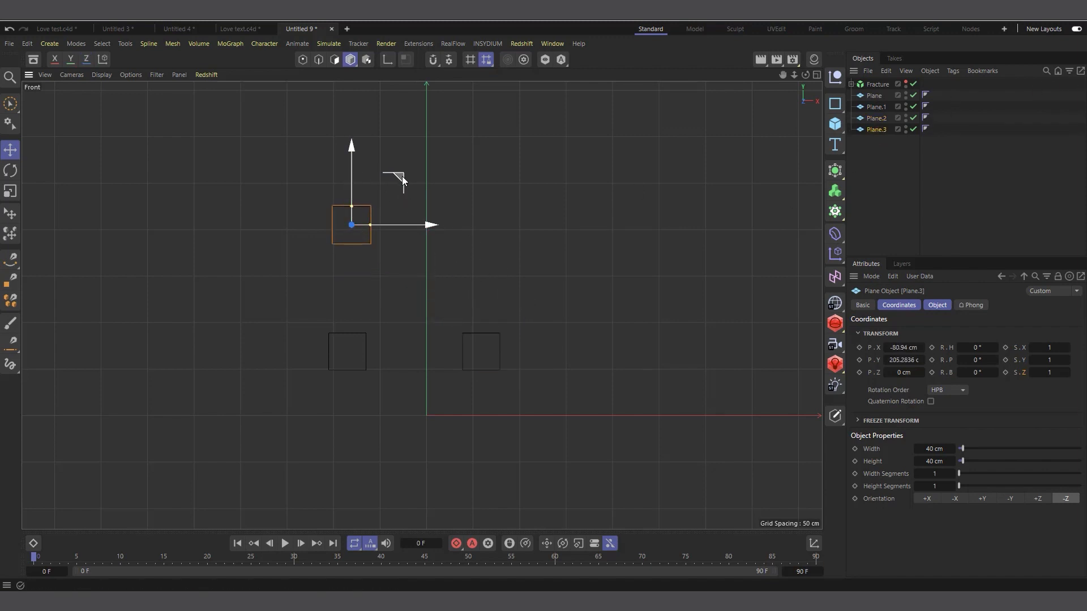
left_click_drag(402, 176, 535, 165)
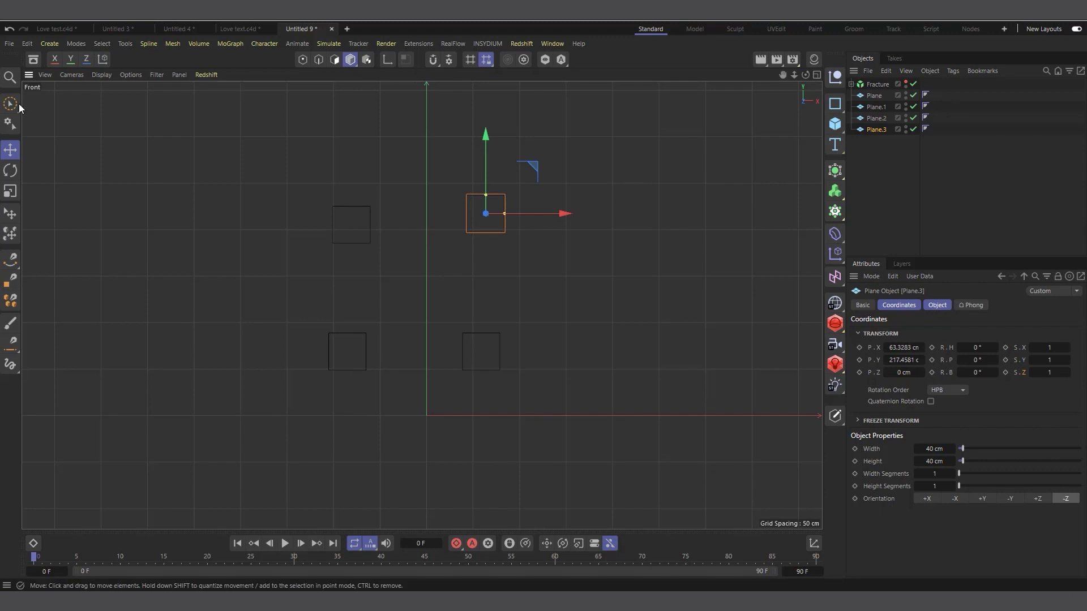
Step: Return to the Perspective view, add a Connect object and nest the four planes inside it
left_click(820, 74)
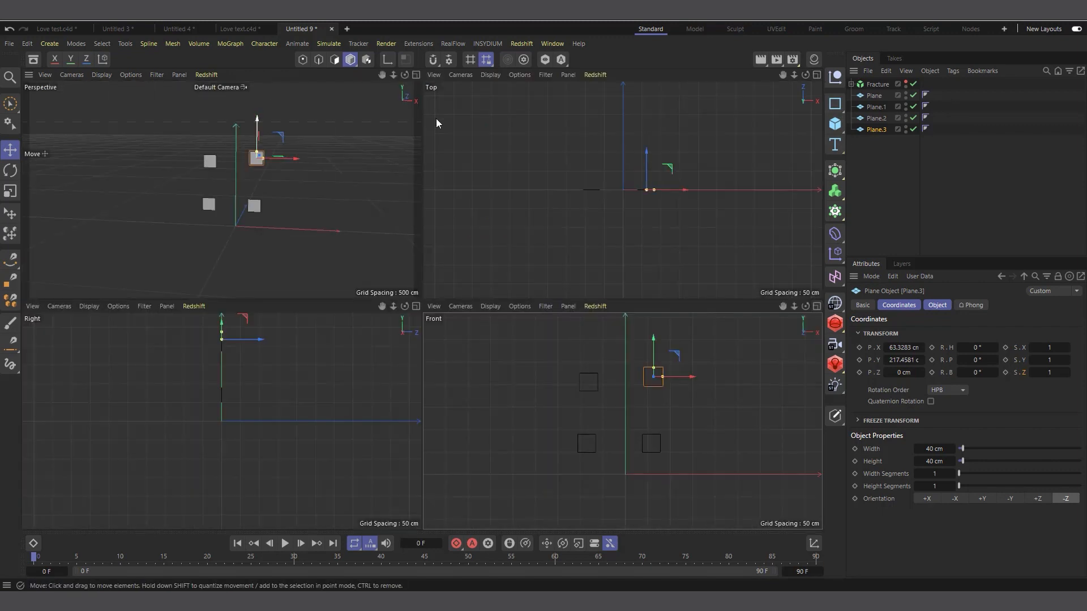
left_click(417, 76)
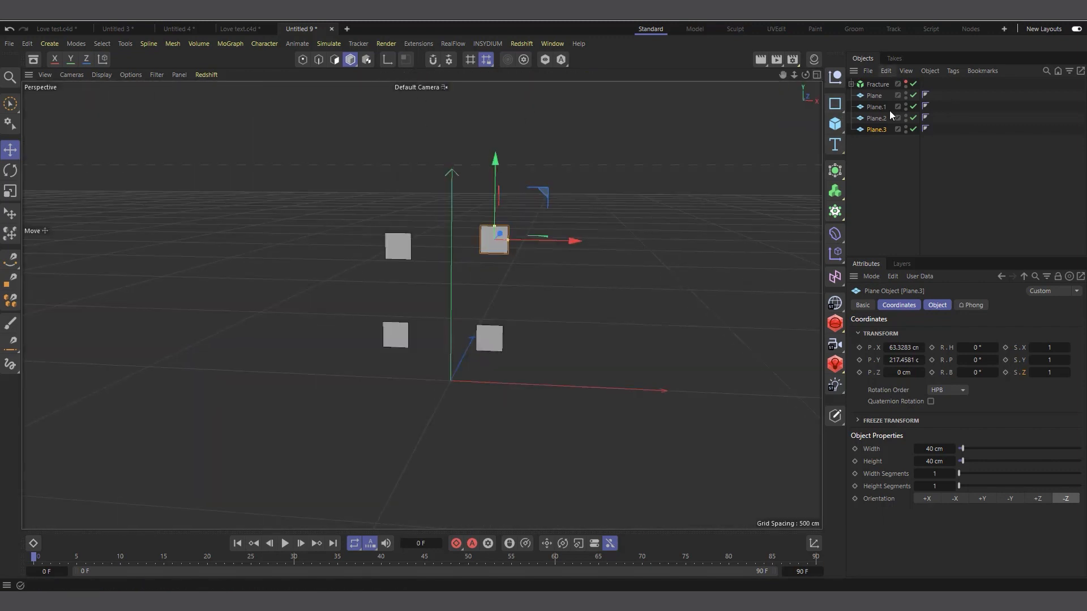
left_click(835, 170)
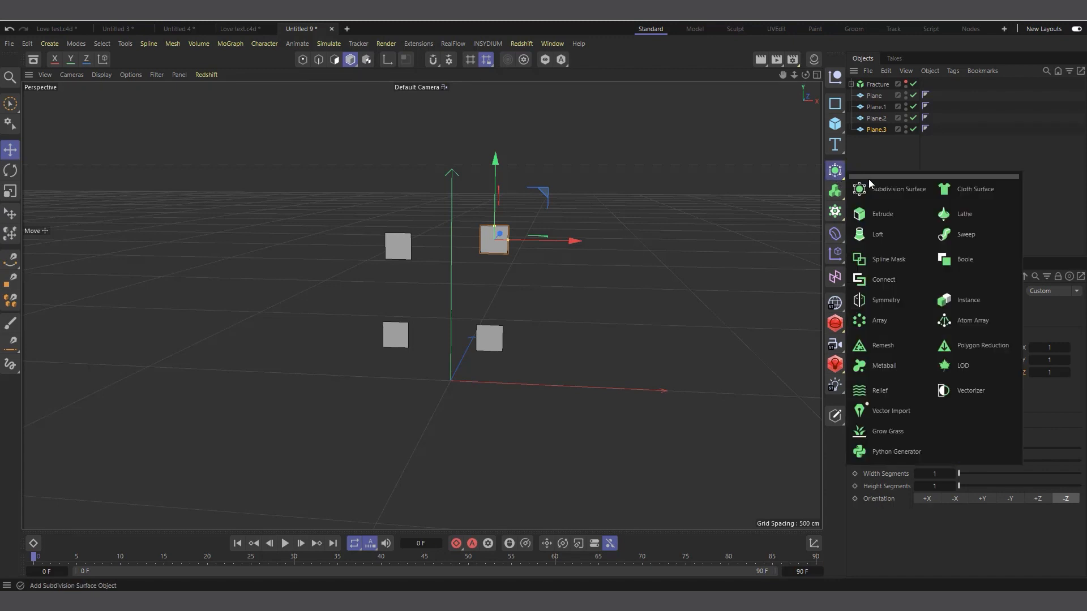
left_click(886, 288)
left_click_drag(874, 176, 869, 107)
mouse_move(875, 106)
left_mouse_down()
mouse_move(884, 89)
mouse_move(874, 85)
left_mouse_up()
left_click(875, 85)
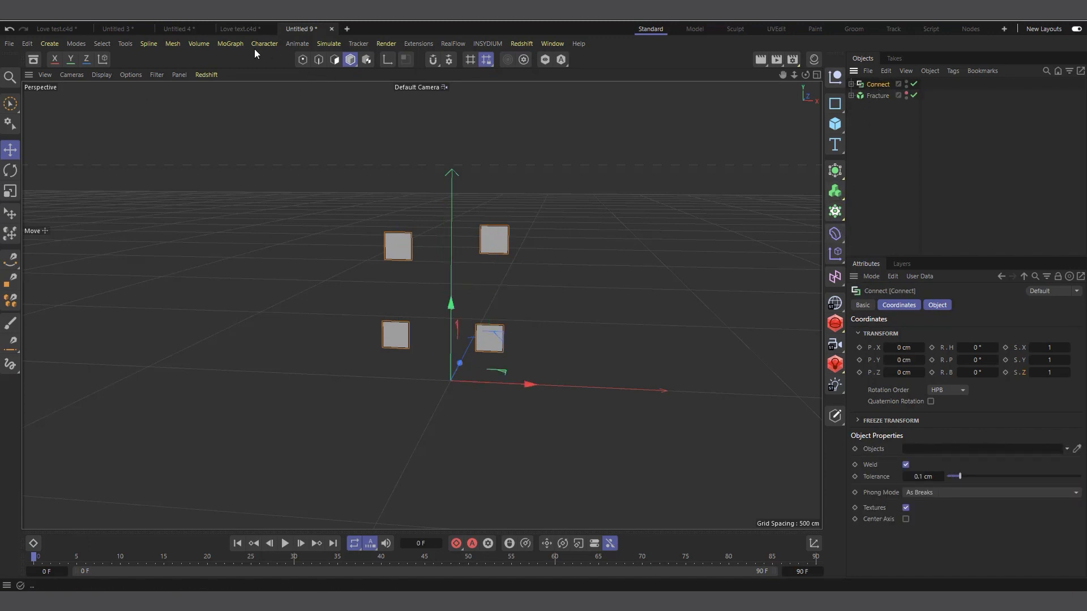
Step: Add a MoGraph Matrix in Object mode and assign the Connect object as its source
left_click(229, 43)
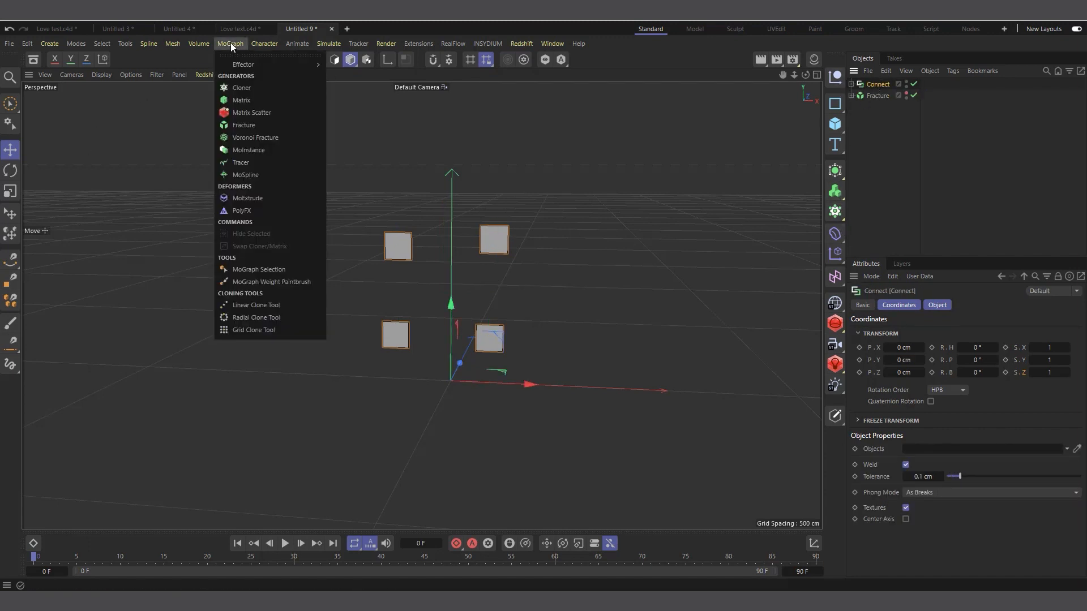
left_click(256, 102)
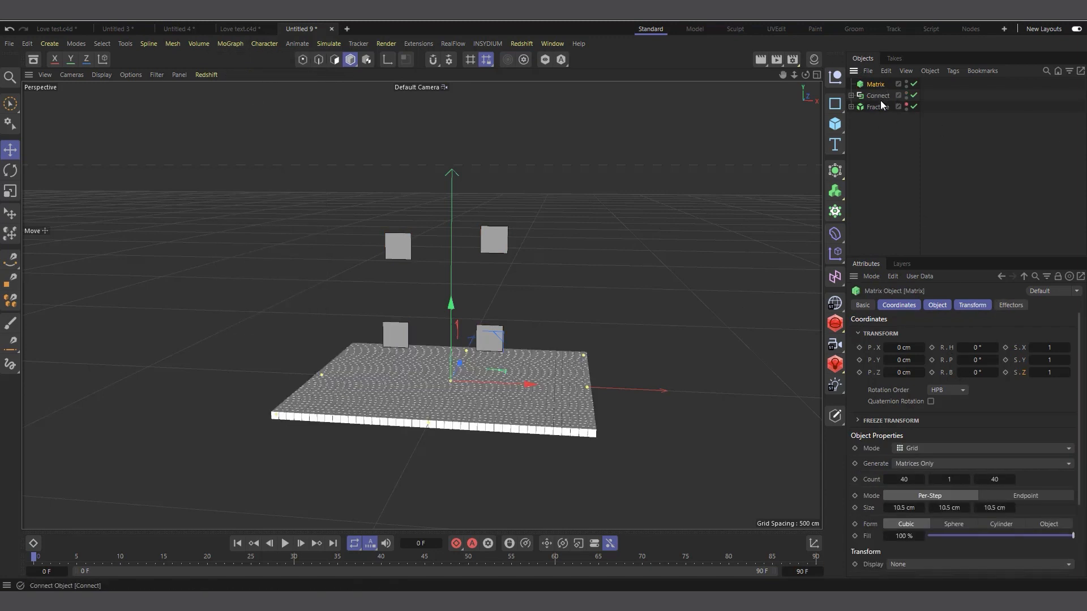
left_click(935, 306)
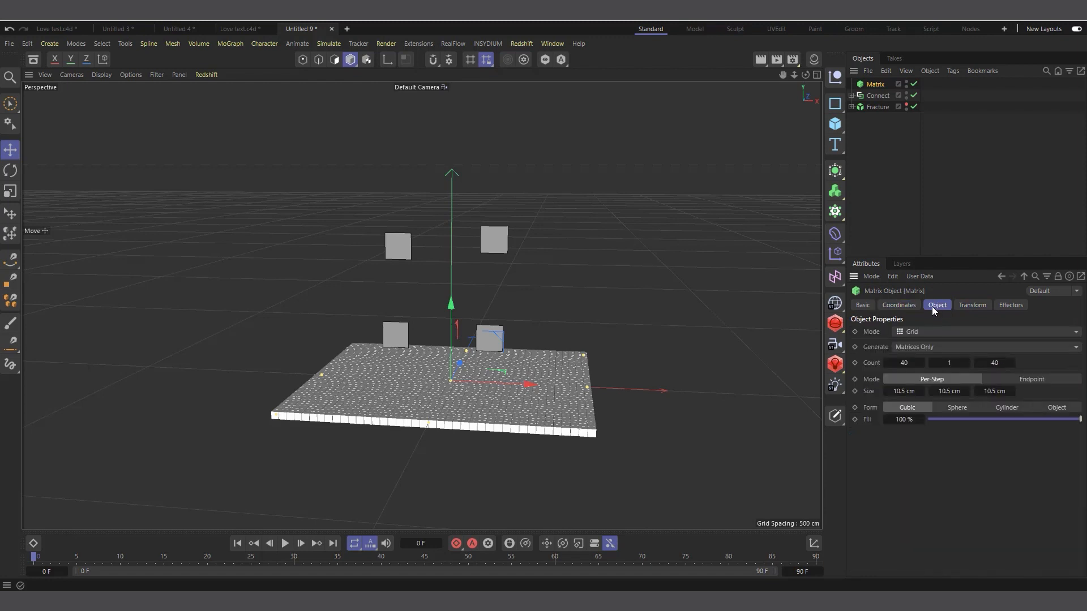
left_click(925, 333)
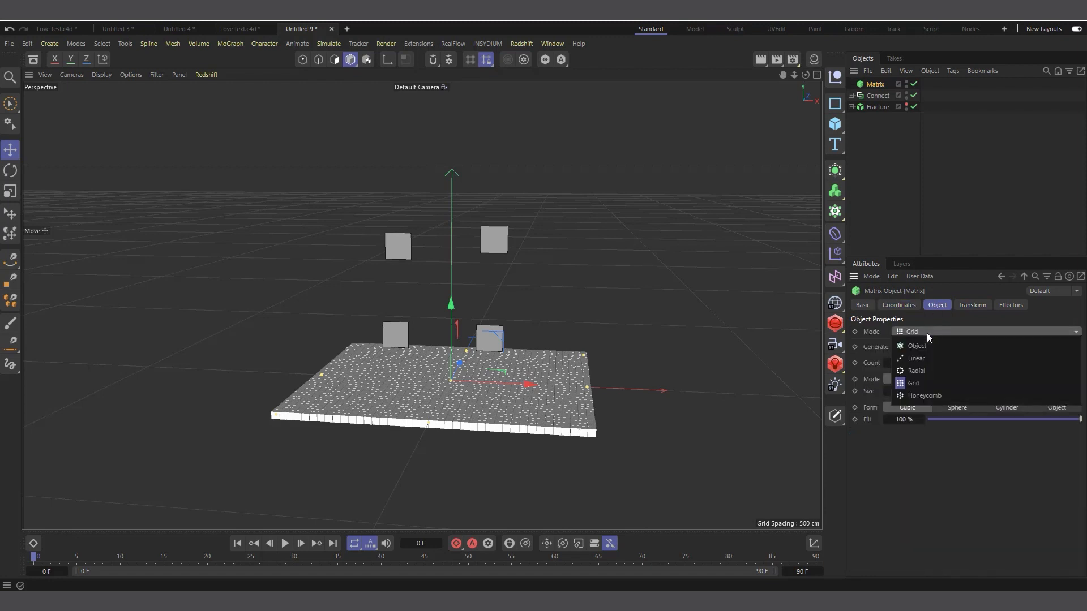
left_click(926, 347)
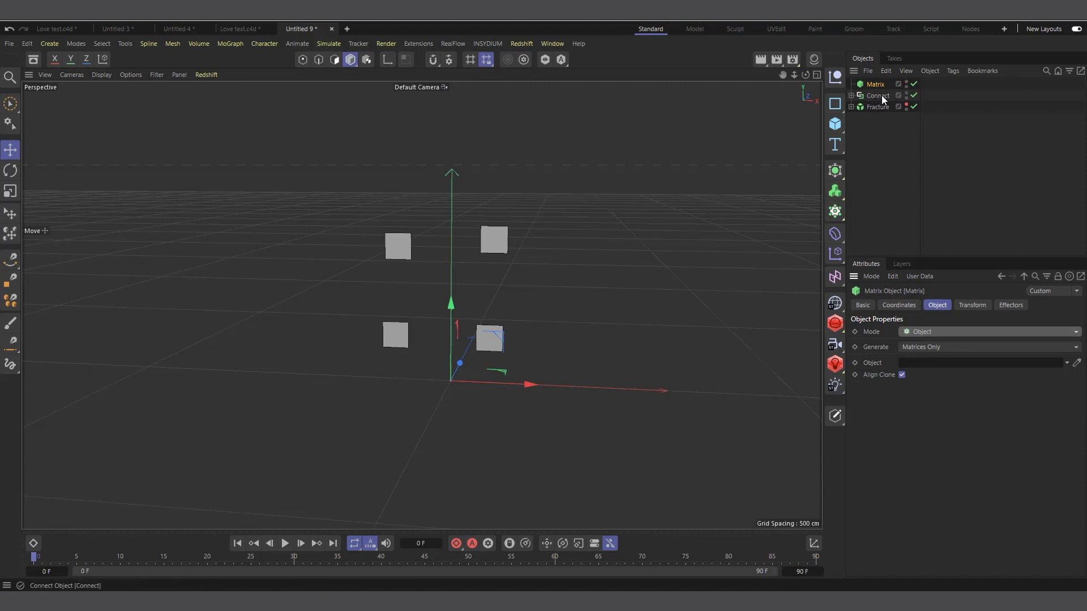
left_click_drag(883, 99, 939, 369)
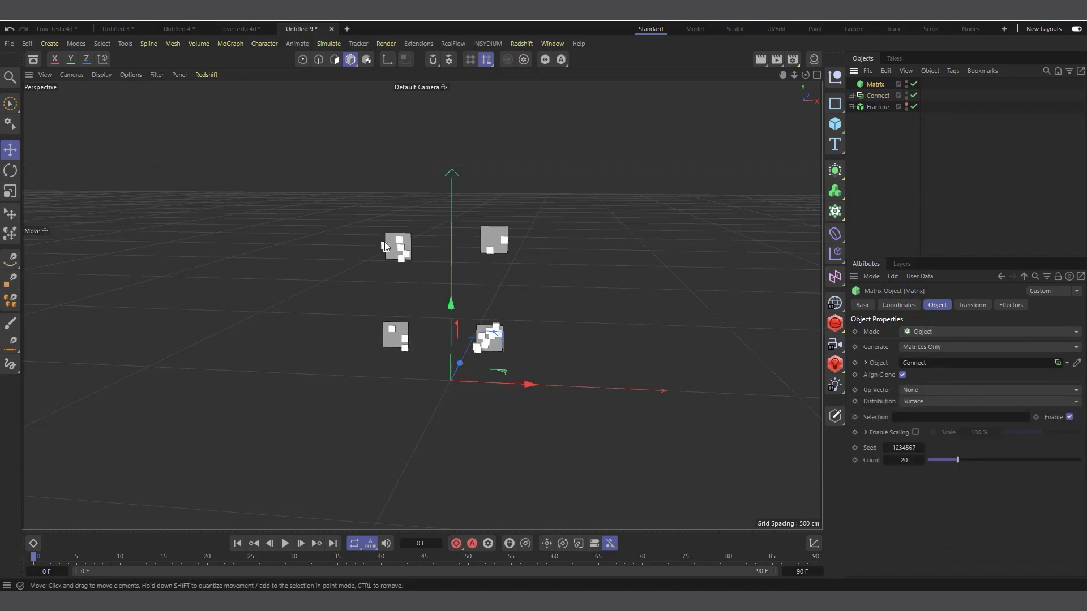
Step: Set the Matrix distribution to Polygon Center so each plane carries one matrix point
scroll(448, 249, "up", 1)
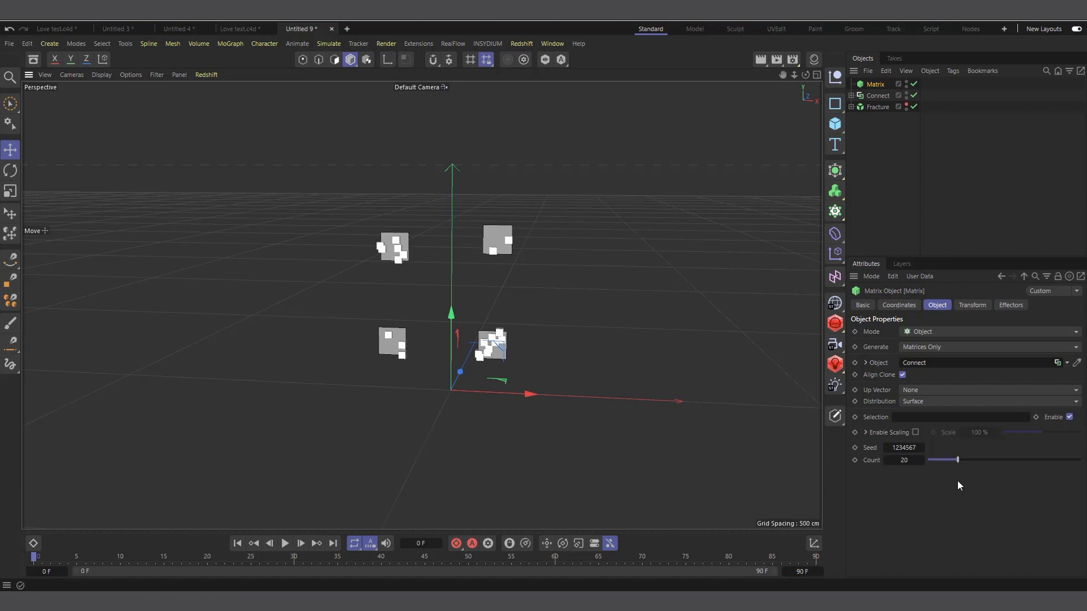
scroll(527, 227, "up", 1)
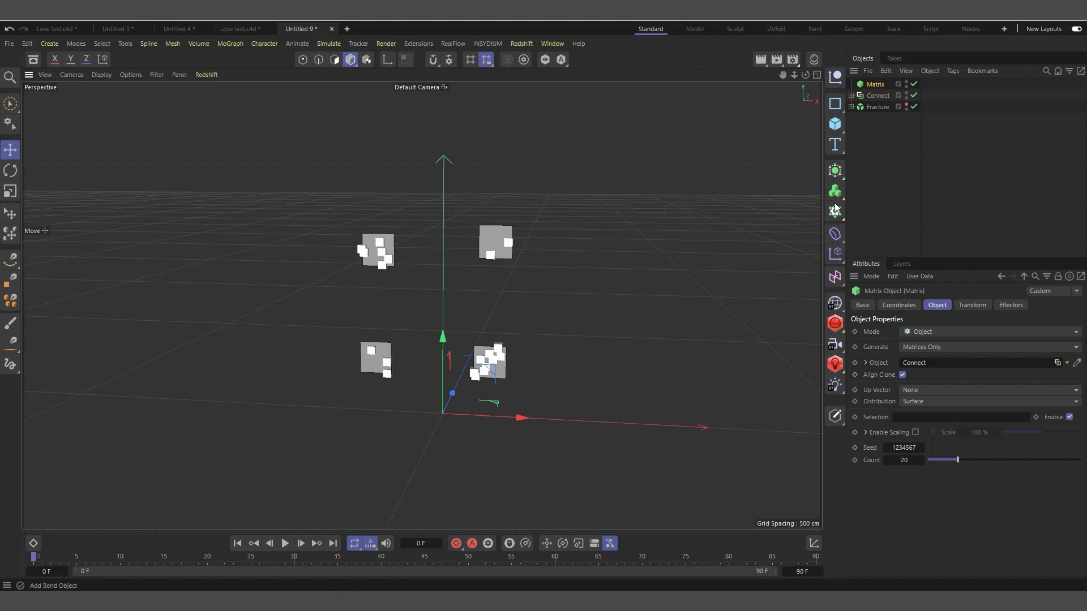
left_click(925, 401)
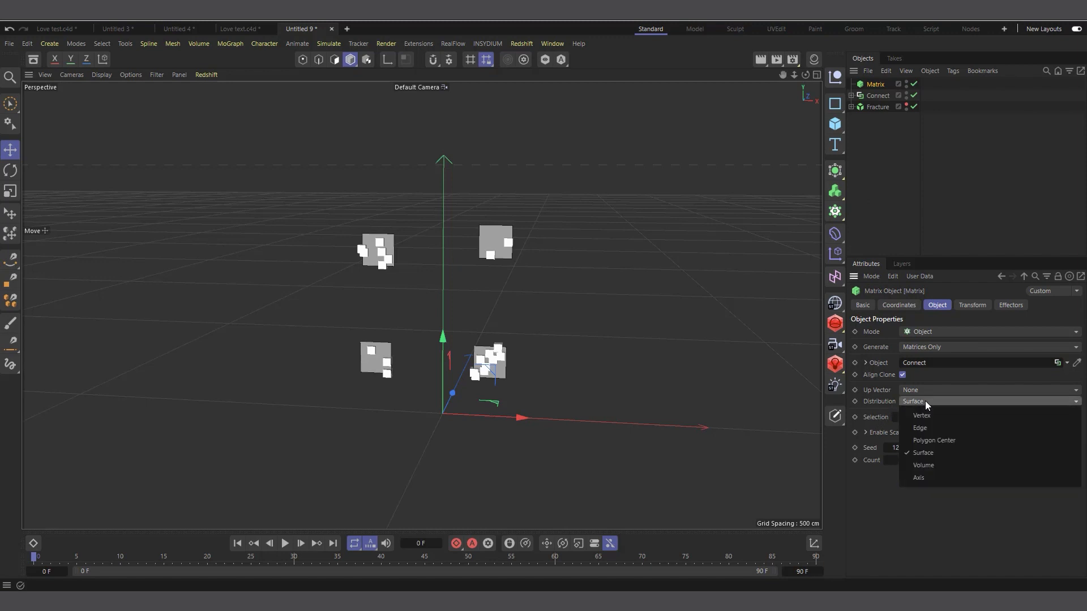
left_click(939, 440)
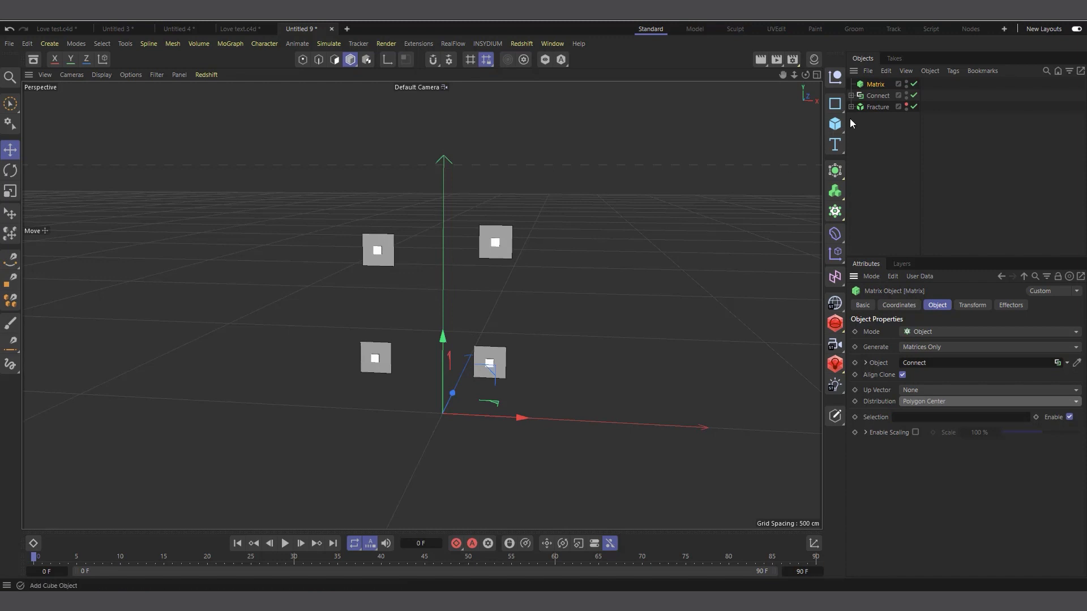
Step: Inspect the letters inside the Fracture object and rename the Fracture as LOve
left_click(880, 107)
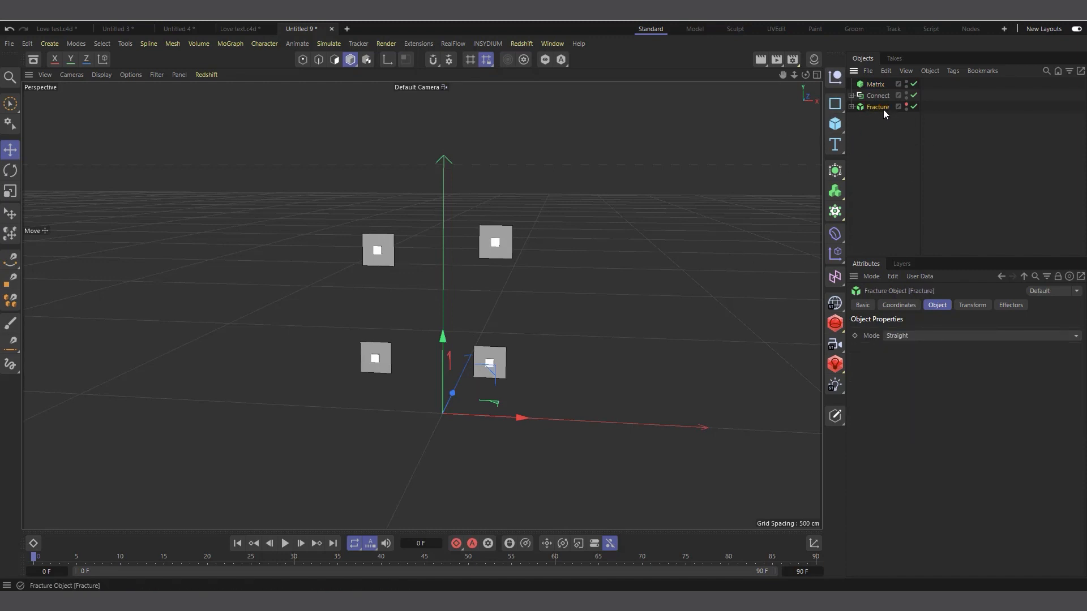
left_click(851, 107)
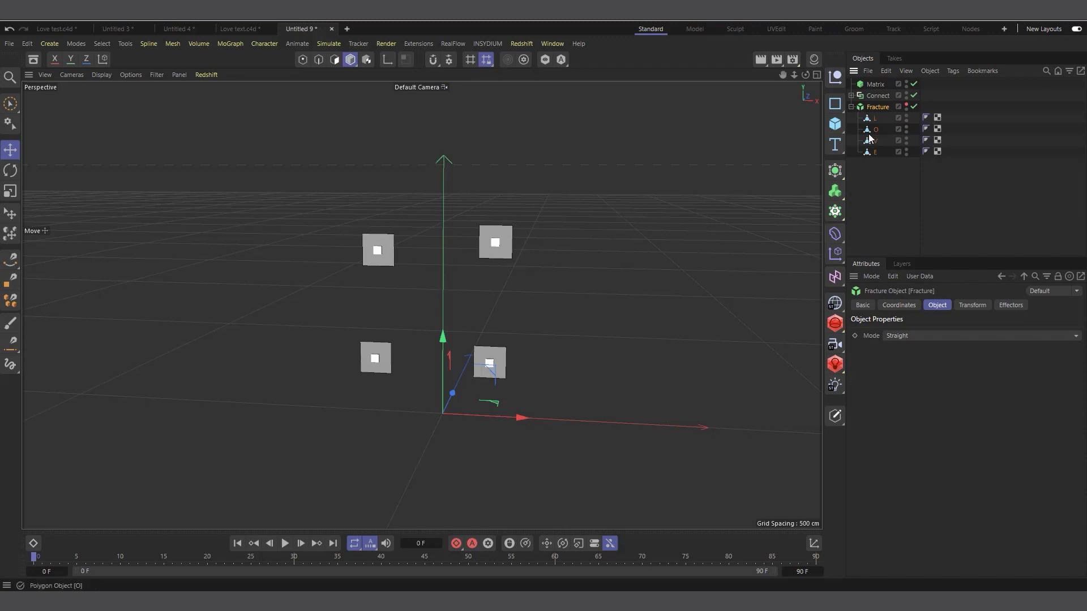
left_click(852, 107)
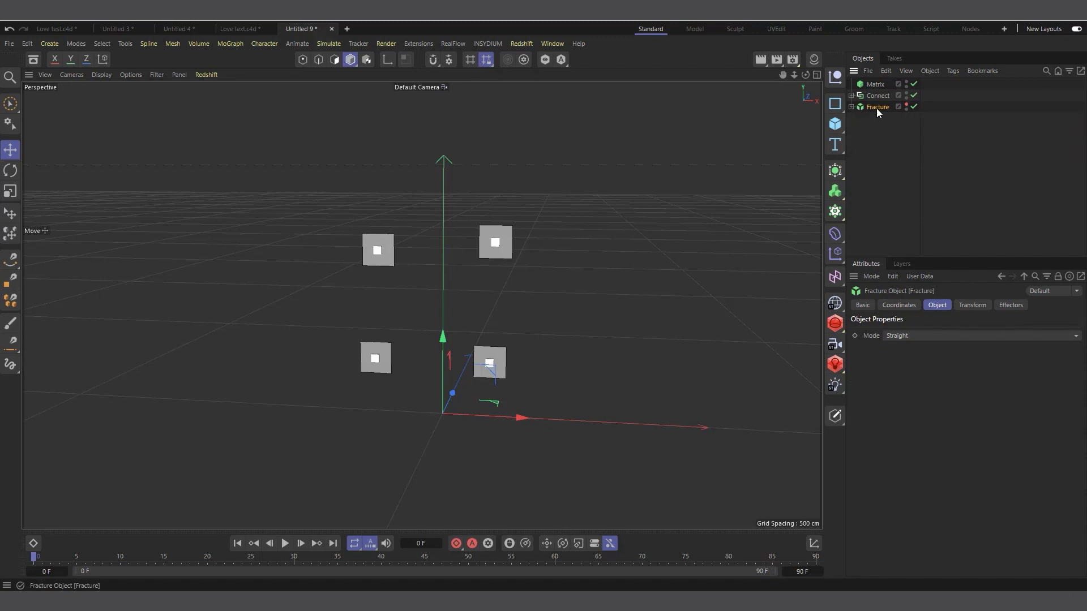
double_click(878, 108)
type("LOve")
left_click(885, 165)
Step: Add an Inheritance effector to the LOve Fracture and assign the Matrix as the effector's source object
left_click(875, 107)
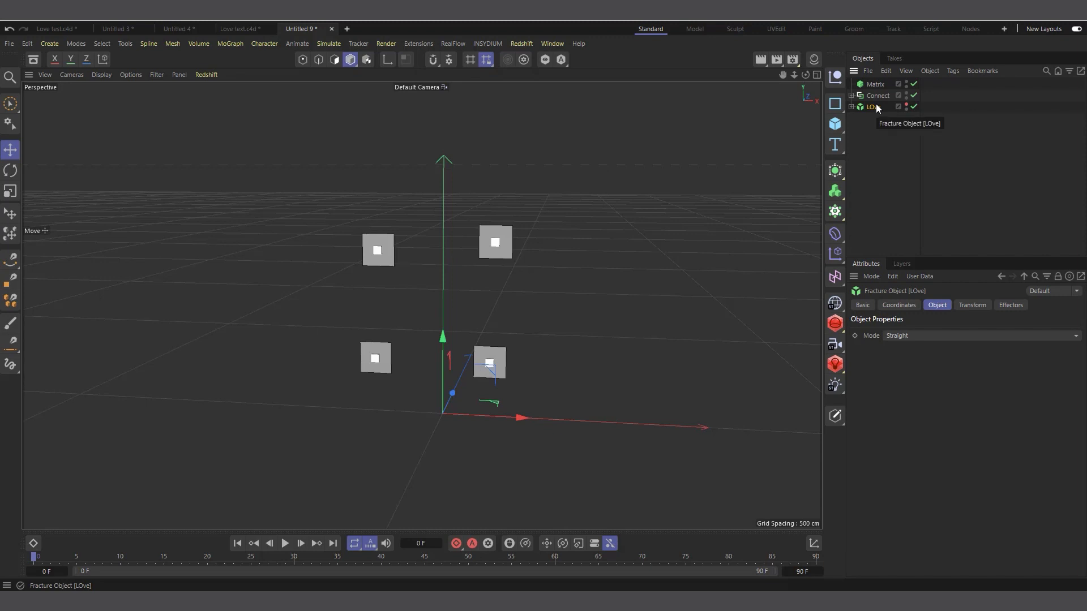
left_click(219, 46)
mouse_move(233, 66)
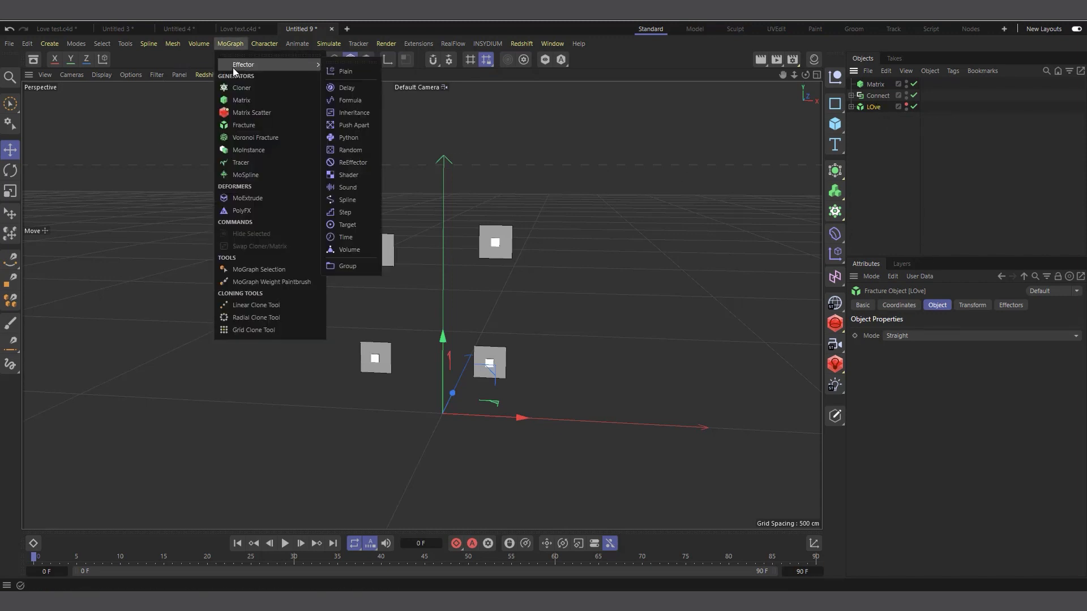
left_click(362, 117)
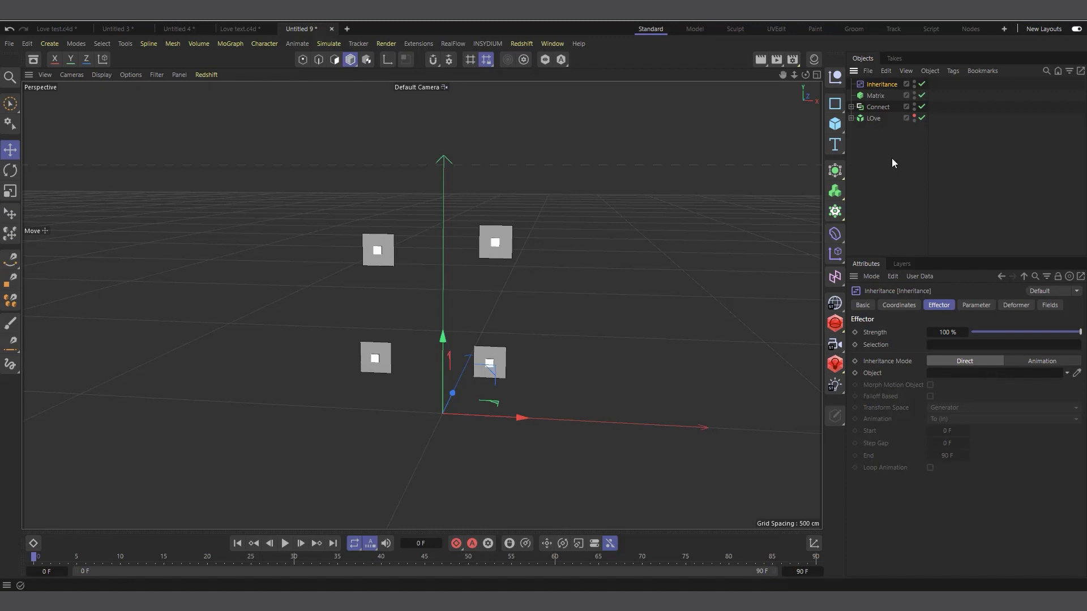
left_click_drag(875, 95, 982, 375)
Step: Make the LOve letters visible in the viewport and enable Morph Motion Object on the Inheritance effector
left_click(921, 118)
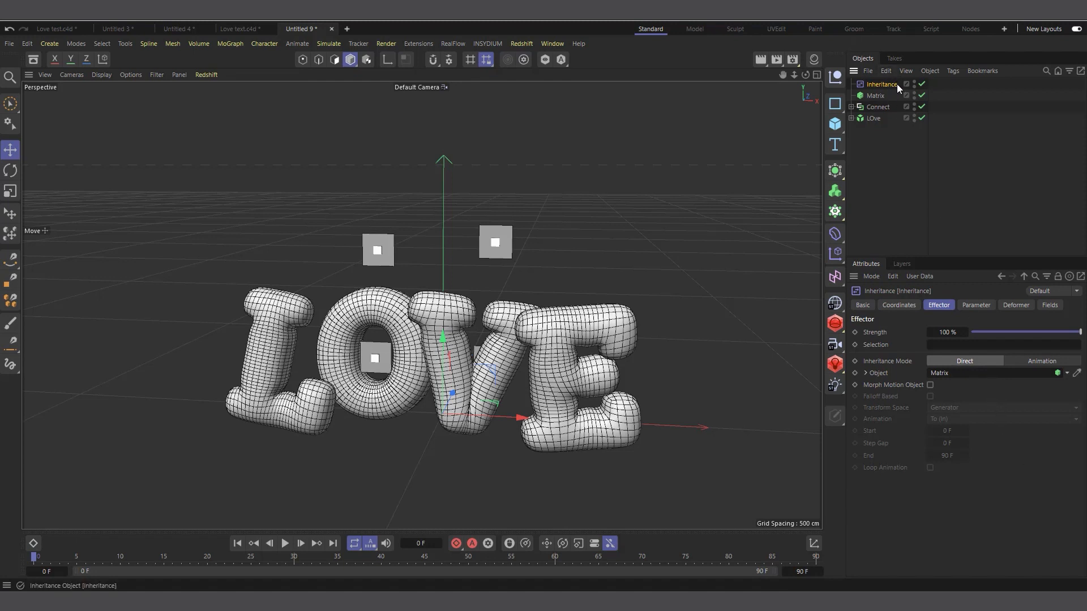
left_click(922, 84)
left_click(875, 118)
left_click(1011, 306)
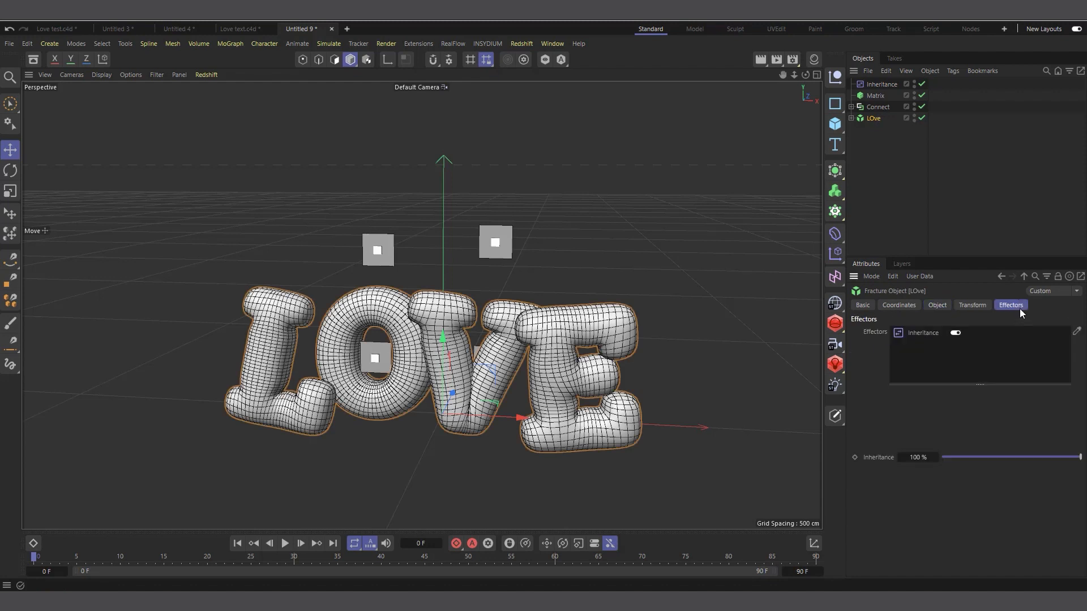
left_click(878, 85)
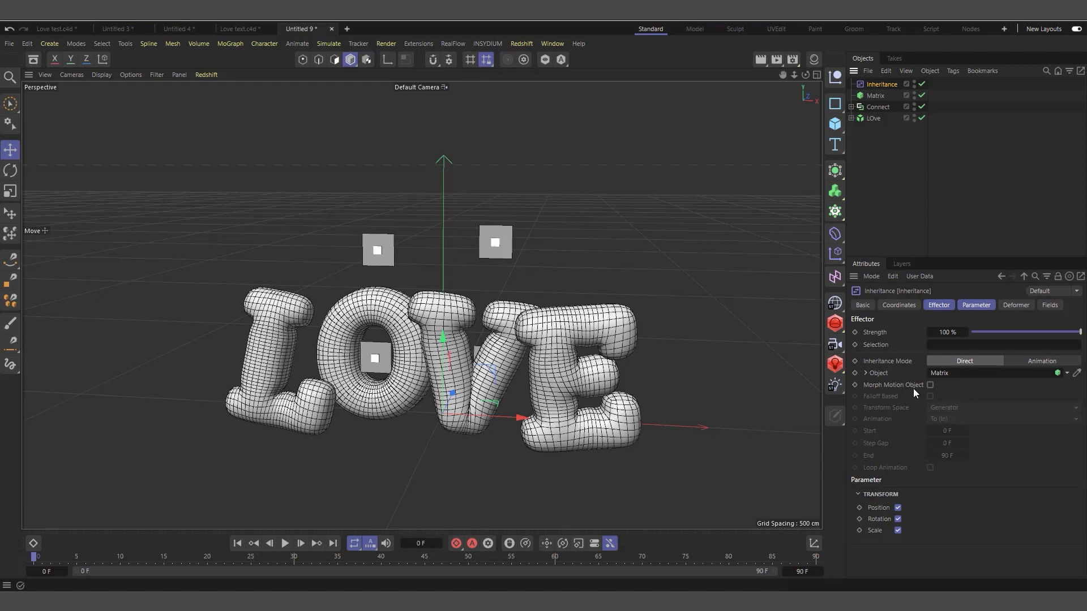
left_click(930, 385)
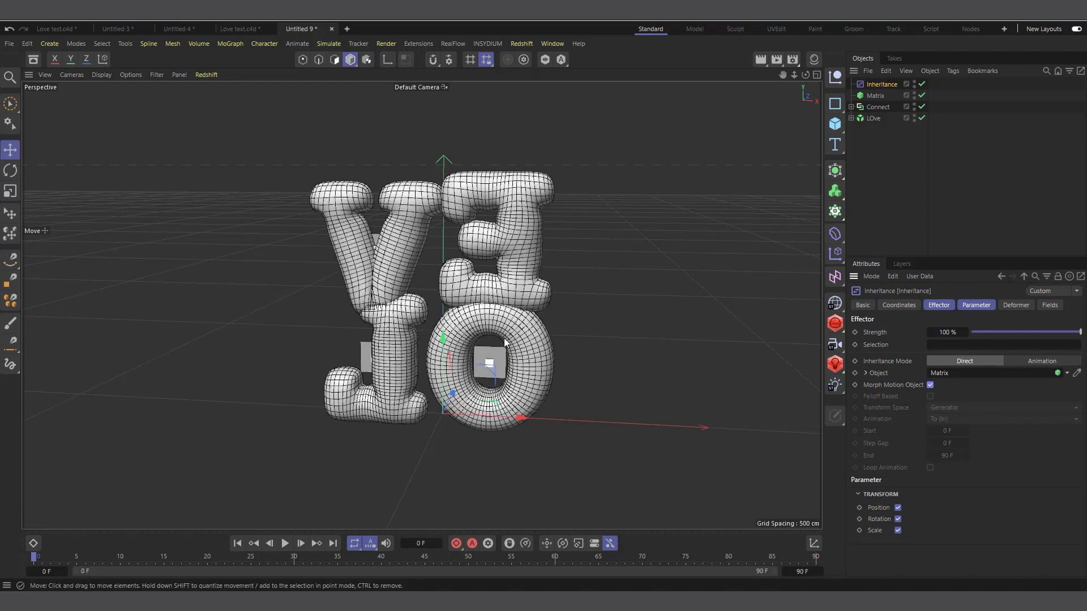
scroll(479, 342, "up", 1)
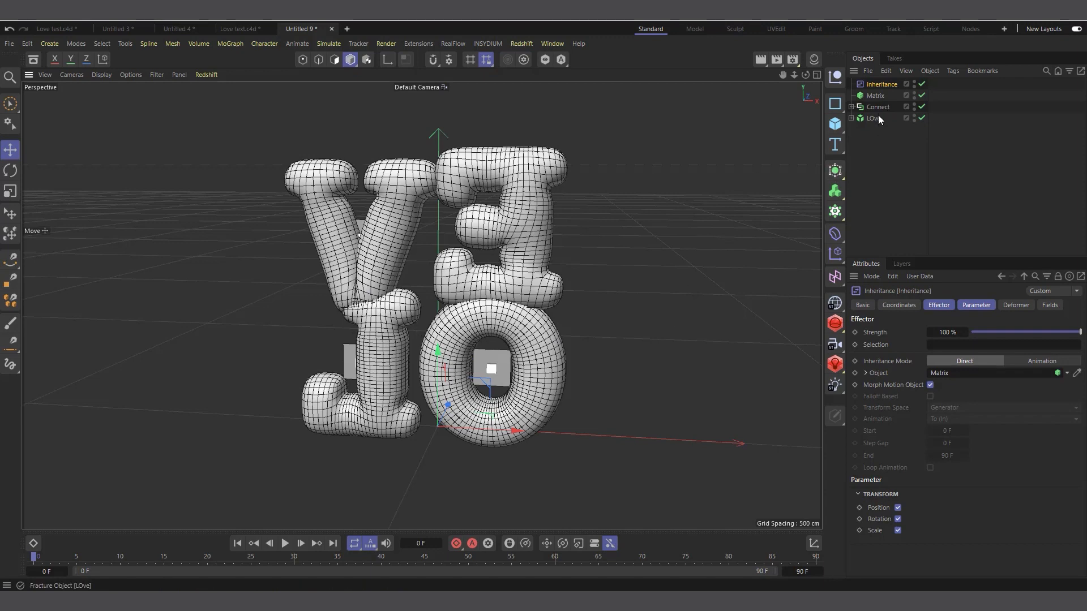
Step: Set the Matrix transform's heading rotation to 180° so the letters face the opposite way
left_click(879, 94)
left_click(972, 305)
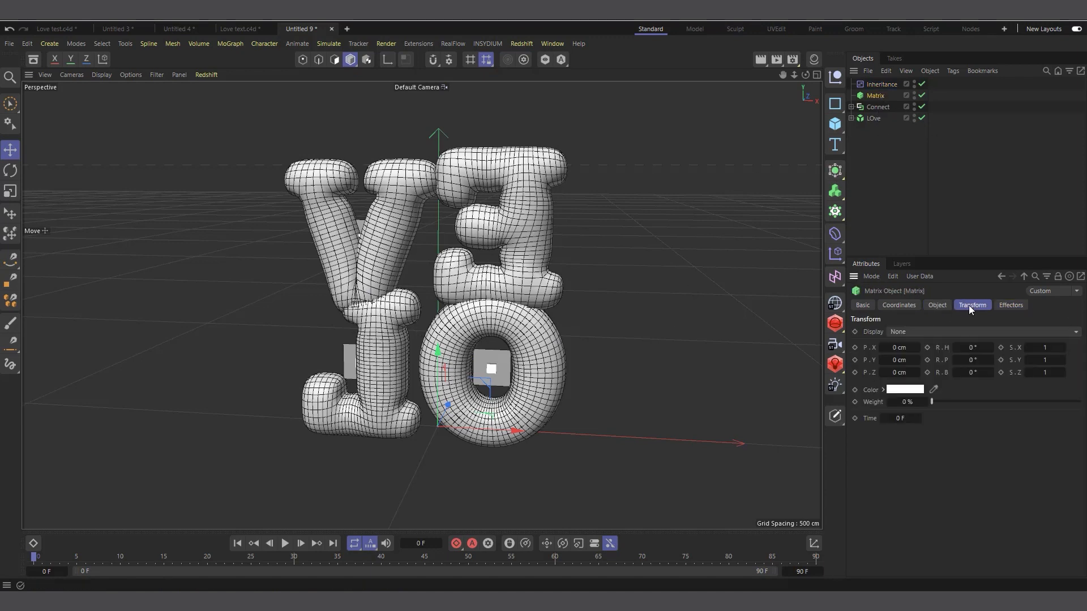
left_click_drag(970, 347, 974, 348)
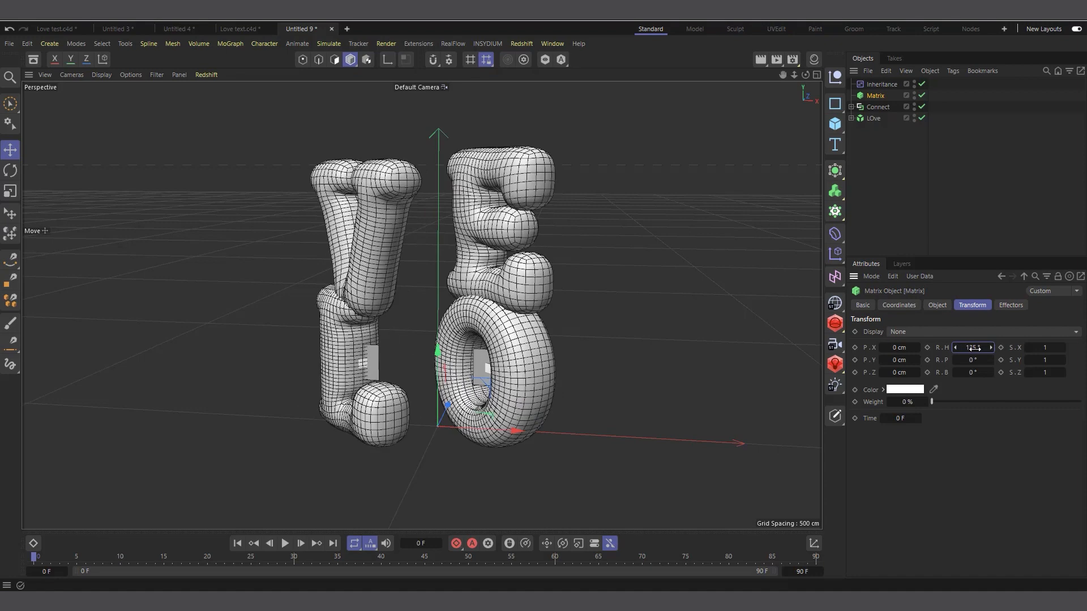
key("BackSpace")
key("Return")
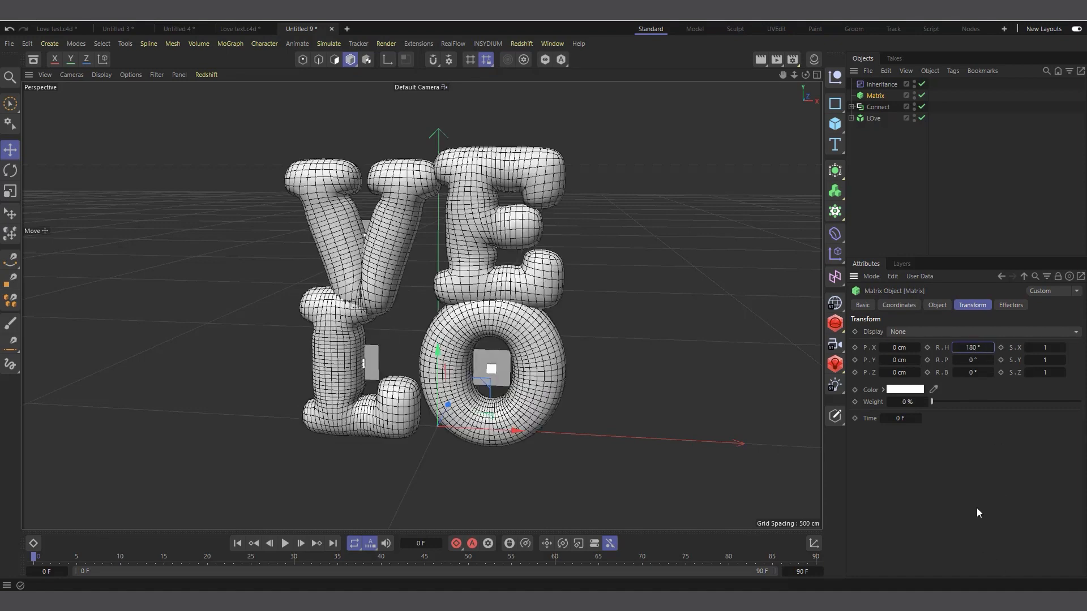
scroll(389, 275, "up", 2)
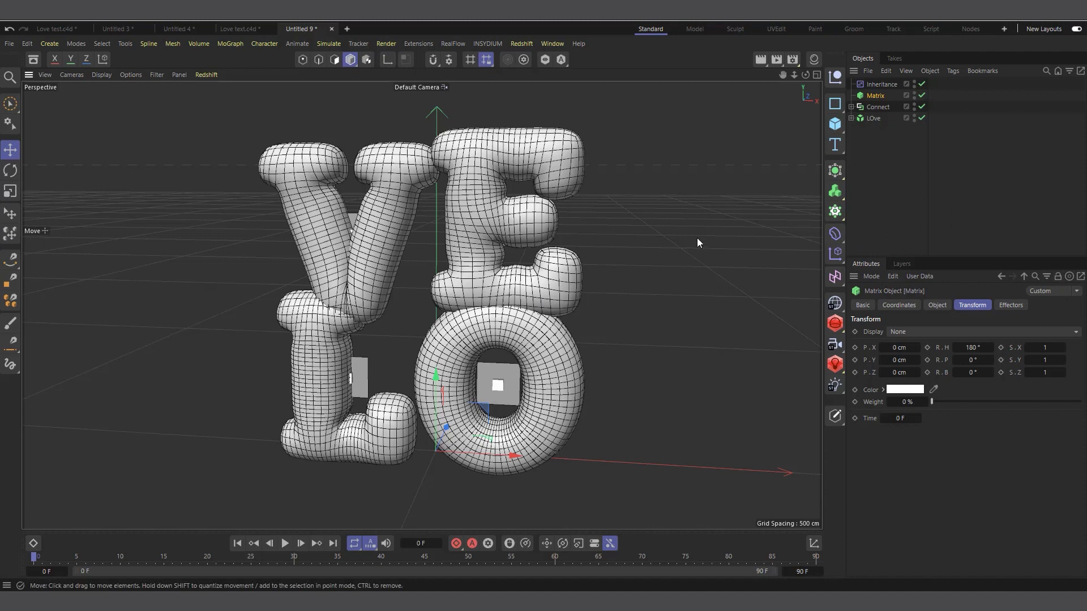
Step: Hide the LOve Fracture and the Connect object in the viewport, leaving only the matrix points
left_click(913, 115)
scroll(329, 235, "up", 5)
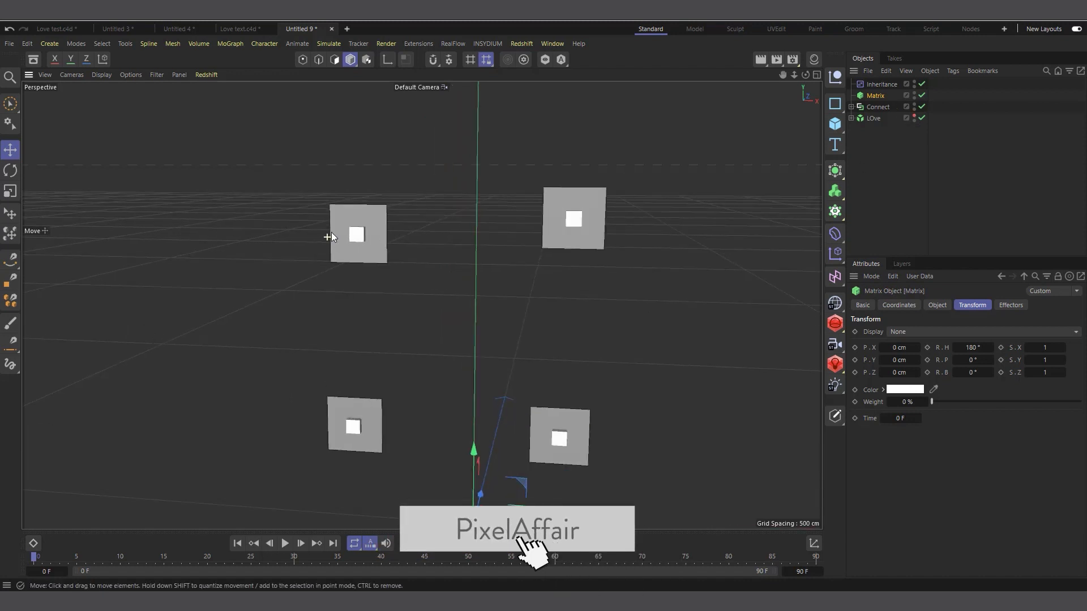
left_click(914, 106)
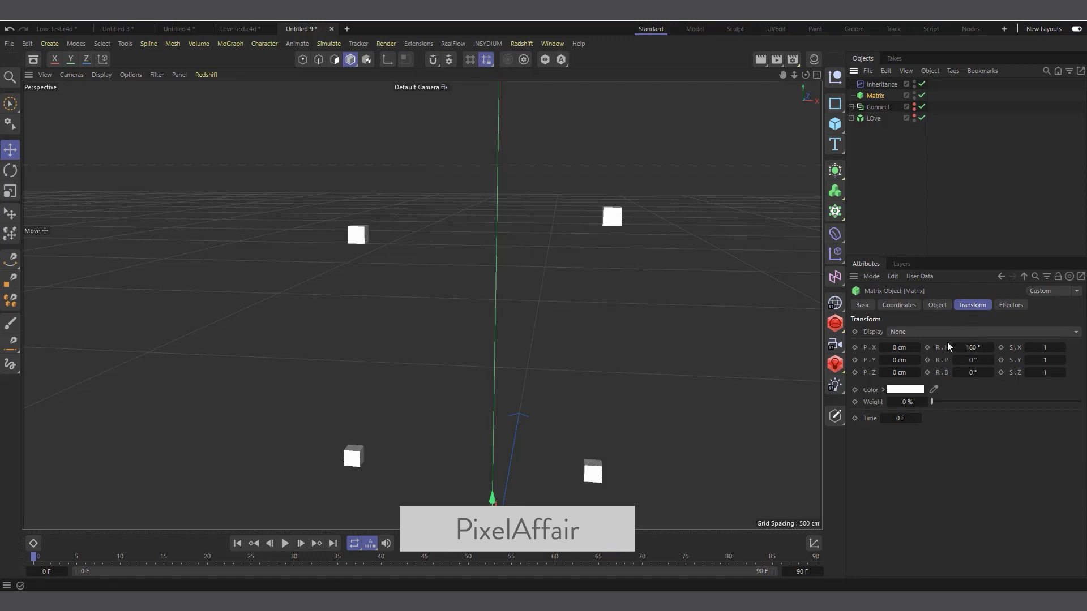
Step: Set the Matrix color to dark red (R 97, G 0, B 0) and its transform display to Index
left_click(905, 389)
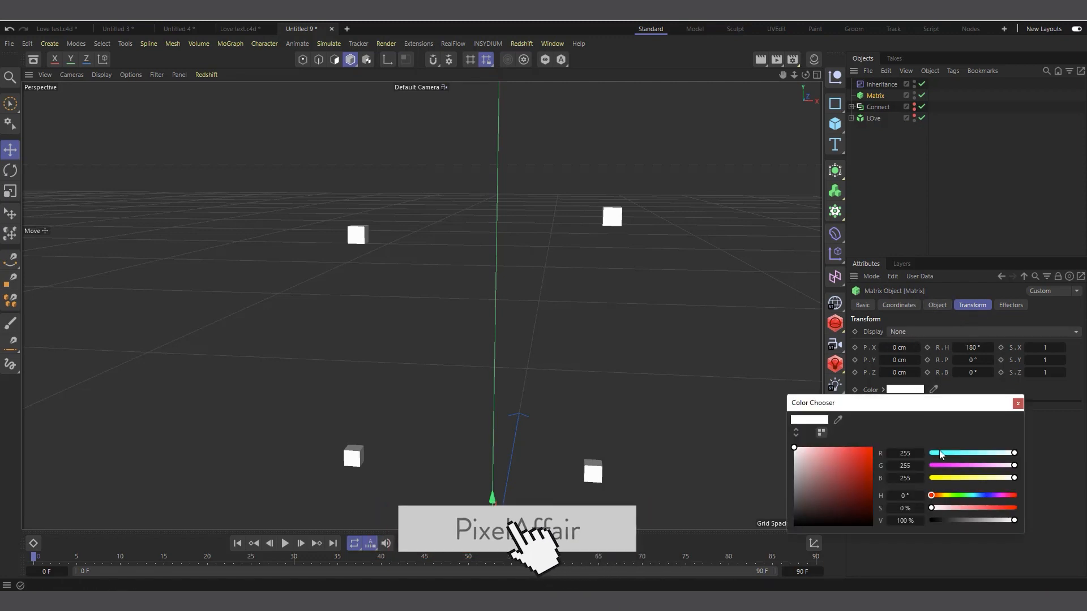
left_click_drag(816, 478, 873, 496)
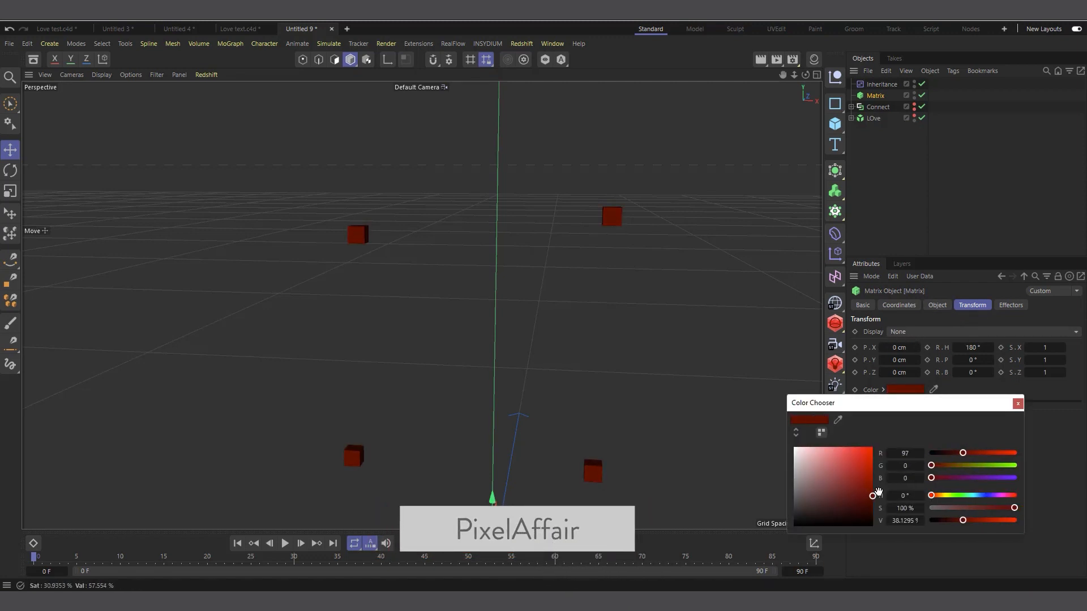
left_click(1017, 403)
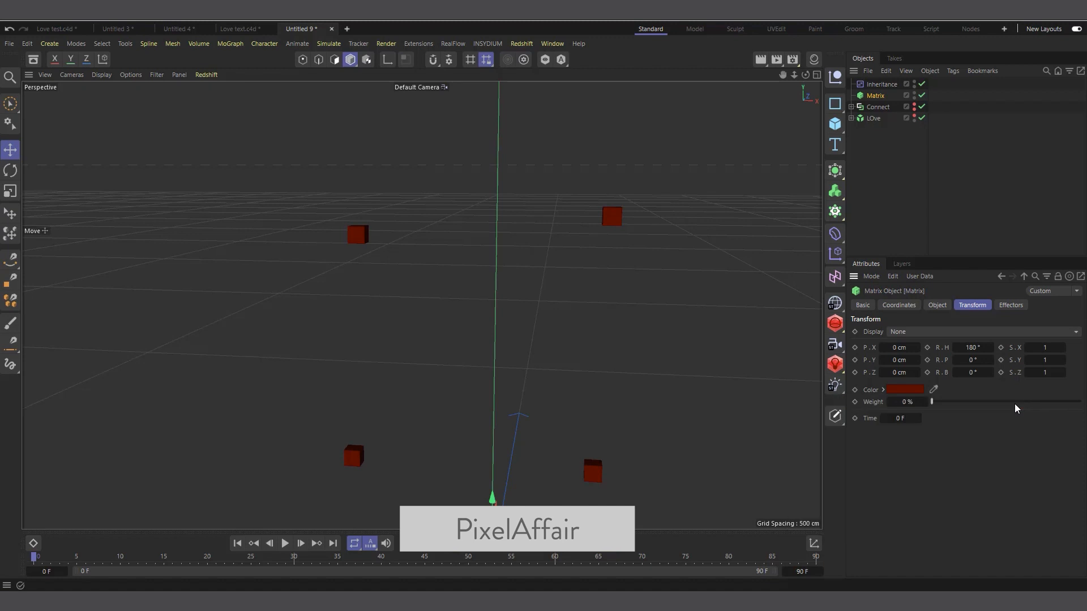
left_click(900, 333)
left_click(928, 389)
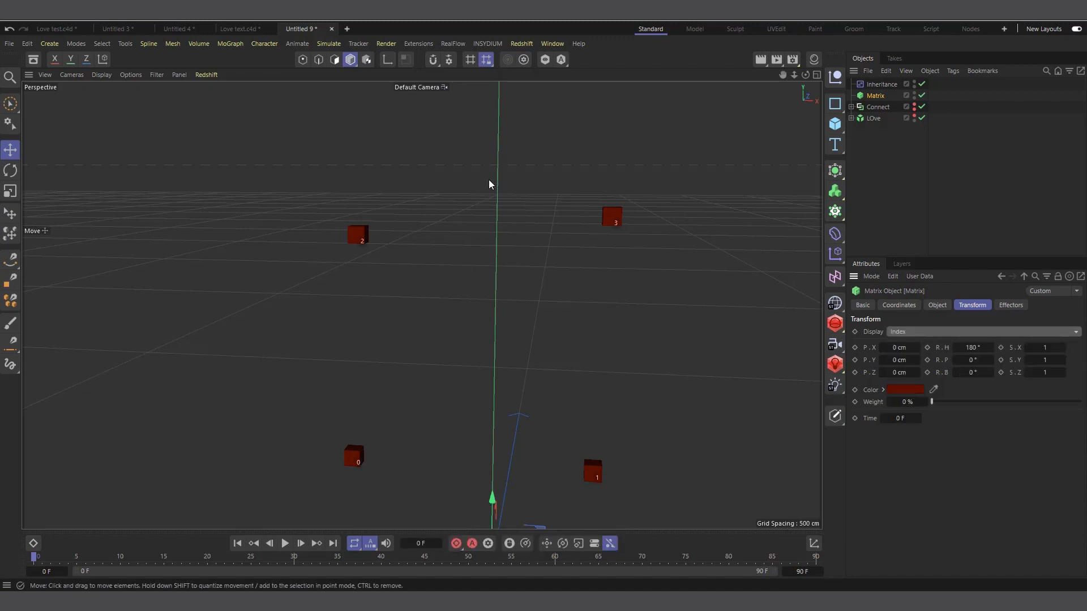
scroll(490, 180, "down", 2)
scroll(585, 433, "up", 3)
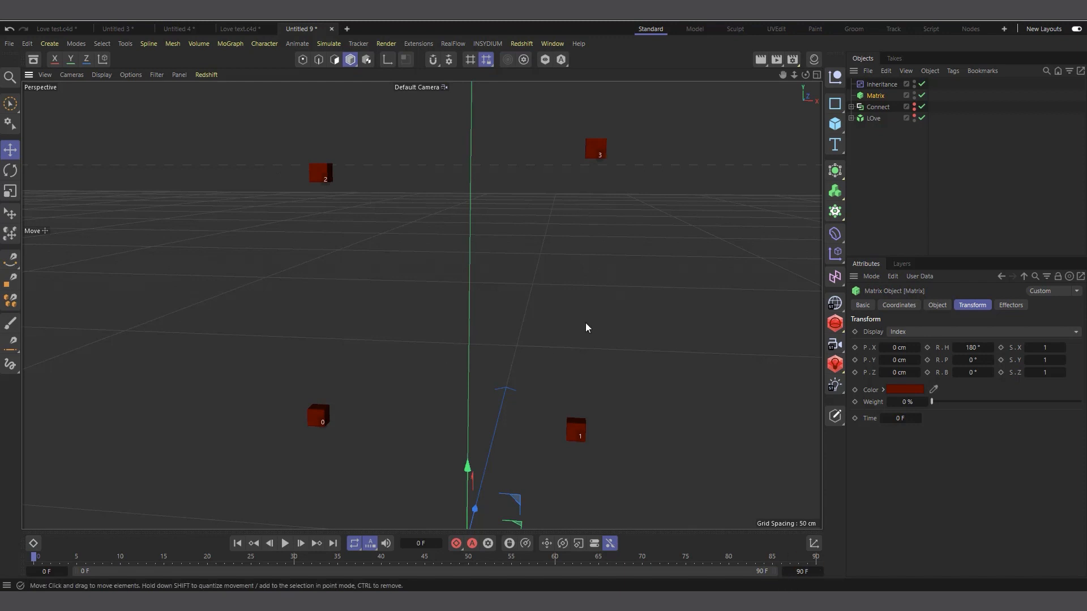
Step: Show the LOve letters again and reorder them inside the Fracture to O, V, L, E
left_click(851, 118)
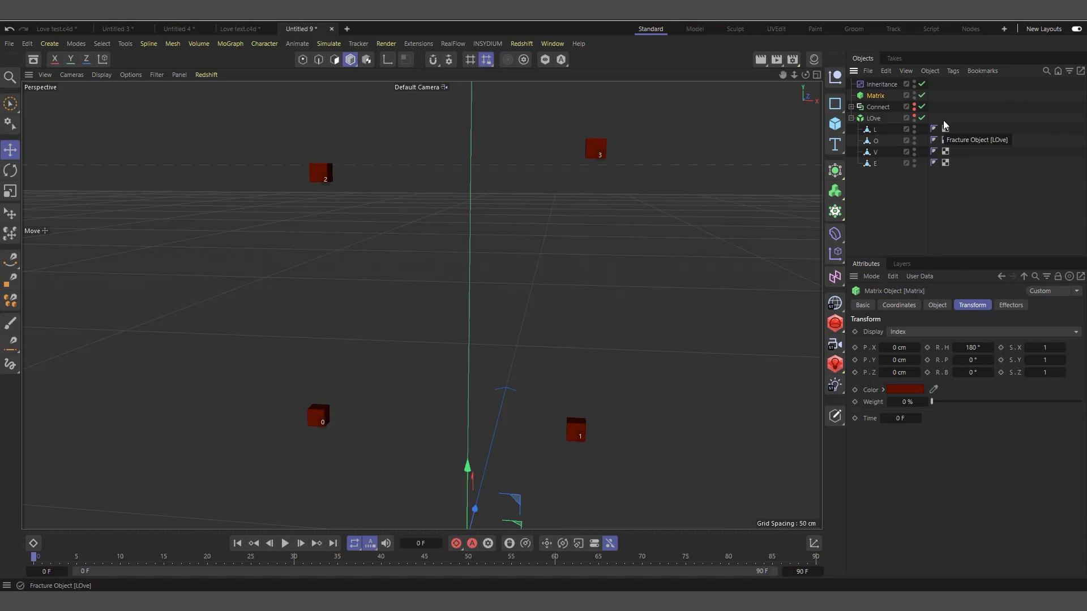
left_click(914, 115)
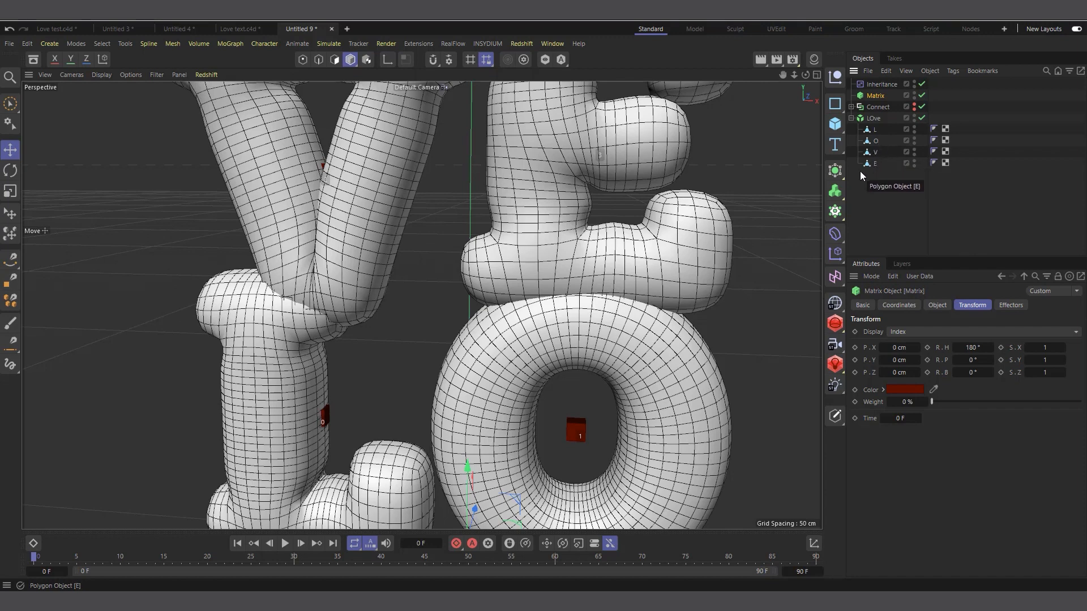
left_click_drag(876, 142, 876, 127)
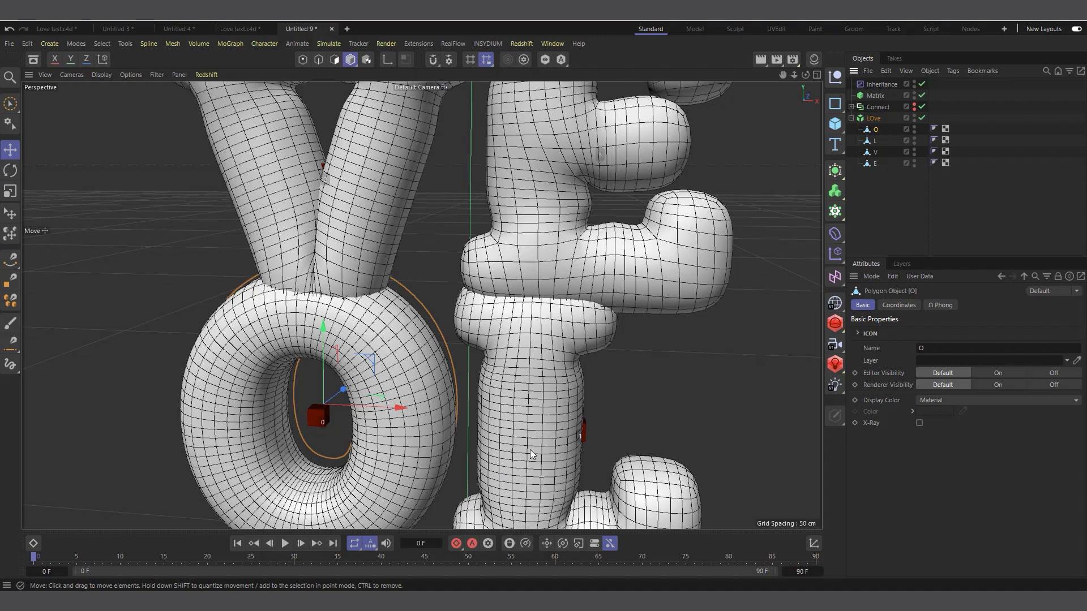
scroll(592, 332, "down", 3)
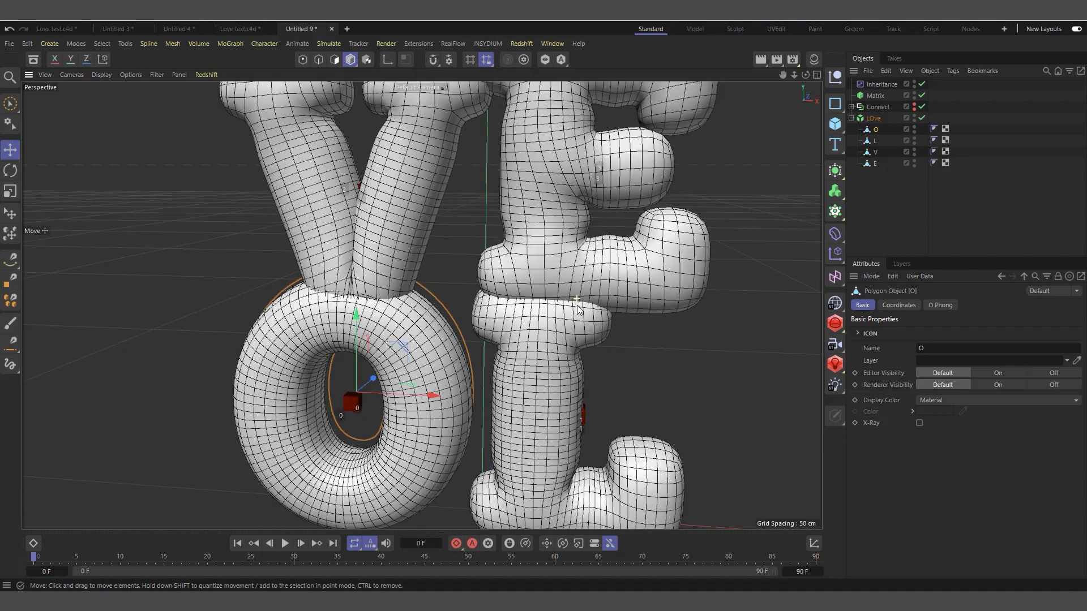
scroll(586, 449, "up", 3)
left_click_drag(864, 159, 878, 141)
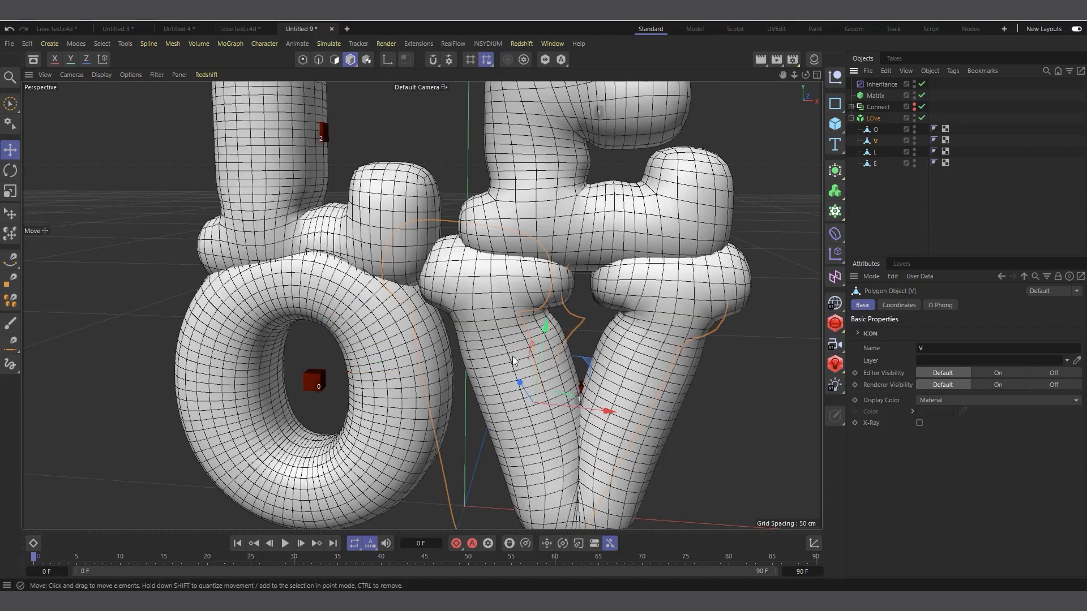
scroll(550, 437, "down", 2)
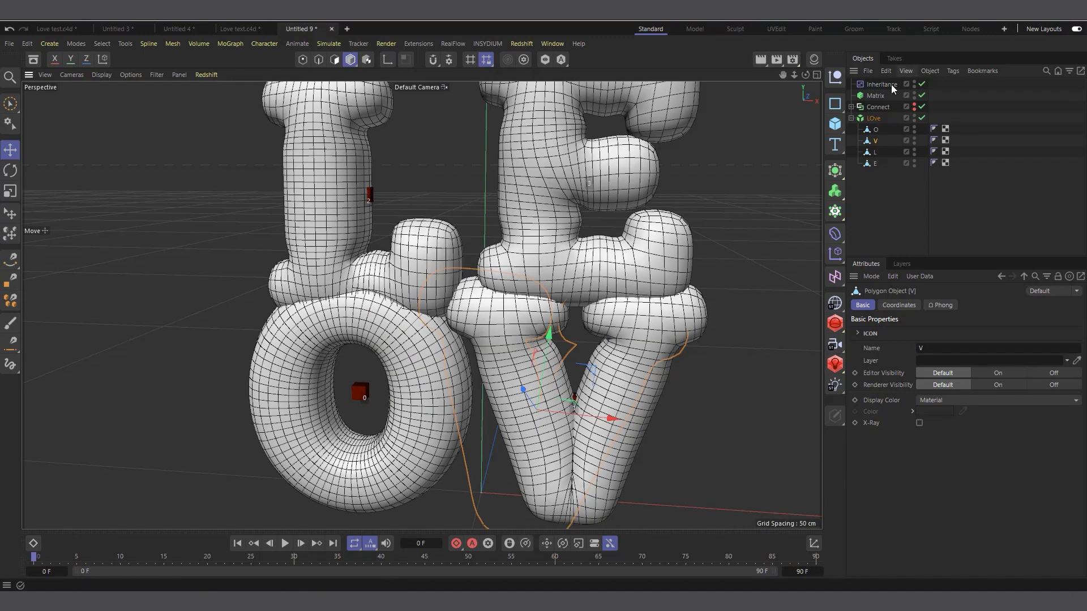
left_click(875, 151)
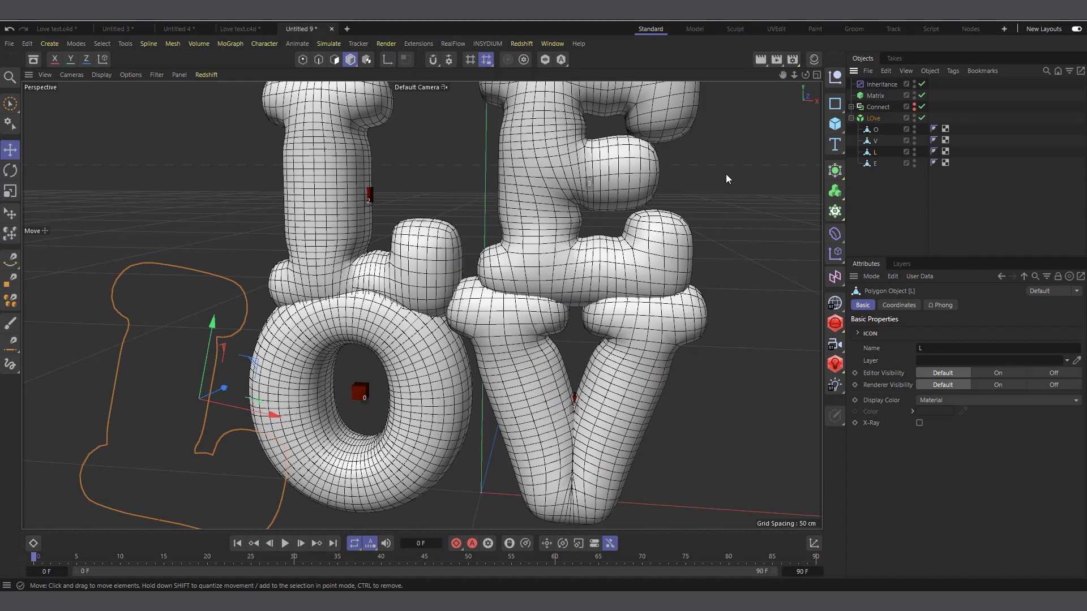
left_click(874, 163)
scroll(434, 368, "down", 1)
scroll(436, 365, "down", 2)
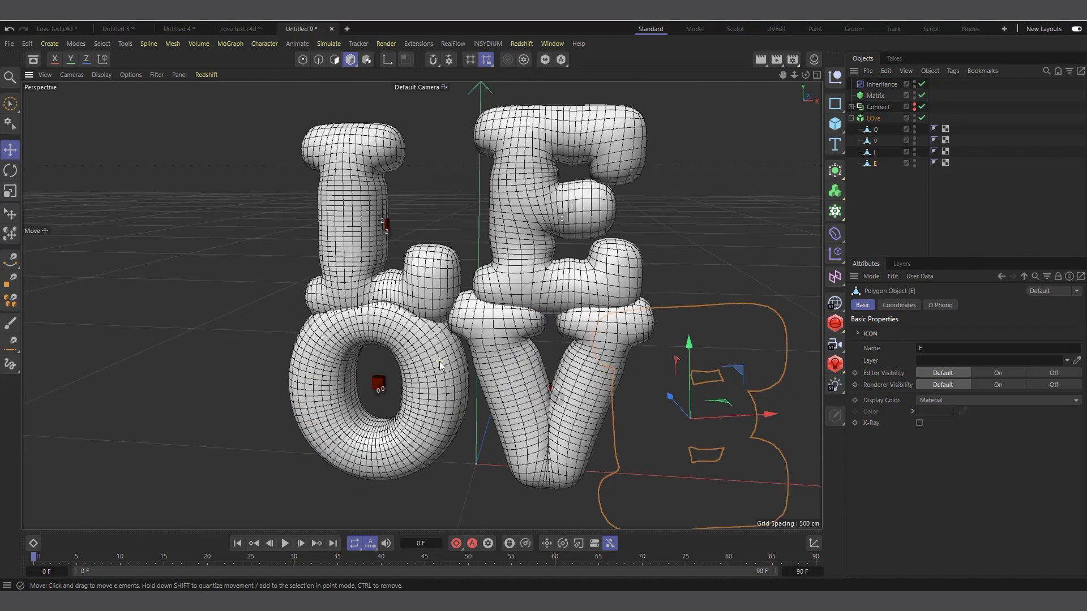
left_click(851, 119)
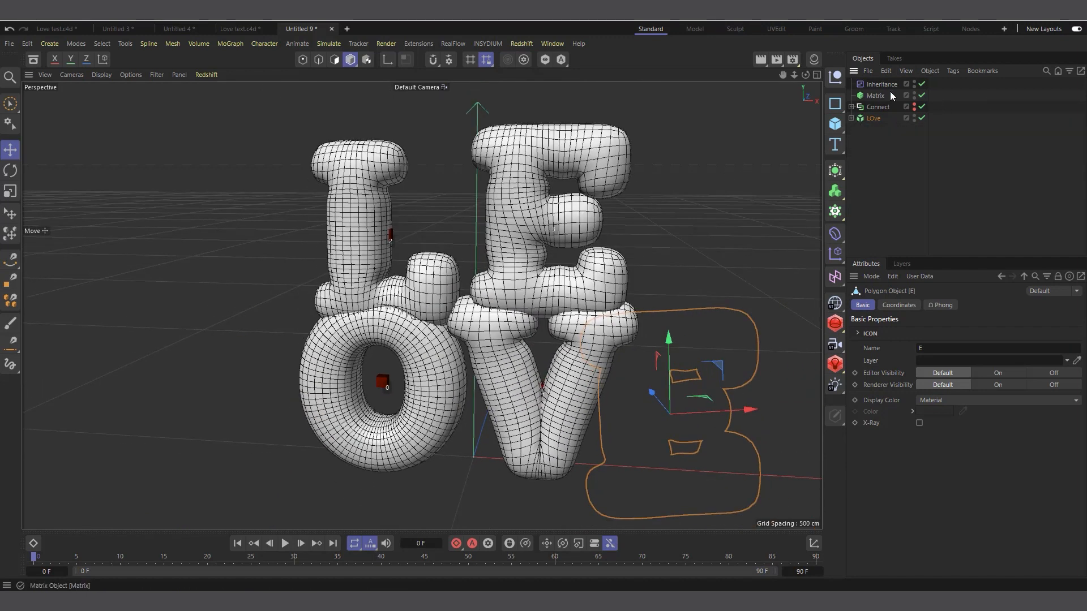
Step: Try out the Inheritance effector's strength and return it to 100%
left_click(894, 86)
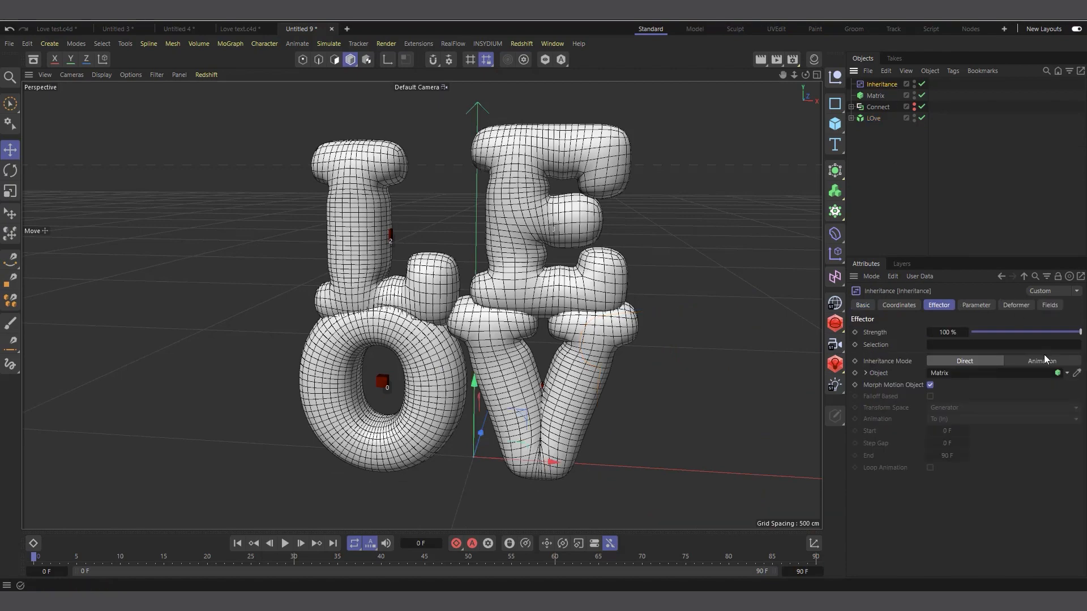
mouse_move(1071, 336)
left_mouse_down()
mouse_move(964, 340)
mouse_move(1081, 333)
left_mouse_up()
left_click_drag(990, 371, 1081, 362)
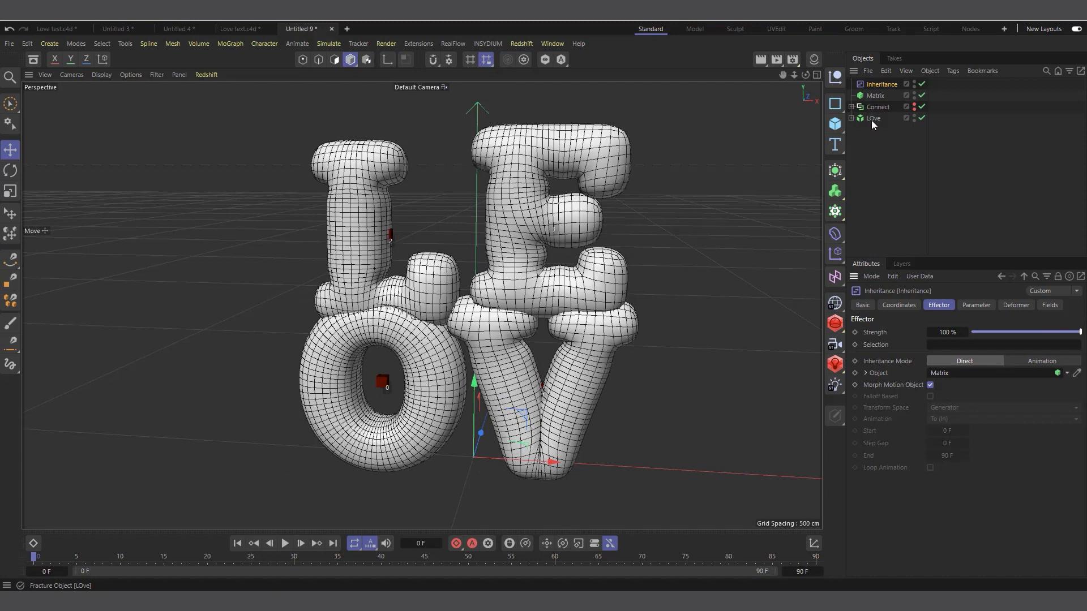
Step: Reorder the letters inside the LOve Fracture to O, E, L, V
left_click(851, 118)
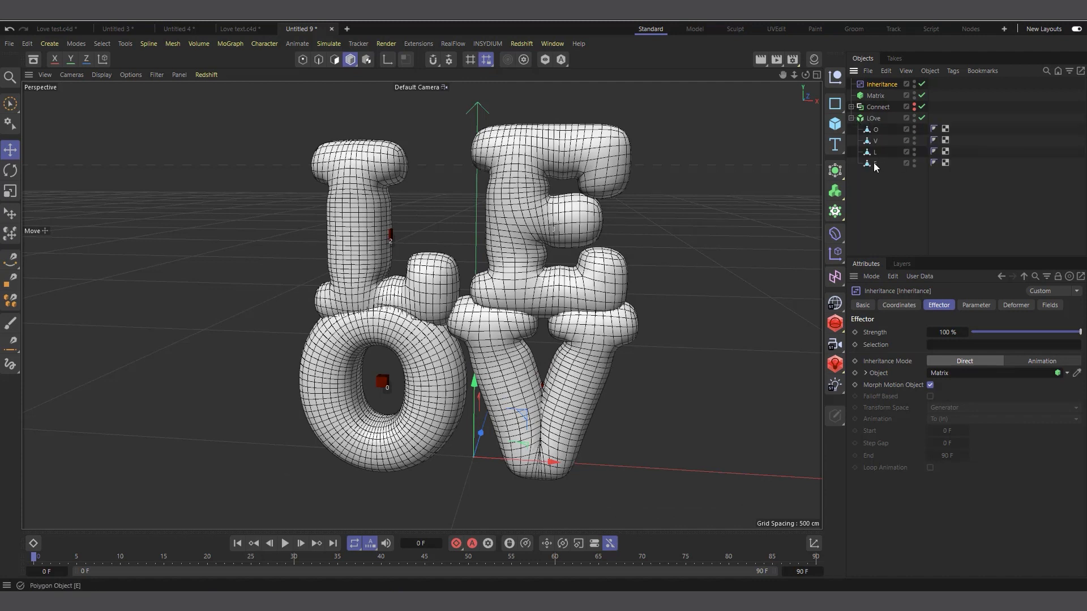
mouse_move(874, 164)
left_mouse_down()
mouse_move(886, 137)
mouse_move(878, 149)
left_mouse_up()
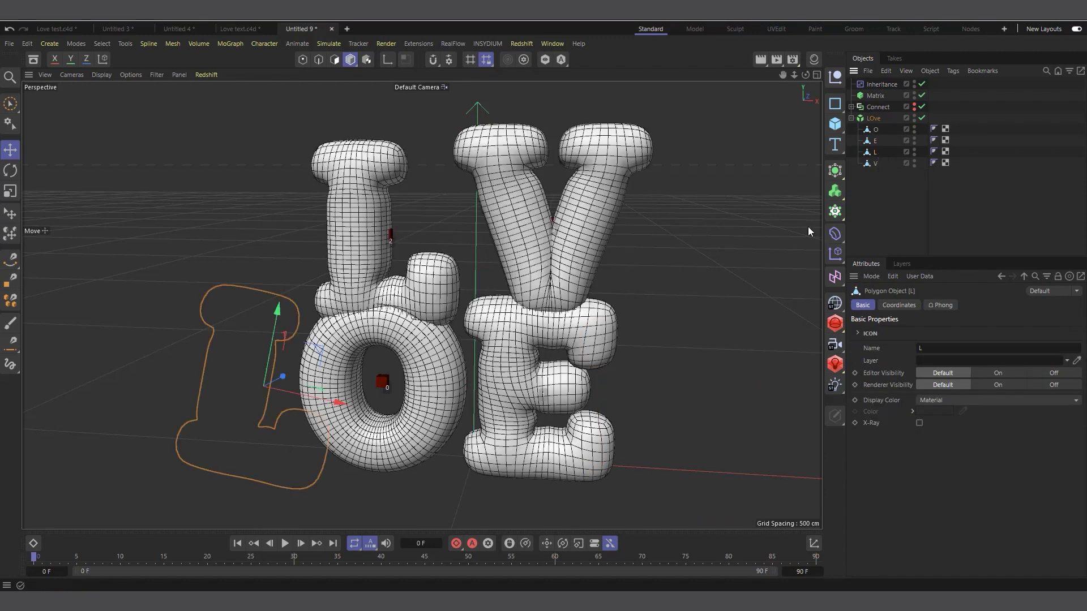
Step: Lower the Inheritance effector's strength to 0% and add a Linear Field to its falloff
left_click(890, 85)
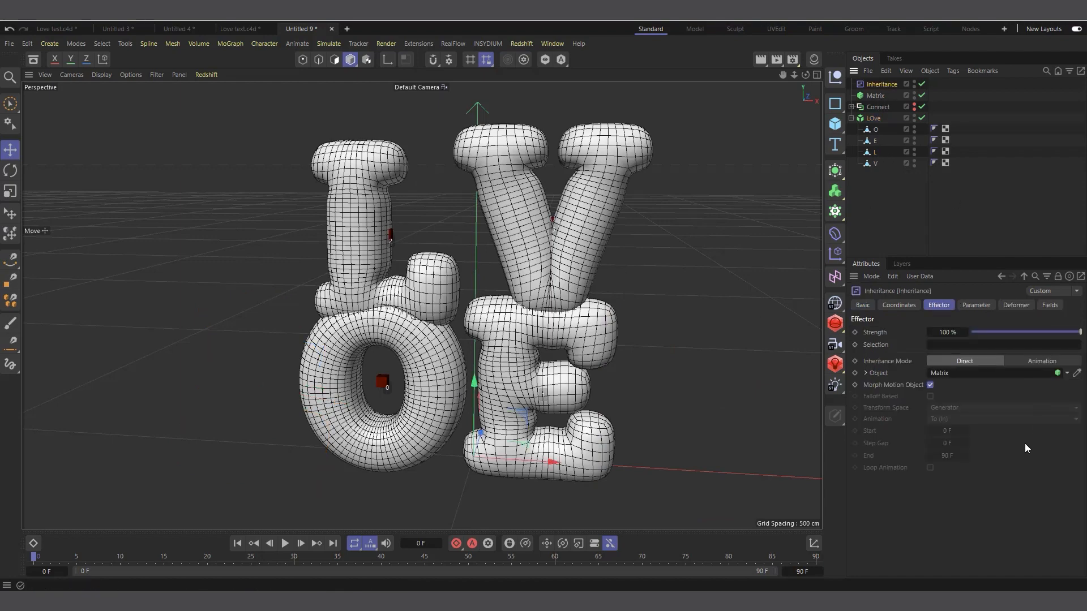
left_click_drag(1059, 331, 912, 371)
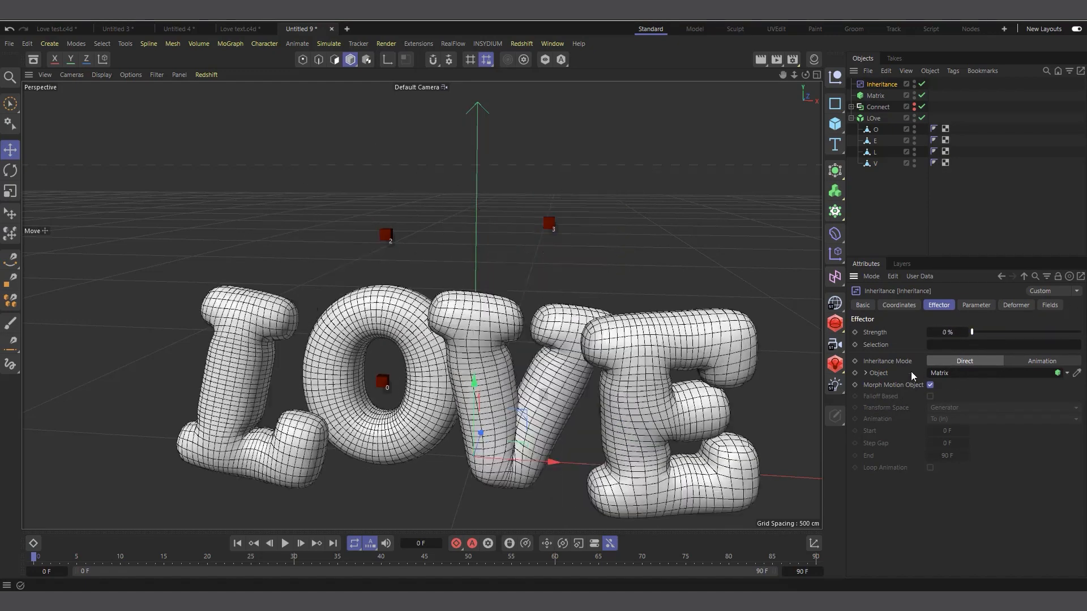
left_click(1046, 307)
left_click(874, 417)
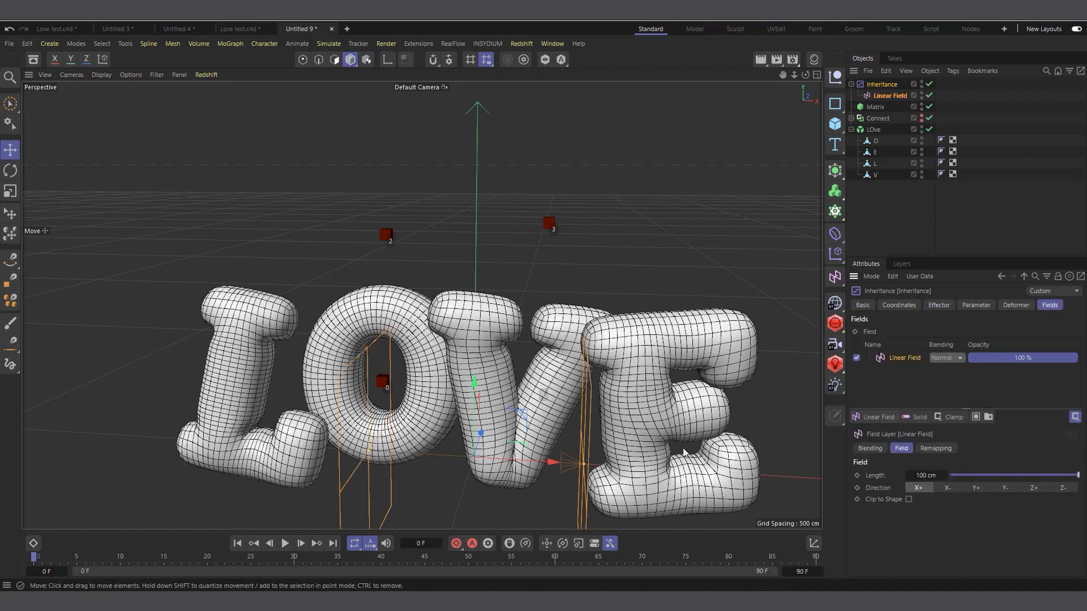
left_click_drag(534, 464, 647, 469)
key("ctrl+z")
left_click(888, 95)
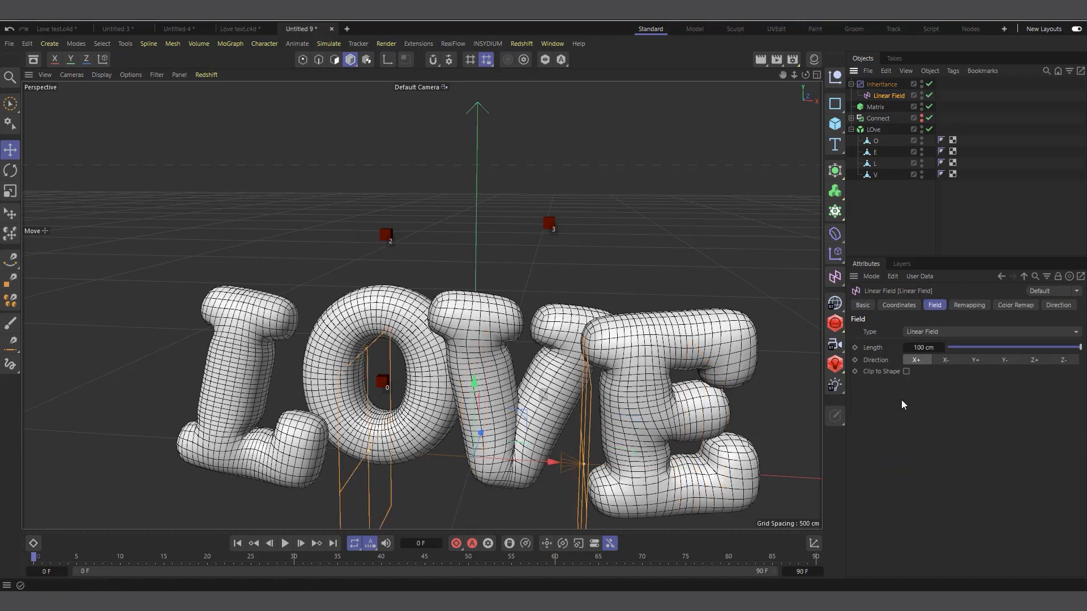
scroll(412, 236, "down", 5)
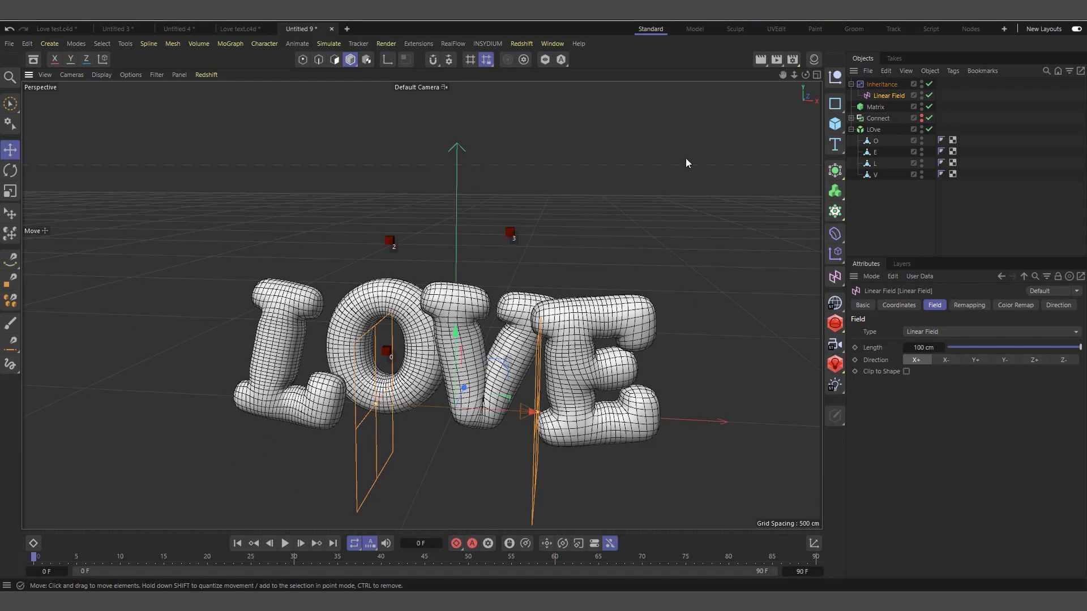
Step: Set the Inheritance effector's strength to 100%
left_click(869, 89)
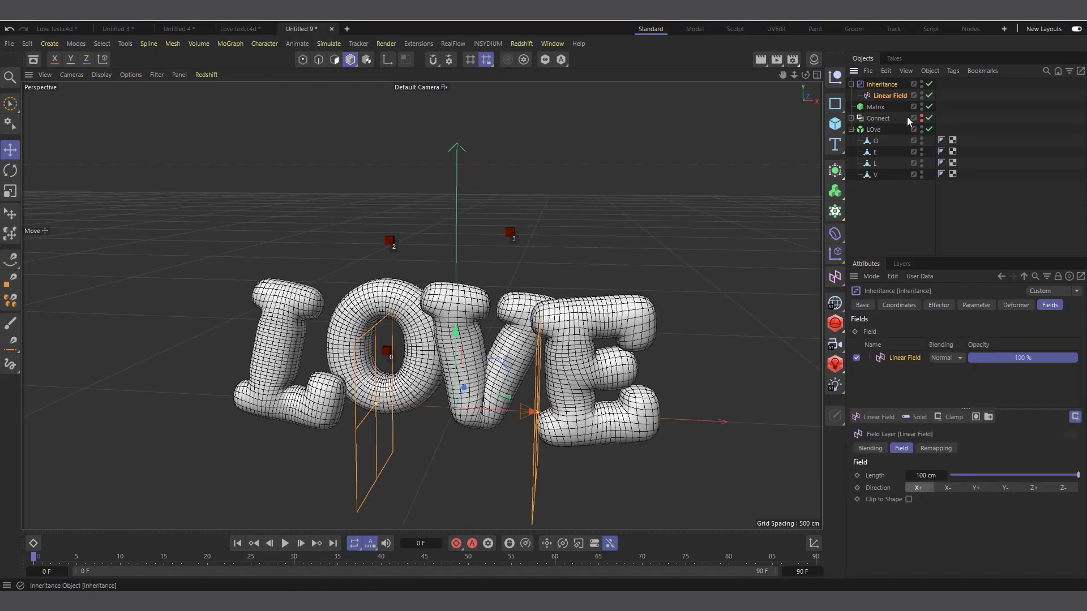
left_click(942, 305)
left_click_drag(980, 332, 1080, 333)
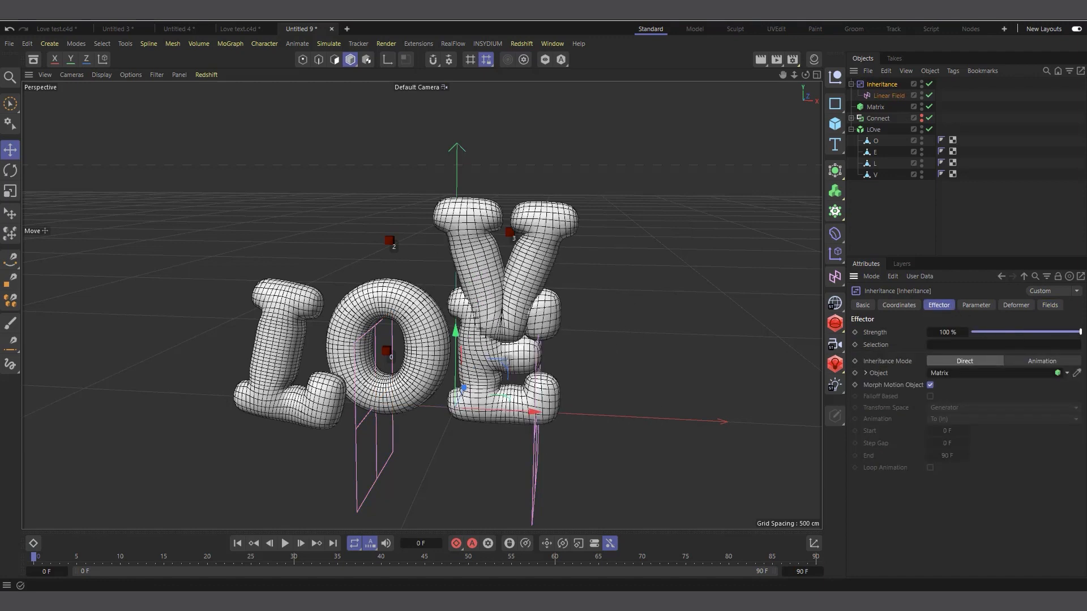
Step: Move the Linear Field past the E along X, reverse its direction to X-, and reposition it beside the letters
left_click(886, 96)
left_click_drag(504, 412, 816, 425)
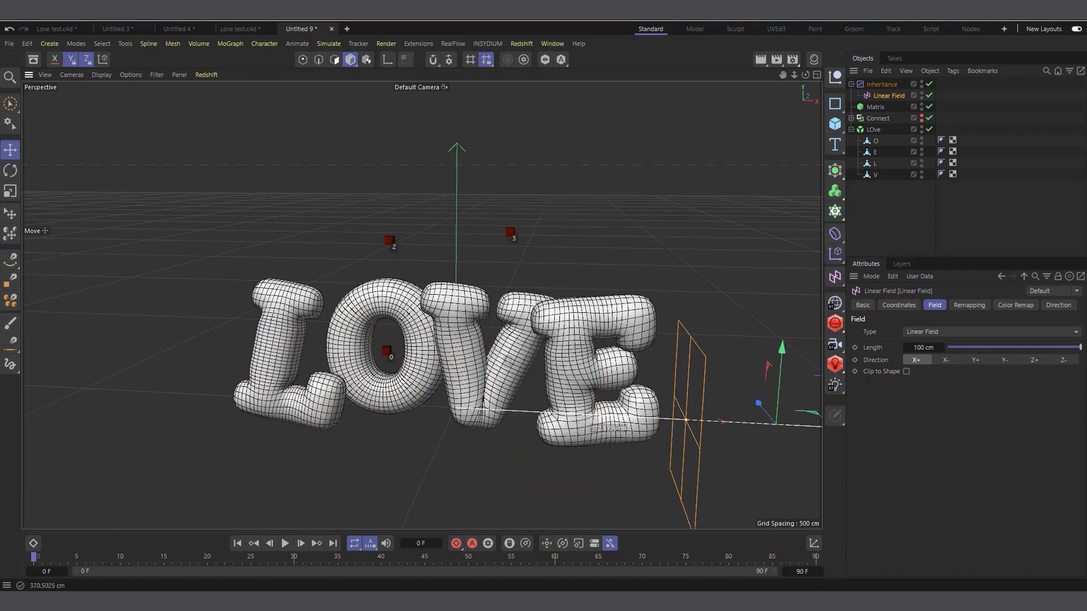
left_click(945, 361)
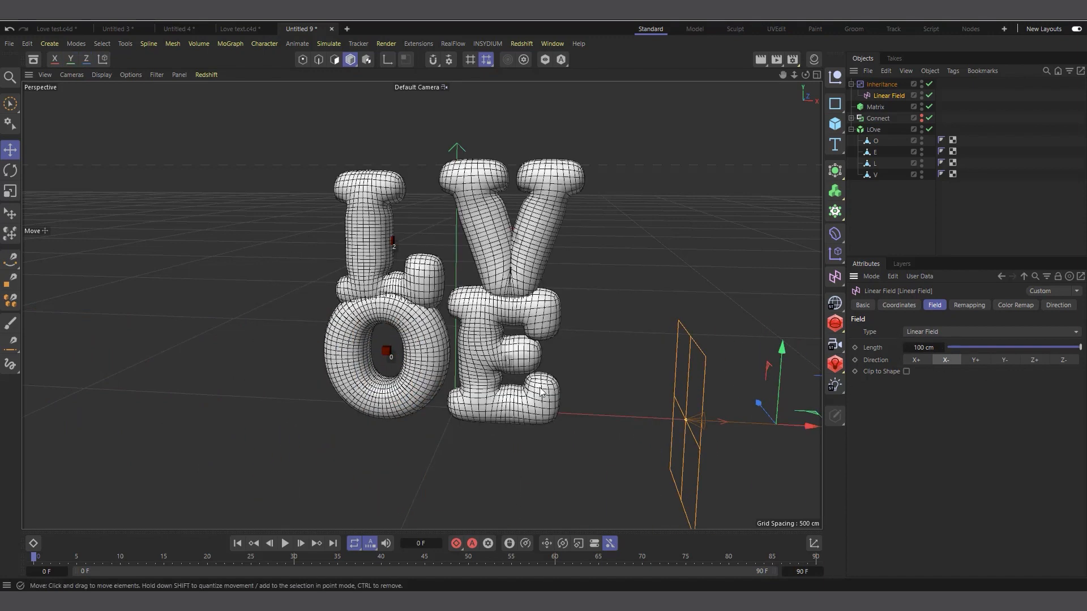
left_click_drag(749, 429, 716, 362)
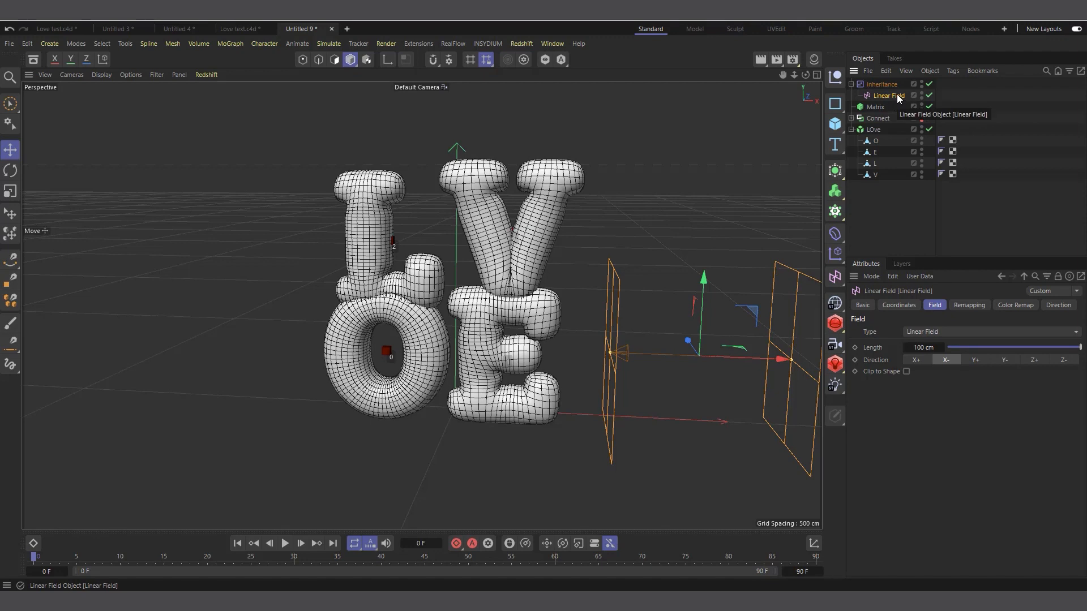
Step: Delete the Linear Field from the Inheritance effector
key("Delete")
left_click(881, 84)
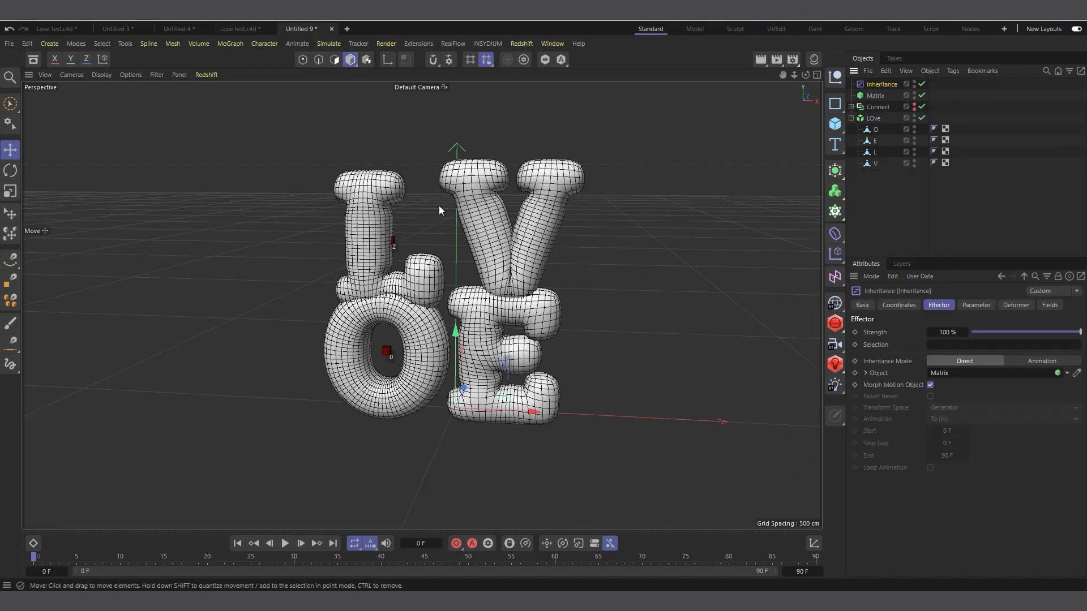
scroll(436, 227, "up", 4)
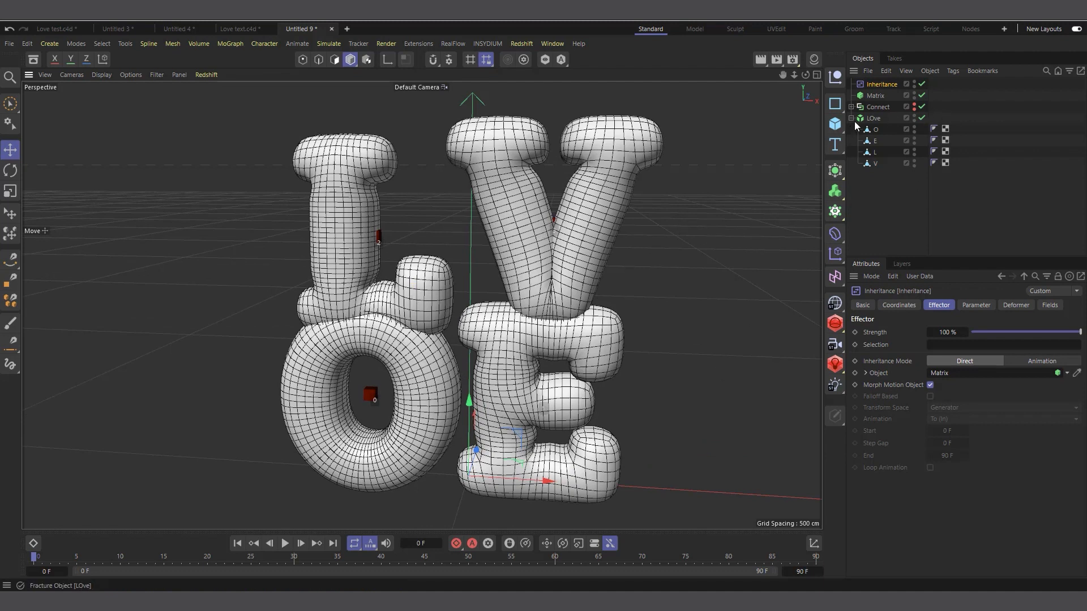
Step: Show the Connect object's planes in the viewport and hide the Matrix object
left_click(851, 107)
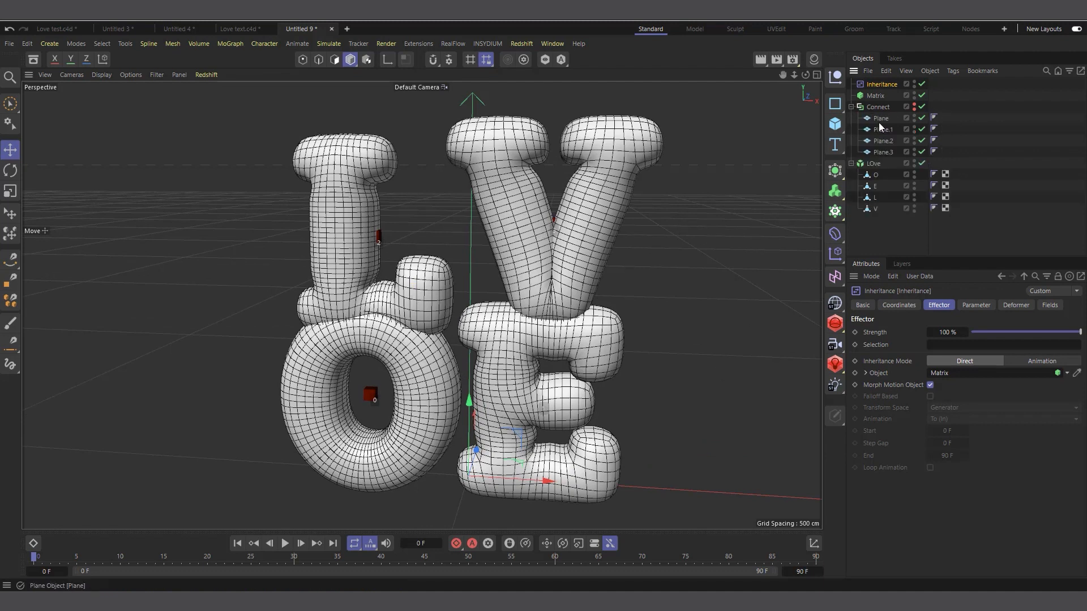
left_click(885, 121)
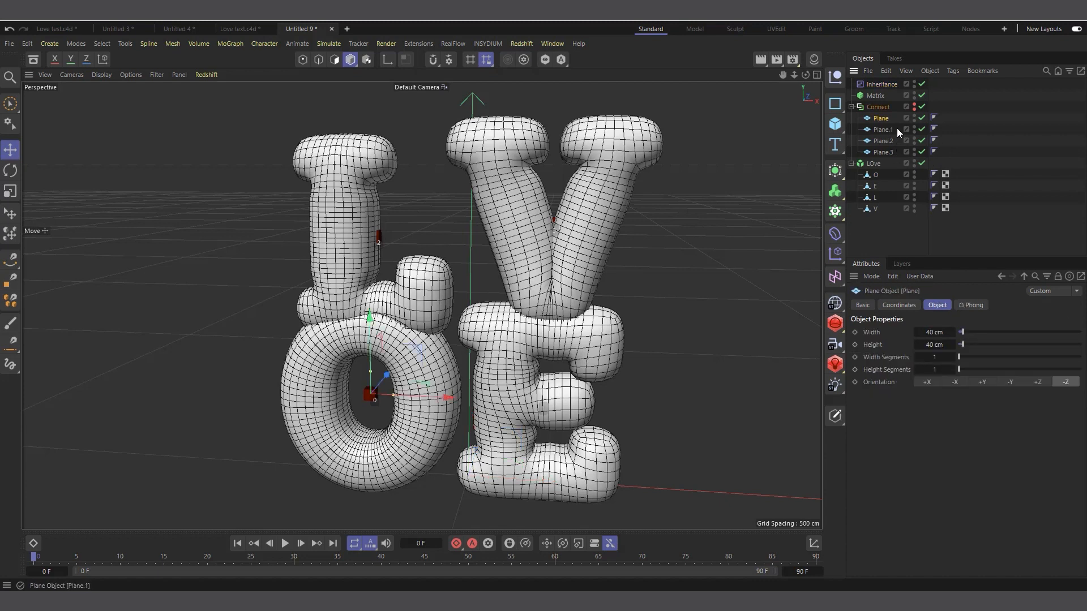
left_click(915, 105)
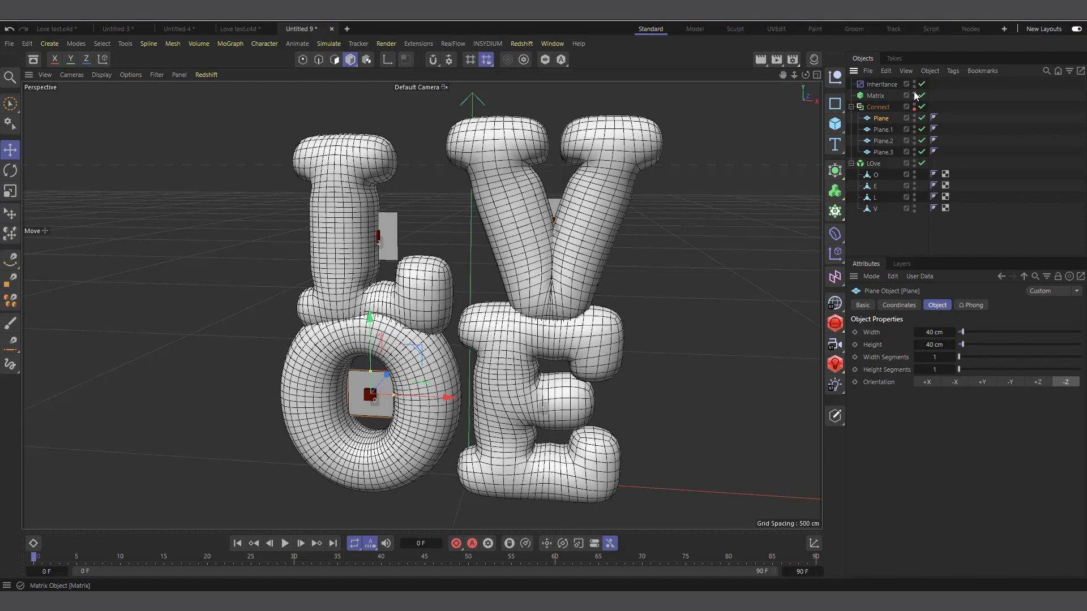
double_click(914, 93)
left_click_drag(806, 75, 764, 93)
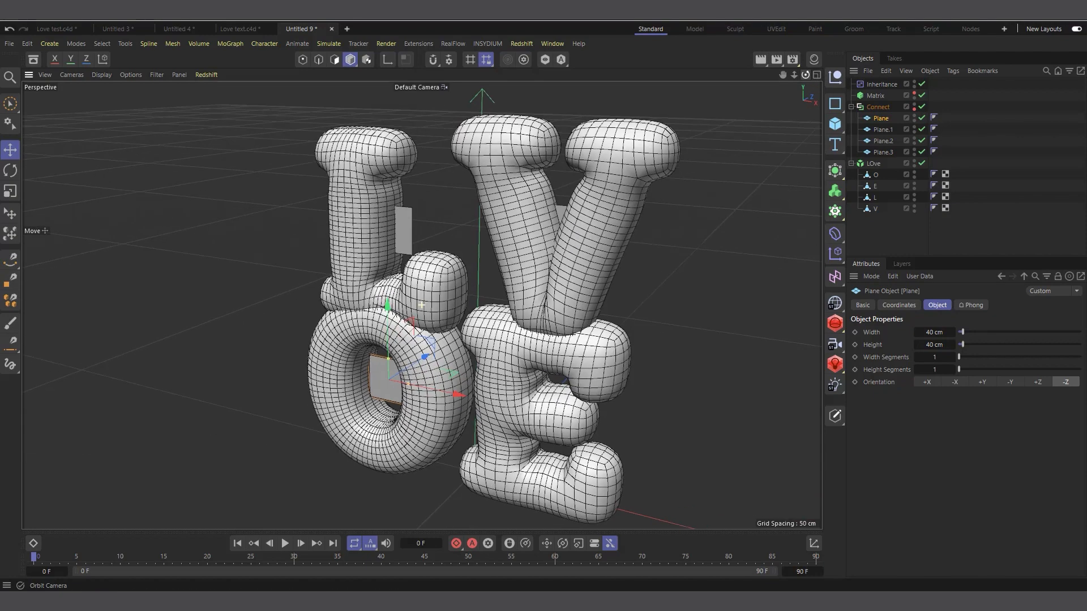
left_click_drag(456, 490, 488, 478, "alt")
scroll(407, 456, "up", 2)
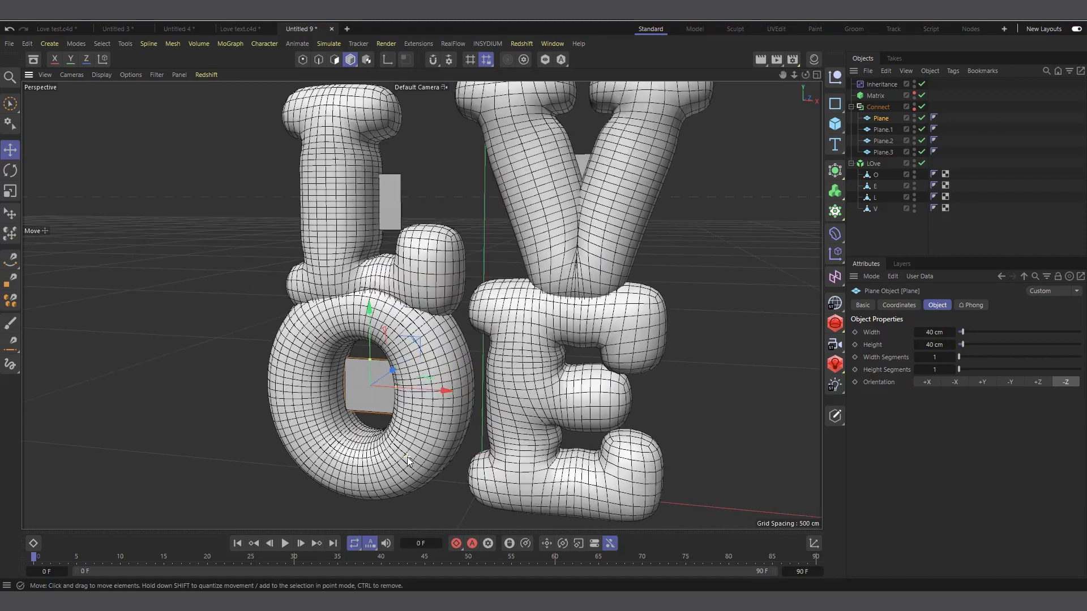
scroll(344, 382, "down", 2)
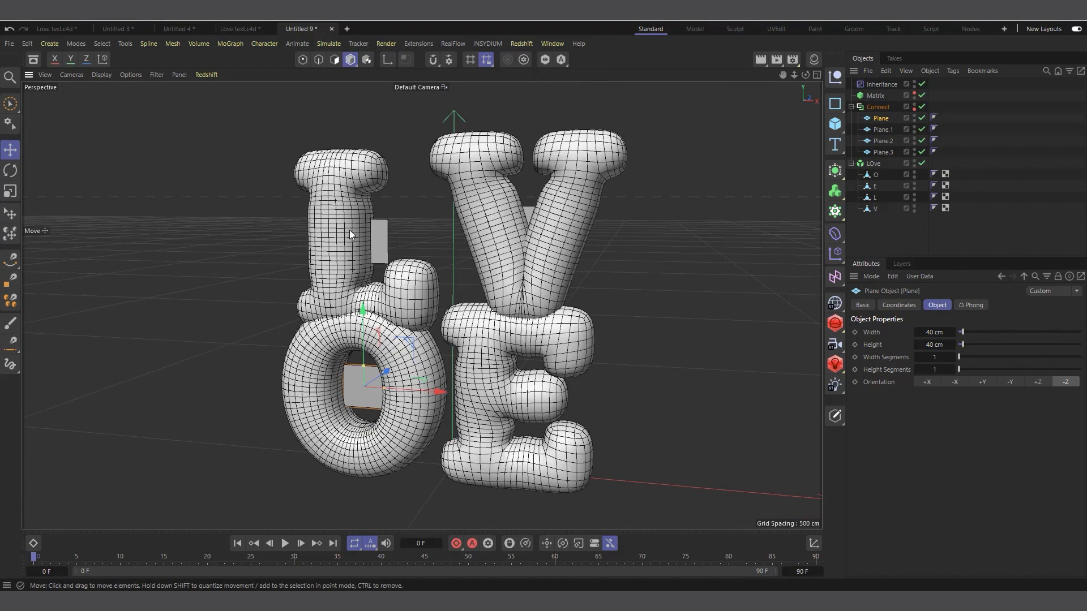
Step: Rename the four planes inside Connect after the letters they position: O, E, L and V
double_click(885, 140)
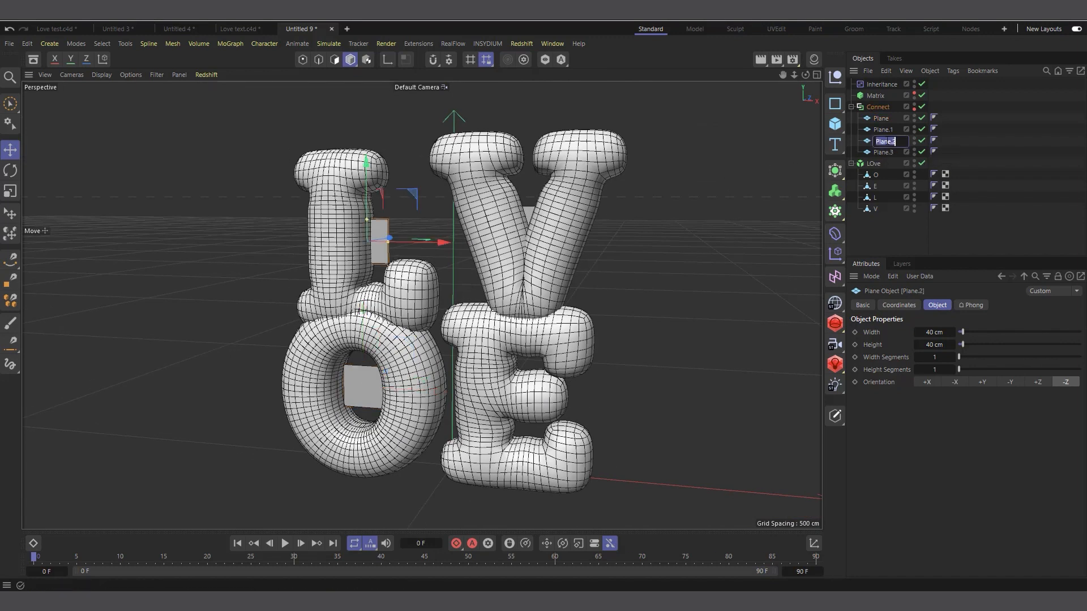
type("L")
key("shift+Tab")
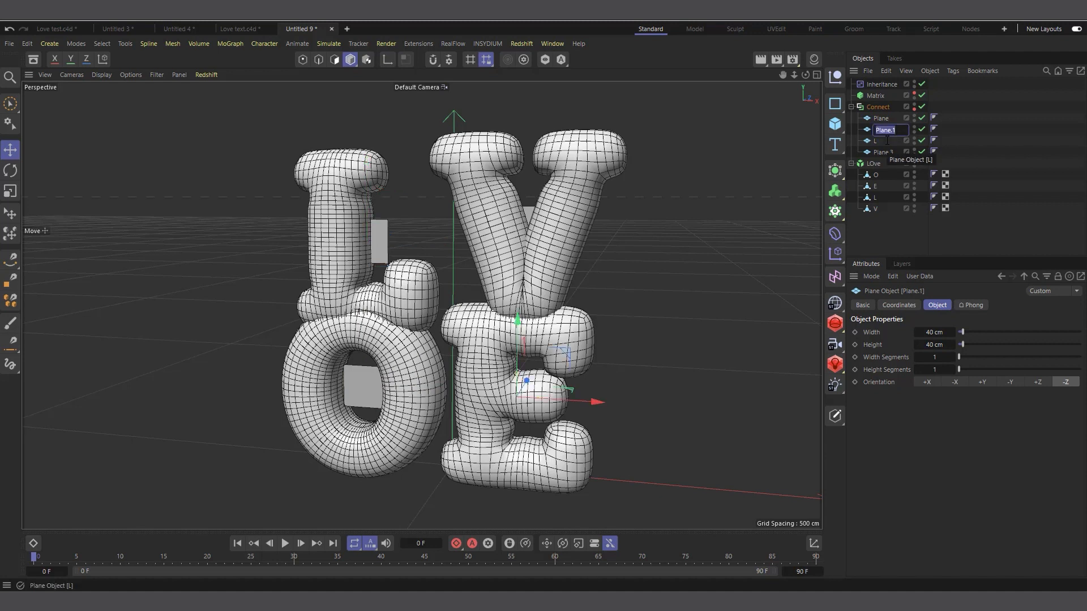
left_click(868, 132)
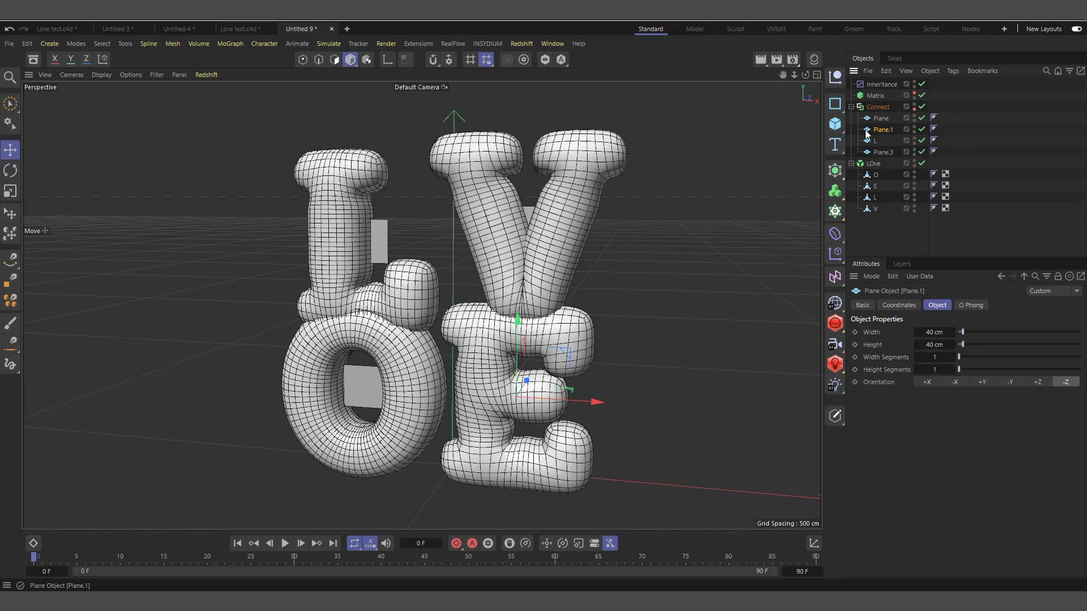
double_click(883, 131)
key("shift+Tab")
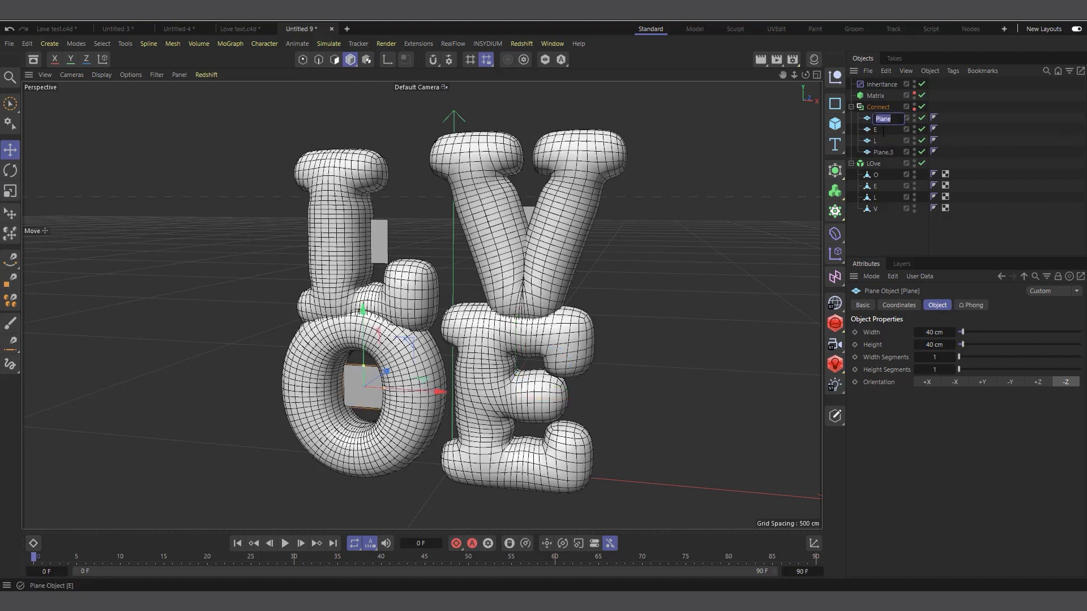
type("O")
double_click(883, 150)
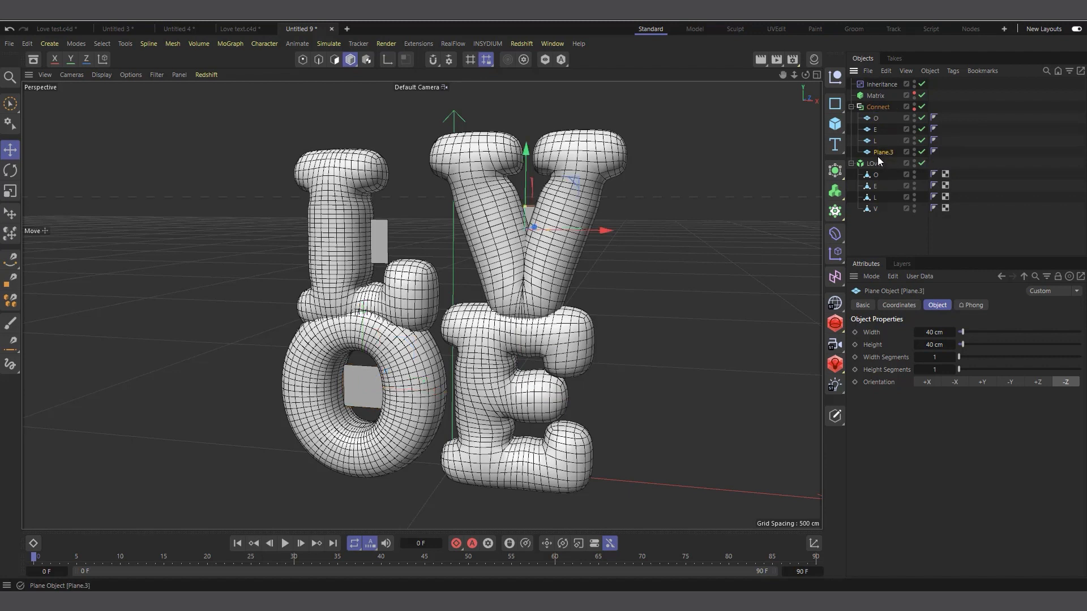
type("V")
left_click(900, 240)
Step: Rotate the L plane inside Connect to tilt the letter L above the O
left_click(868, 153)
left_click(378, 249)
key("r")
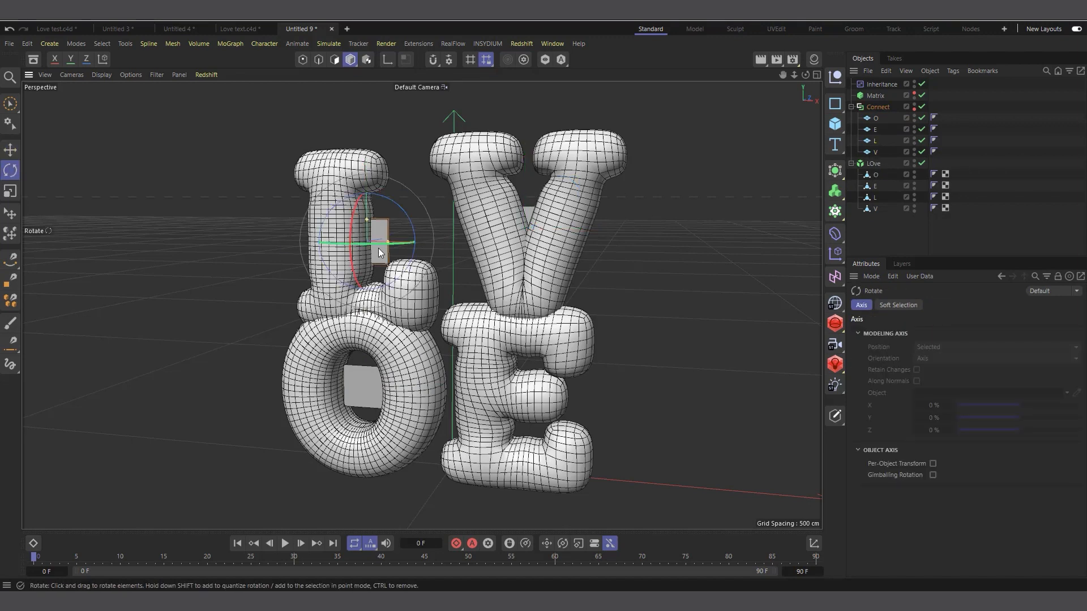
left_click_drag(390, 261, 448, 205)
key("e")
left_click_drag(807, 75, 933, 104)
Step: Shift the V plane in depth, rotate it to tilt the letter V, and move it upward next to the L
left_click(875, 153)
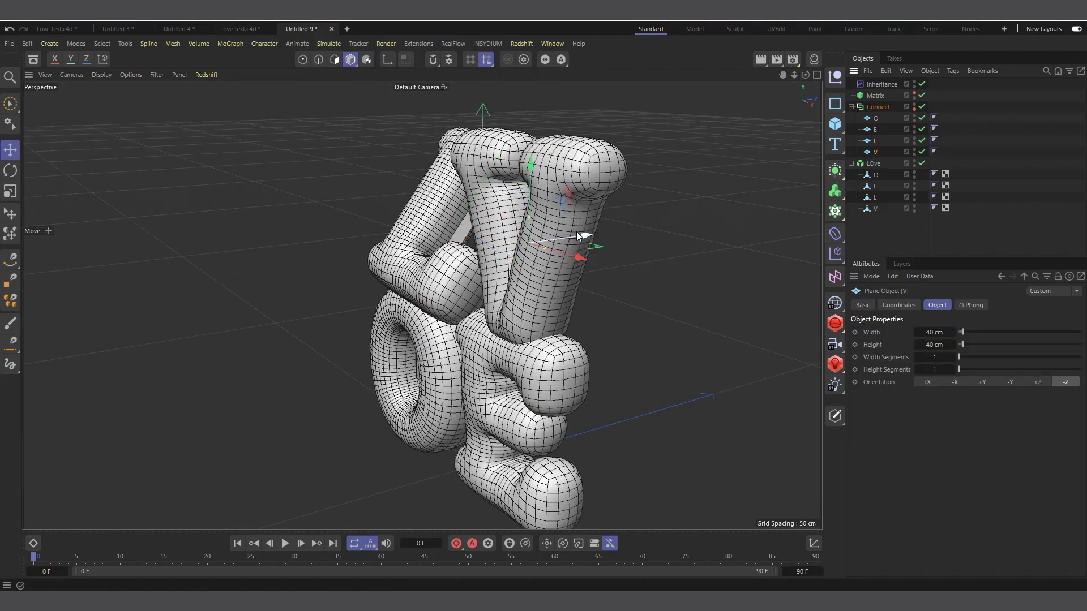
left_click_drag(576, 232, 593, 226)
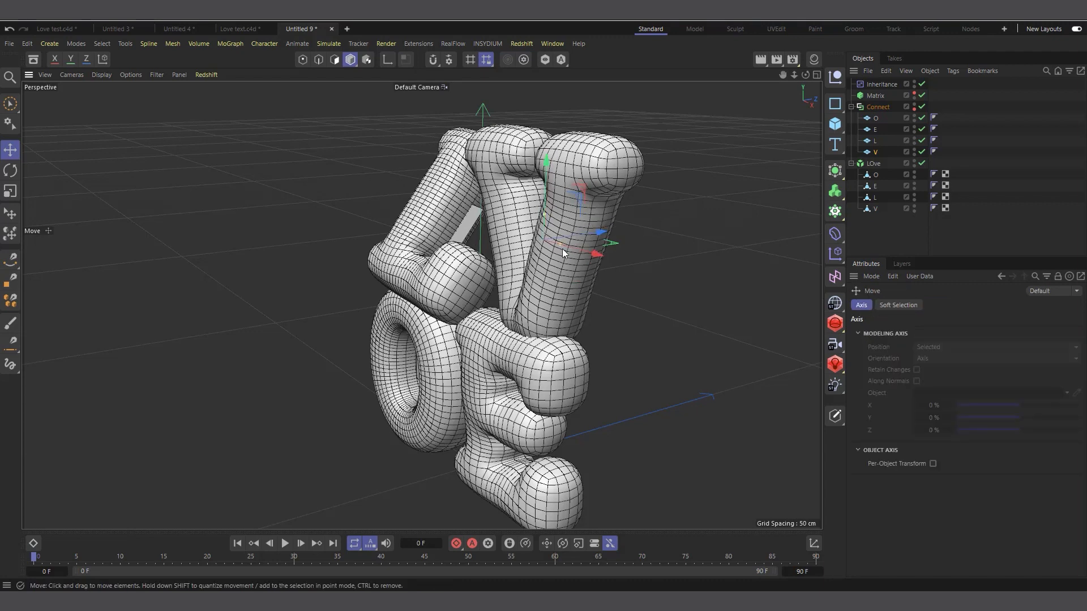
key("r")
left_click_drag(591, 262, 541, 243)
key("e")
left_click_drag(595, 265, 573, 249)
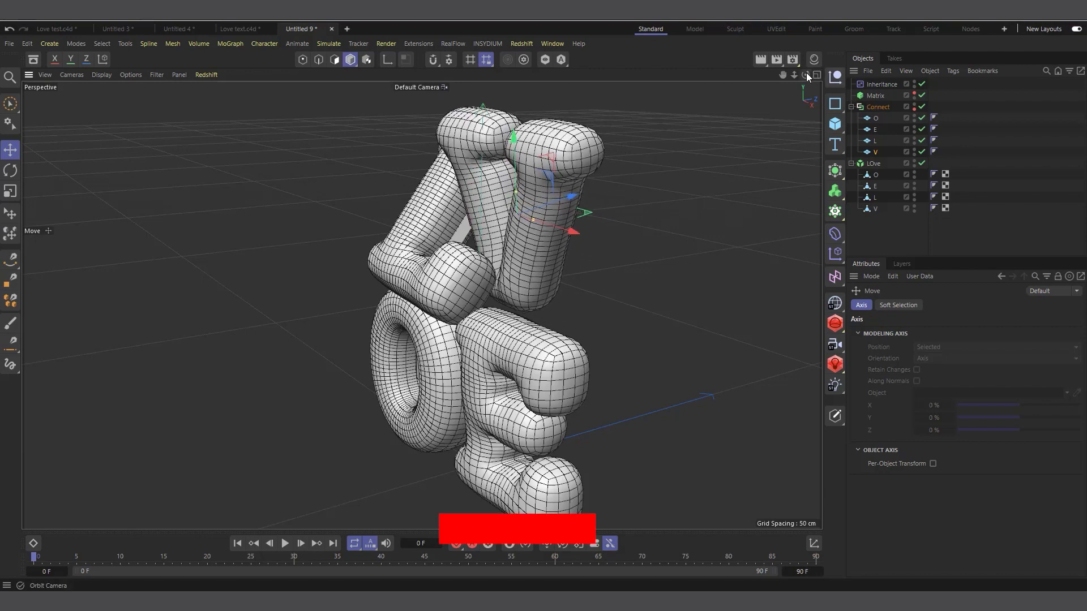
Step: Fine-tune the V plane's position by lowering it slightly, nudging it along X, and shifting it about 7 cm in depth
mouse_move(805, 75)
left_mouse_down()
mouse_move(872, 74)
mouse_move(912, 53)
mouse_move(804, 90)
left_mouse_up()
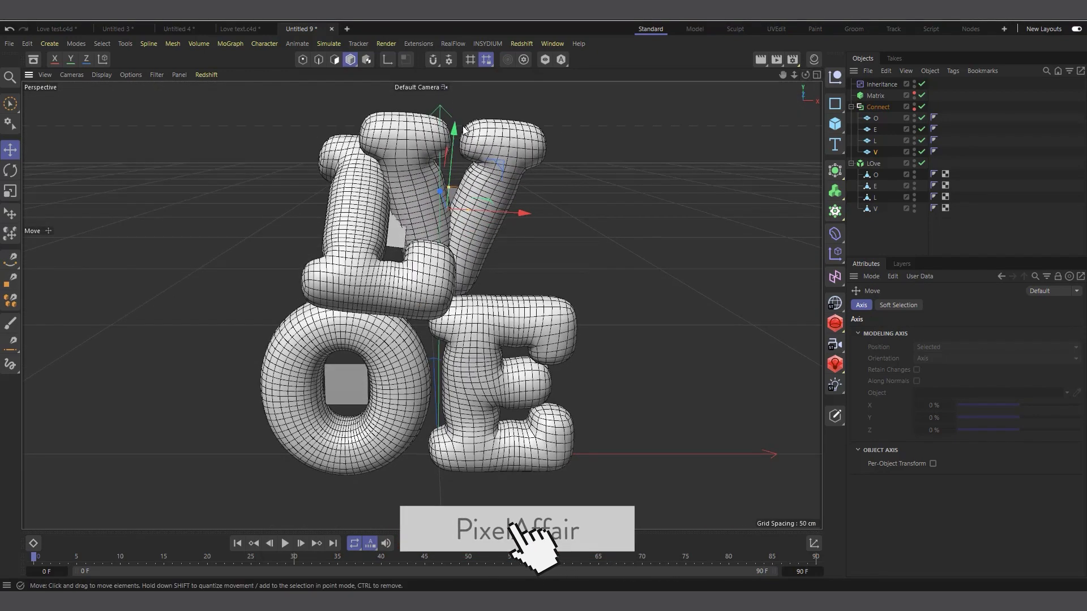
left_click_drag(459, 133, 459, 140)
left_click_drag(524, 223, 536, 224)
left_click_drag(805, 74, 883, 74)
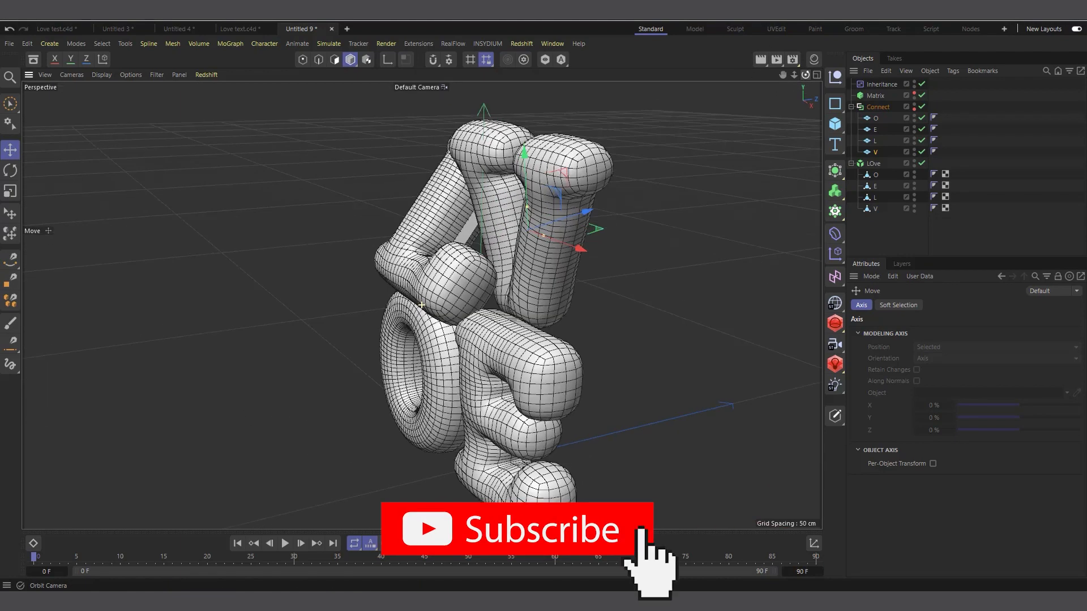
left_click_drag(596, 210, 582, 214)
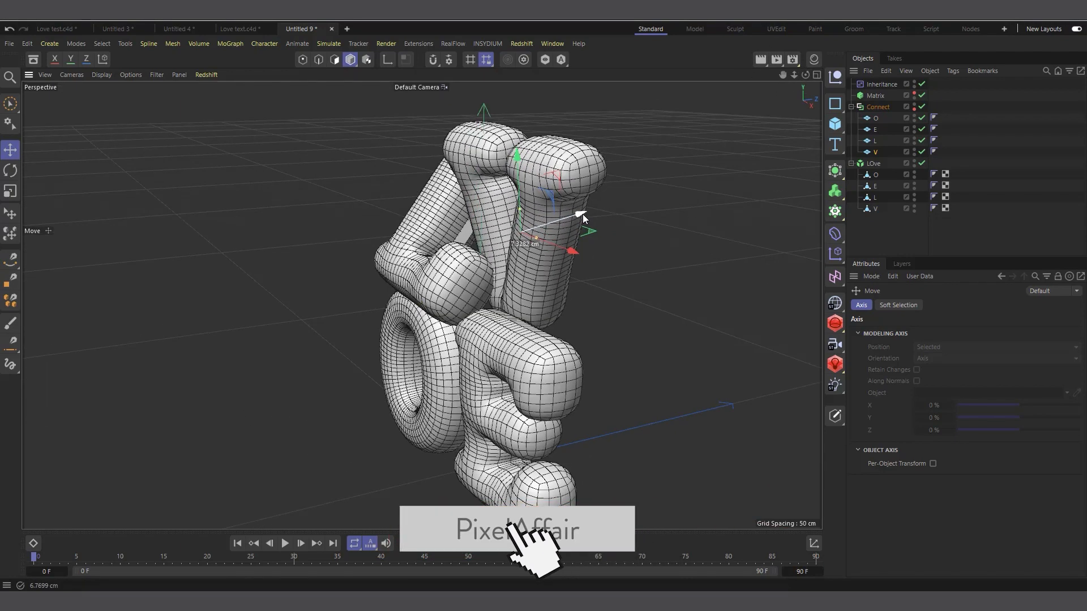
left_click_drag(806, 75, 760, 47)
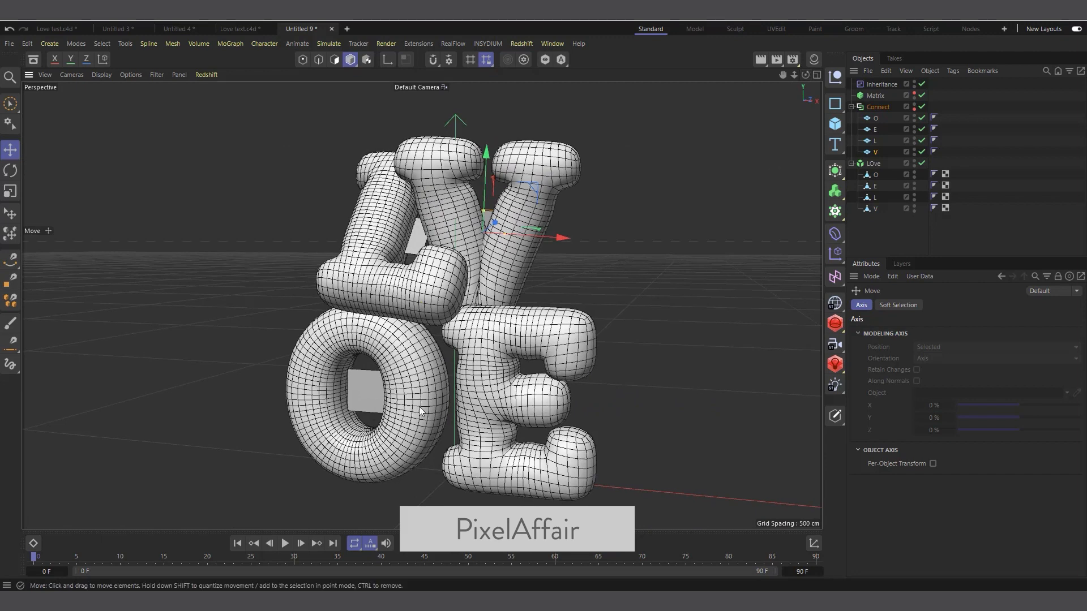
Step: Rotate the E plane inside Connect to tilt the letter E slightly beside the O
left_click(513, 346)
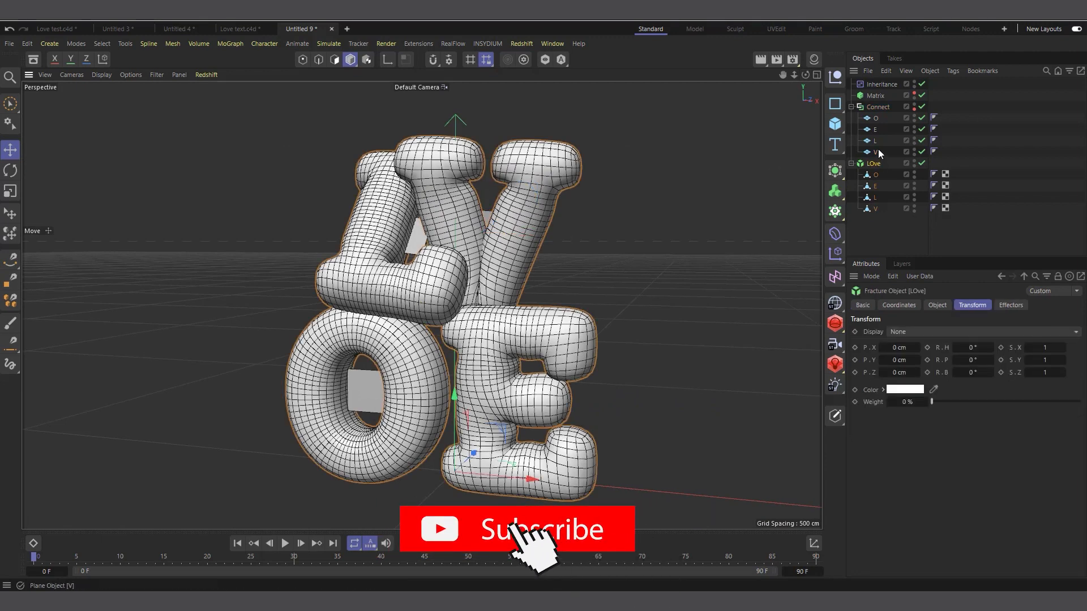
left_click(876, 130)
left_click_drag(548, 380, 407, 429)
key("r")
left_click(397, 419)
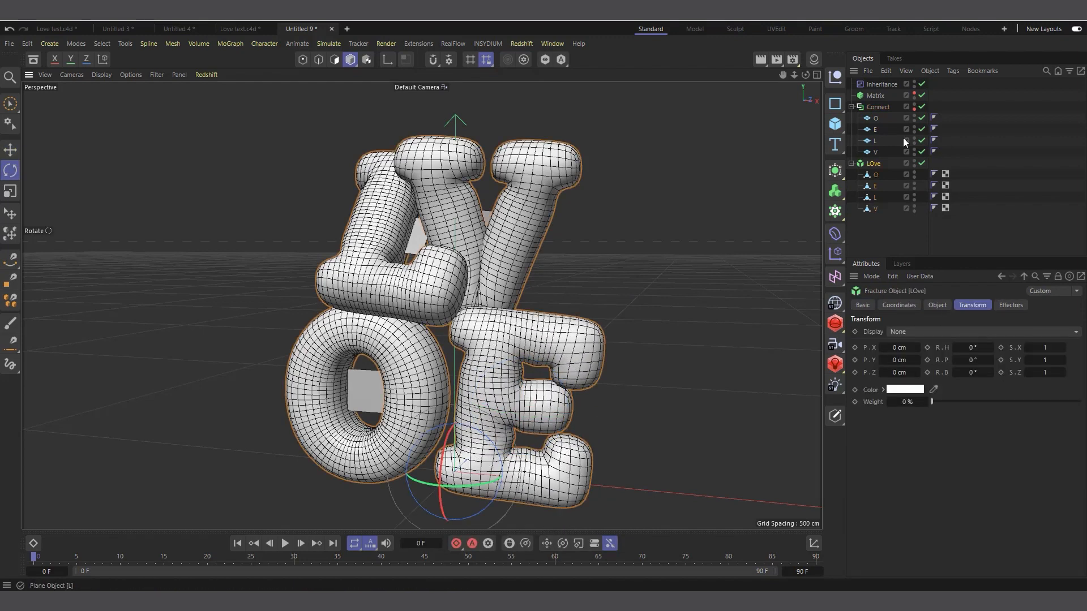
Step: Rotate the O plane inside Connect to tilt the letter O slightly
left_click(877, 118)
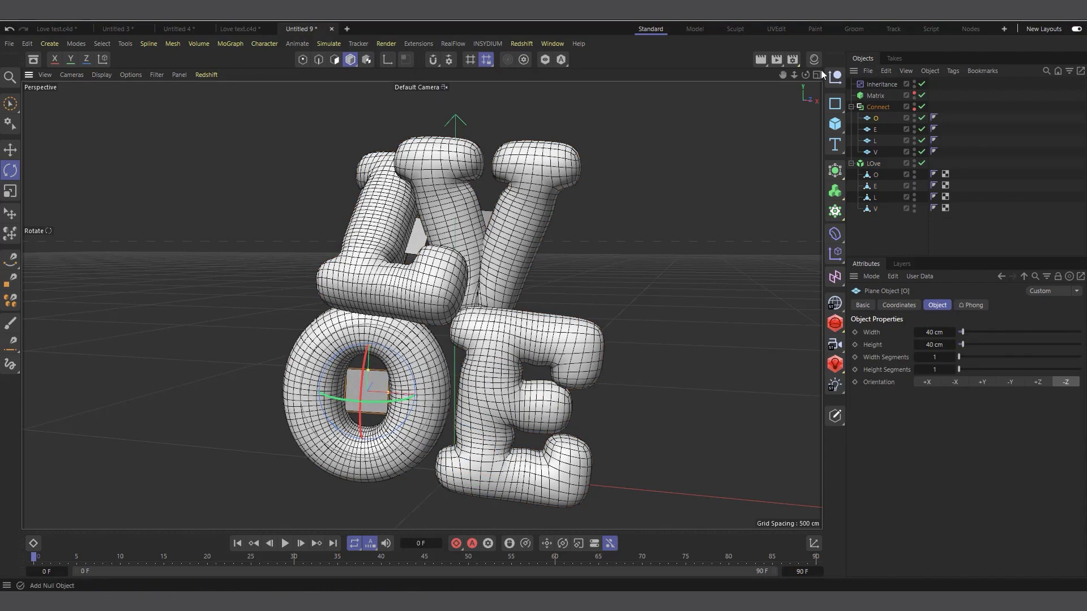
left_click_drag(806, 74, 677, 284)
left_click_drag(538, 403, 537, 409)
left_click_drag(805, 75, 945, 86)
left_click_drag(396, 498, 485, 431)
scroll(495, 339, "down", 1)
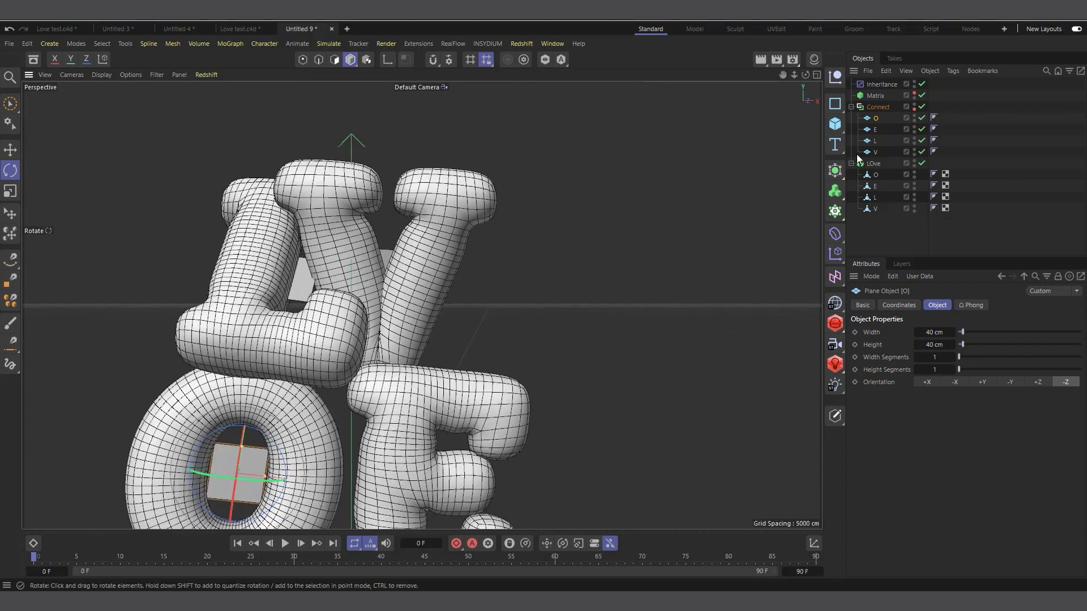
Step: Nudge the E plane along X closer to the O and rotate it to tilt the letter E further
left_click(875, 130)
key("e")
scroll(480, 280, "down", 3)
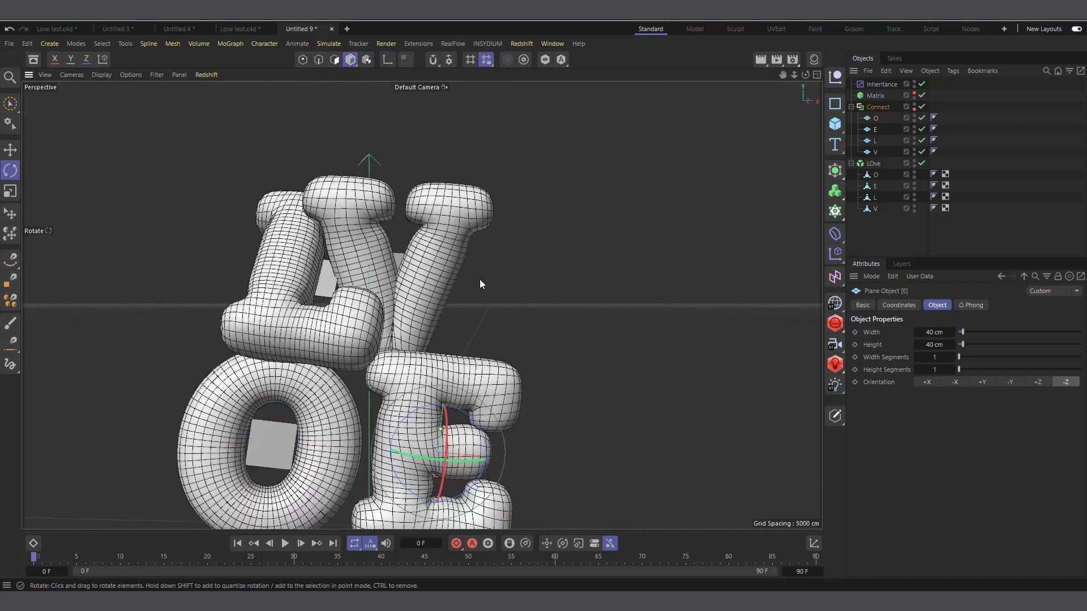
left_click_drag(434, 418, 436, 428)
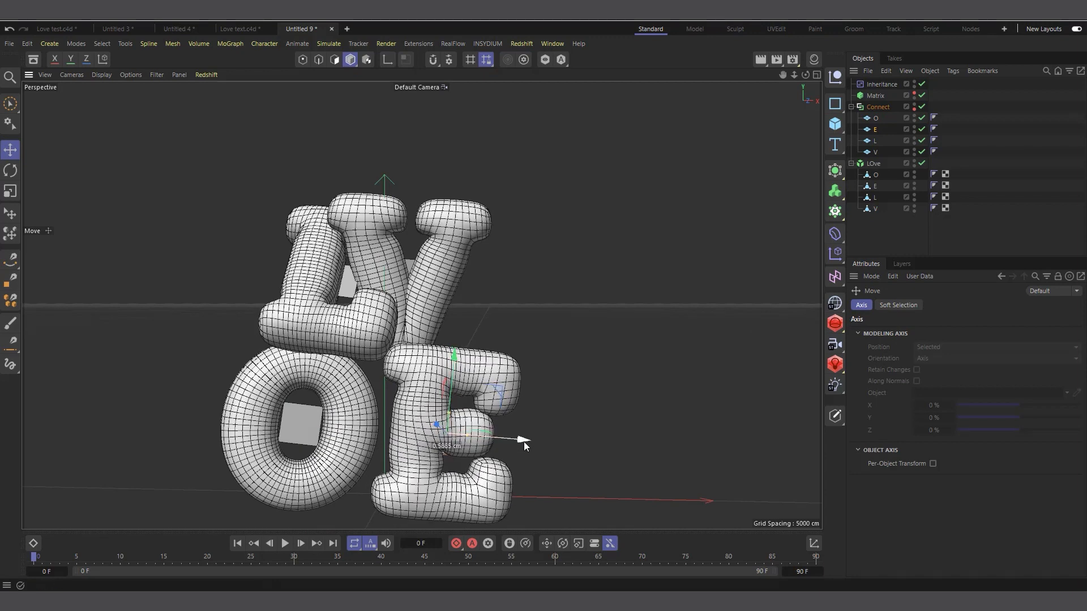
left_click_drag(525, 442, 504, 433)
key("r")
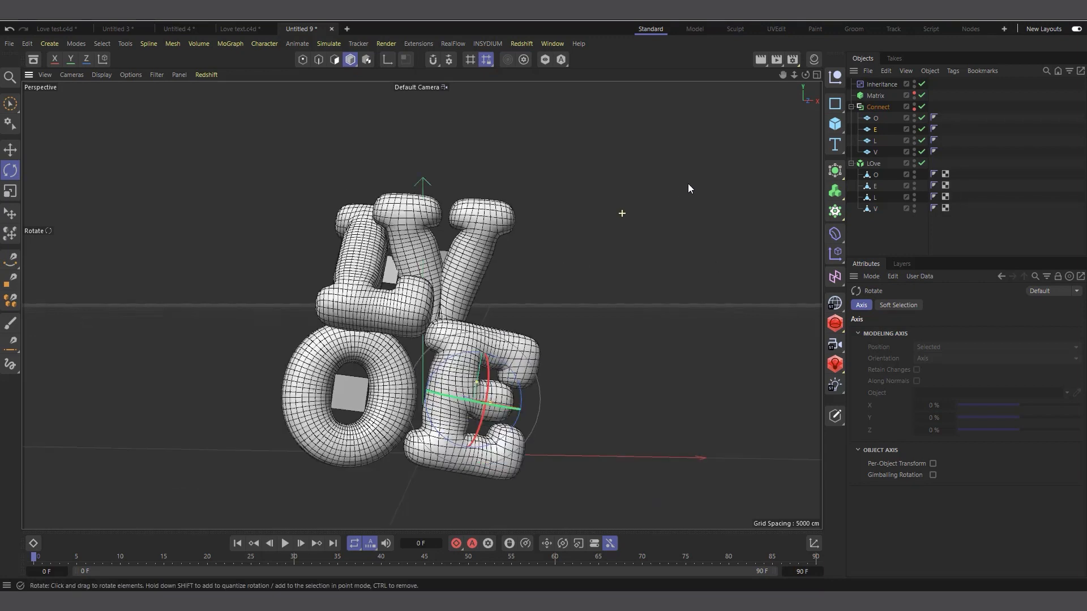
scroll(372, 362, "up", 5)
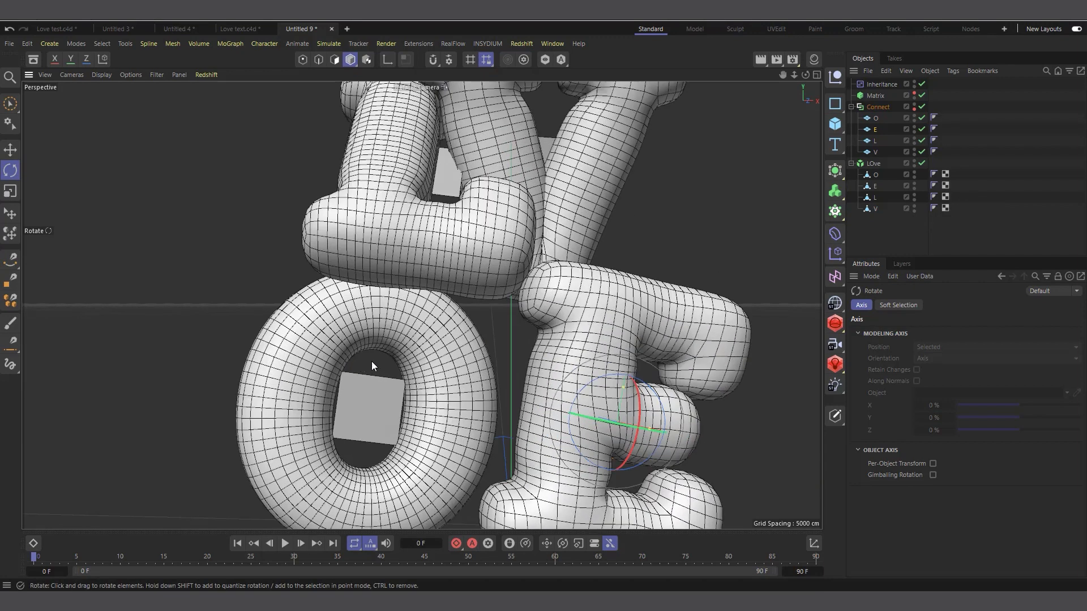
scroll(419, 258, "down", 5)
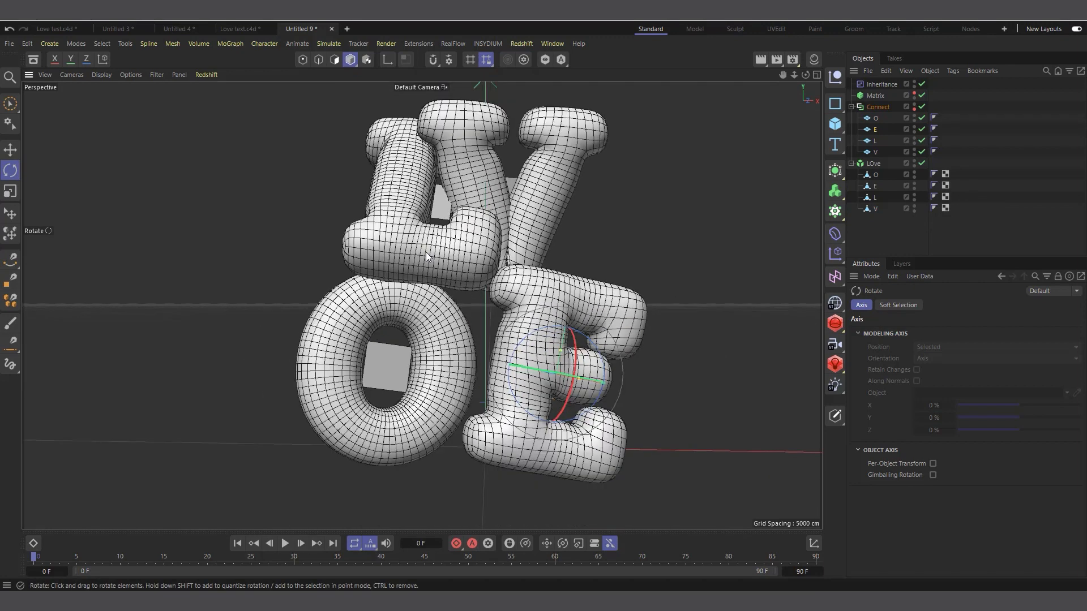
Step: Hide the Connect object's planes in the viewport and collapse its hierarchy
left_click(914, 105)
left_click(850, 106)
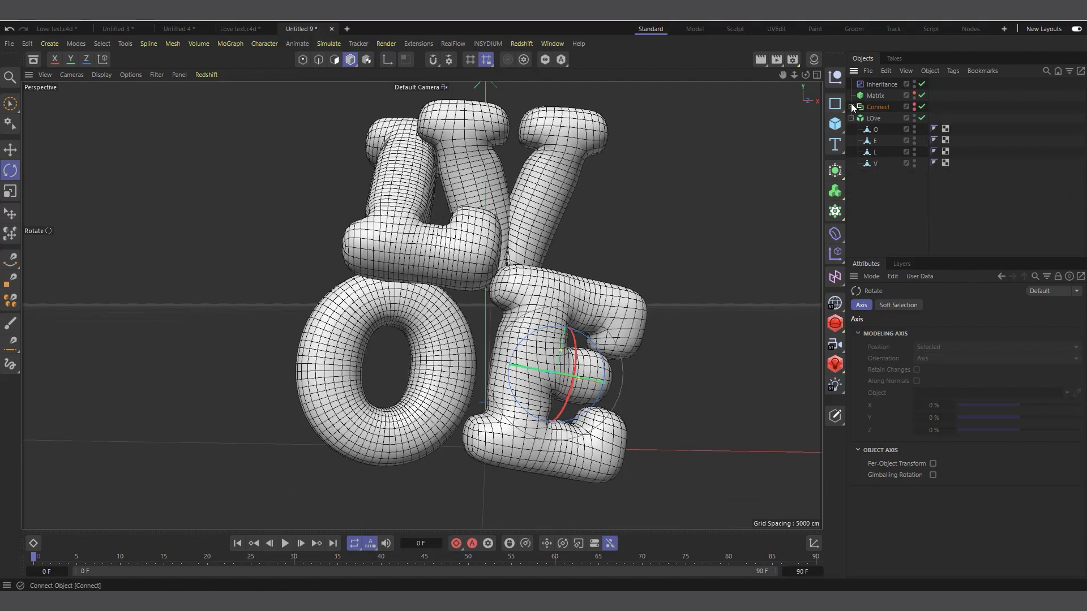
scroll(537, 344, "down", 2)
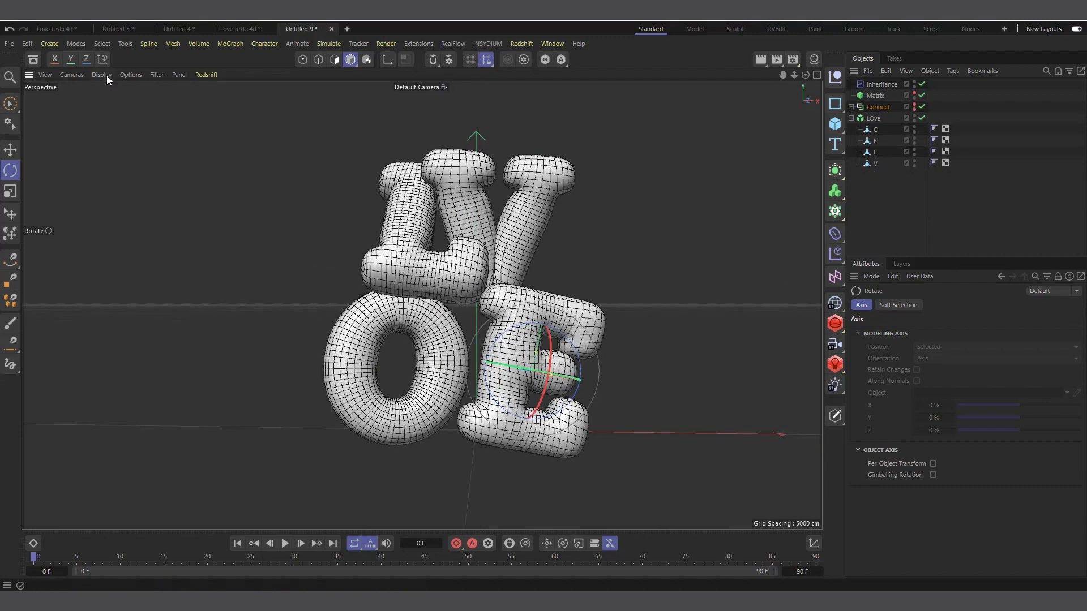
Step: Keyframe the Inheritance effector's Strength at 0% on frame 10
left_click(877, 84)
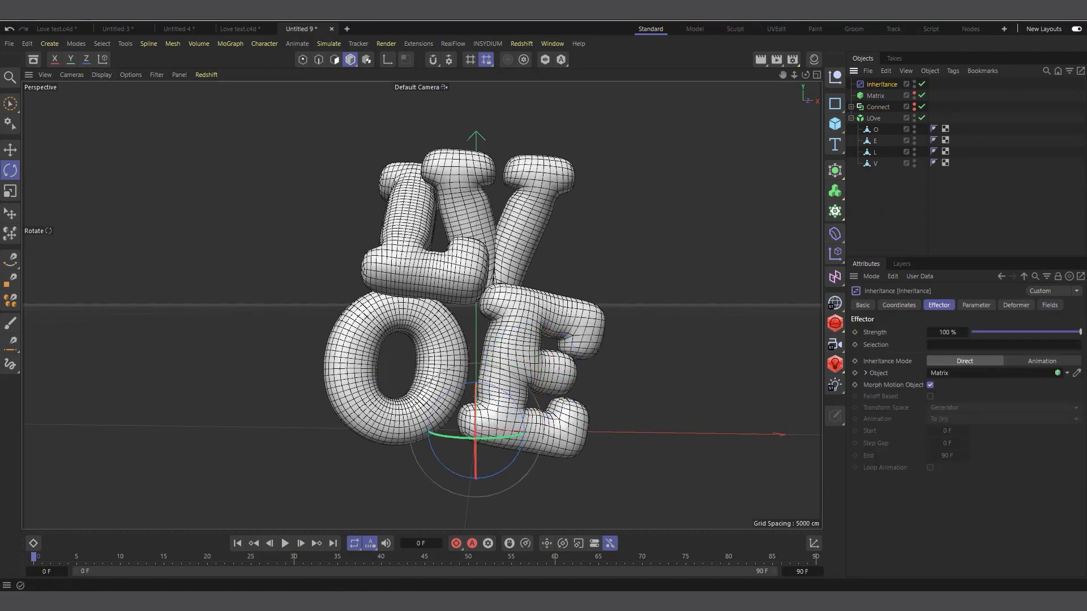
left_click_drag(1025, 332, 1082, 334)
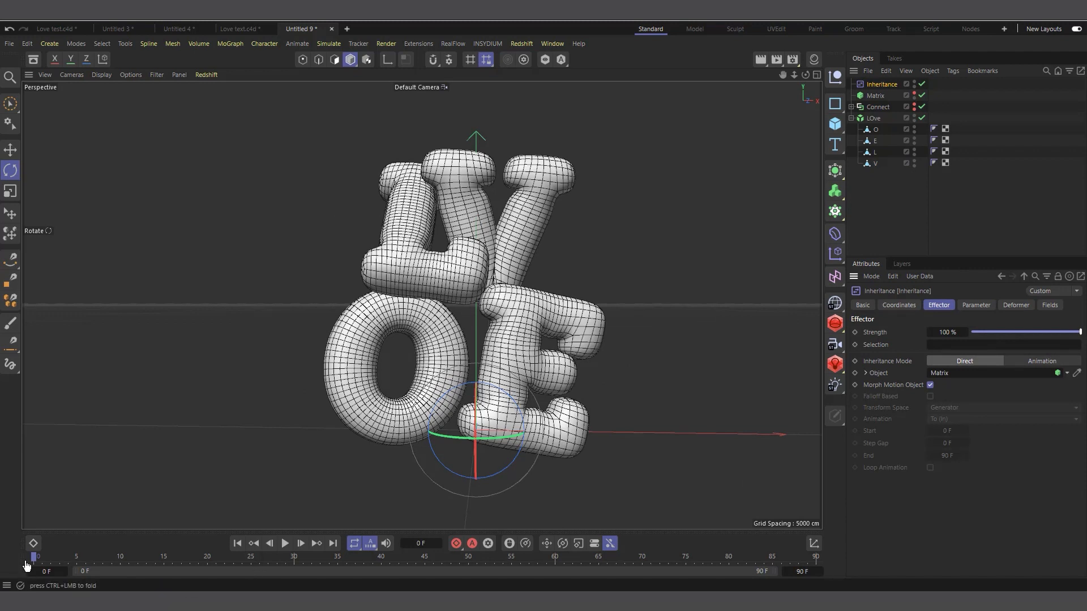
left_click_drag(31, 560, 125, 589)
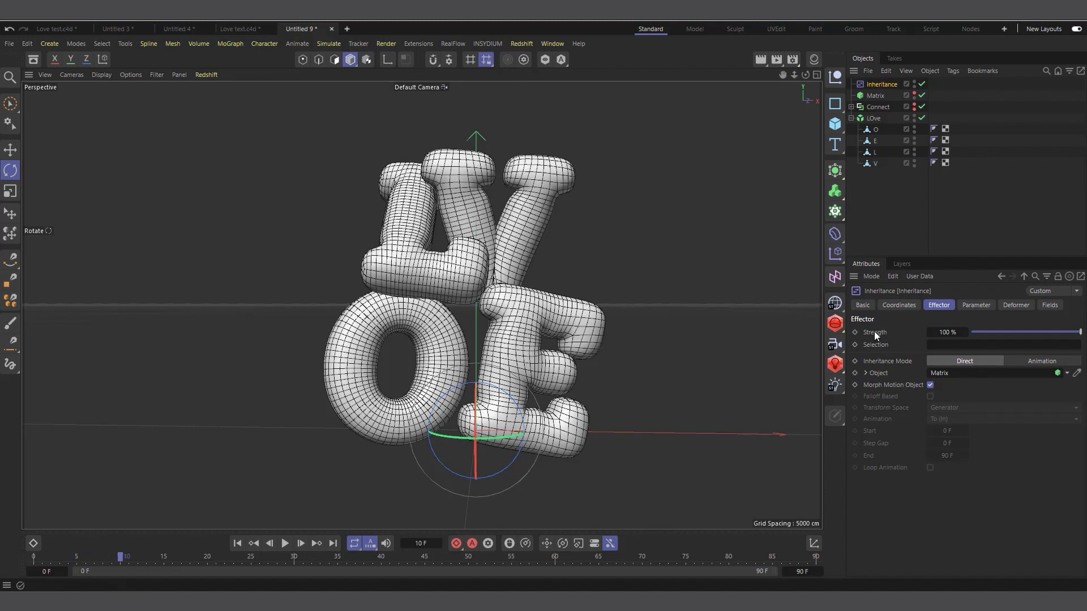
left_click(855, 333)
left_click(337, 558)
left_click(120, 557)
left_click_drag(1012, 337, 862, 329)
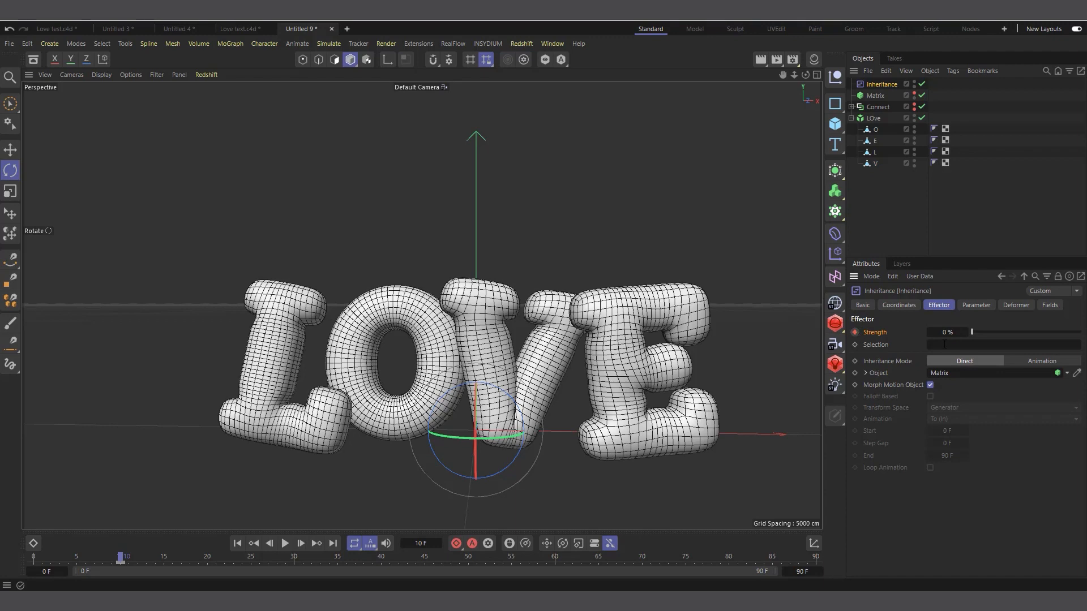
Step: Keyframe the Inheritance effector's Strength at 100% on frames 35 and 60
left_click(337, 558)
left_click_drag(1008, 331, 1081, 332)
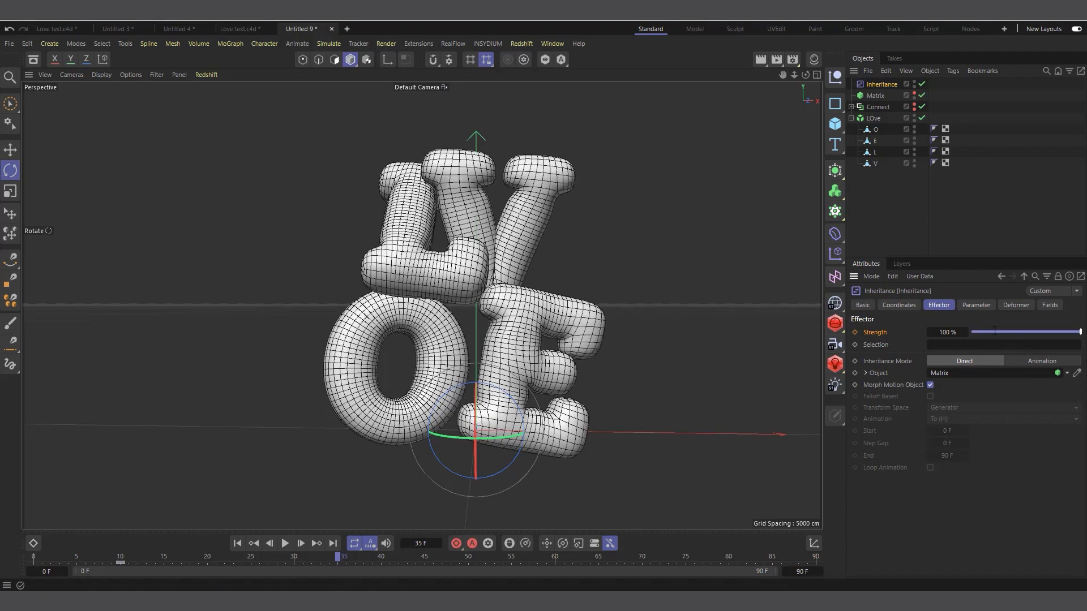
left_click(855, 332)
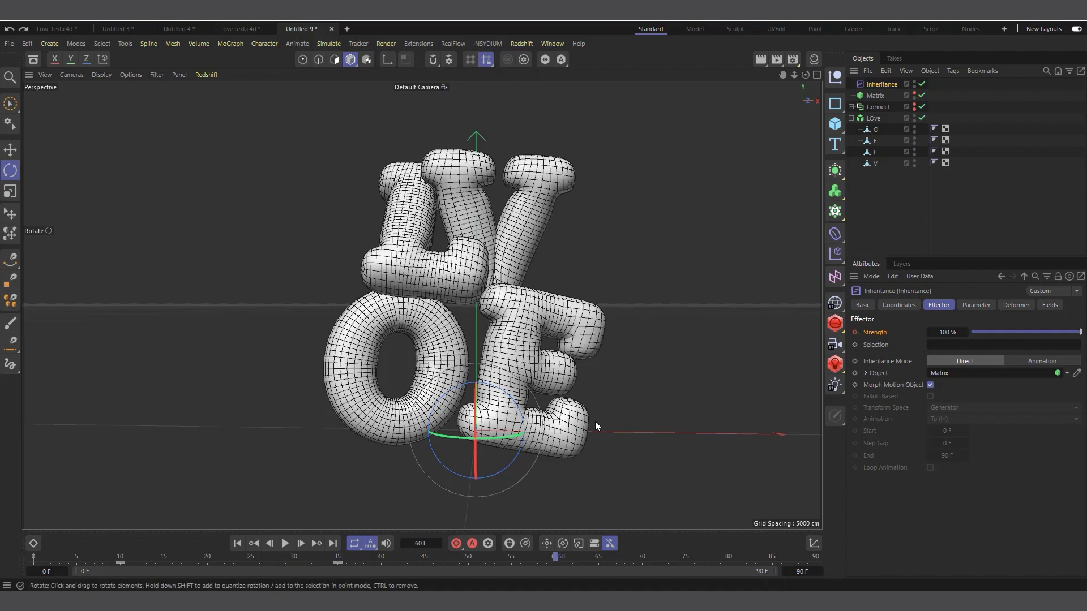
left_click(554, 560)
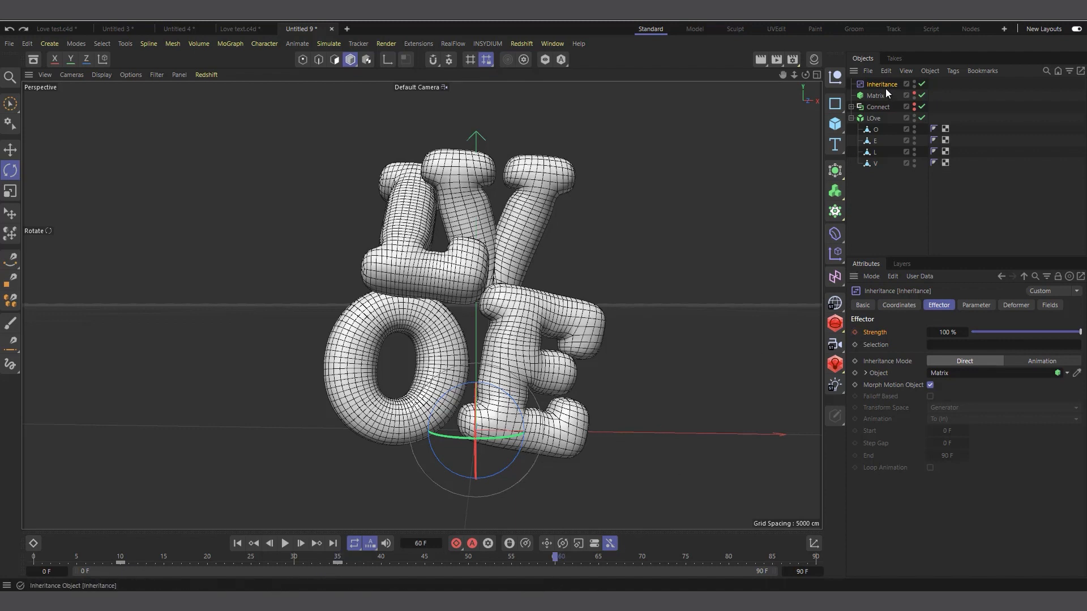
left_click(854, 334)
Step: Keyframe the Inheritance effector's Strength back to 0% on frame 85
left_click_drag(560, 559, 763, 569)
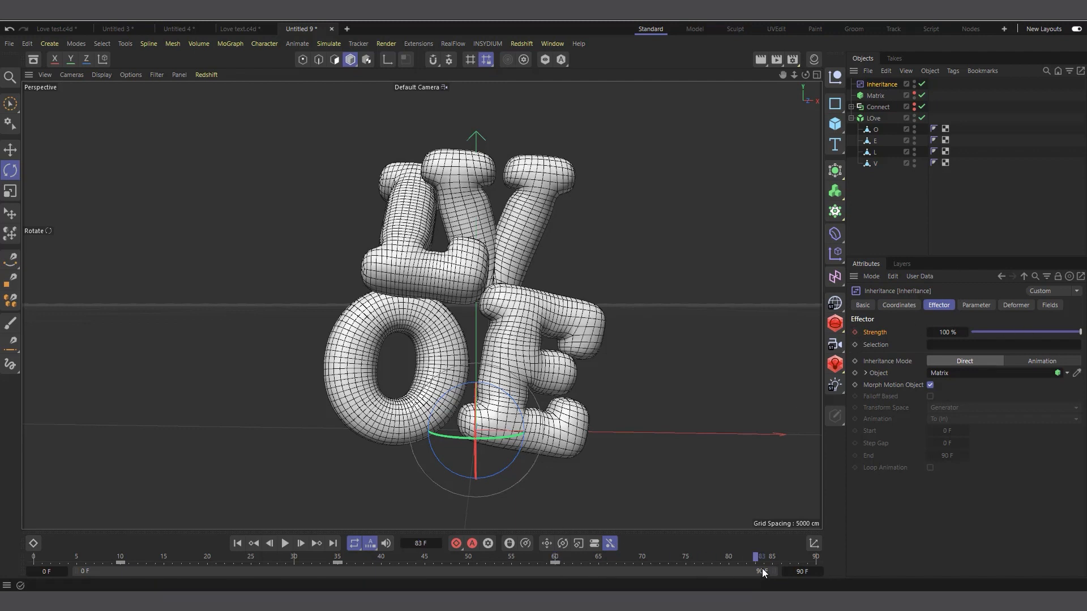
left_click_drag(1001, 338, 849, 355)
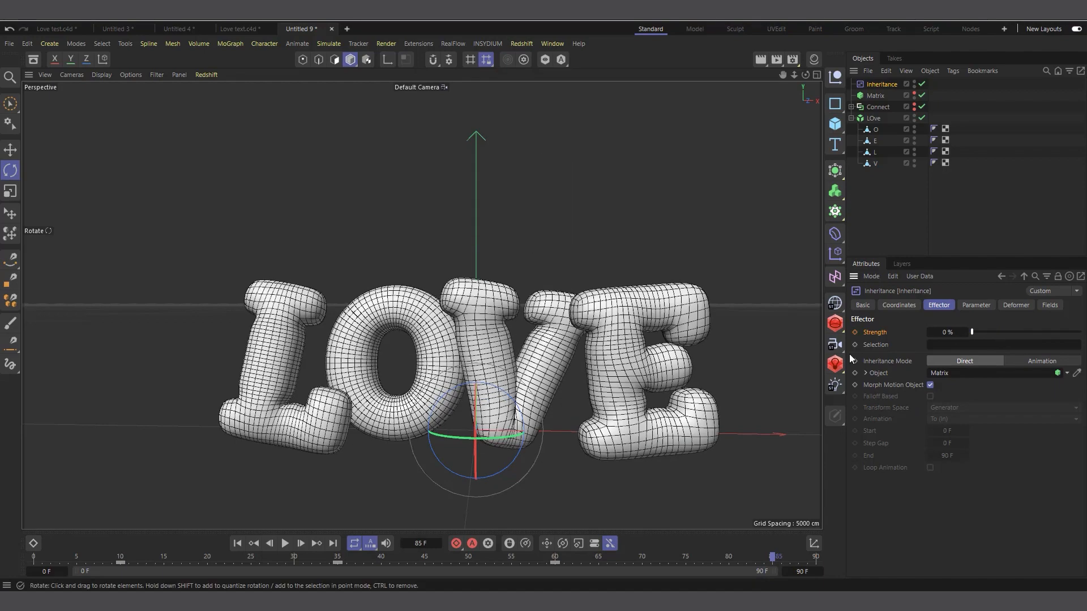
left_click(855, 333)
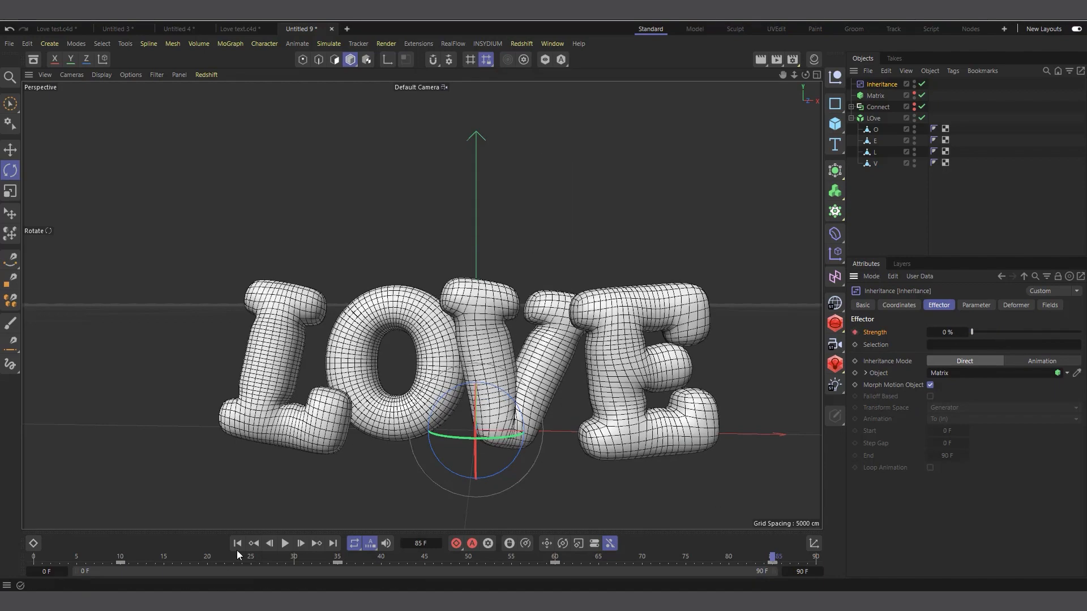
Step: Play the letter animation from the start to check the transition, and return to the first frame
left_click(238, 543)
left_click(284, 544)
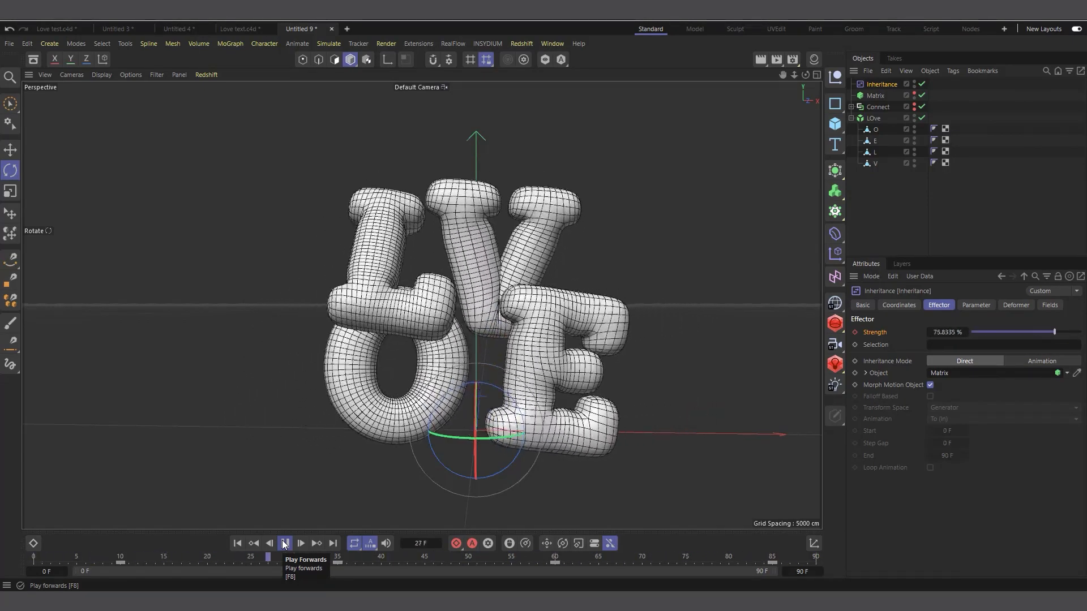
left_click(284, 543)
left_click(239, 544)
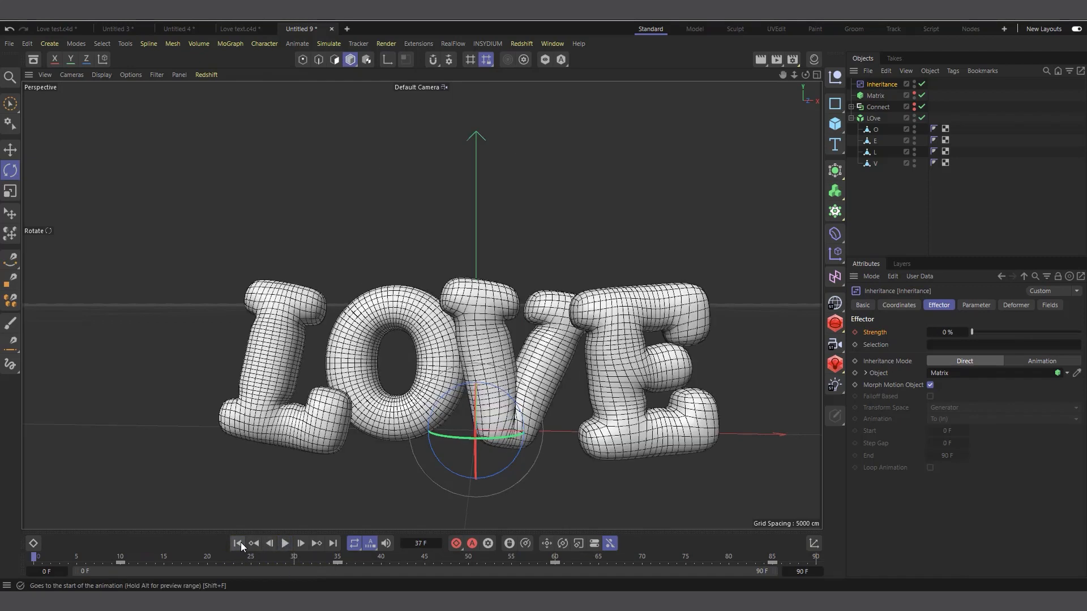
Step: Collapse the LOve fracture object and add a Bullet Rigid Body tag to it
left_click(851, 118)
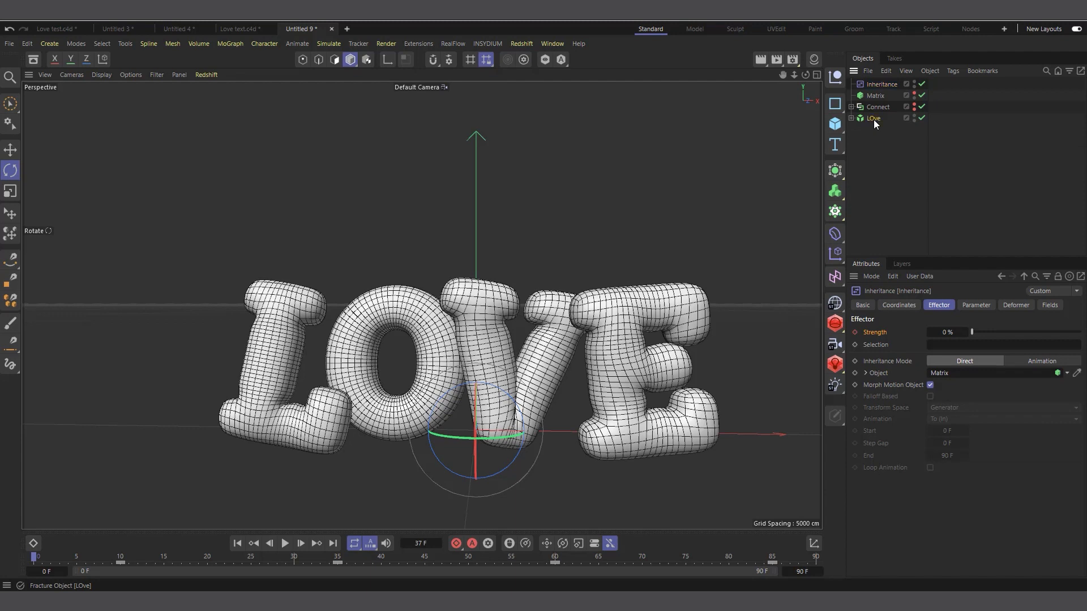
left_click(874, 120)
right_click(874, 119)
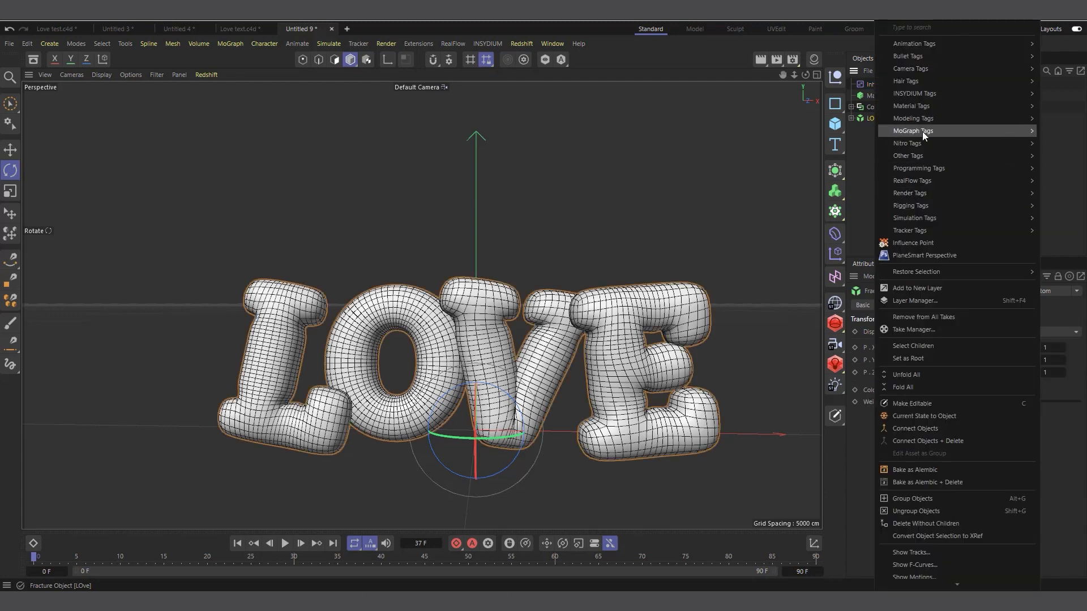
mouse_move(931, 131)
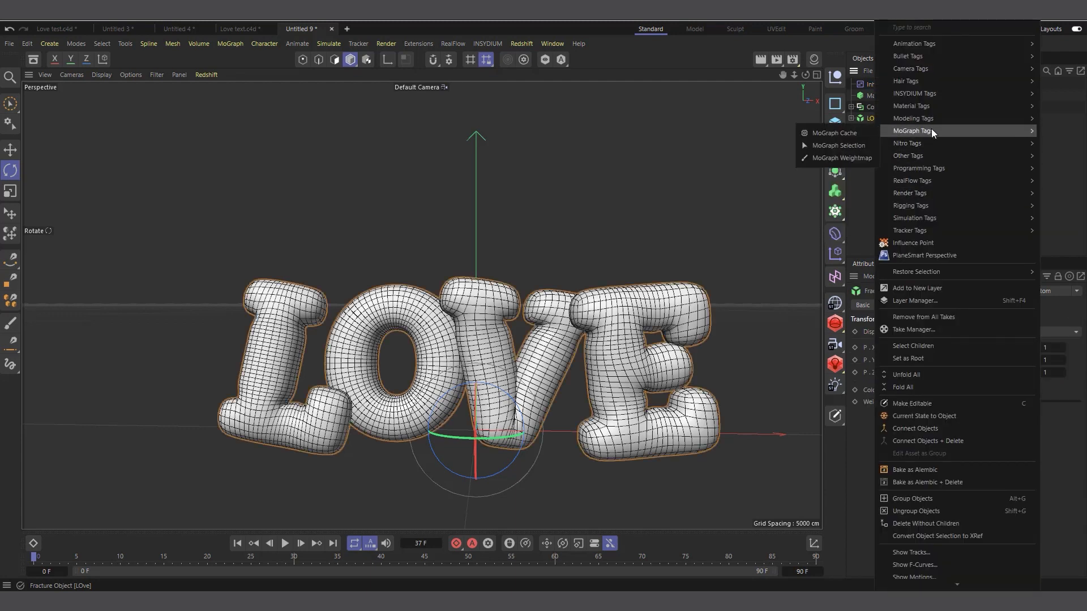
mouse_move(938, 57)
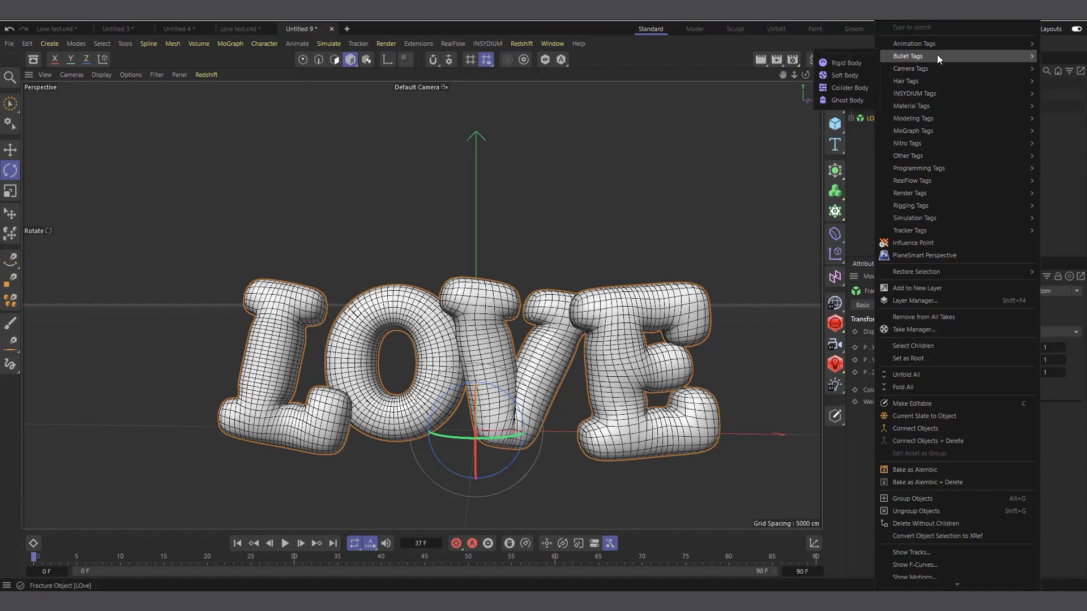
left_click(846, 63)
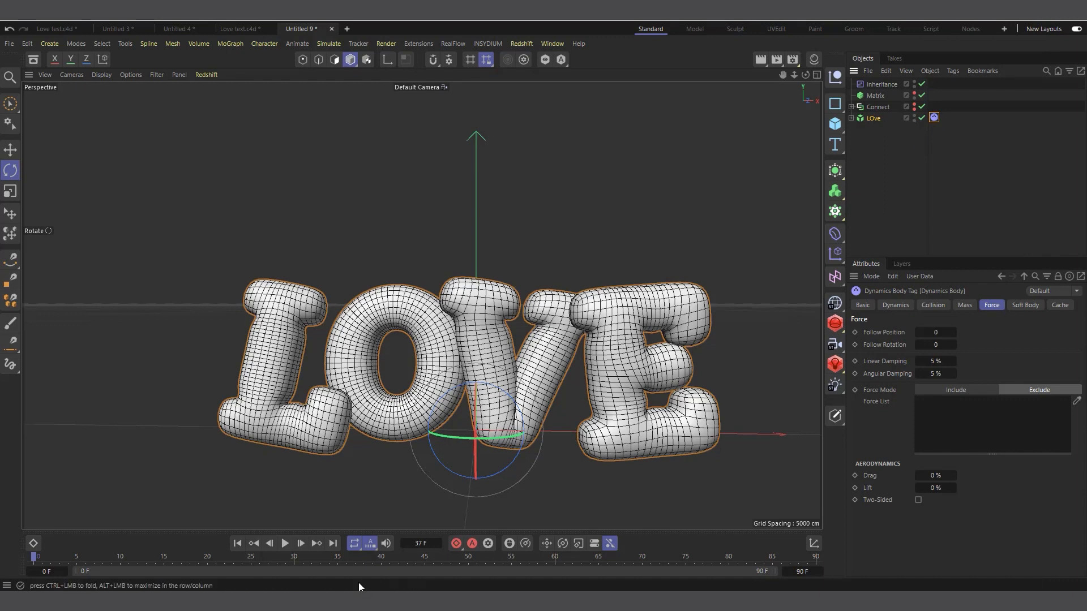
Step: Play the rigid body simulation to see how the letters fall, and rewind to frame 0
left_click(286, 543)
left_click(285, 543)
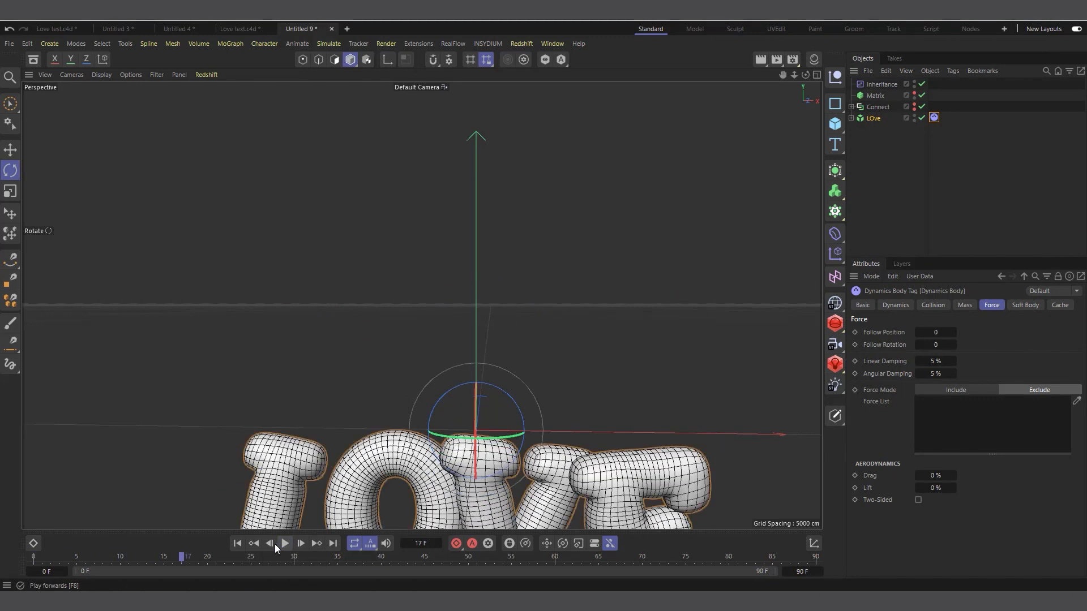
left_click(235, 544)
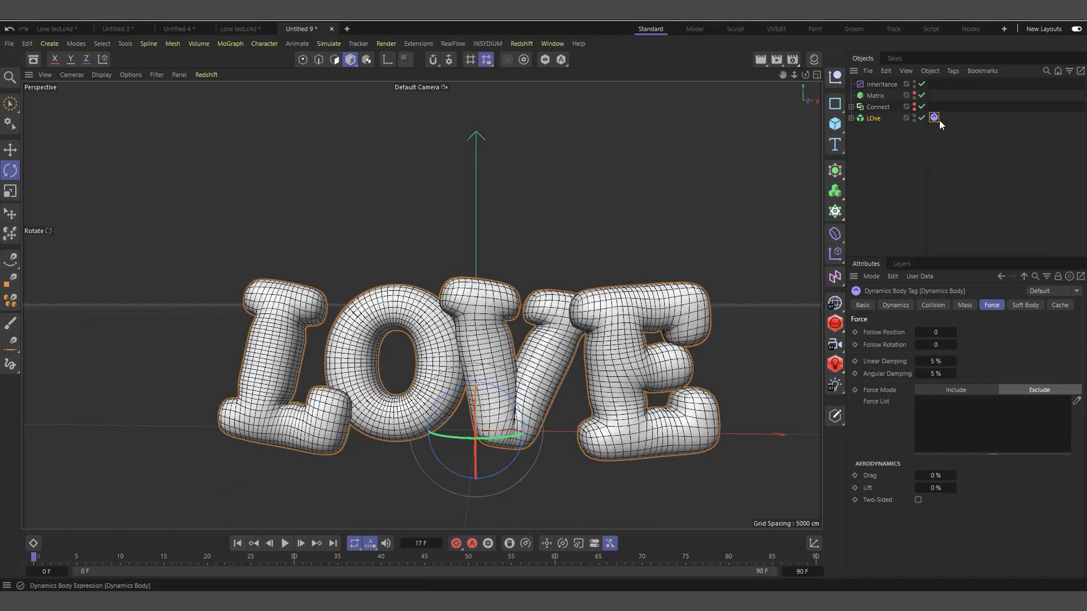
Step: Set the Bullet gravity in the project settings to 0
key("ctrl+d")
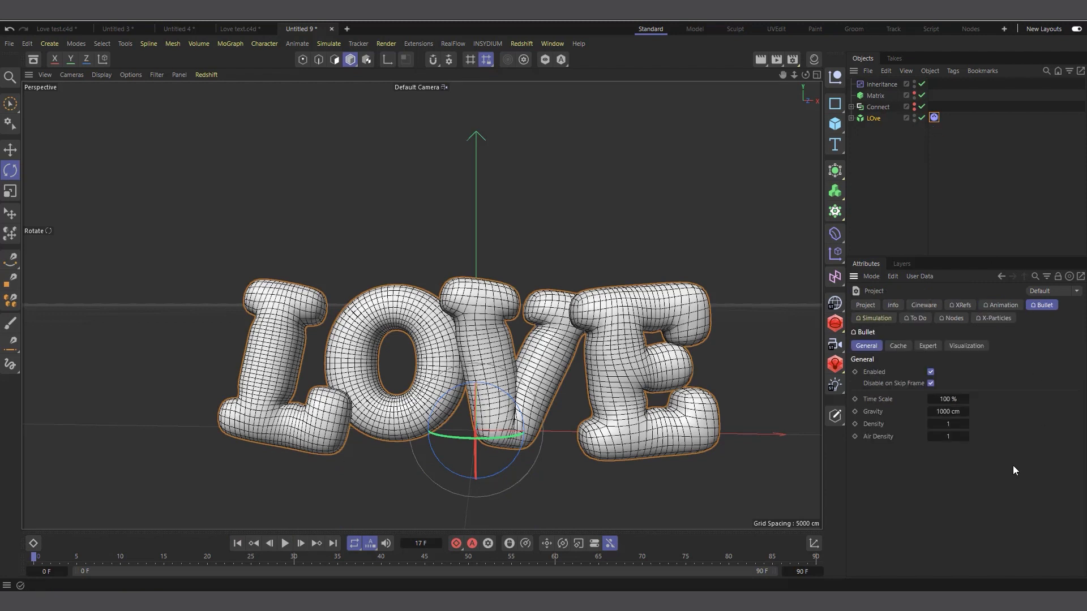
left_click(954, 413)
type("0")
key("Return")
Step: Reopen the Dynamics Body tag's Force settings, play the zero-gravity simulation, and rewind to frame 0
left_click(935, 118)
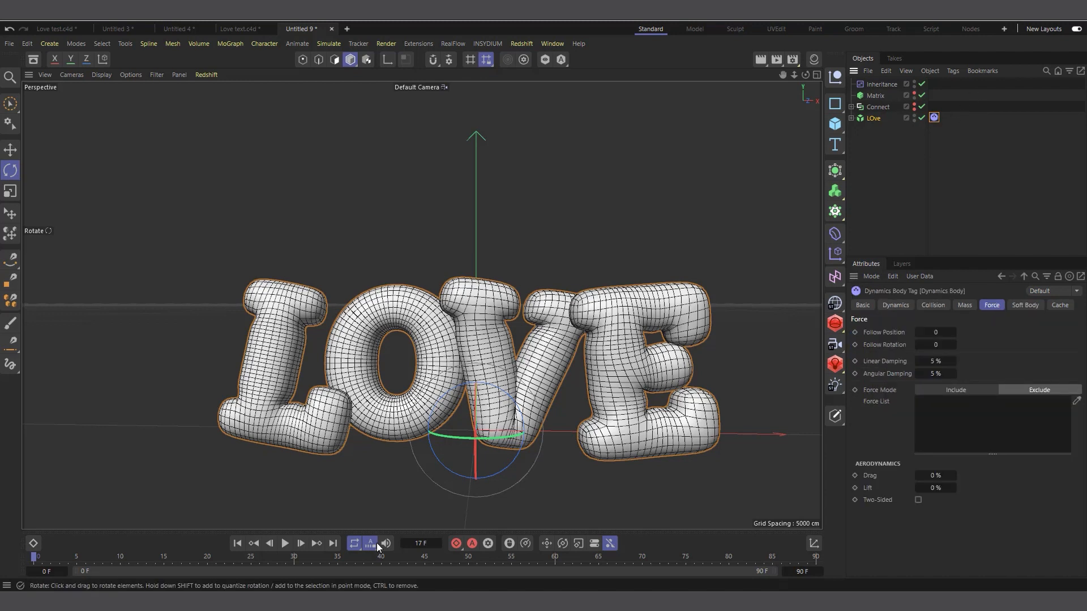
left_click(285, 543)
left_click(285, 544)
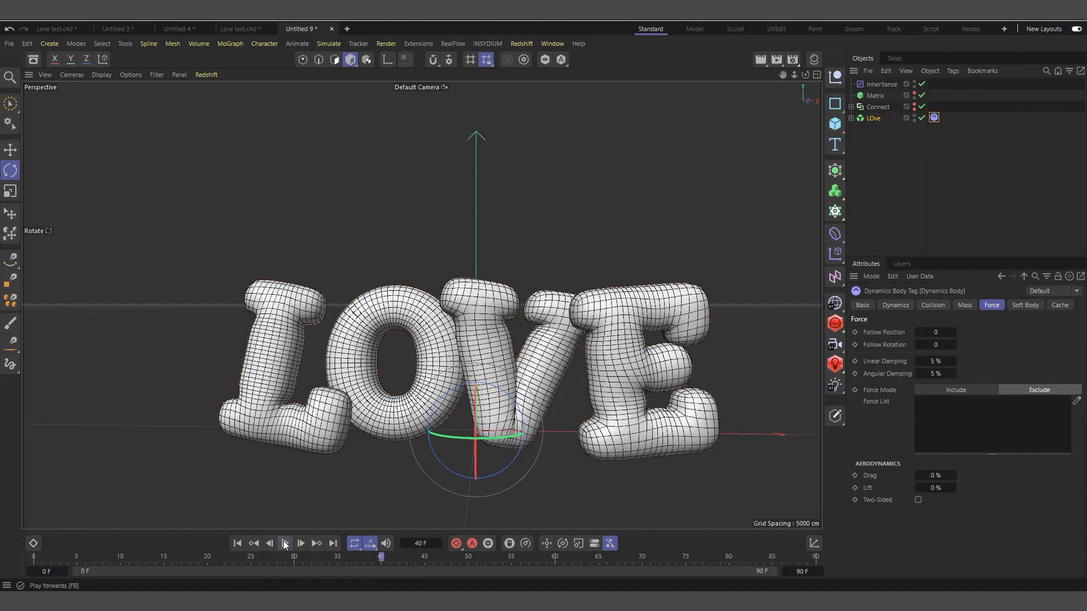
left_click(237, 545)
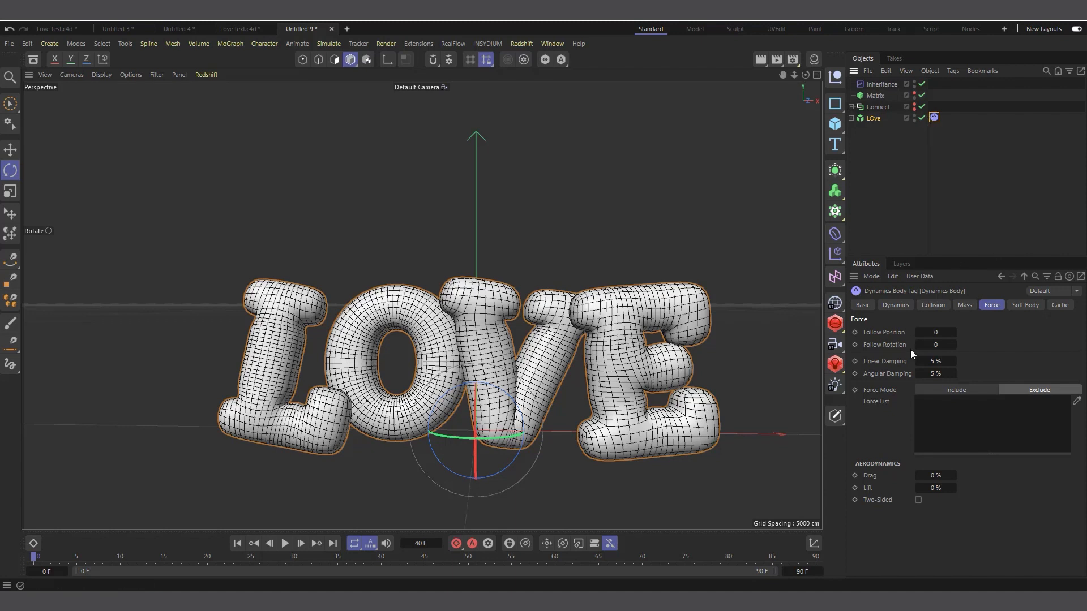
Step: Set the Dynamics Body tag's Follow Position to 5 and Follow Rotation to 10, and play the simulation
left_click(937, 334)
left_click(933, 120)
left_click(937, 332)
left_click(937, 345)
type("10")
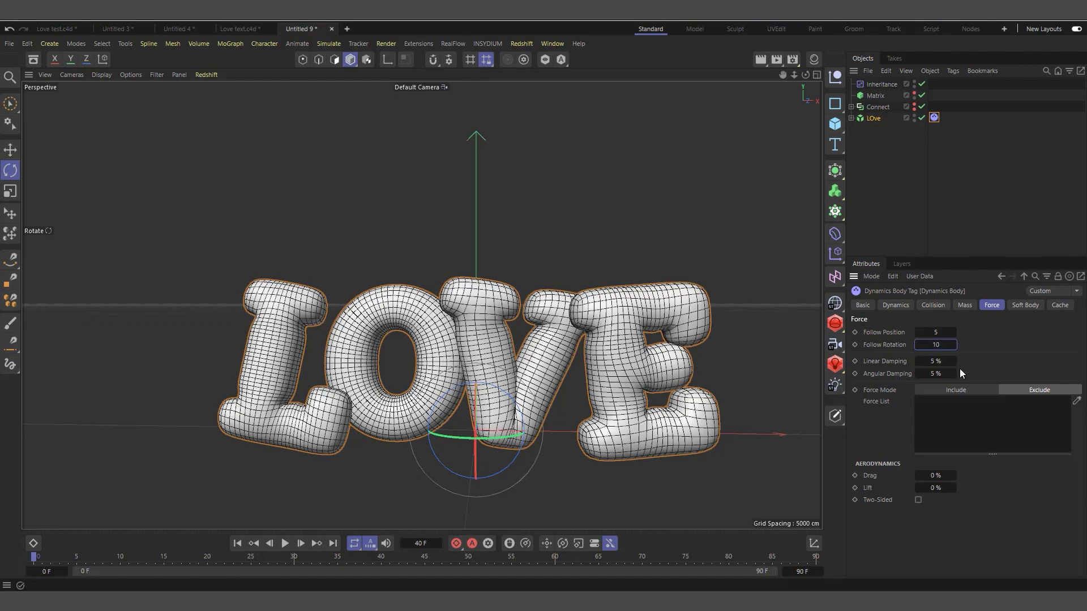
left_click(285, 543)
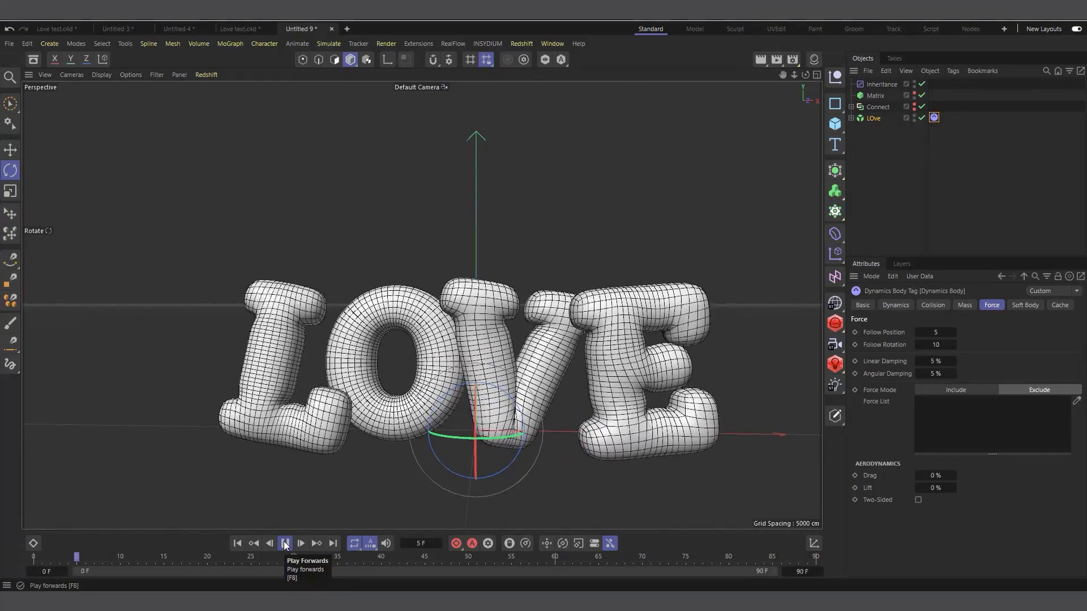
left_click(285, 543)
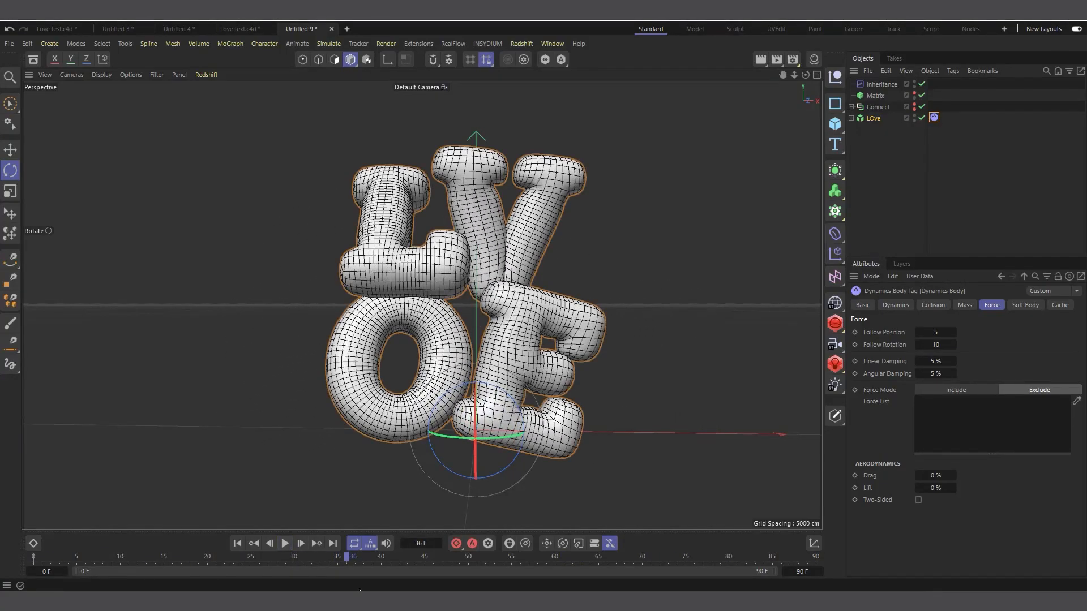
Step: Extend the timeline's end to 100 frames, play the simulation, and rewind to frame 0
left_click(235, 544)
left_click(809, 572)
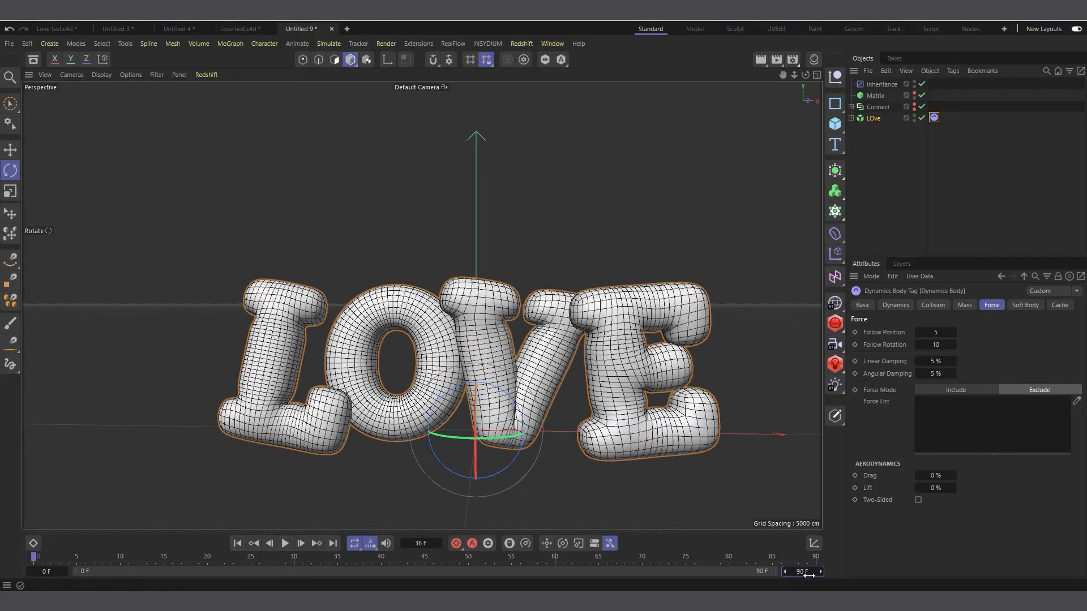
type("100")
key("Return")
left_click(284, 544)
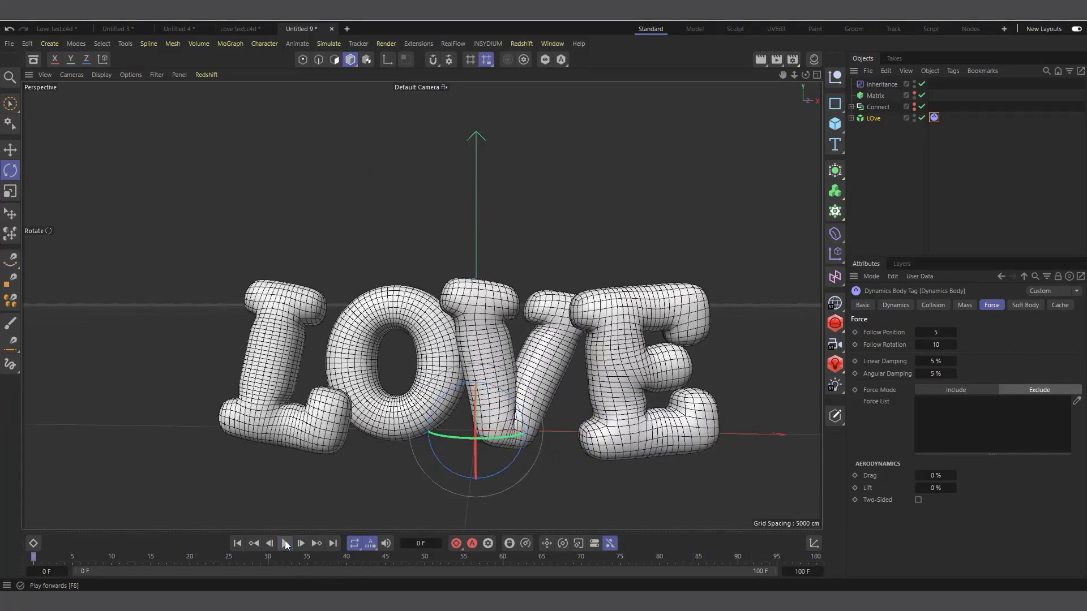
left_click(286, 544)
left_click(238, 543)
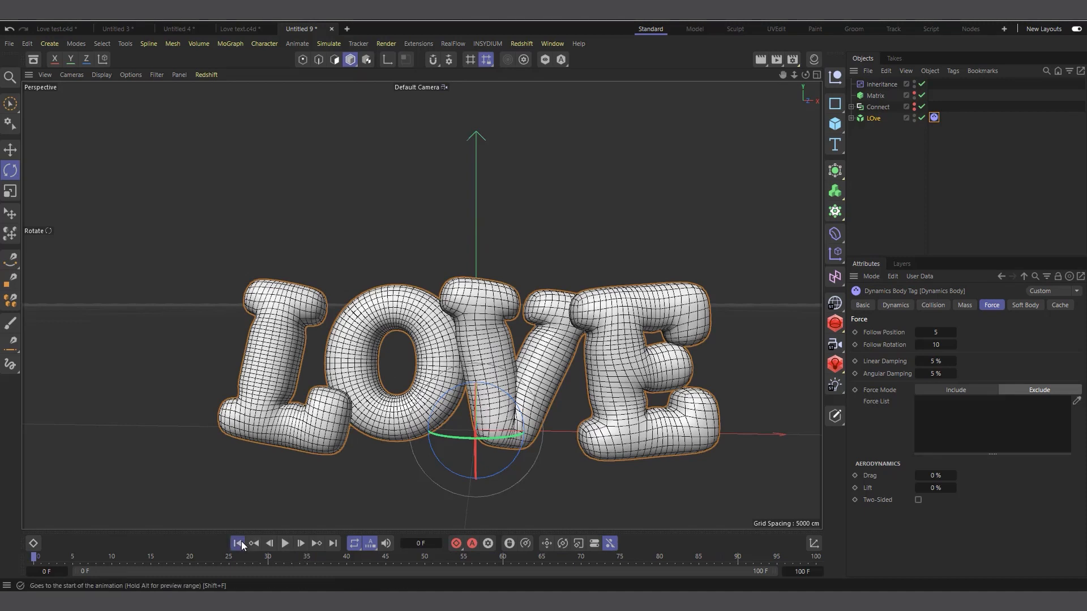
Step: Set the Dynamics Body tag's aerodynamic Drag to 100 %, extend the timeline to 120 frames, and play the simulation from frame 0
left_click(938, 475)
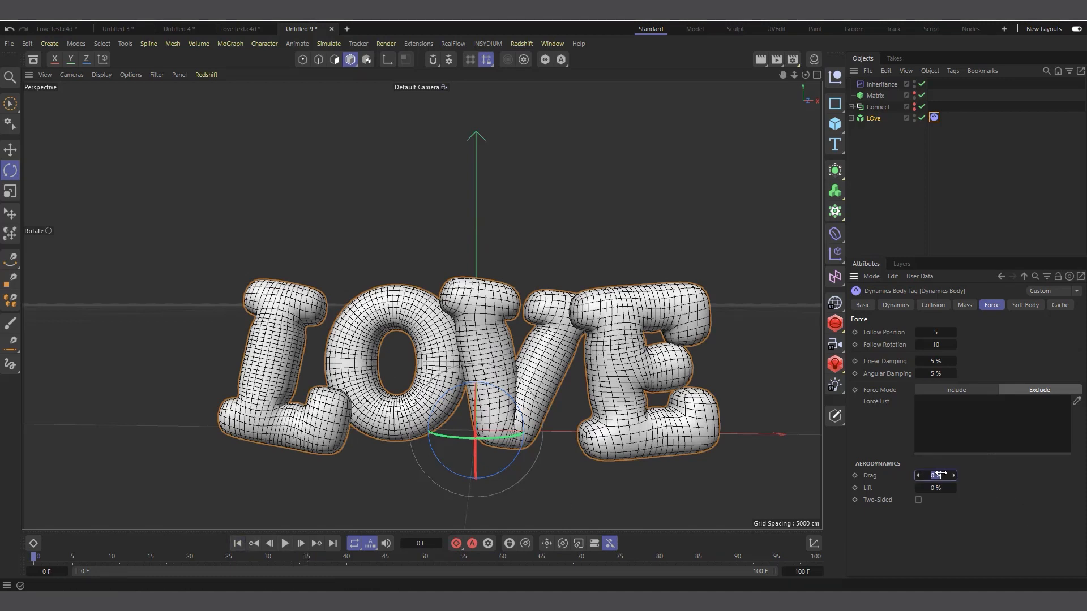
type("10")
left_click(802, 572)
type("120")
key("Return")
left_click(285, 545)
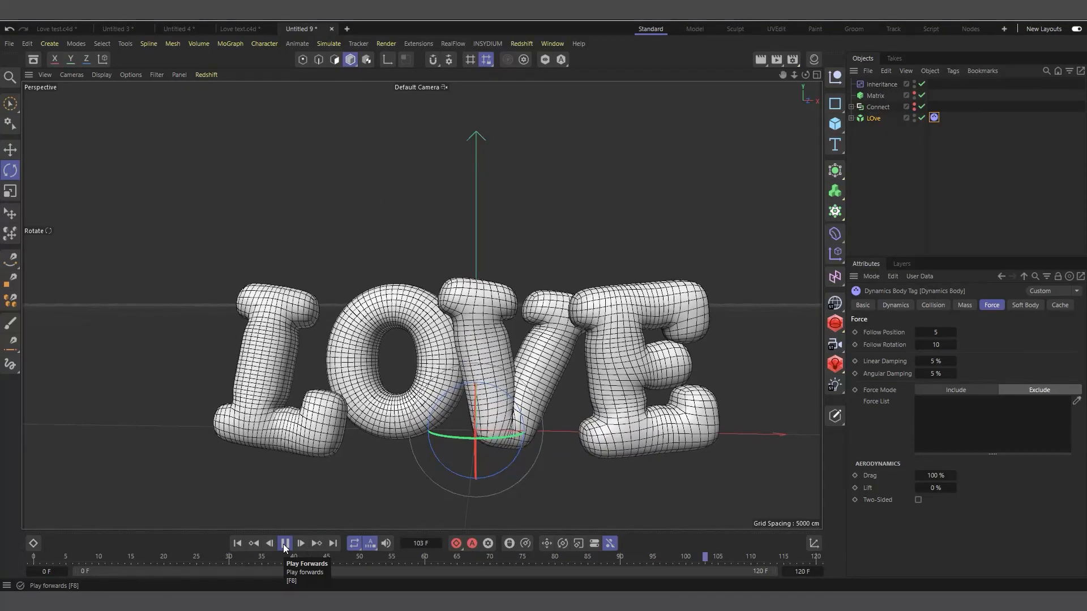
left_click(285, 544)
left_click(237, 543)
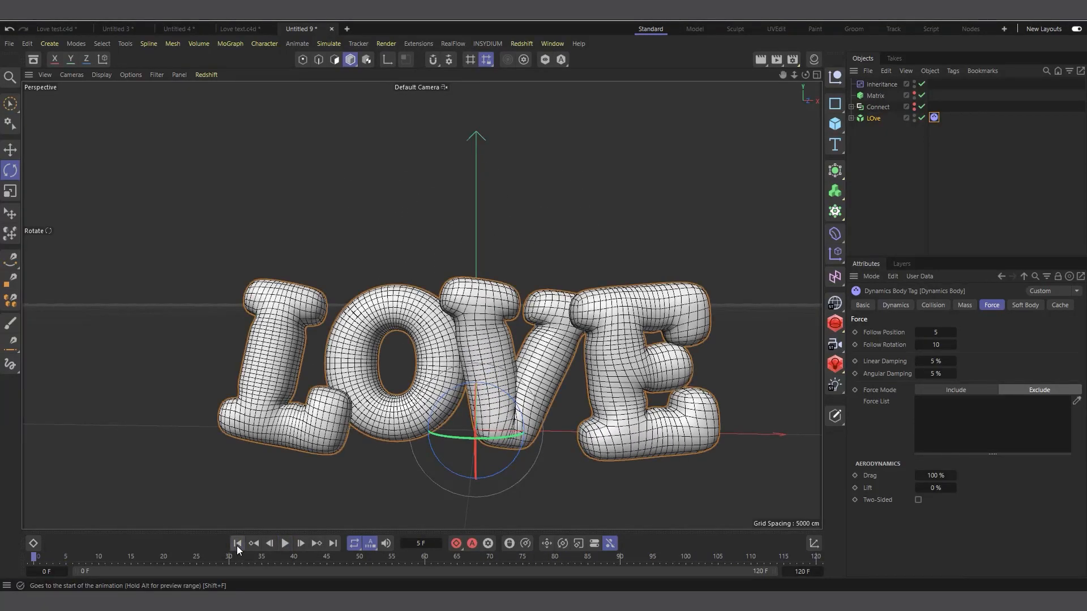
Step: Add a MoGraph Cache tag to the LOve fracture object
right_click(877, 121)
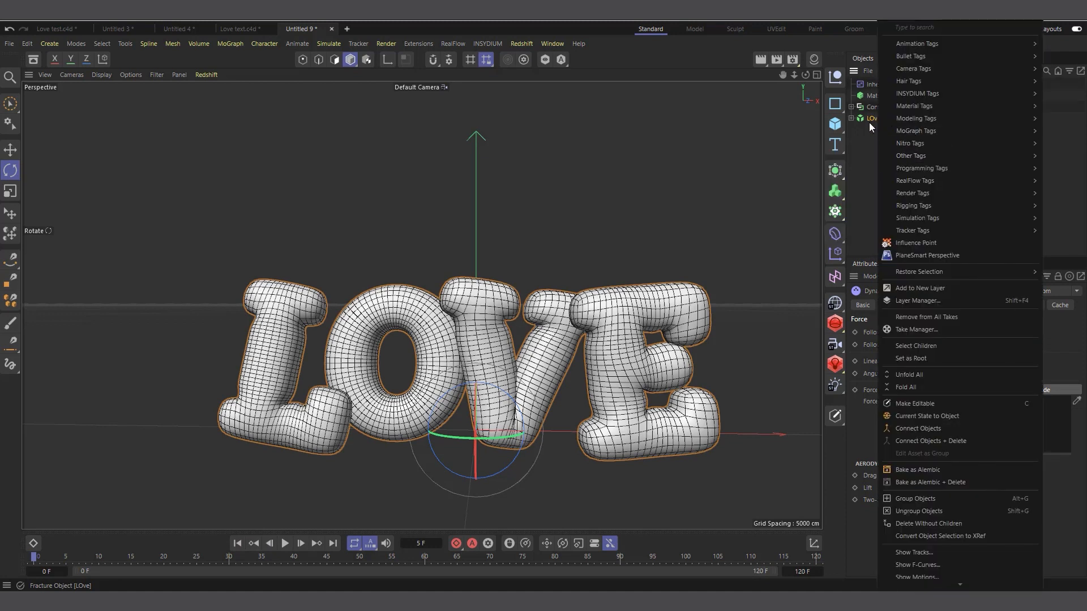
mouse_move(914, 134)
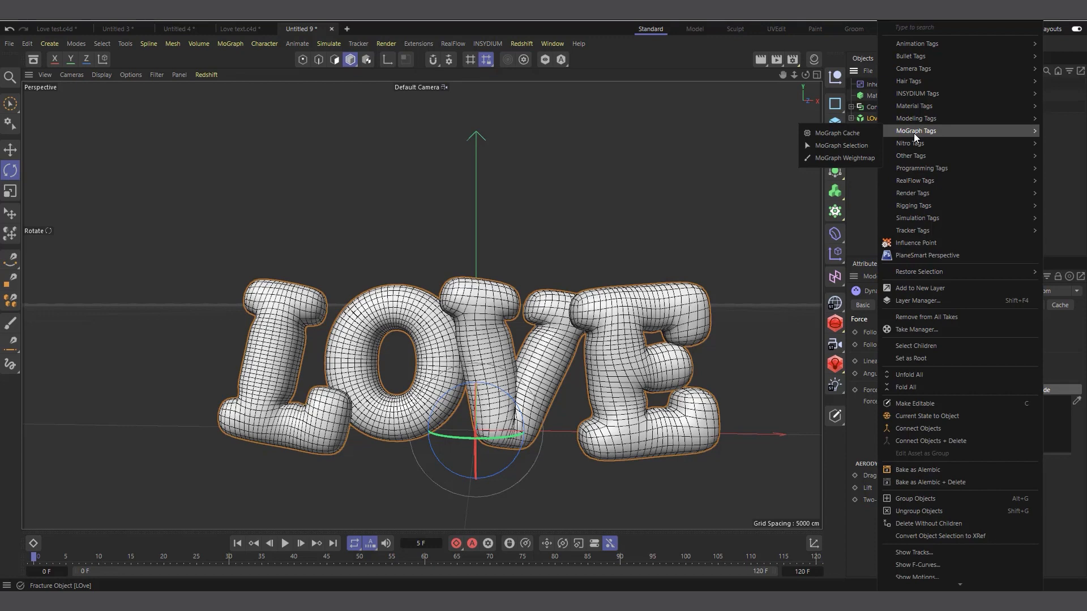
left_click(833, 134)
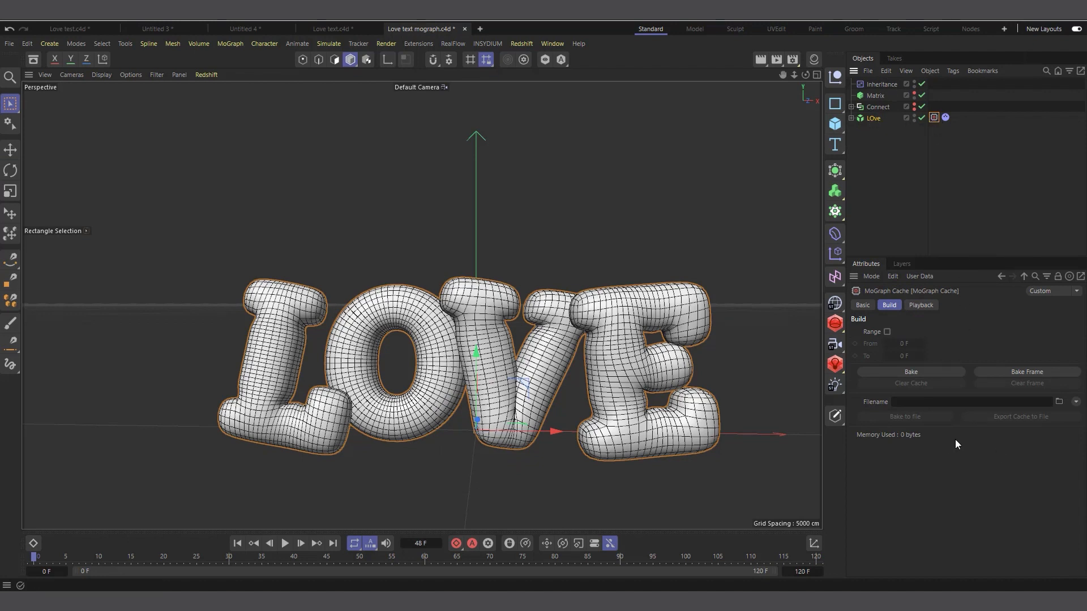
Step: Set the timeline's end to 100 frames and bake the letters' simulation into the MoGraph cache
left_click(813, 571)
key("Return")
key("BackSpace")
key("Return")
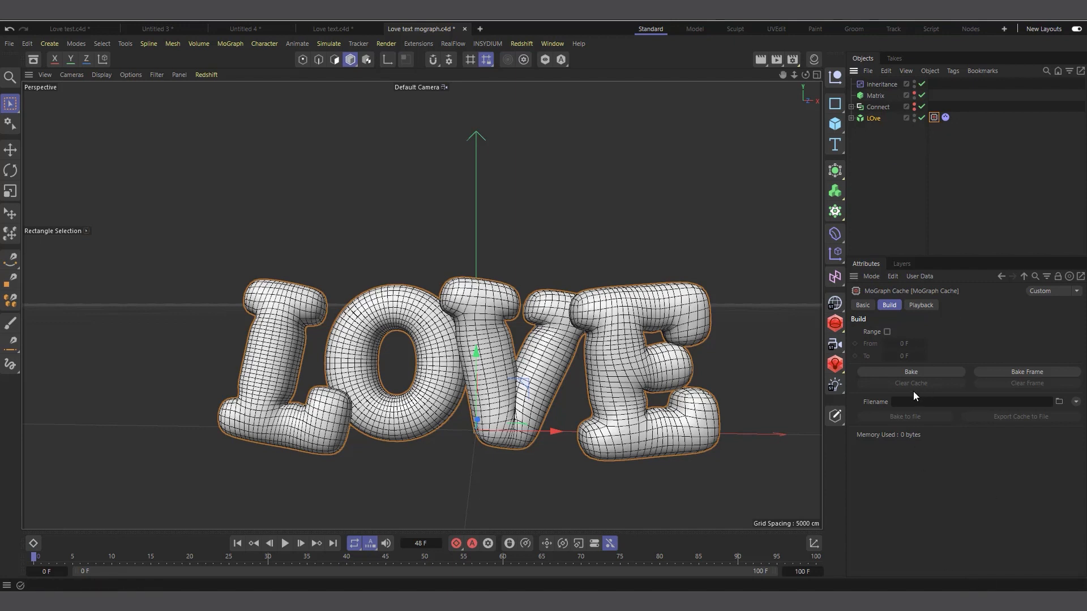
left_click(926, 374)
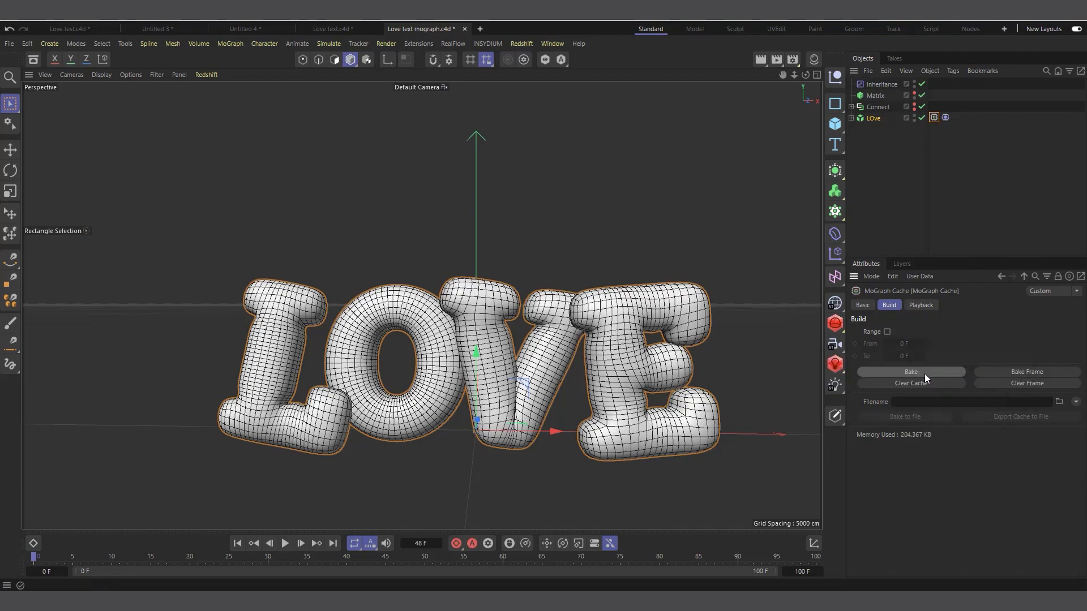
Step: Play the baked animation and compare the letters' positions at the first and last frames
left_click_drag(301, 560, 939, 545)
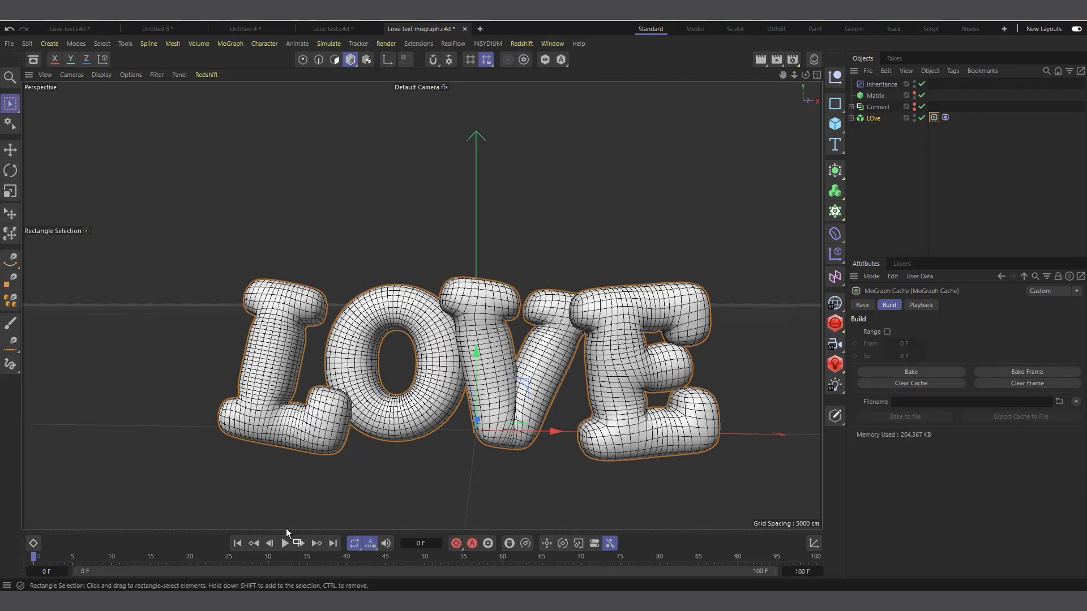
left_click(285, 544)
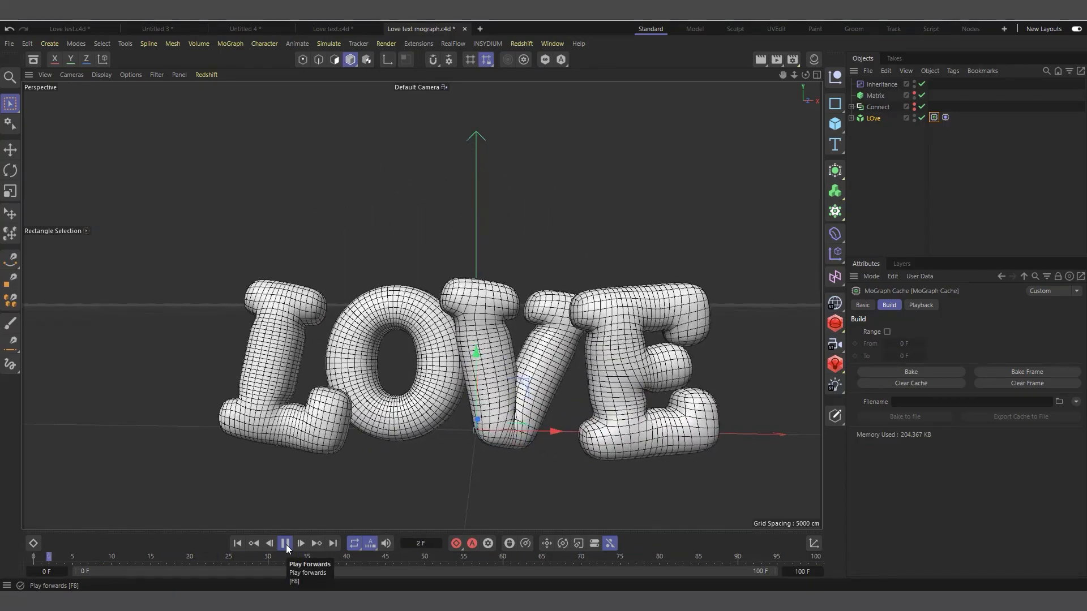
left_click(285, 544)
left_click(237, 543)
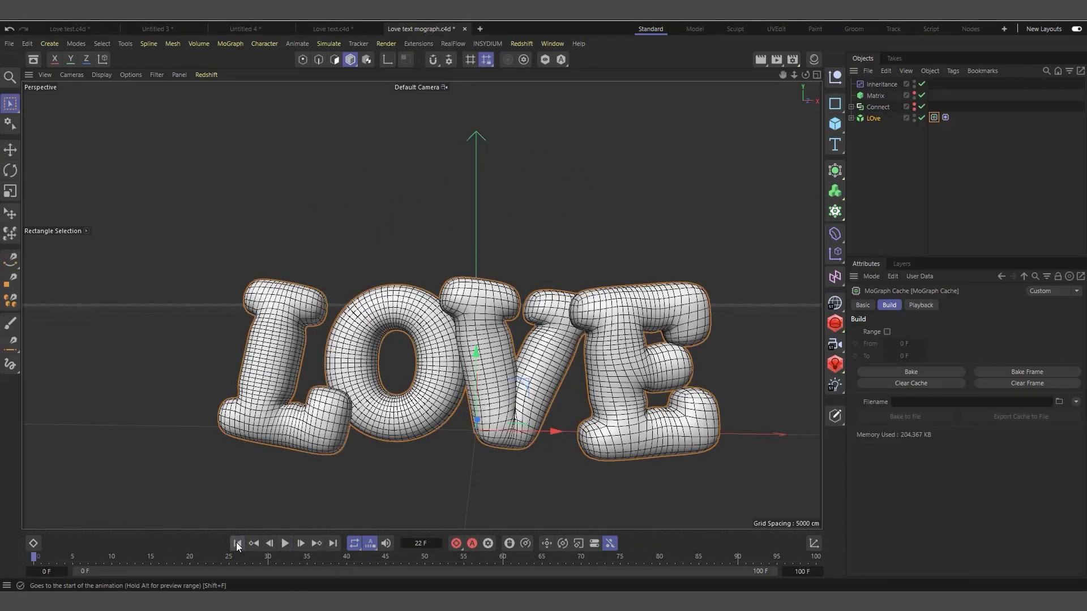
left_click(334, 544)
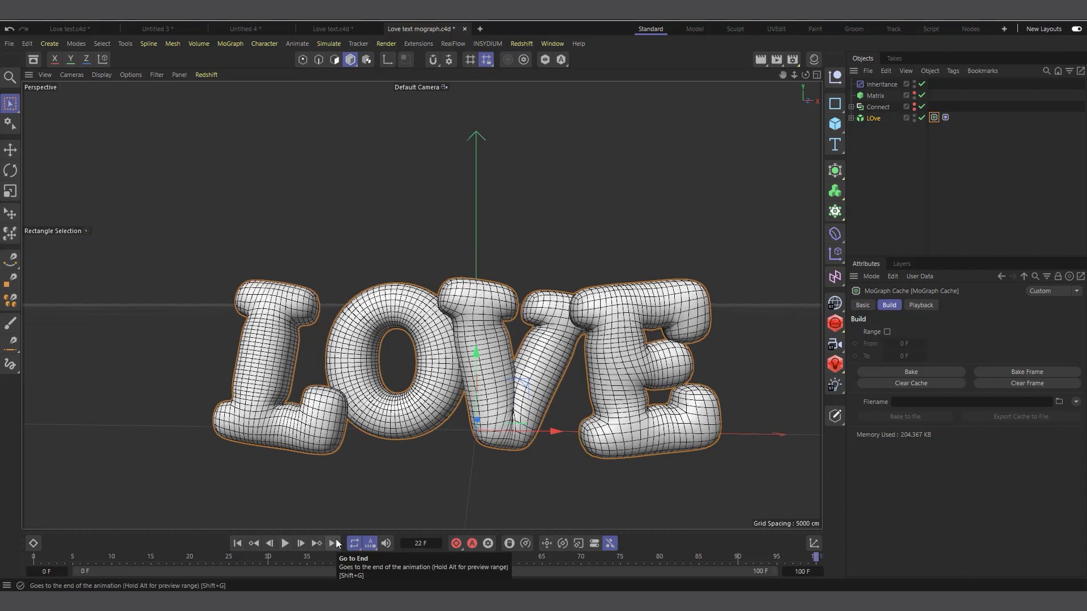
left_click(240, 545)
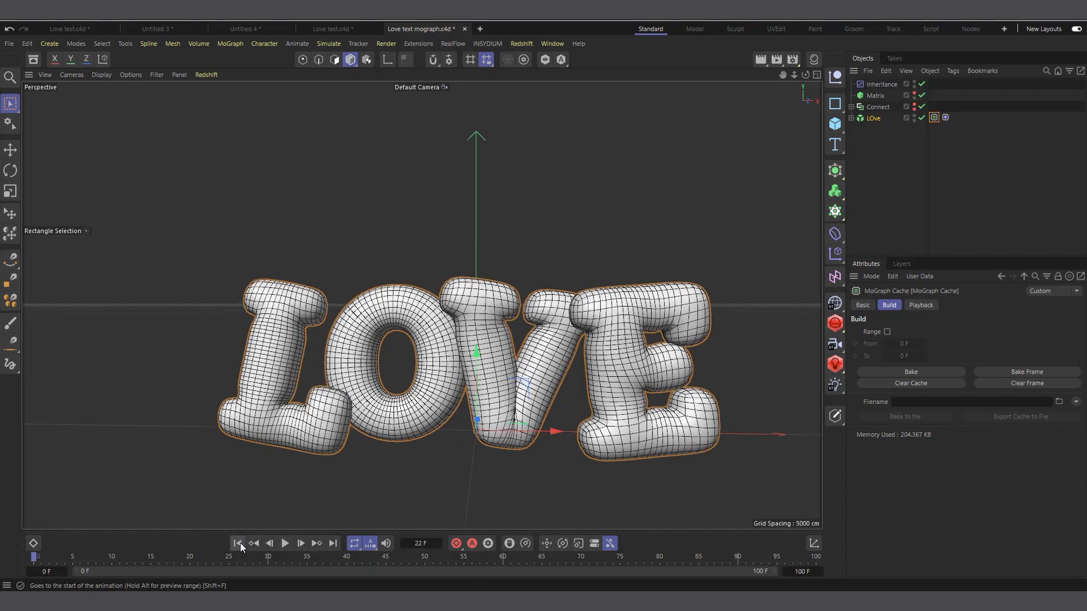
left_click(334, 544)
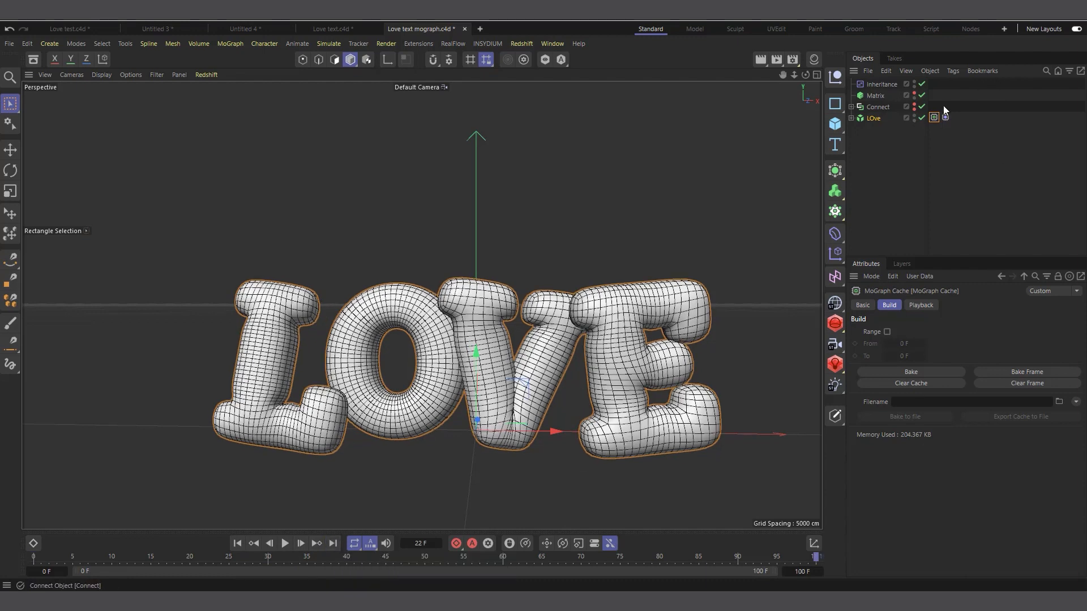
Step: Enable Loop in the MoGraph Cache tag's playback settings and set Loop Blending to 50 %
left_click(927, 306)
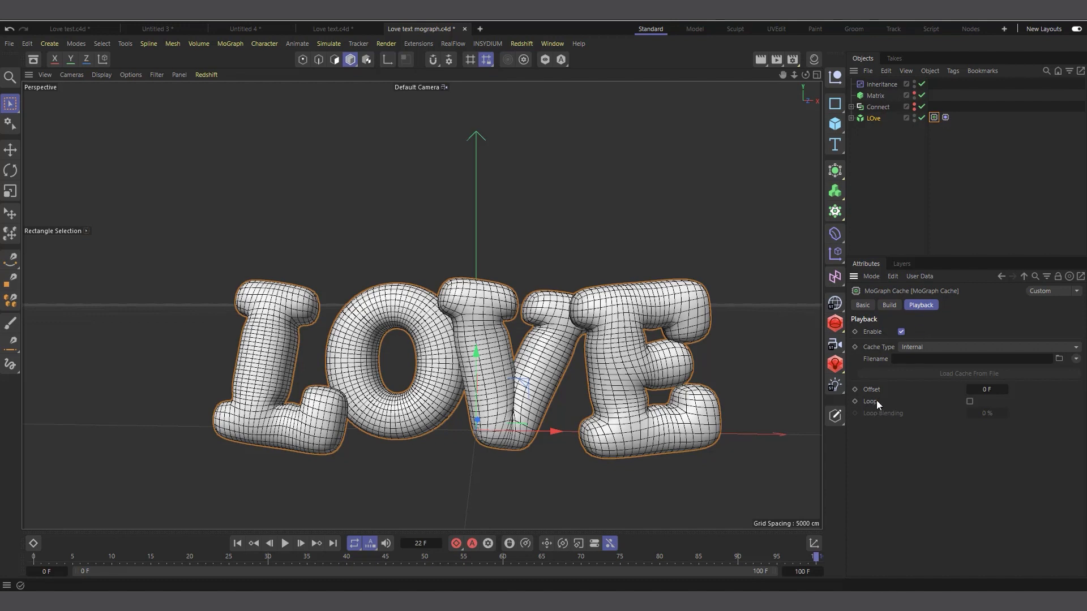
left_click(969, 401)
left_click(991, 412)
type("50")
key("Return")
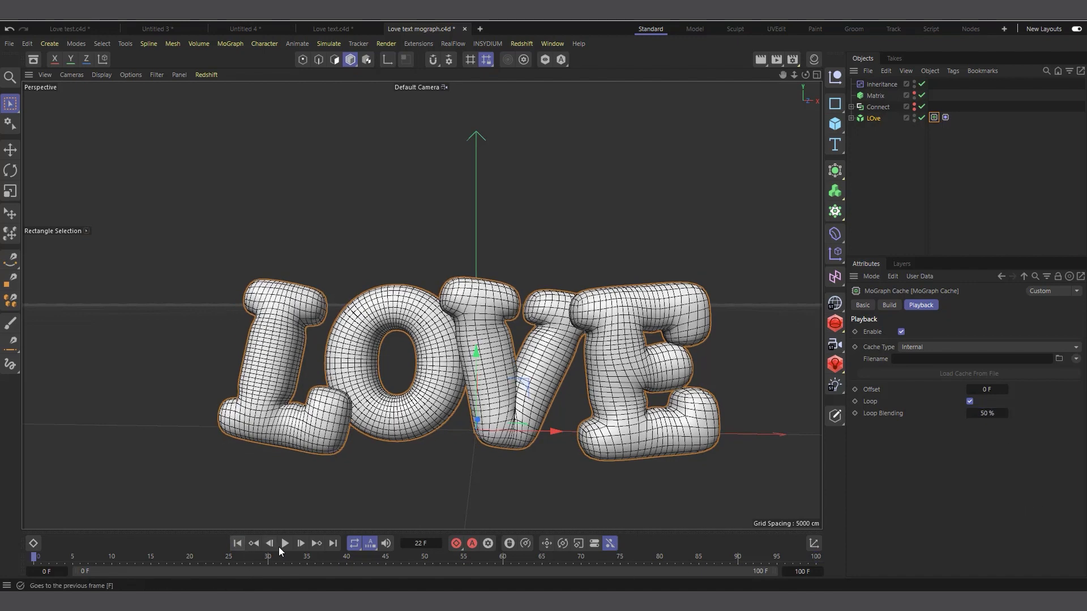
Step: Play the looped cache and check that the letters match between the start and end frames
left_click(285, 544)
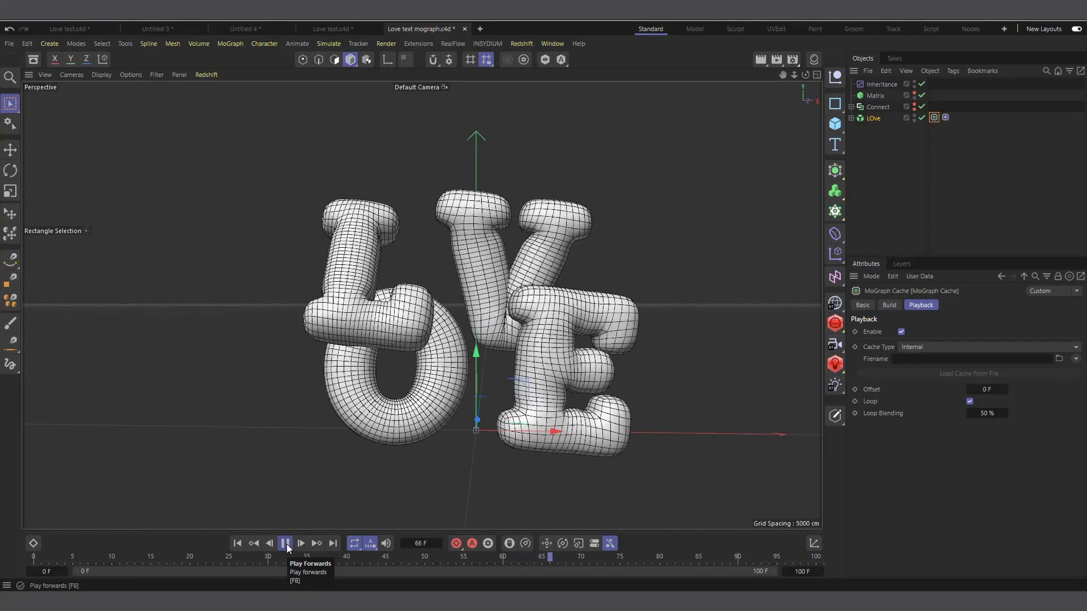
left_click(285, 543)
left_click(238, 545)
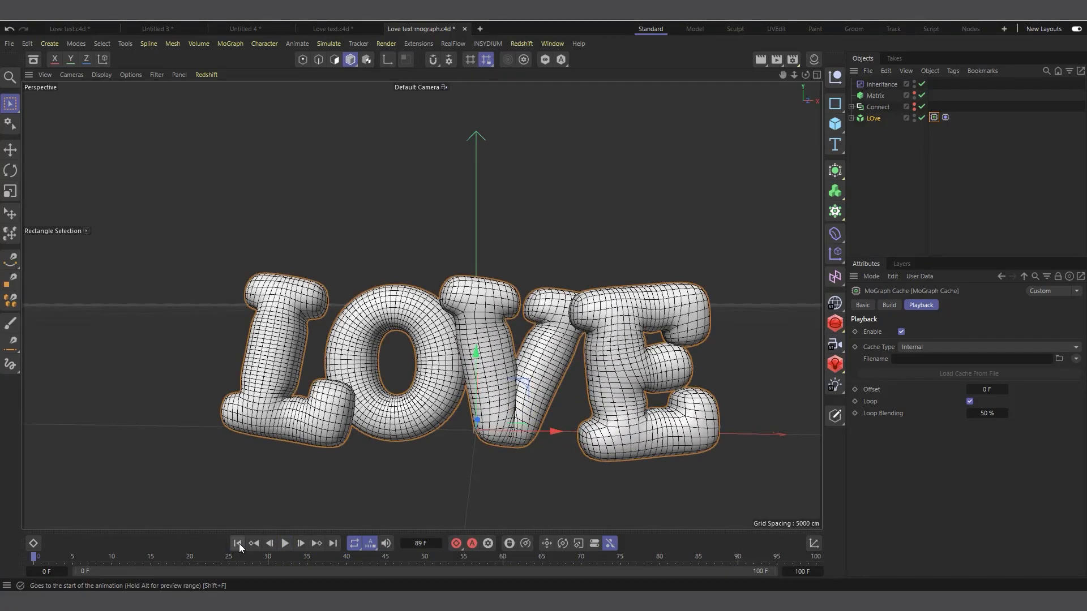
left_click(332, 545)
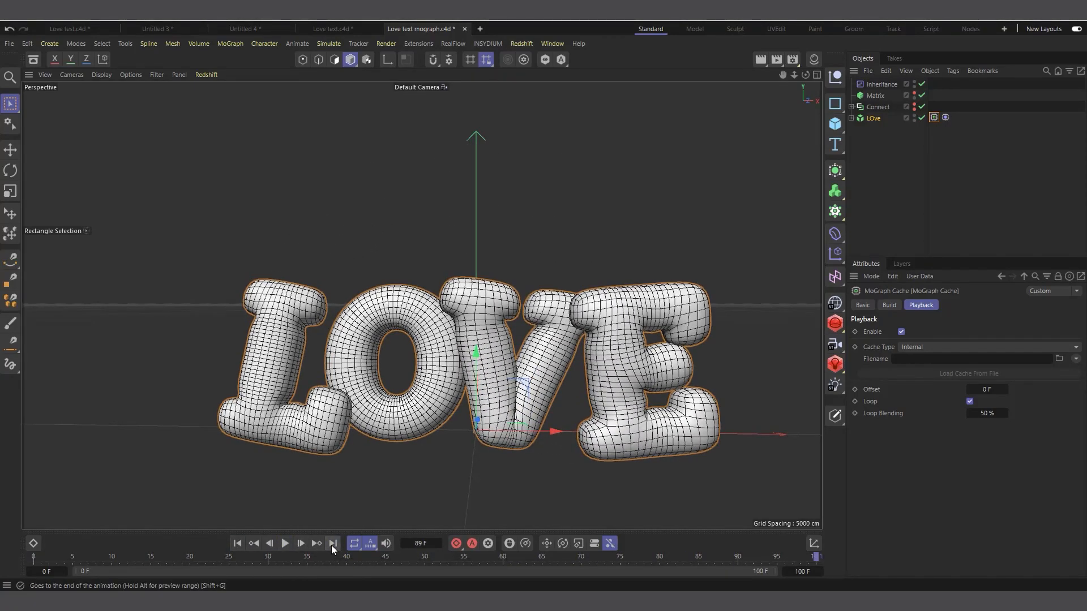
left_click(238, 543)
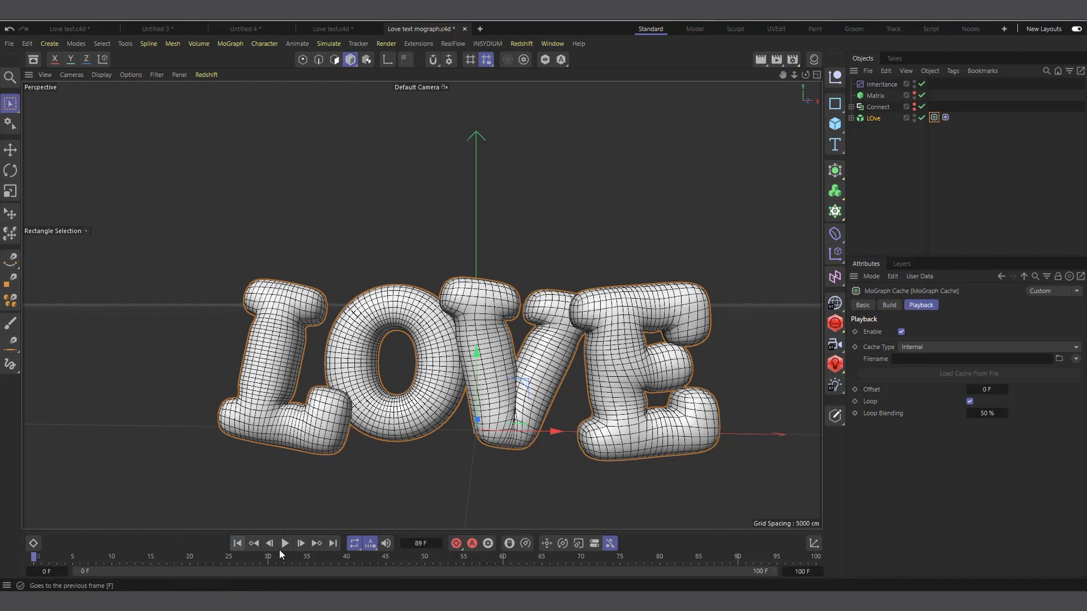
left_click(334, 543)
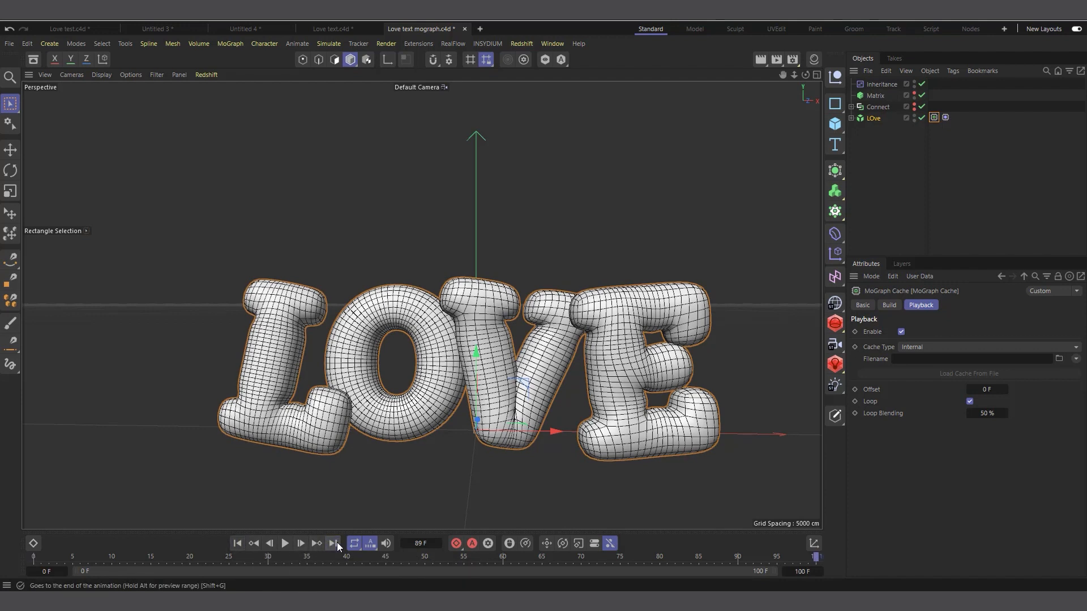
left_click(286, 544)
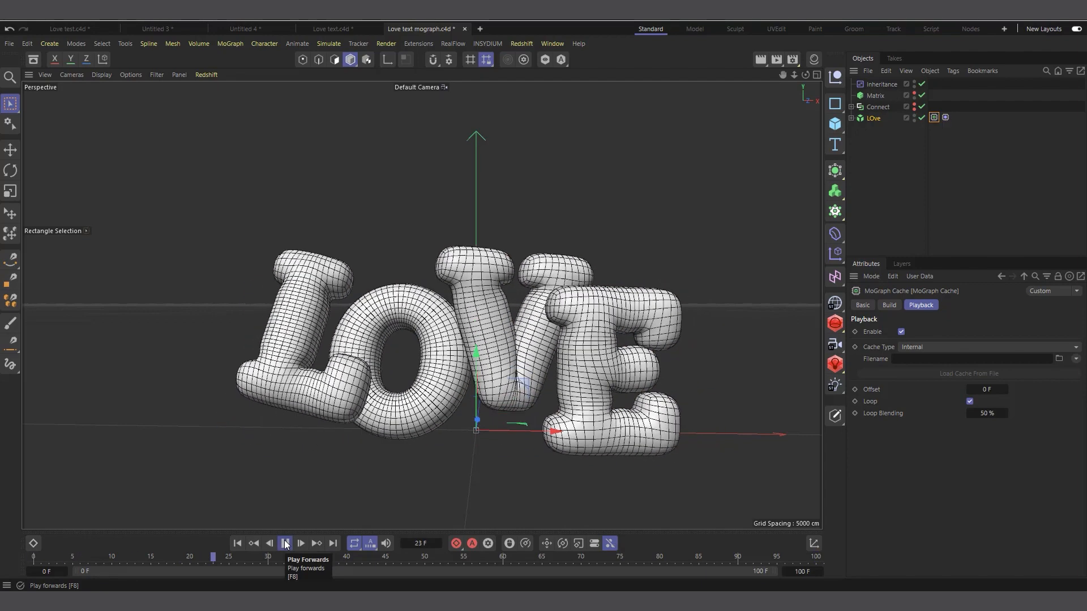
left_click(286, 544)
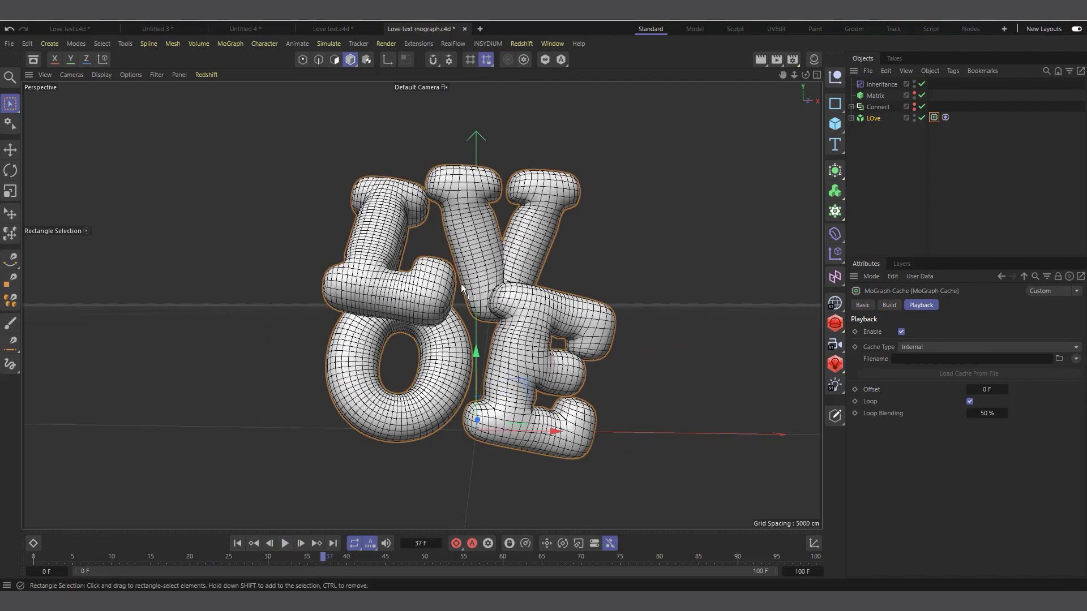
Step: Set the MoGraph Cache tag's Loop Blending to 10 % and play the animation
left_click_drag(990, 413, 963, 413)
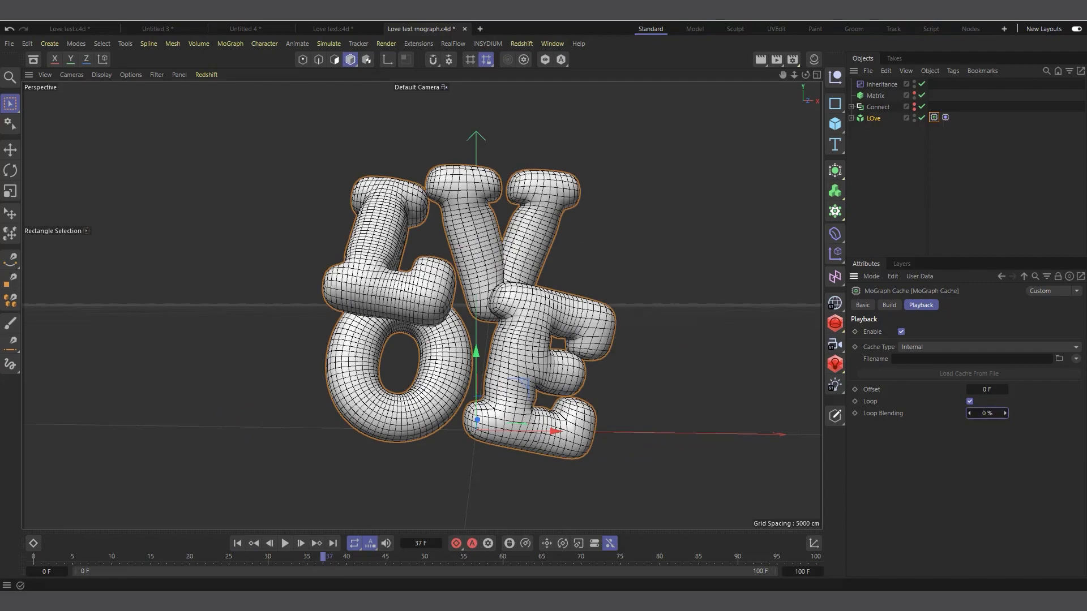
left_click(285, 544)
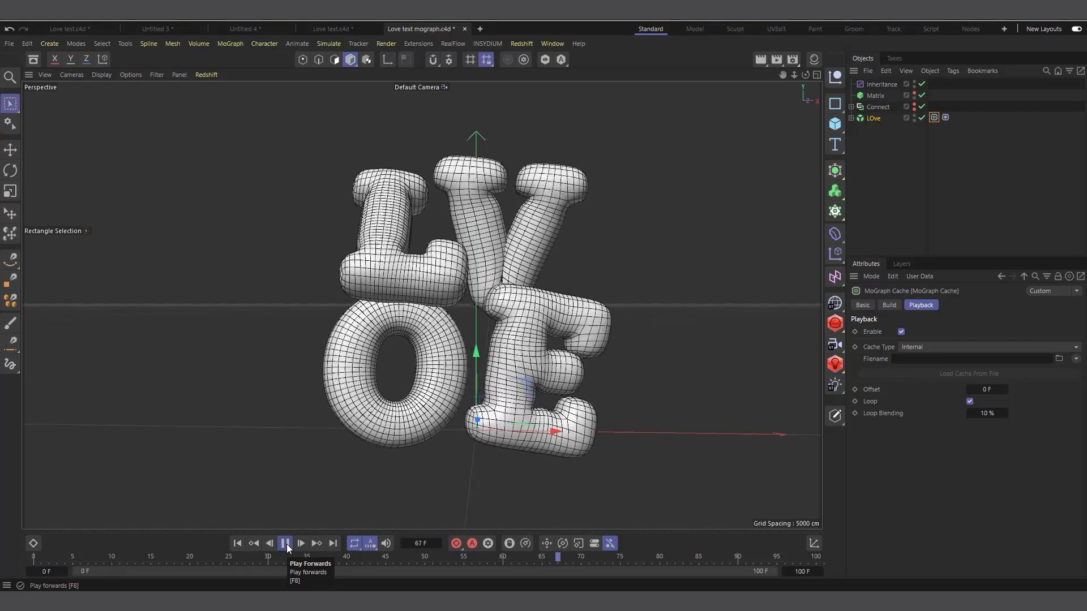
left_click(285, 544)
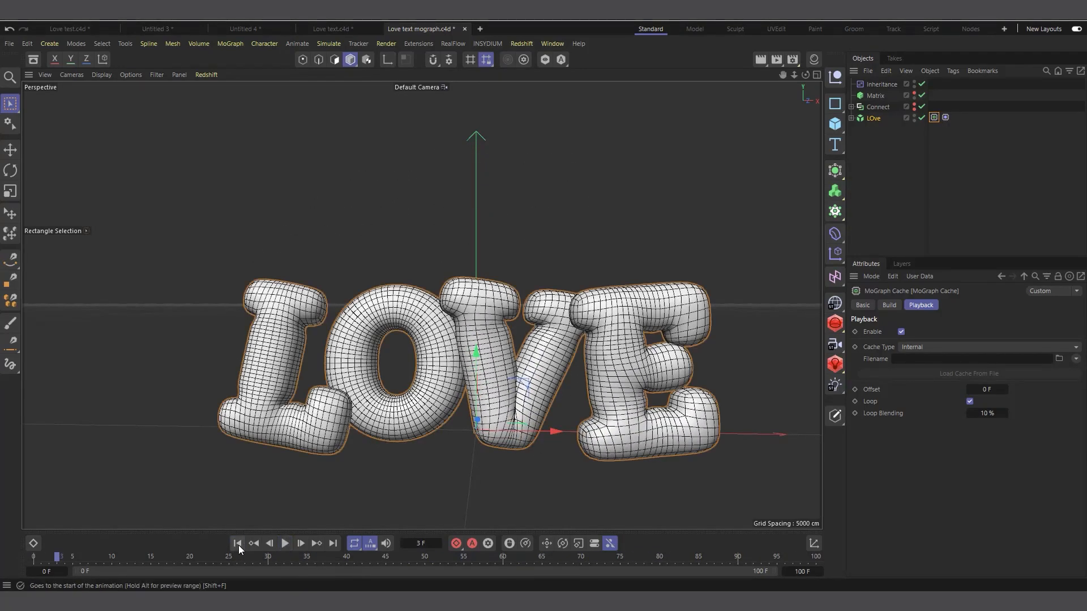
Step: Set the cache's Loop Blending to 25 % and play the loop from frame 0 with the viewport in Gouraud Shading
left_click(985, 413)
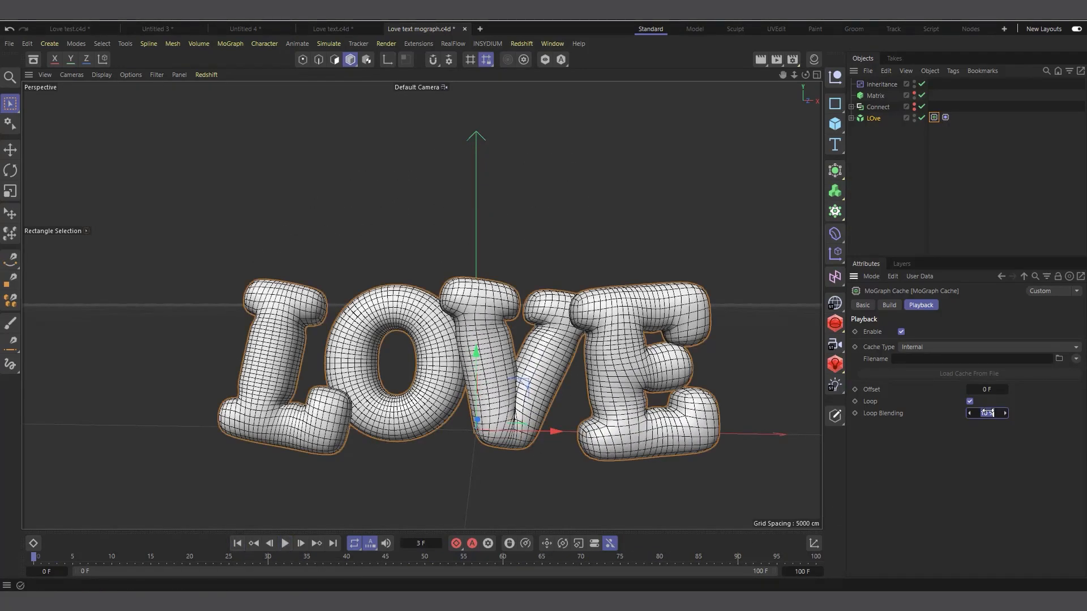
type("25")
left_click(287, 544)
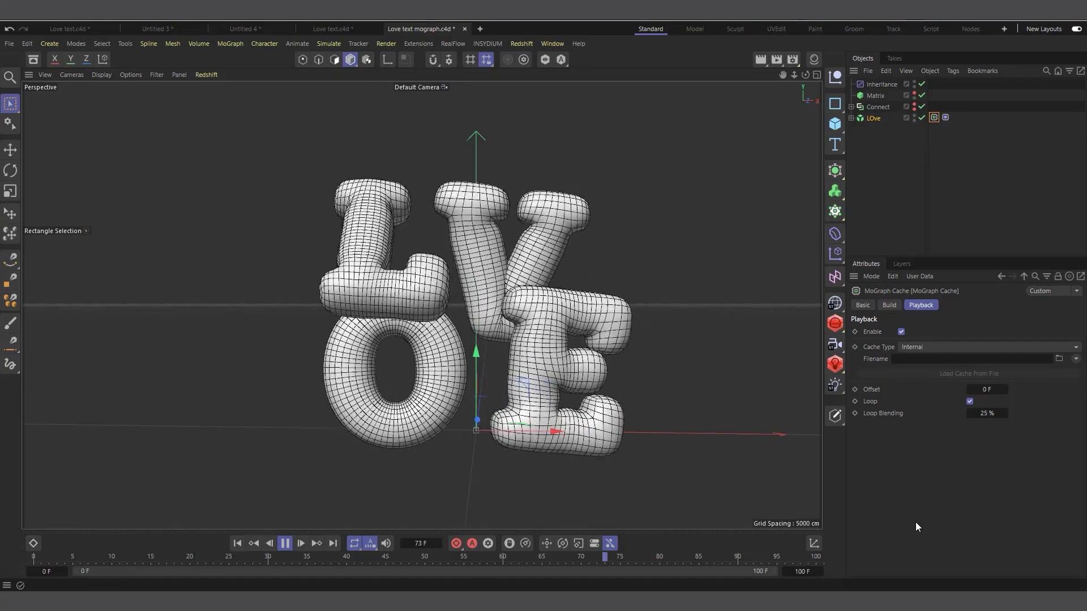
left_click(99, 77)
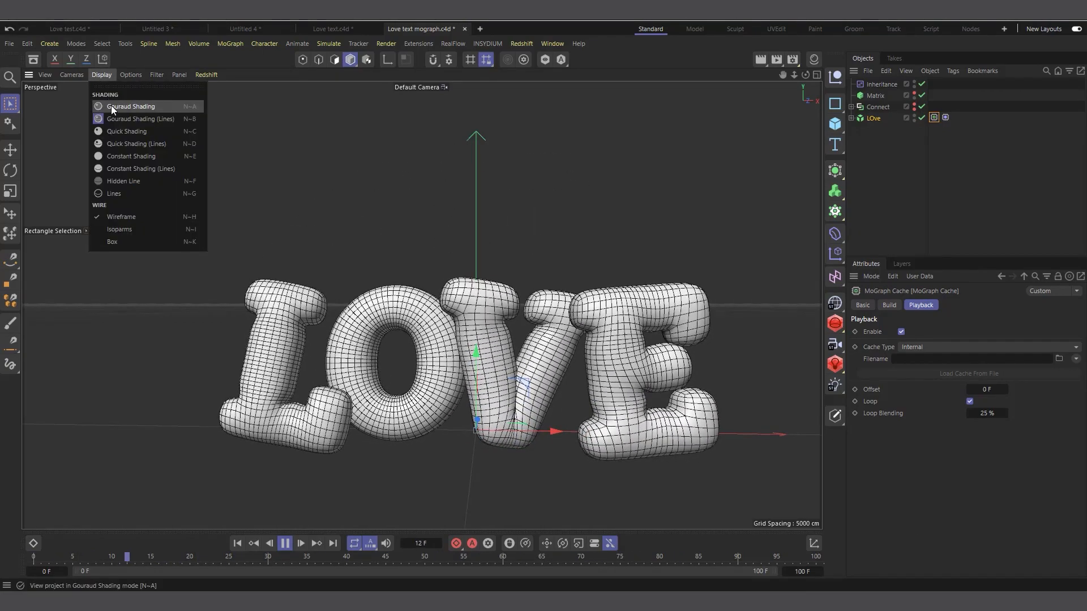
left_click(111, 105)
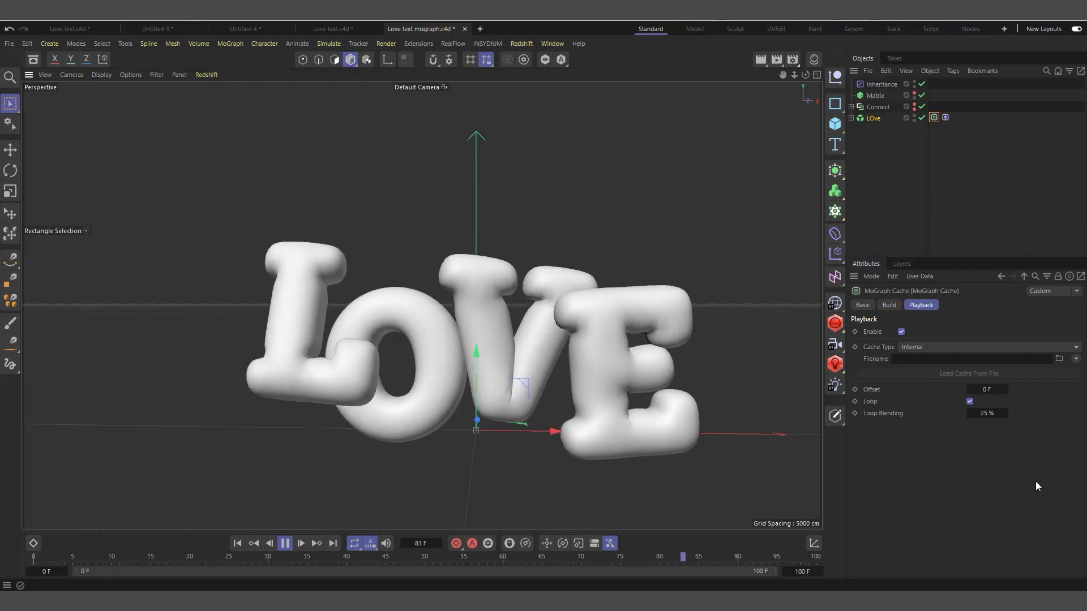